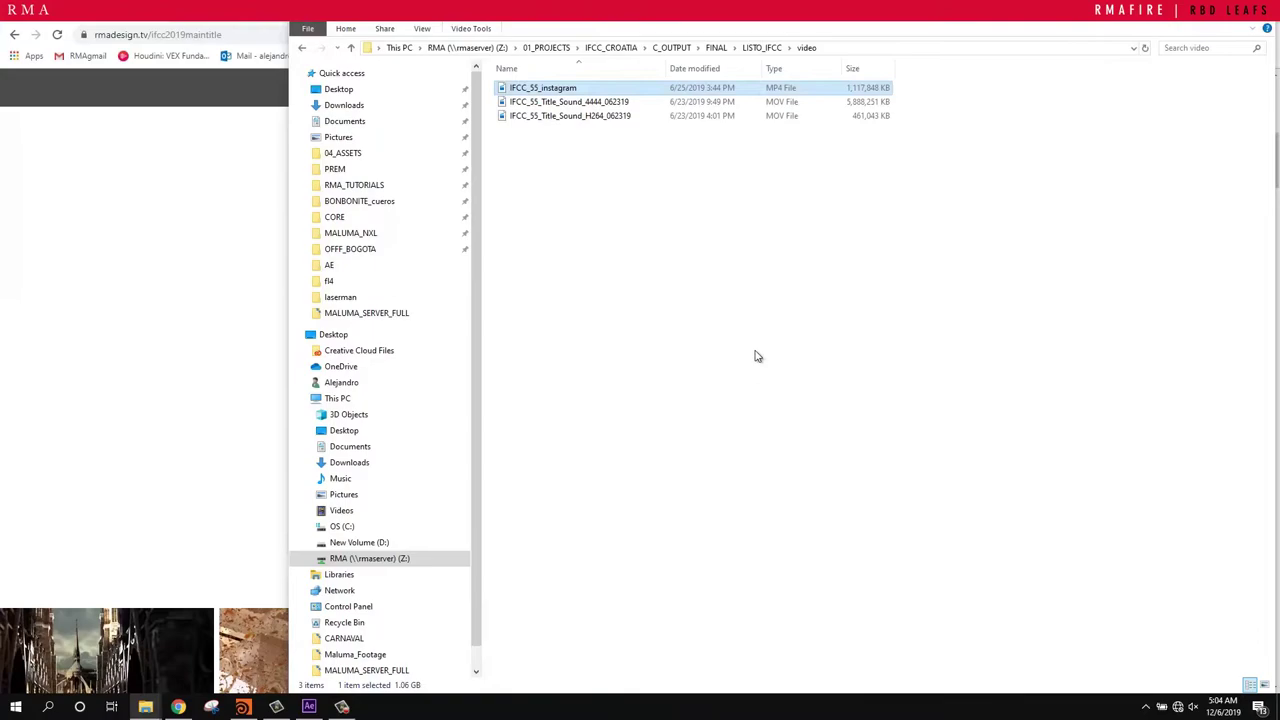
Step: Browse the IFCC 2019 main title project page and look through its gallery of cathedral and autumn tree stills
left_click(215, 652)
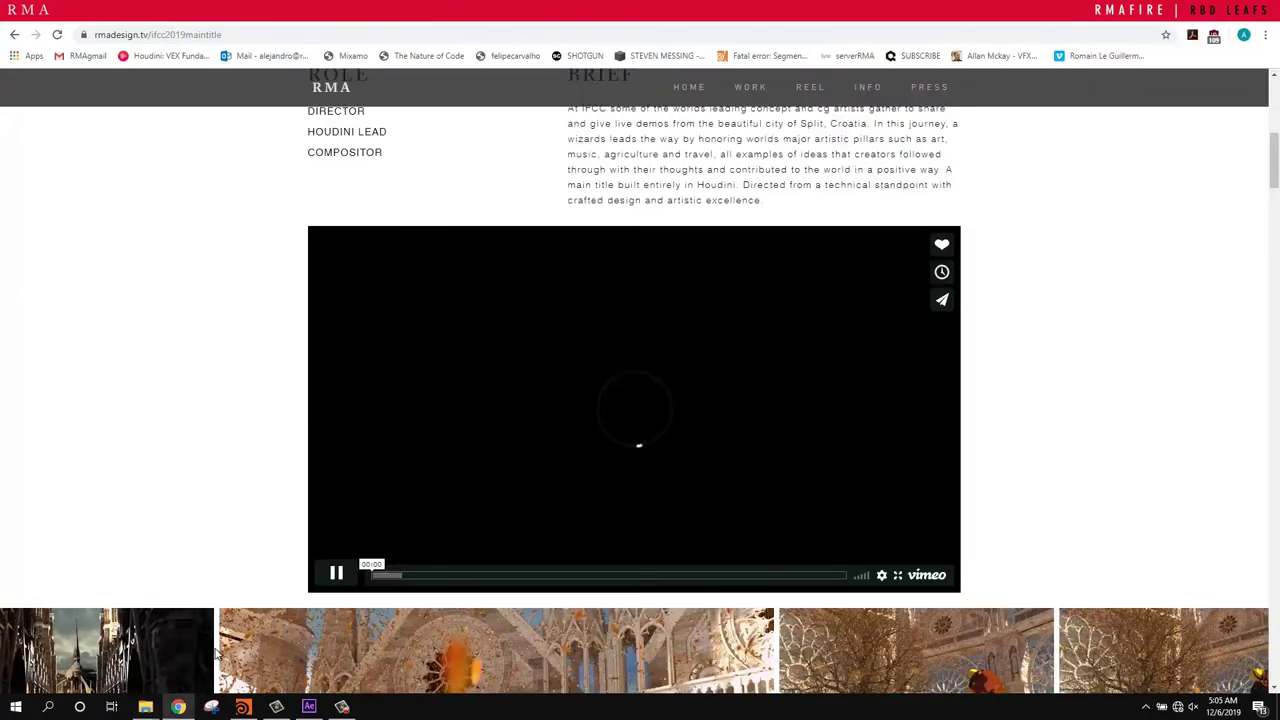
scroll(500, 450, "down", 5)
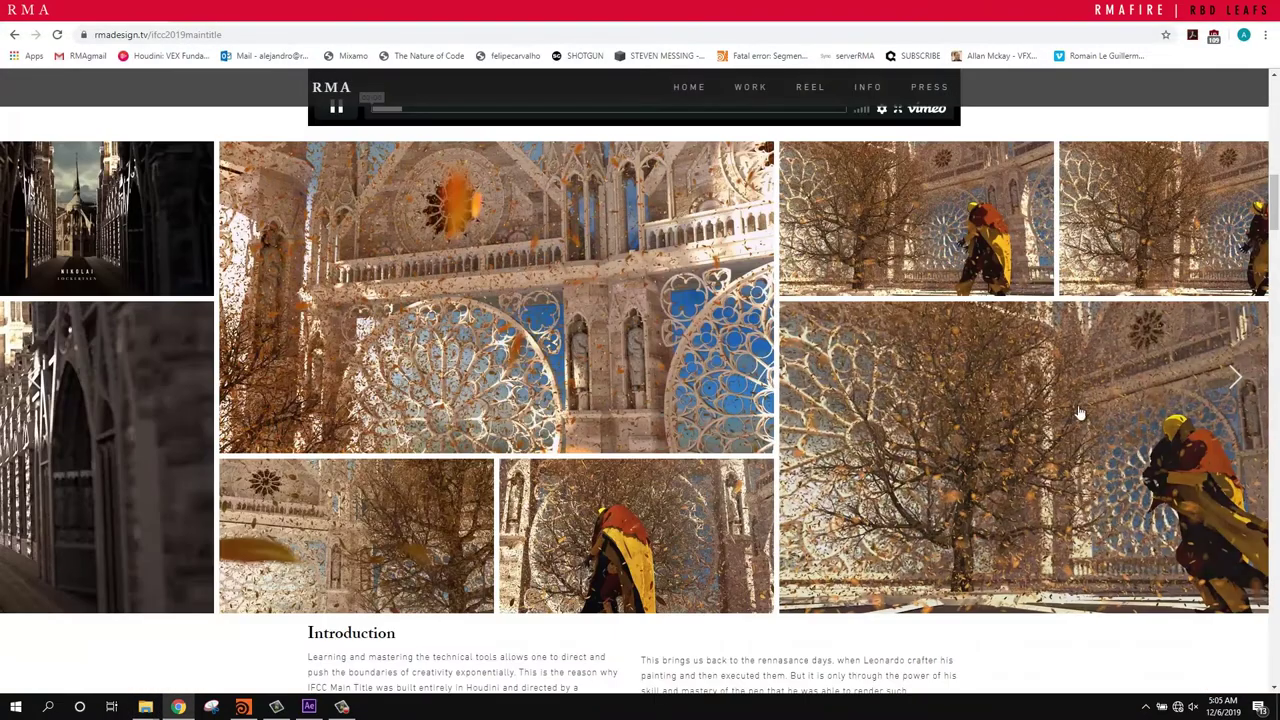
left_click(1237, 378)
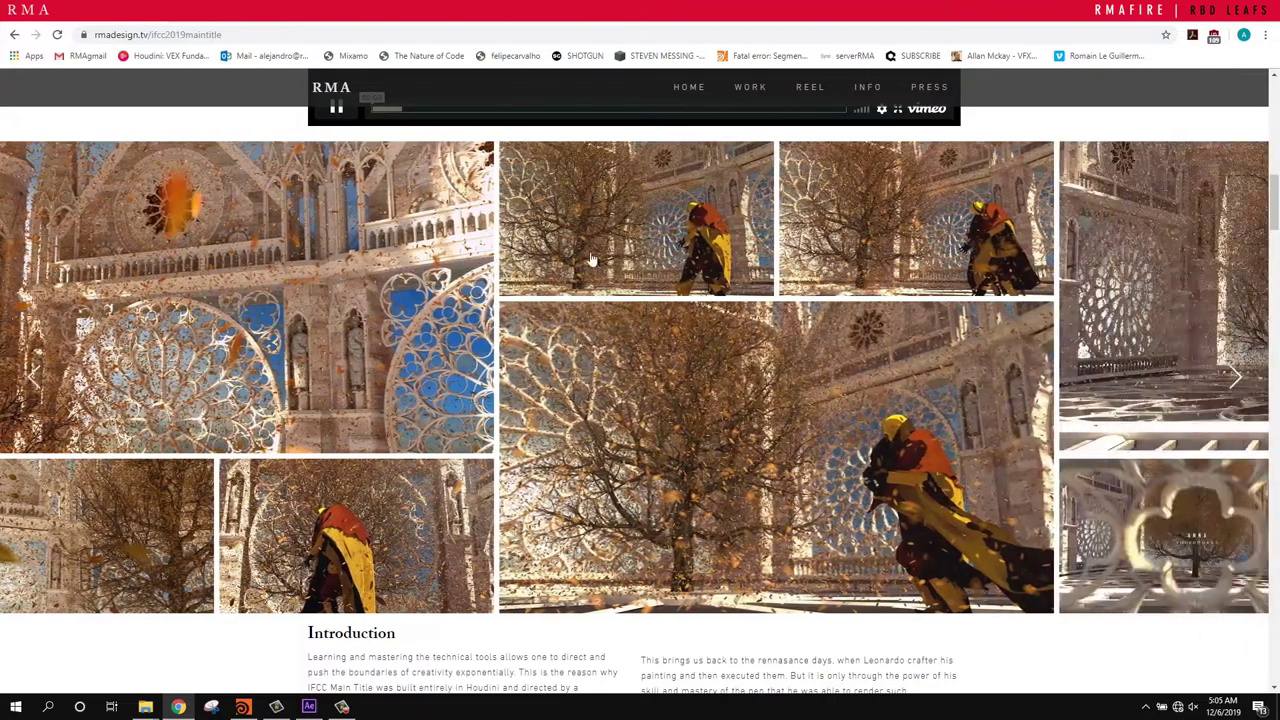
left_click(1237, 380)
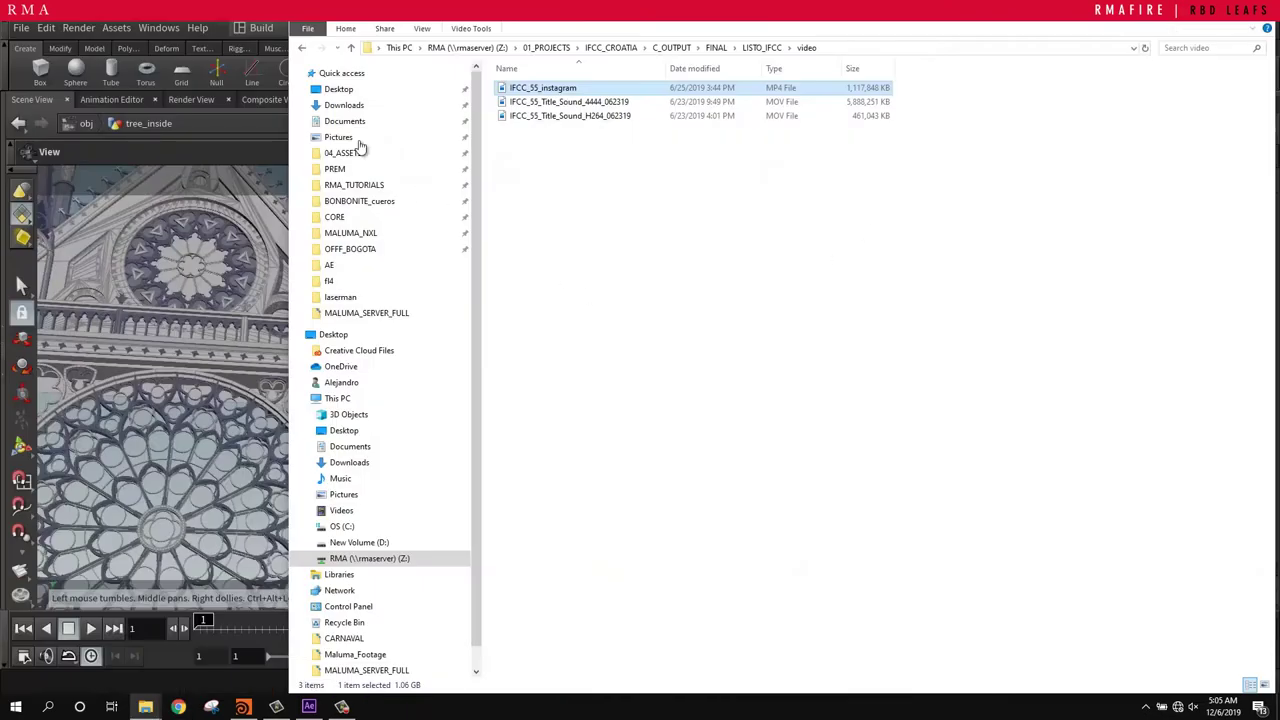
Step: Switch to Houdini and resize the viewport and parameter panes to reveal more of the tree_inside node network
left_click(250, 160)
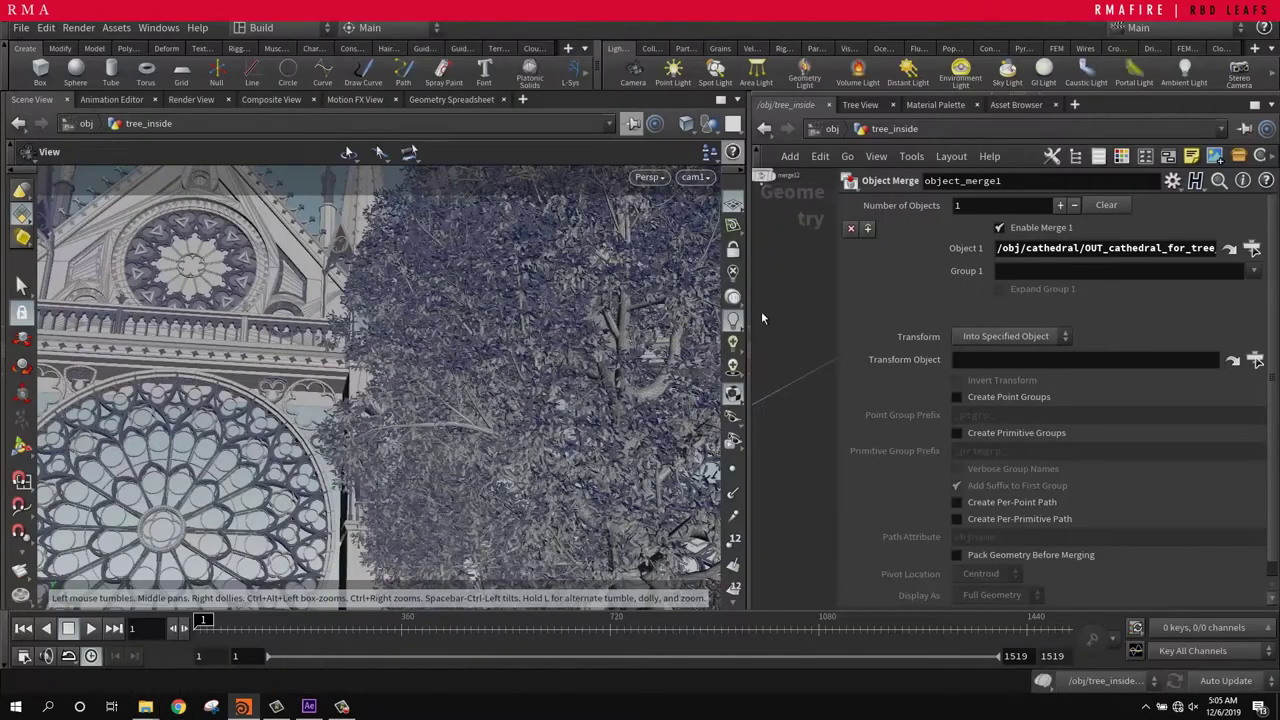
left_click_drag(748, 307, 739, 302)
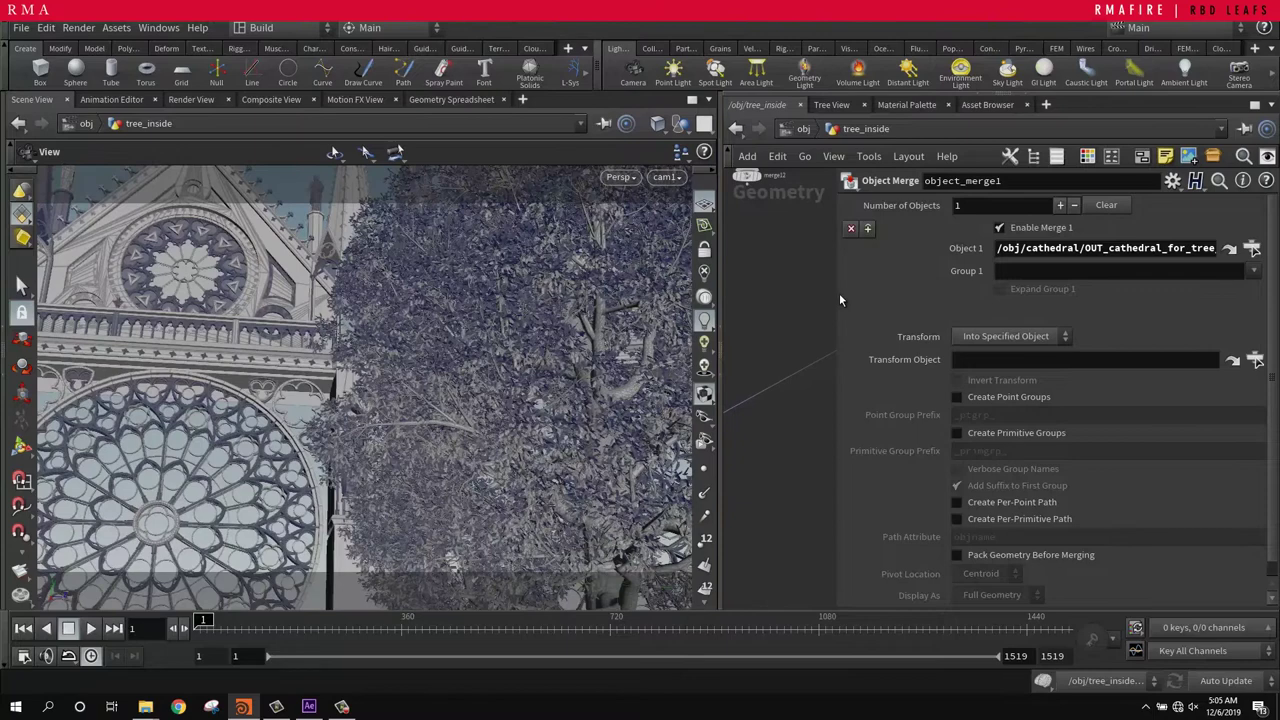
left_click_drag(835, 296, 1120, 303)
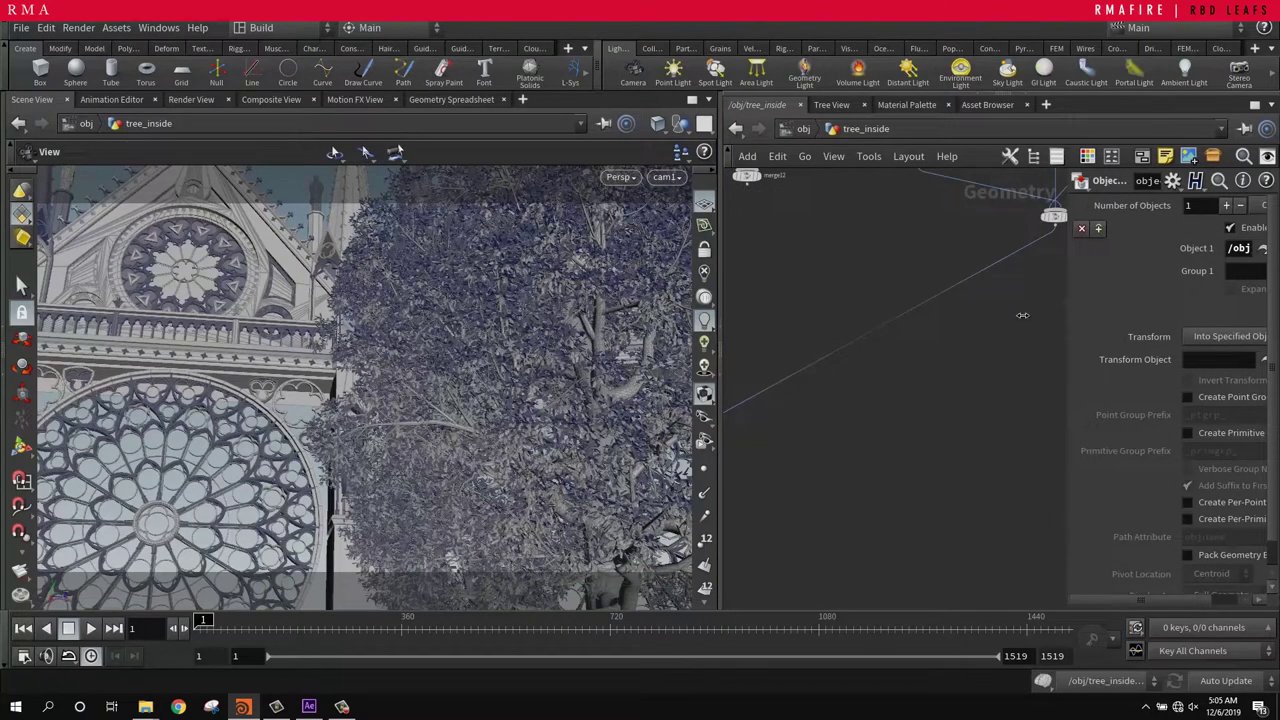
left_click_drag(1065, 312, 1002, 316)
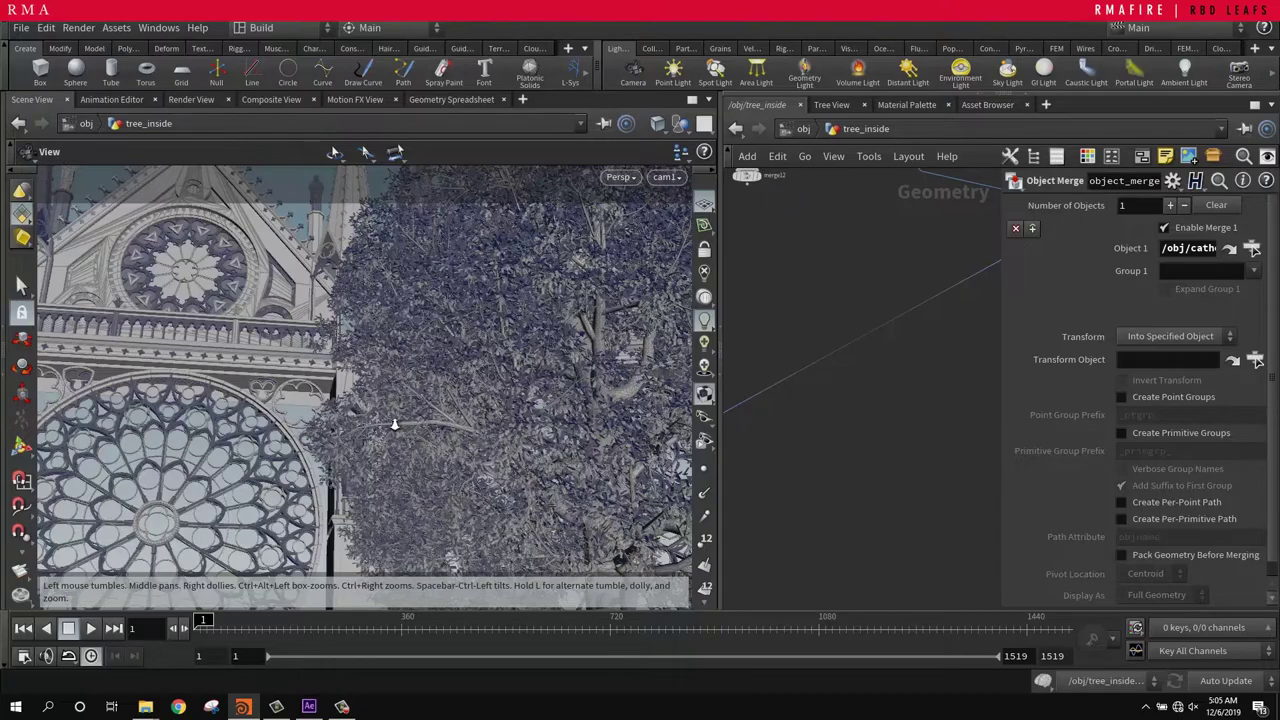
Step: Leave the cam1 view and inspect the cathedral room around the tree from several angles
left_click_drag(395, 424, 431, 460)
right_click_drag(476, 450, 463, 491)
left_click_drag(463, 491, 394, 480)
right_click_drag(394, 480, 273, 413)
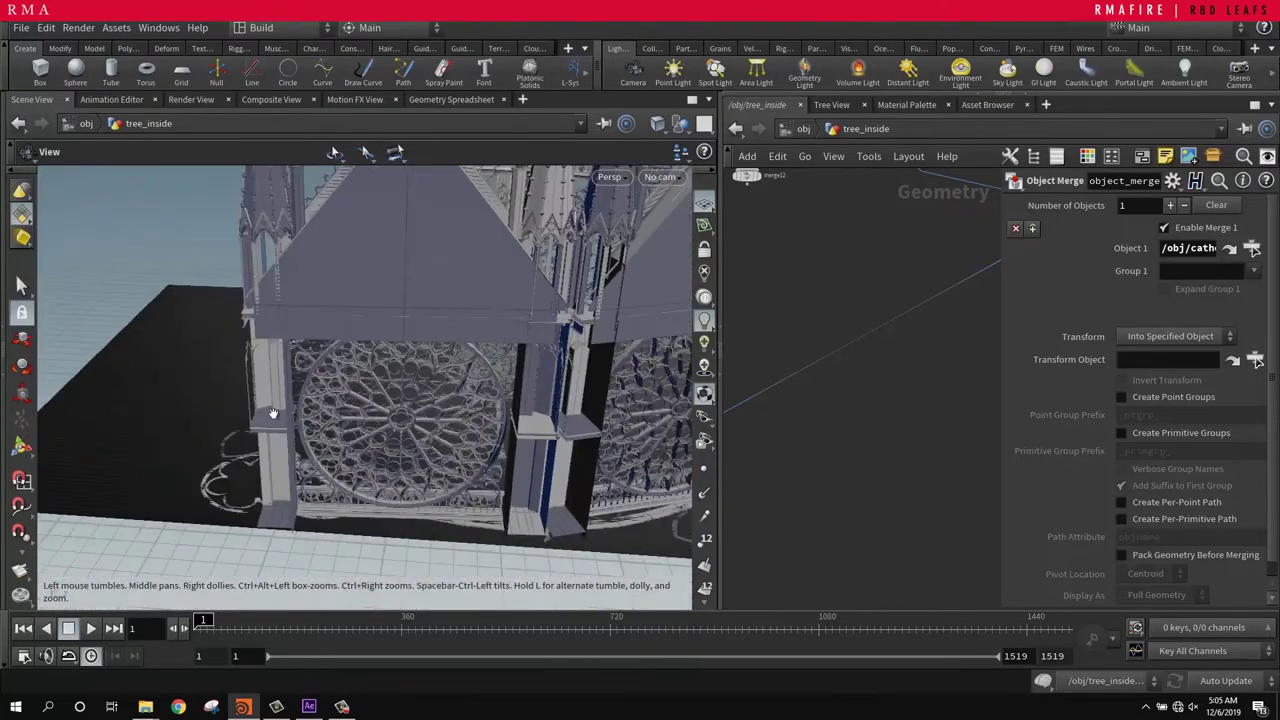
left_click_drag(272, 413, 399, 380)
left_click_drag(294, 302, 333, 287)
Step: Set the viewport's homing auto adjust to Neither Clip Plane, with near/far clip planes of 0.001 and 11111
key("d")
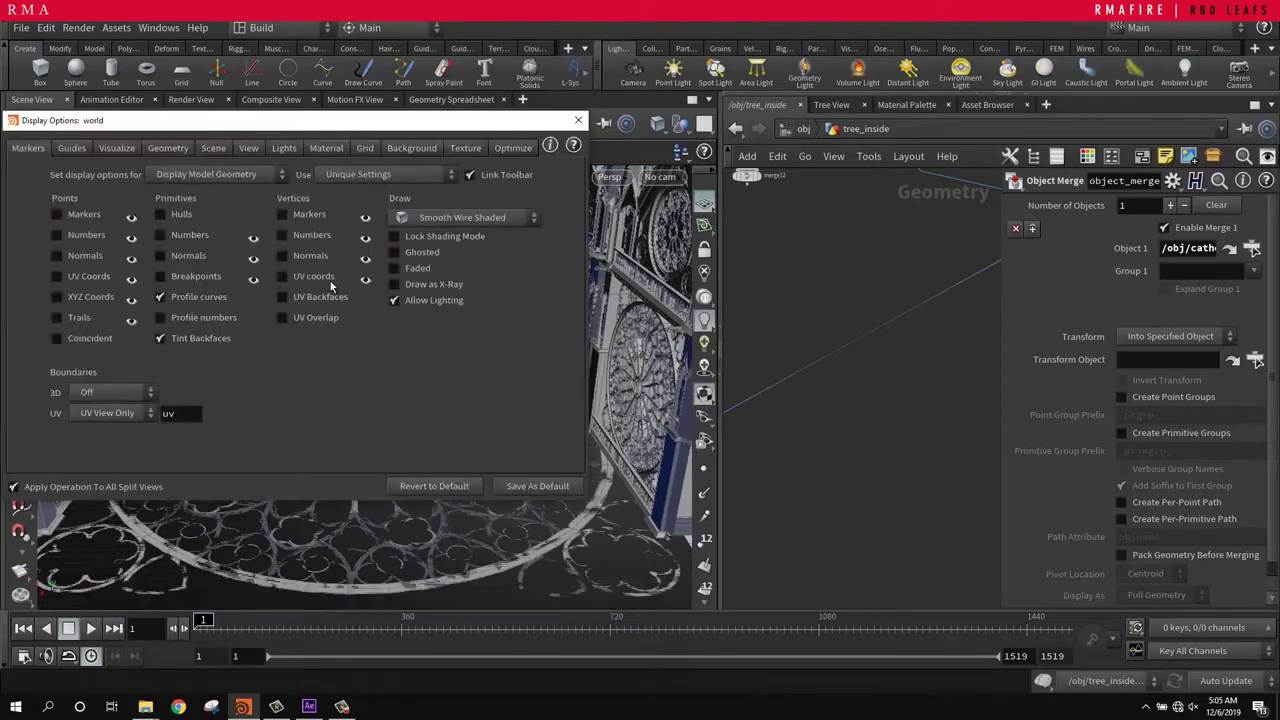
left_click(168, 148)
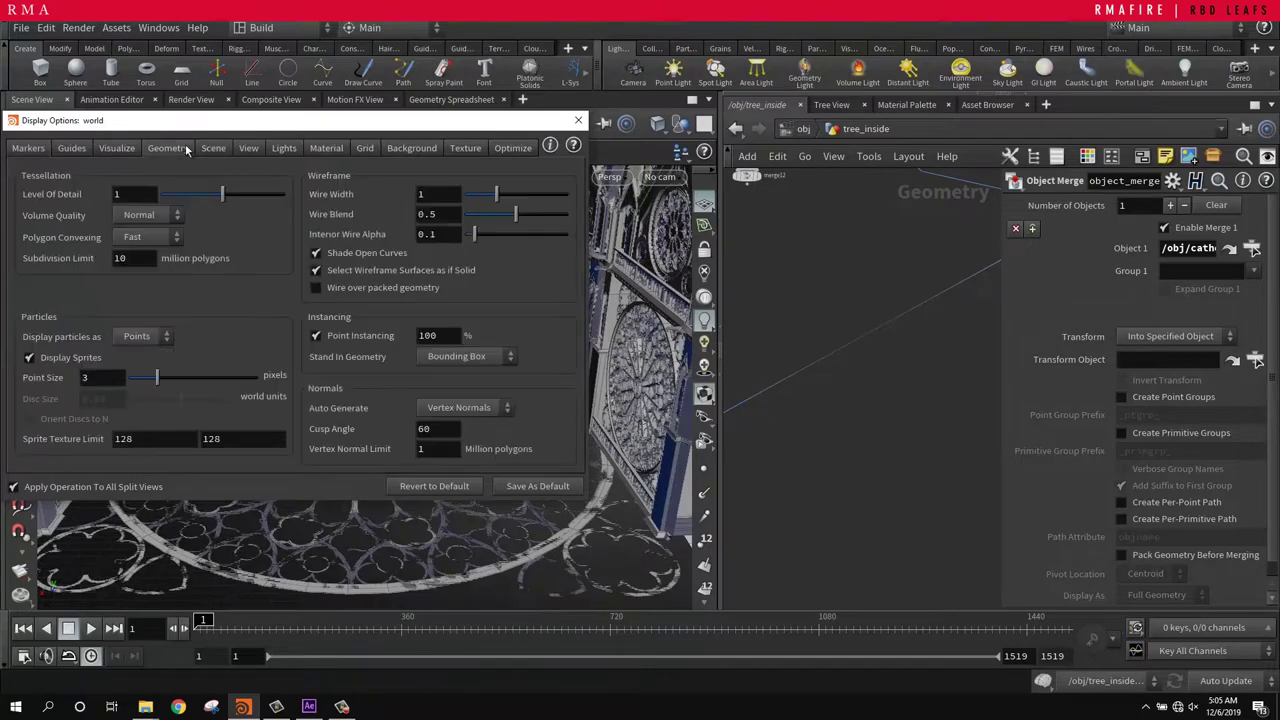
left_click(245, 148)
left_click(455, 221)
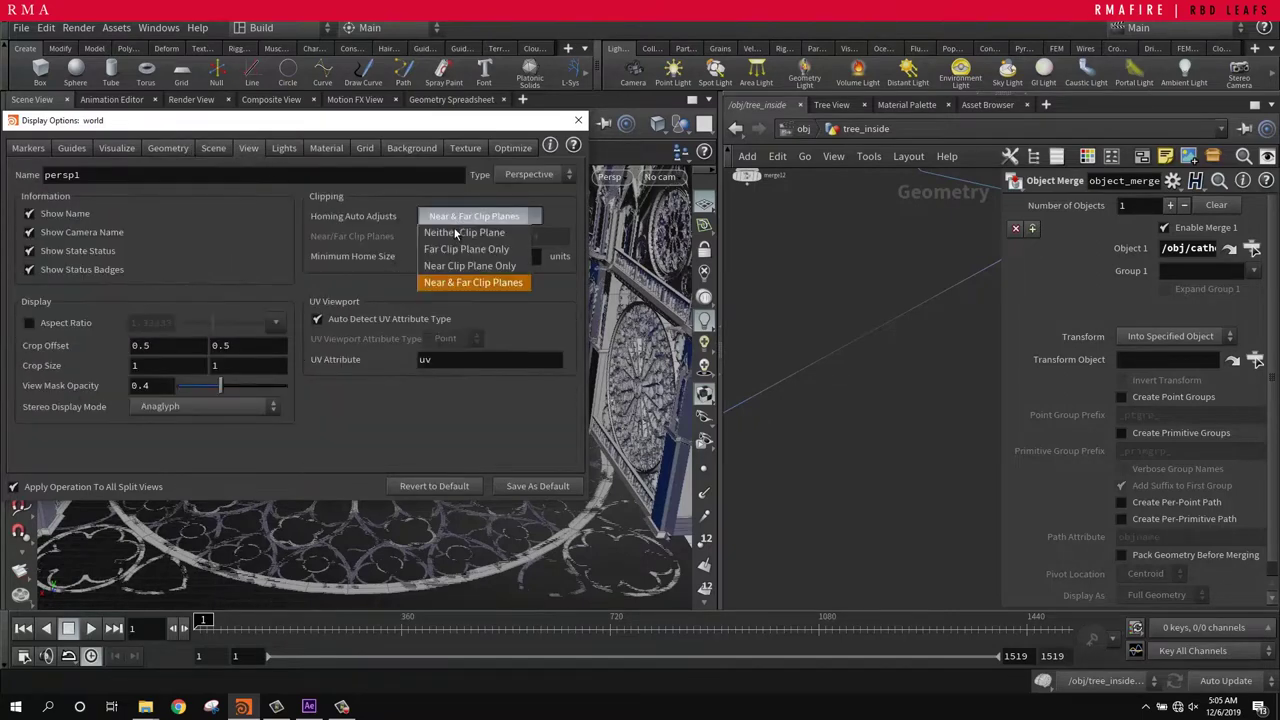
left_click(462, 233)
double_click(462, 236)
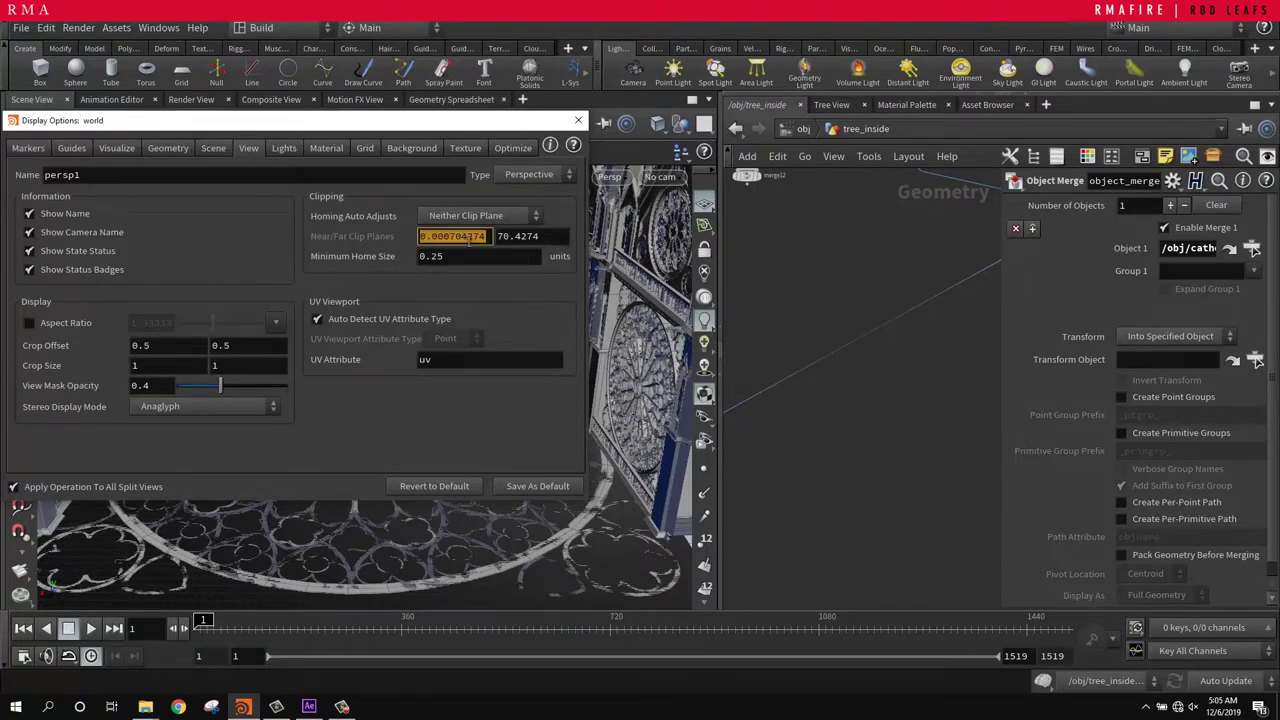
type("0.001")
key("Tab")
type("111")
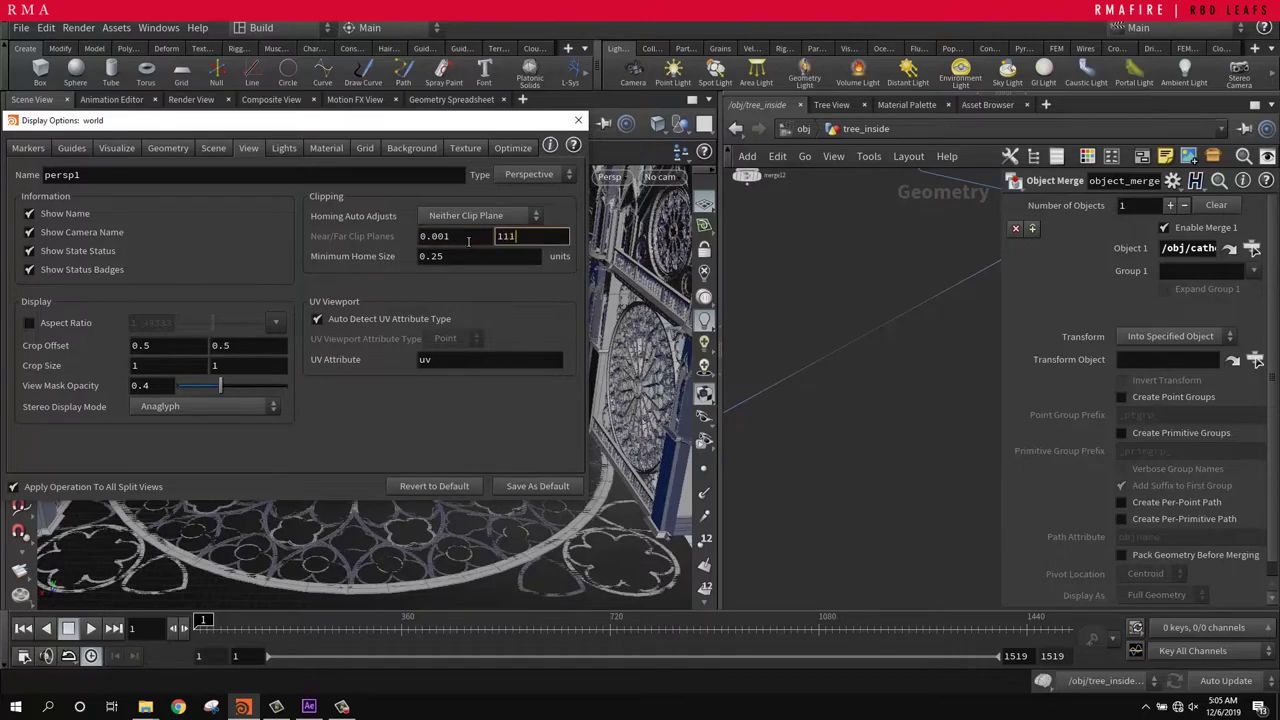
type("11")
key("Return")
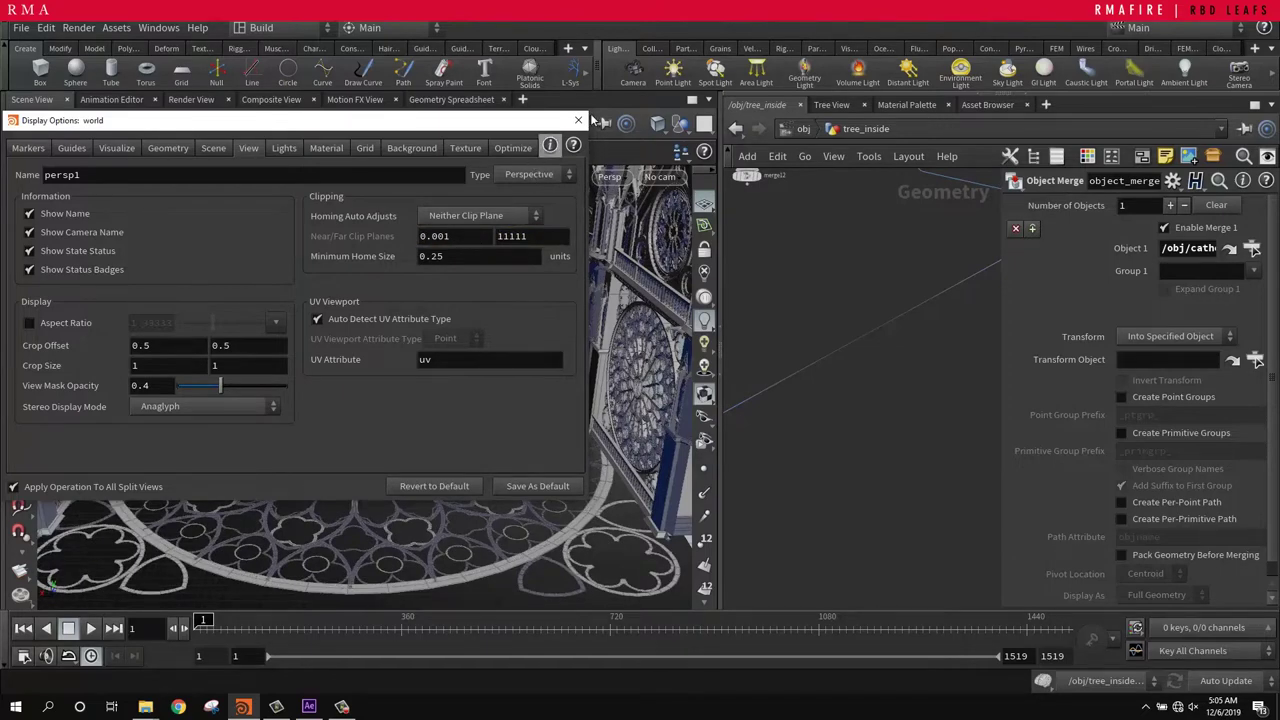
left_click(576, 124)
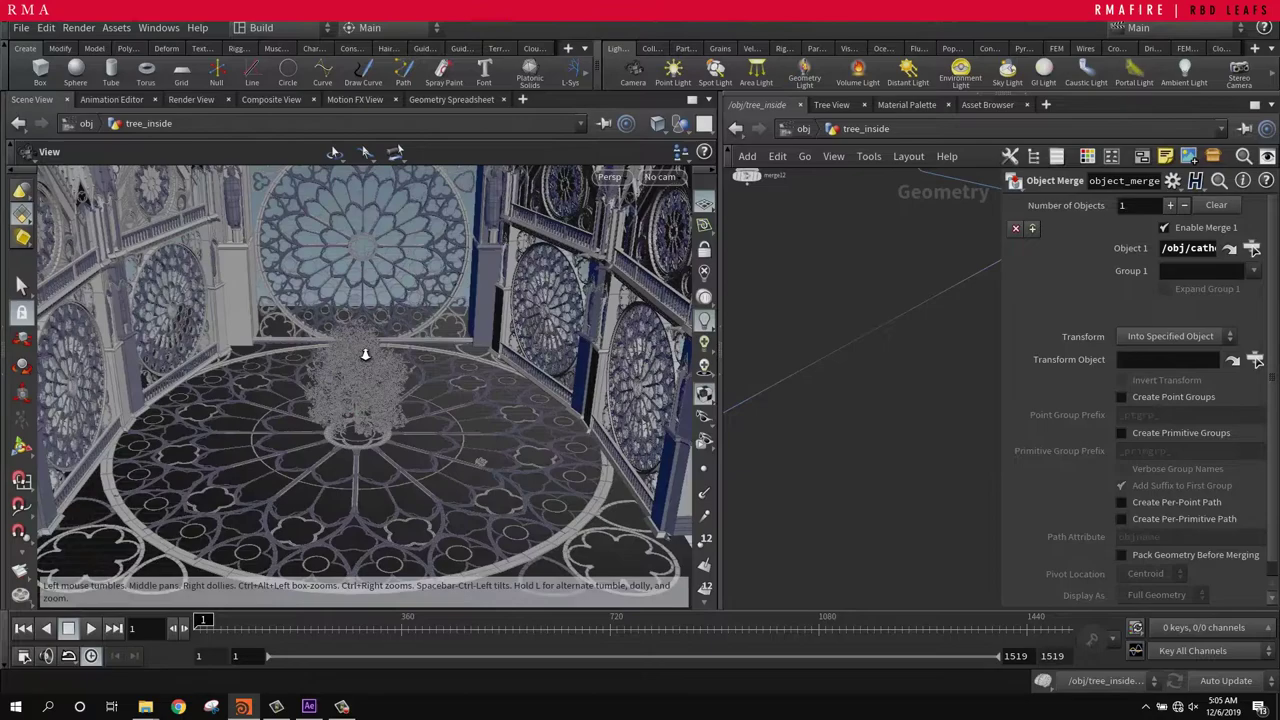
Step: Examine the assembled cathedral room with the tree at its centre from a distance and closer in
left_click_drag(340, 445, 326, 403)
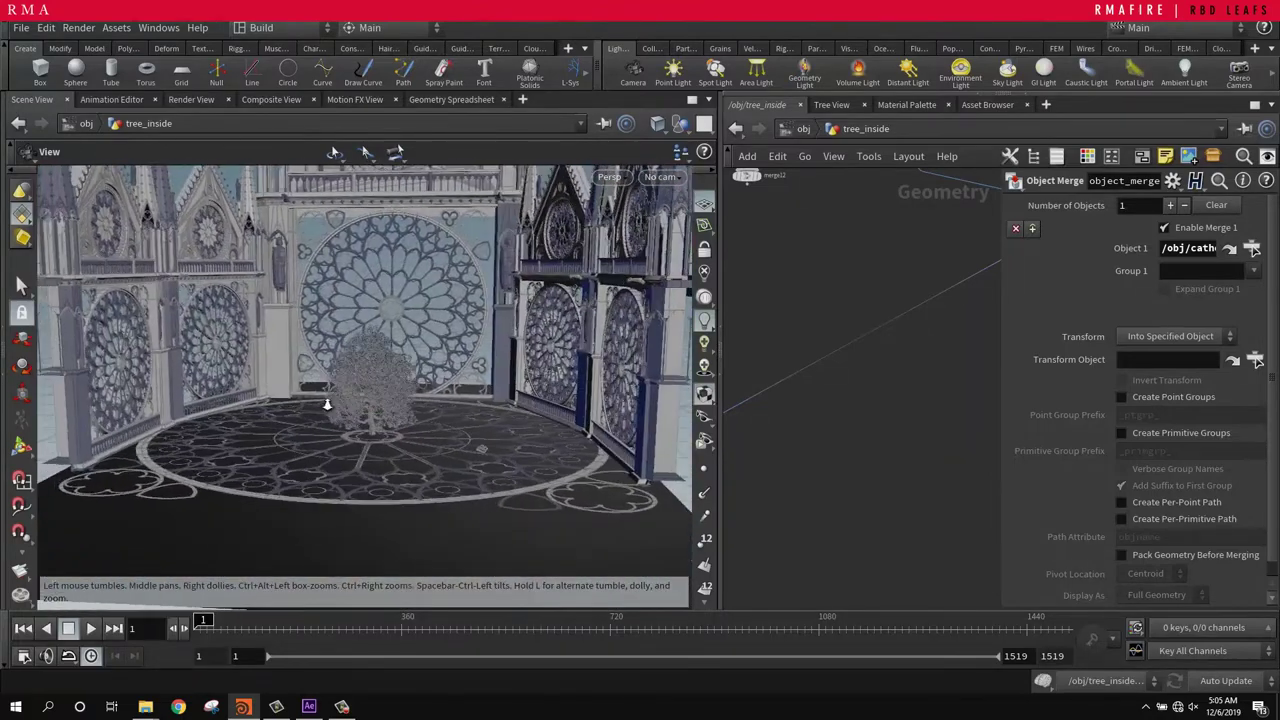
right_click_drag(326, 403, 349, 417)
left_click_drag(349, 417, 357, 423)
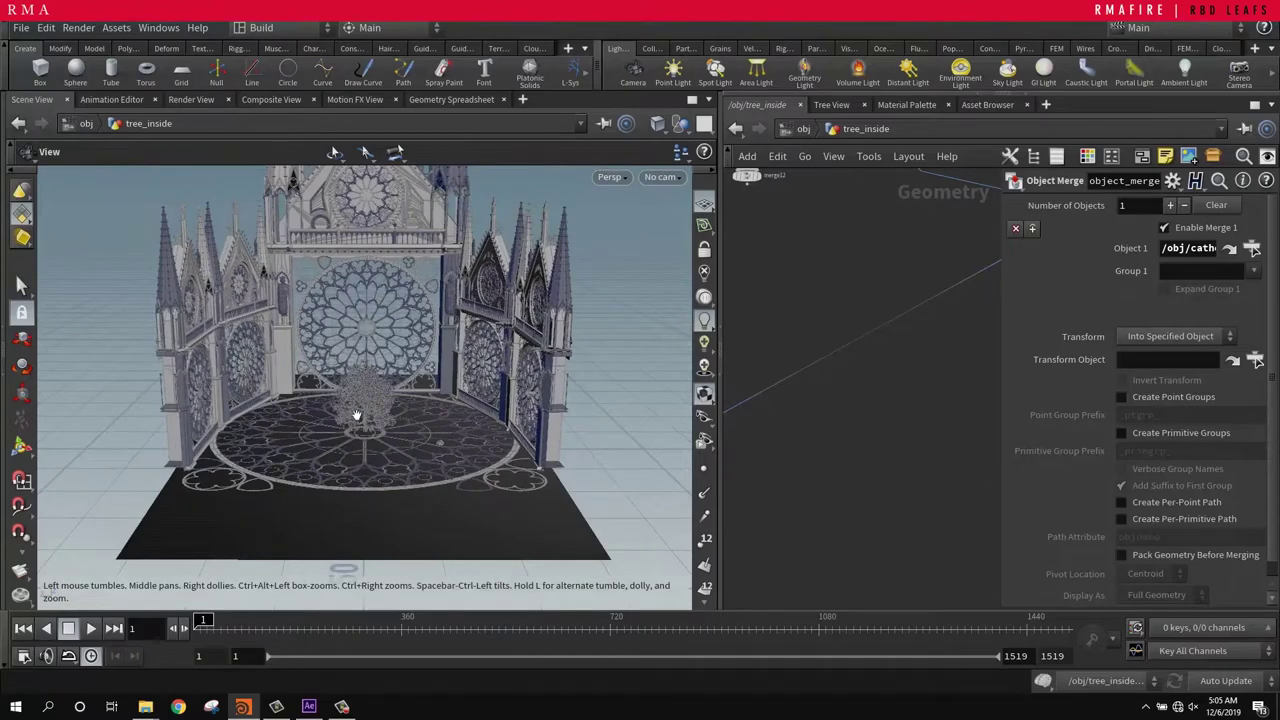
scroll(368, 396, "up", 5)
Step: Widen the network pane and display the object_merge1 node at the start of the cathedral chain
key("h")
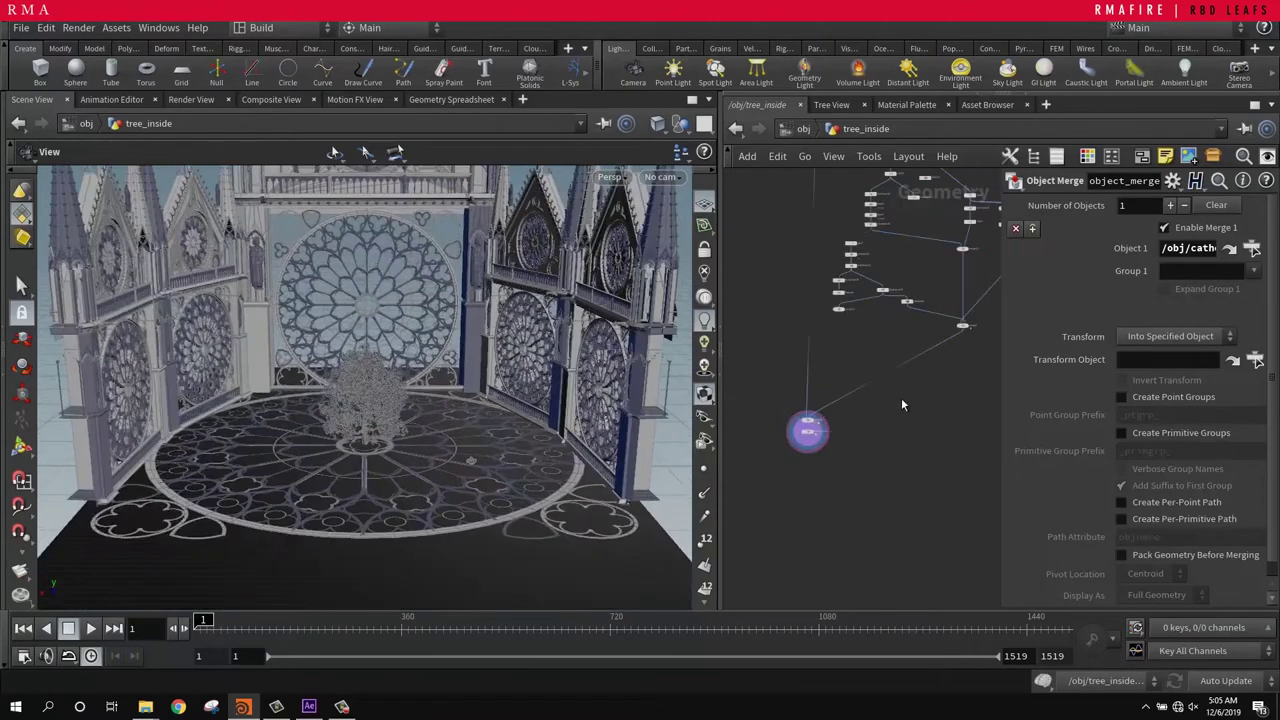
left_click_drag(718, 484, 560, 480)
middle_click_drag(865, 192, 831, 304)
scroll(733, 315, "up", 3)
scroll(731, 315, "up", 6)
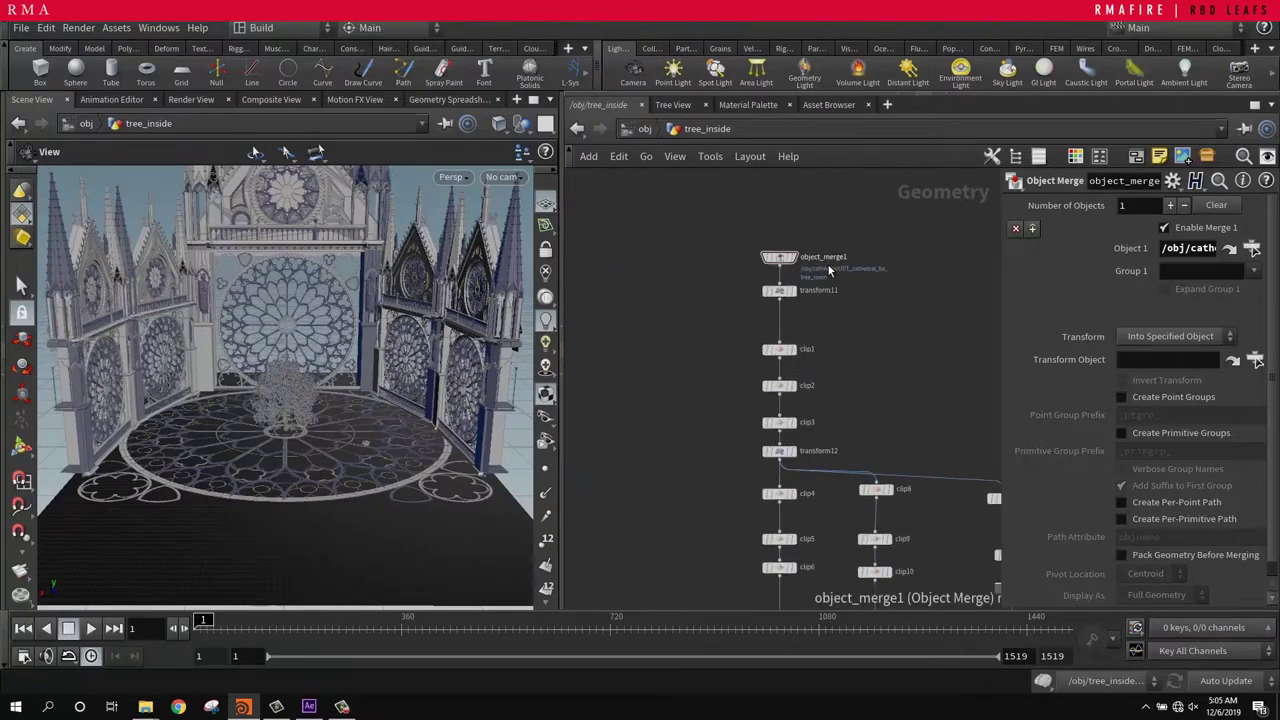
mouse_move(795, 262)
left_click(789, 236)
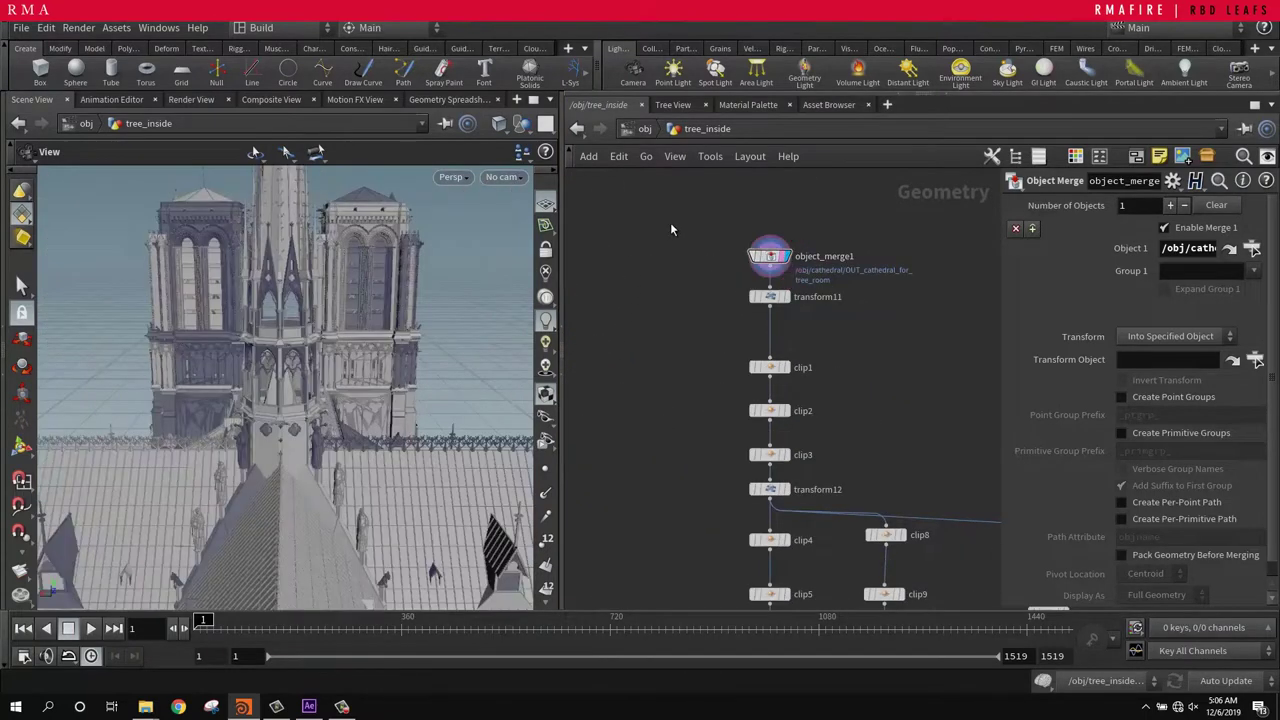
Step: Frame the full imported cathedral model and examine its side, roof and rounded rear end
left_click_drag(675, 224, 954, 276)
key("space+h")
left_click_drag(410, 398, 440, 406)
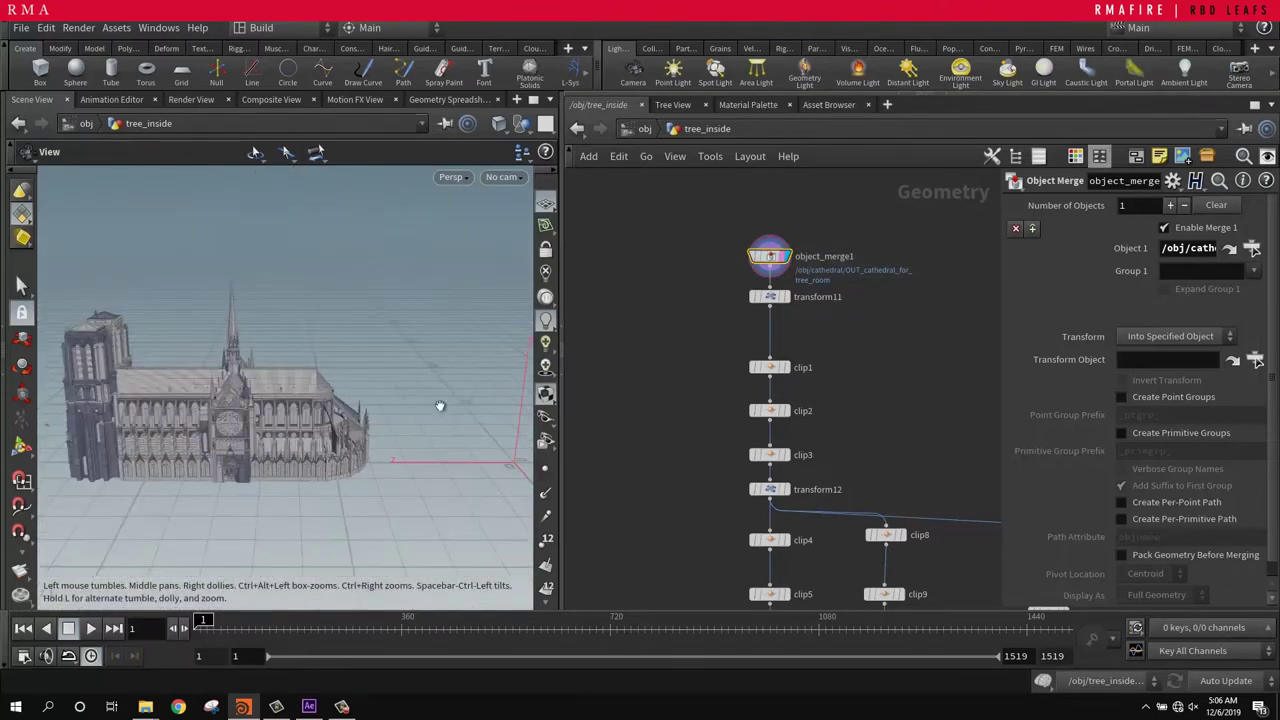
right_click_drag(198, 388, 303, 366)
left_click_drag(303, 366, 259, 396)
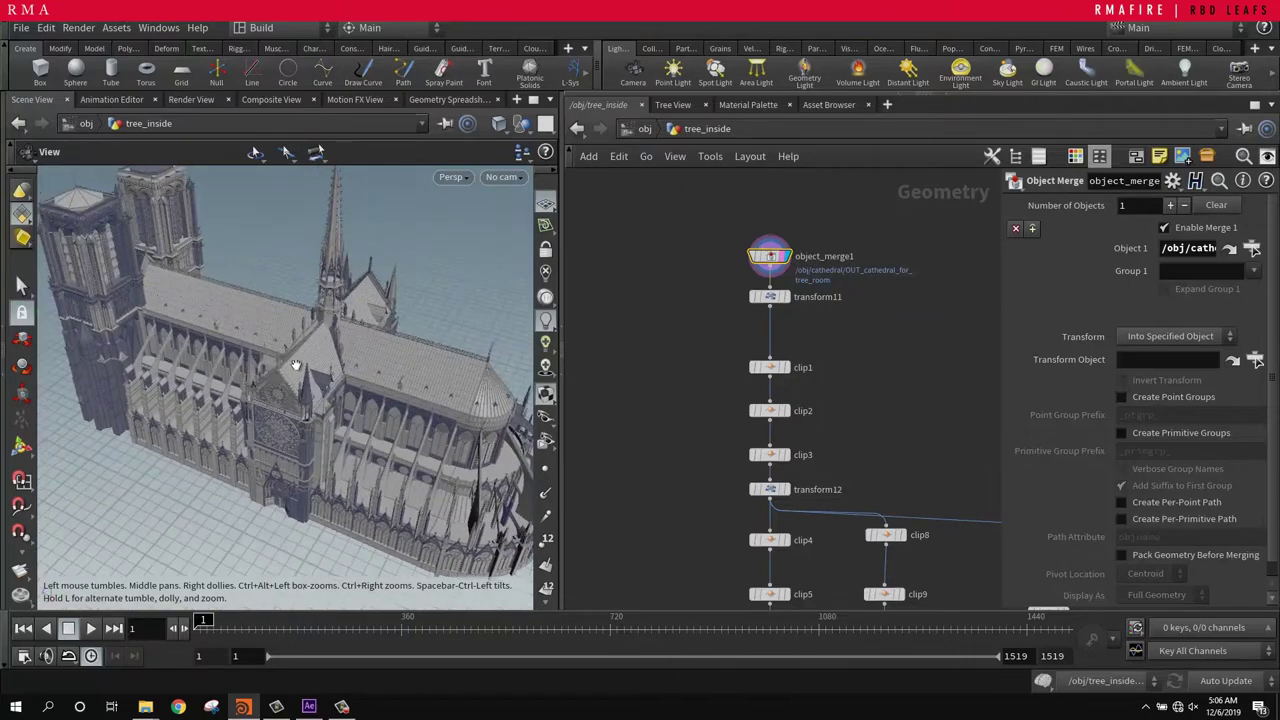
middle_click_drag(297, 366, 190, 362)
left_click_drag(190, 363, 276, 422)
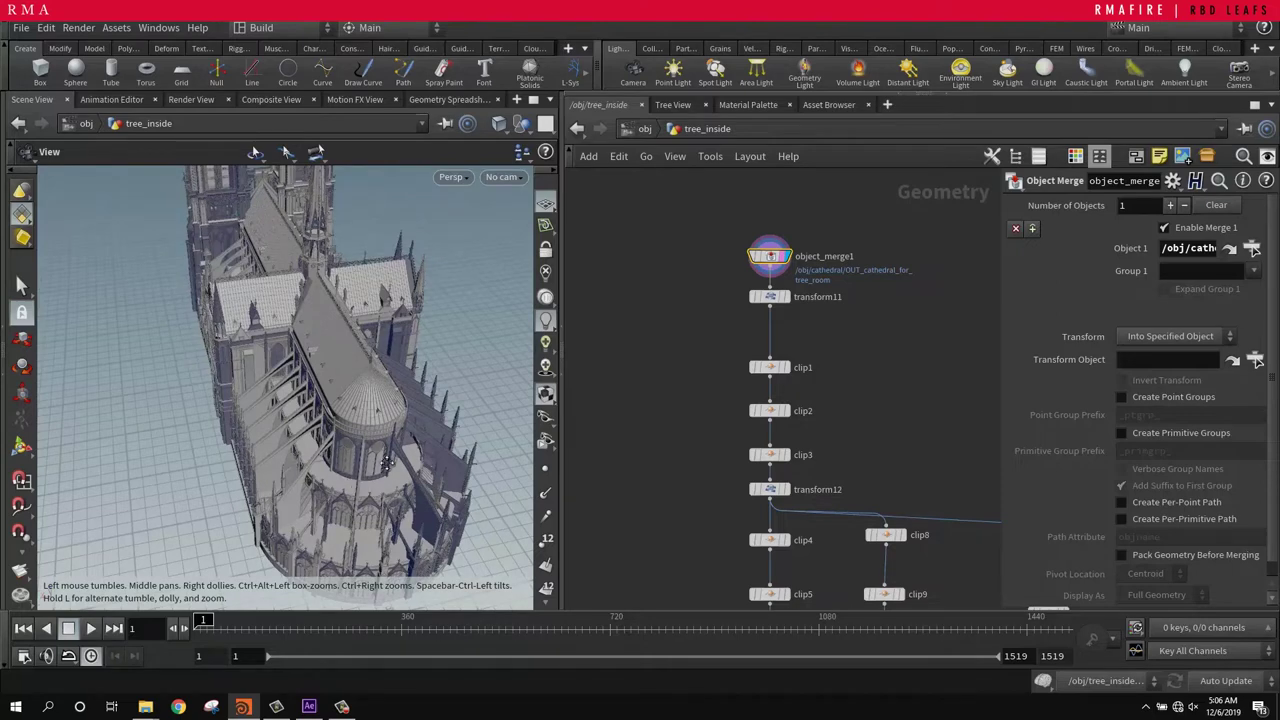
left_click_drag(386, 462, 326, 332)
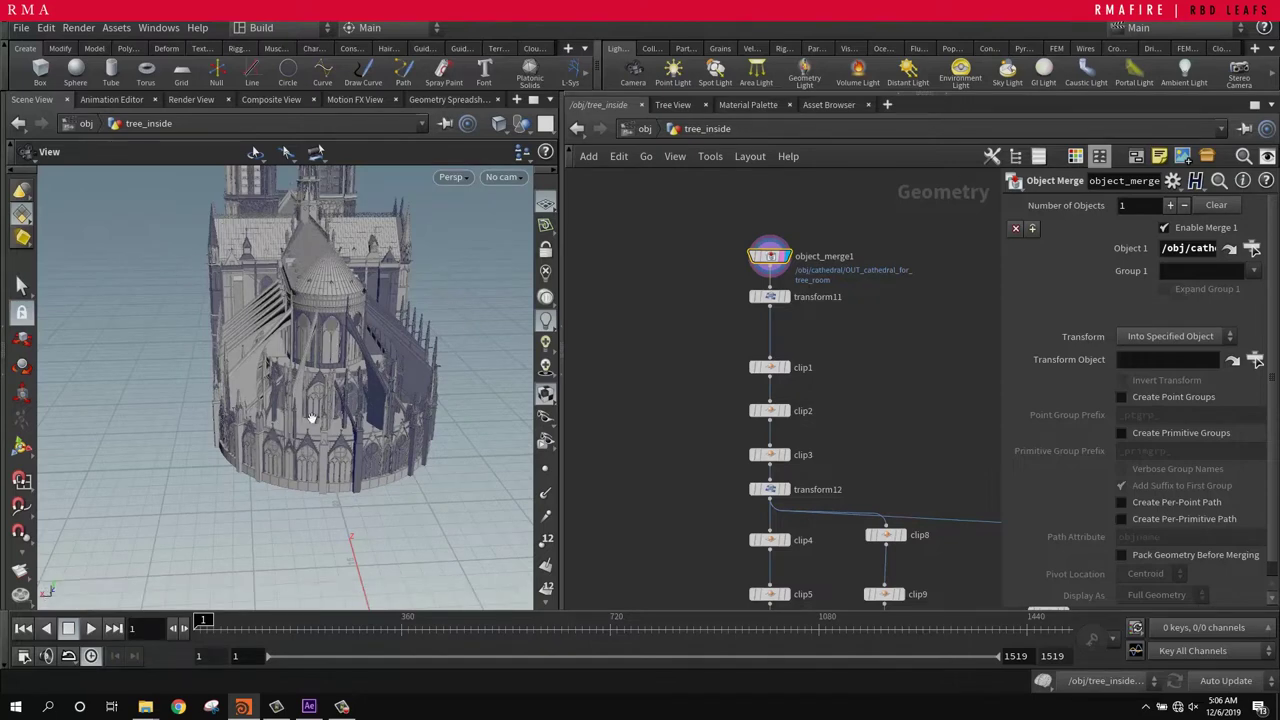
Step: Display the transform11 node and check where the cathedral sits relative to the origin
scroll(838, 328, "down", 3)
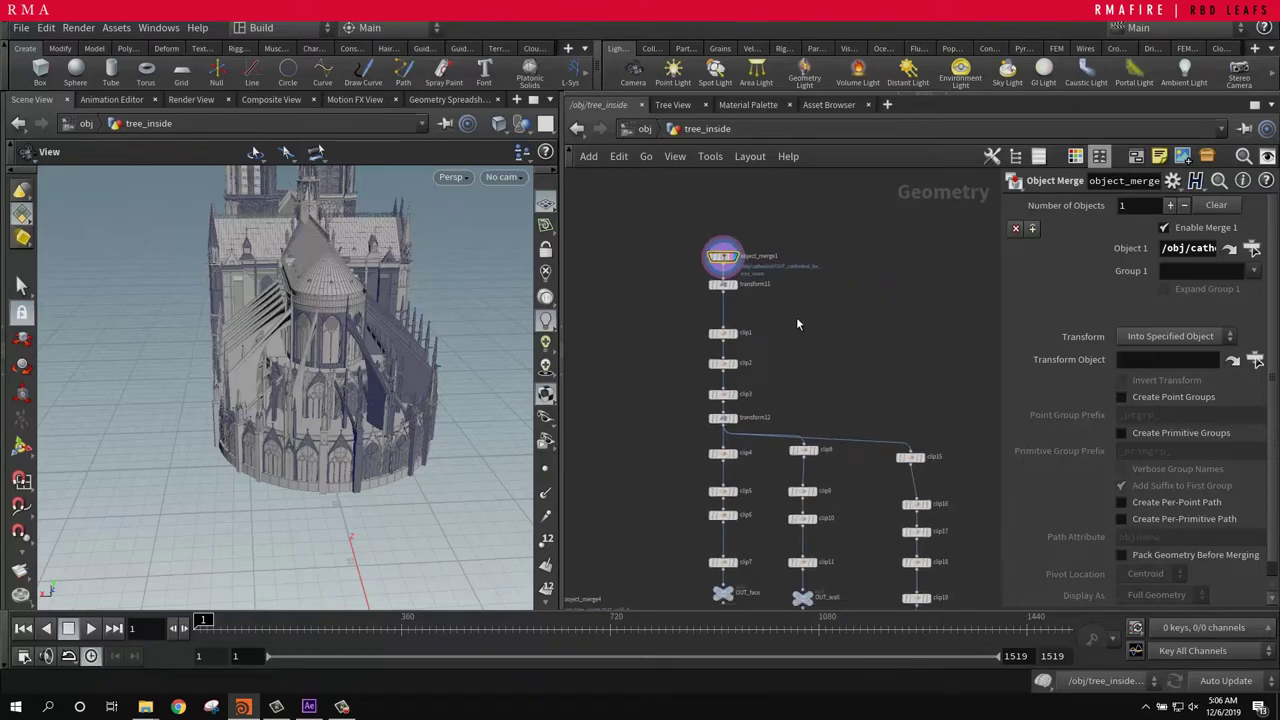
scroll(796, 317, "up", 4)
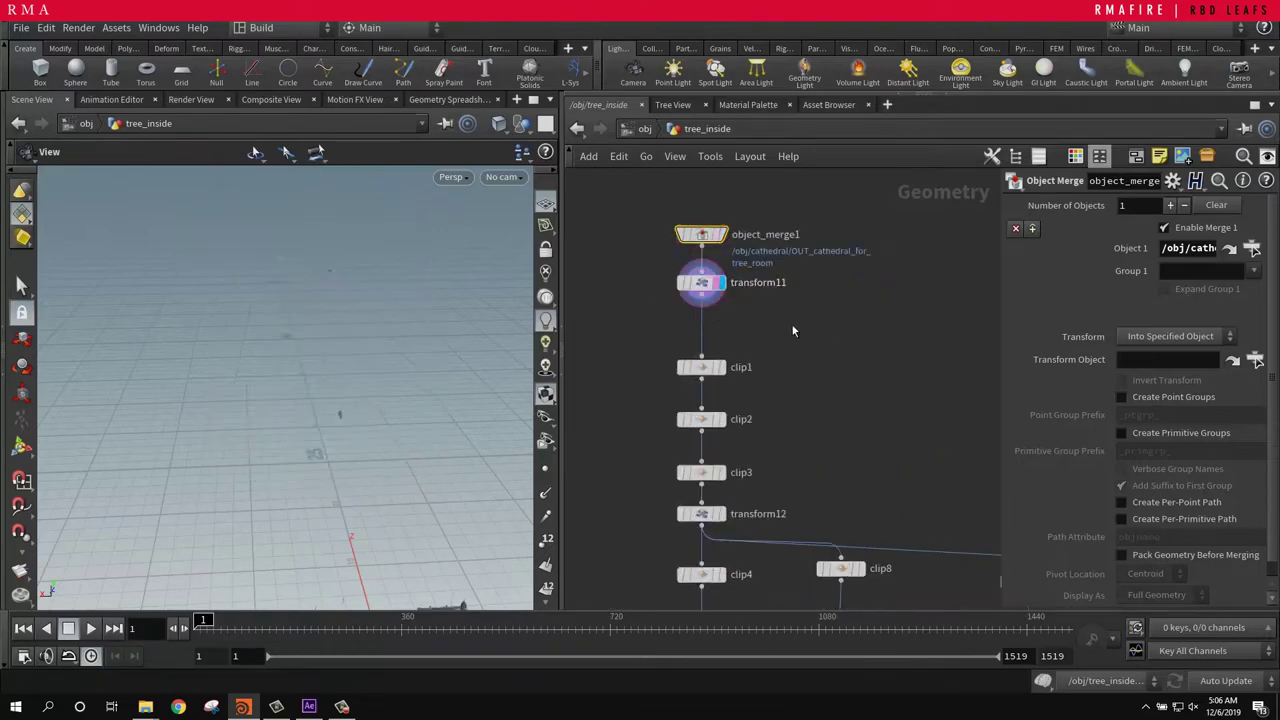
right_click_drag(322, 428, 266, 494)
middle_click_drag(309, 497, 224, 346)
left_click_drag(224, 346, 380, 433)
Step: Display the clip1 and clip3 nodes in turn to check which part of the cathedral each leaves
scroll(917, 413, "down", 5)
middle_click_drag(904, 413, 783, 335)
scroll(722, 311, "up", 5)
left_click(652, 313)
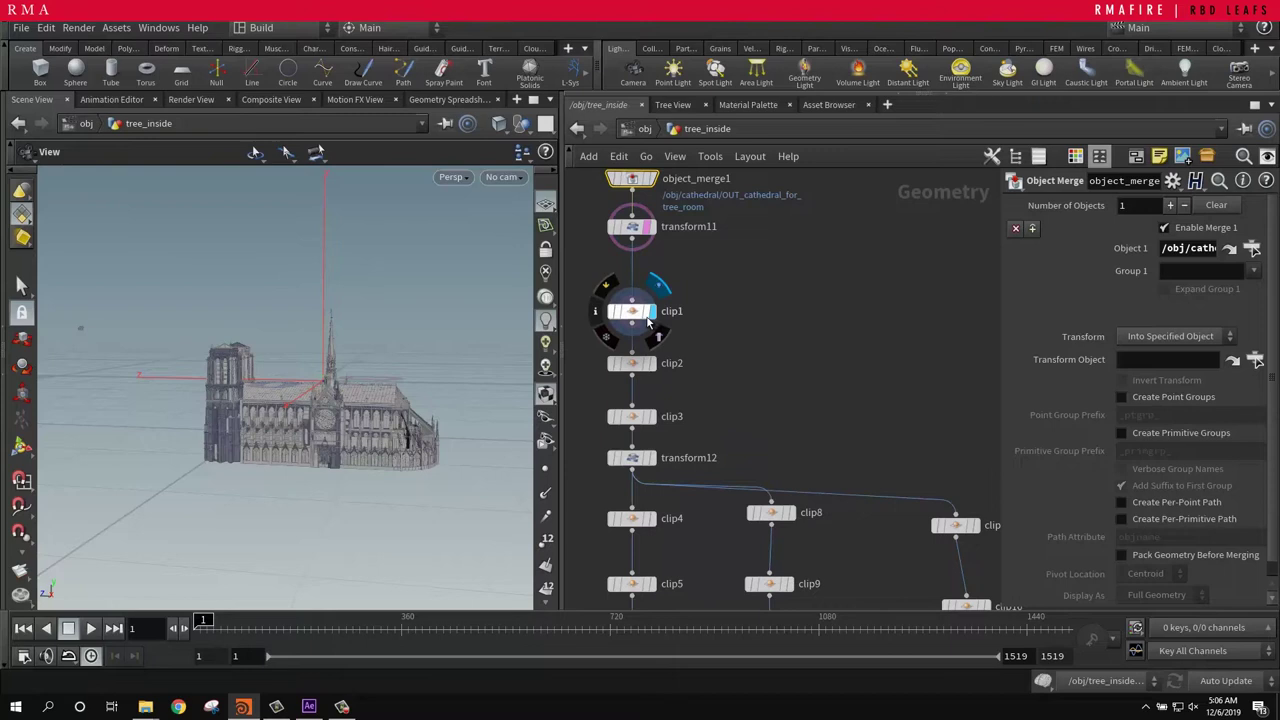
left_click(651, 416)
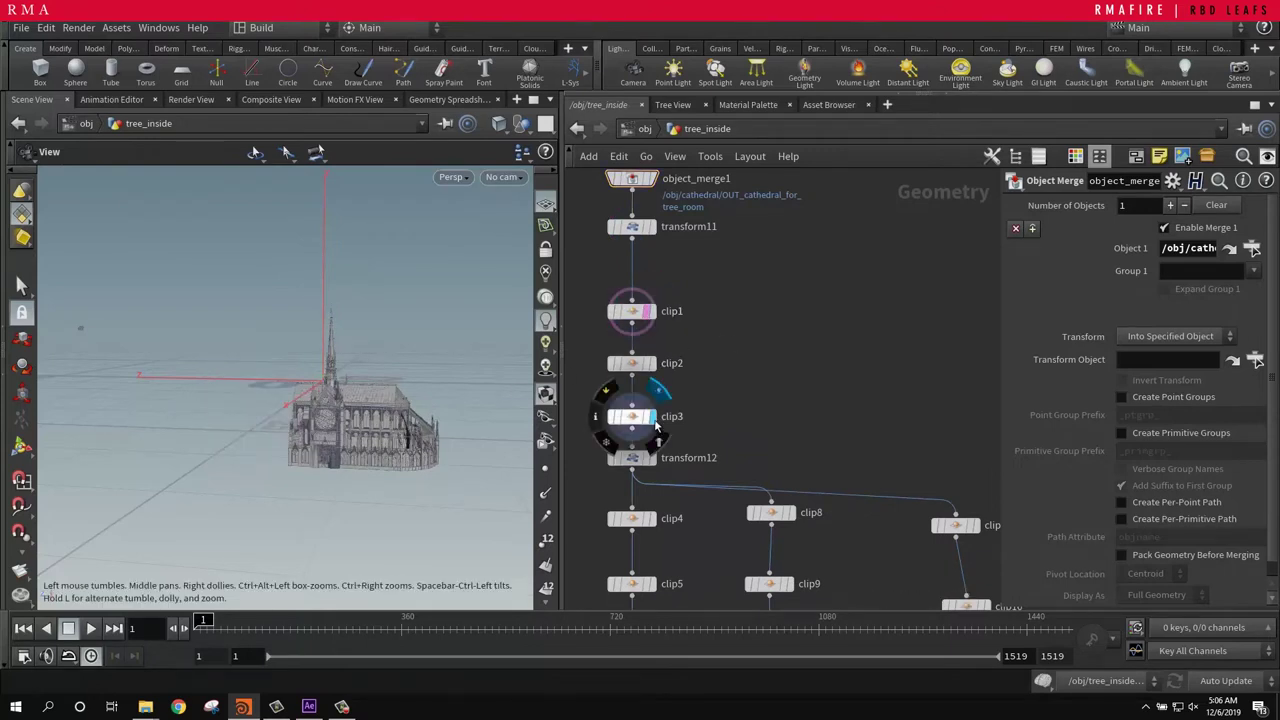
left_click_drag(343, 417, 431, 411)
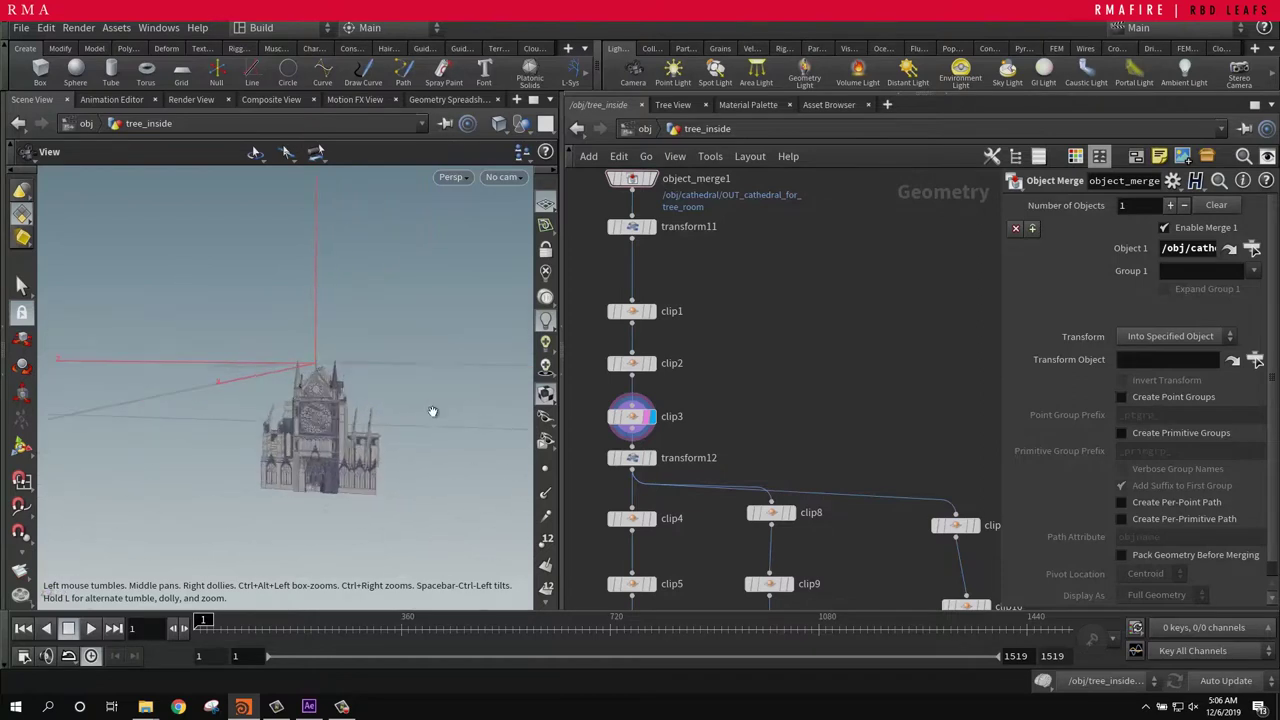
Step: Display the transform12 node below clip3 and select it to show its transform parameters
scroll(874, 375, "down", 5)
middle_click_drag(860, 357, 814, 268)
scroll(733, 322, "up", 3)
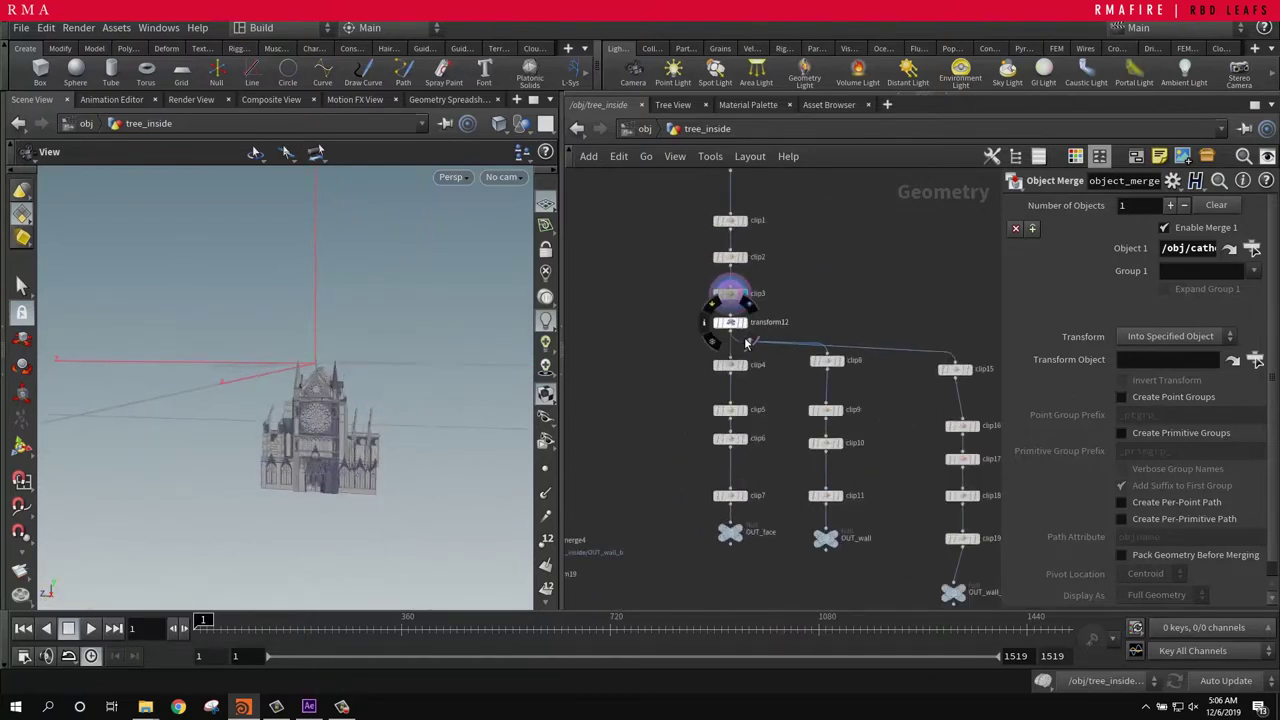
left_click(751, 332)
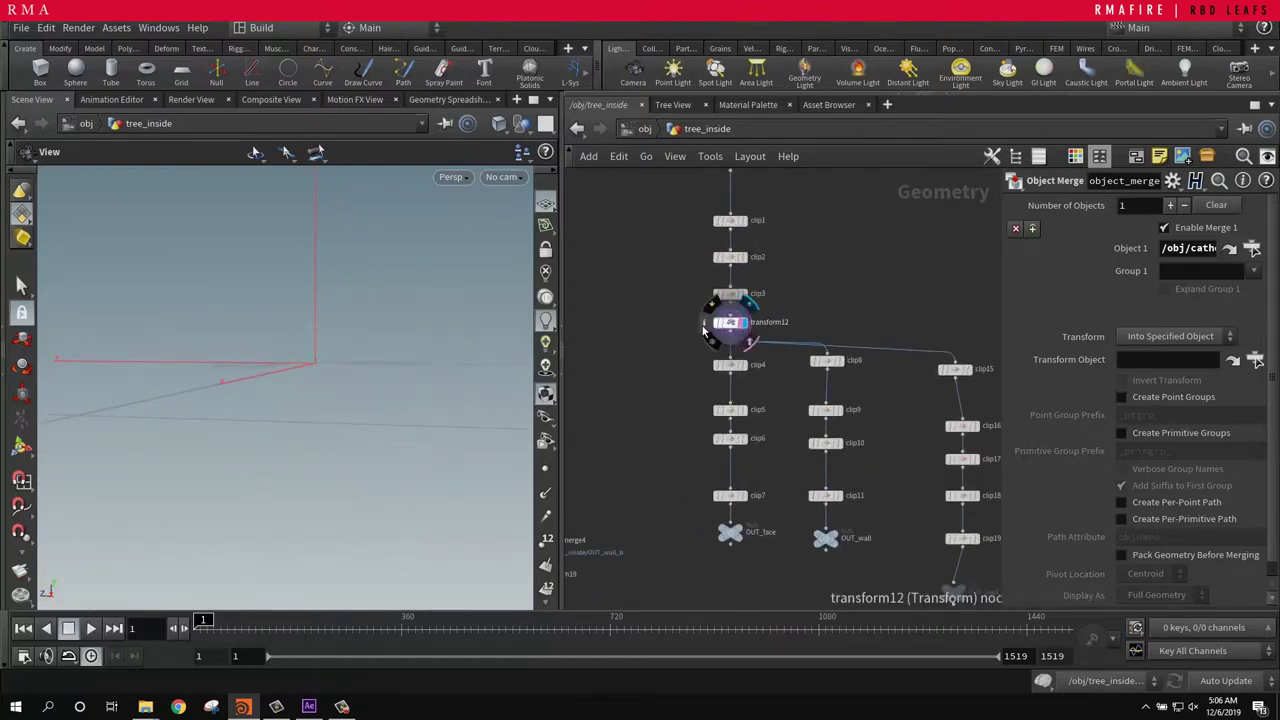
left_click(751, 338)
key("Return")
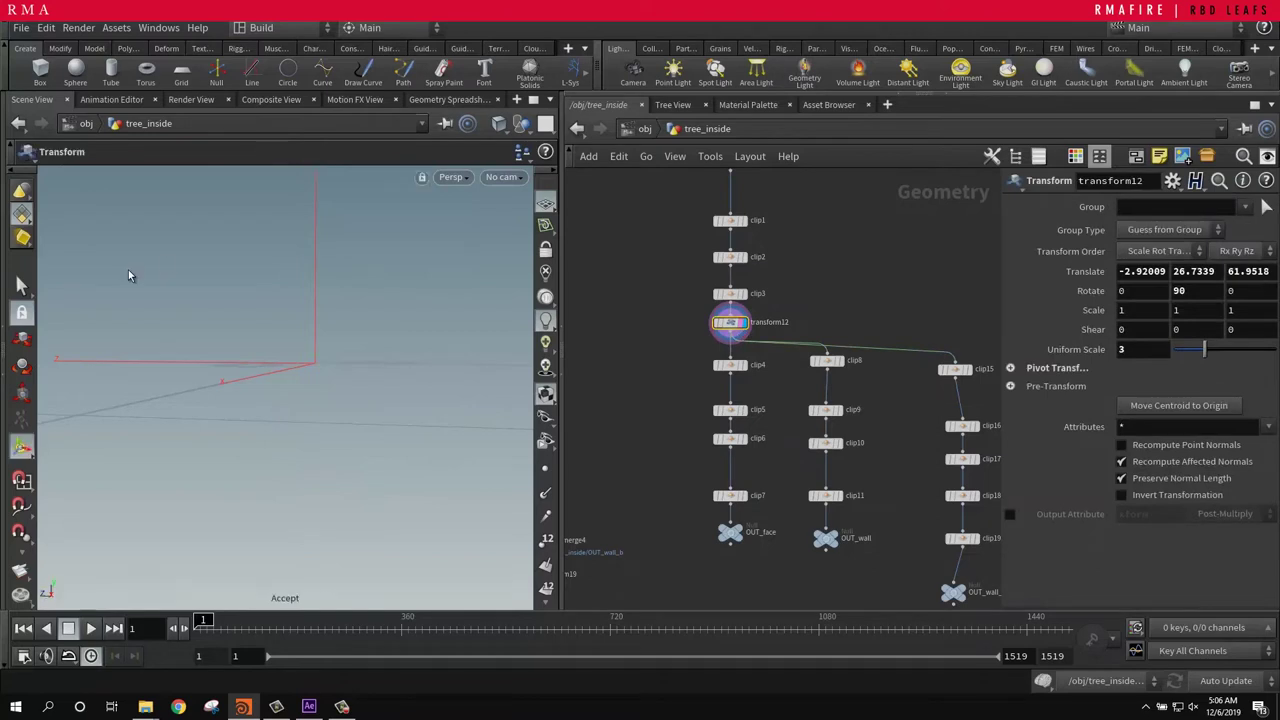
Step: Locate the cathedral section moved by transform12 in the viewport and check its position and orientation relative to the origin
left_click_drag(432, 318, 206, 431, "alt")
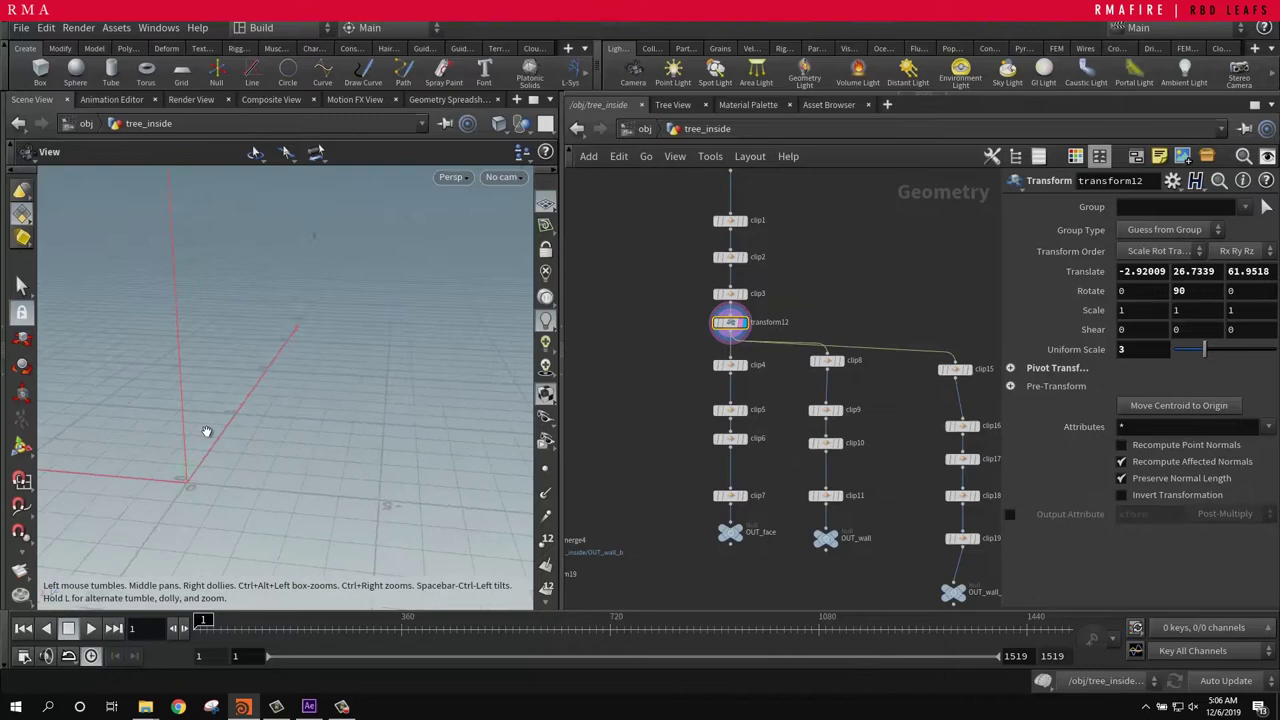
left_click_drag(343, 231, 338, 259)
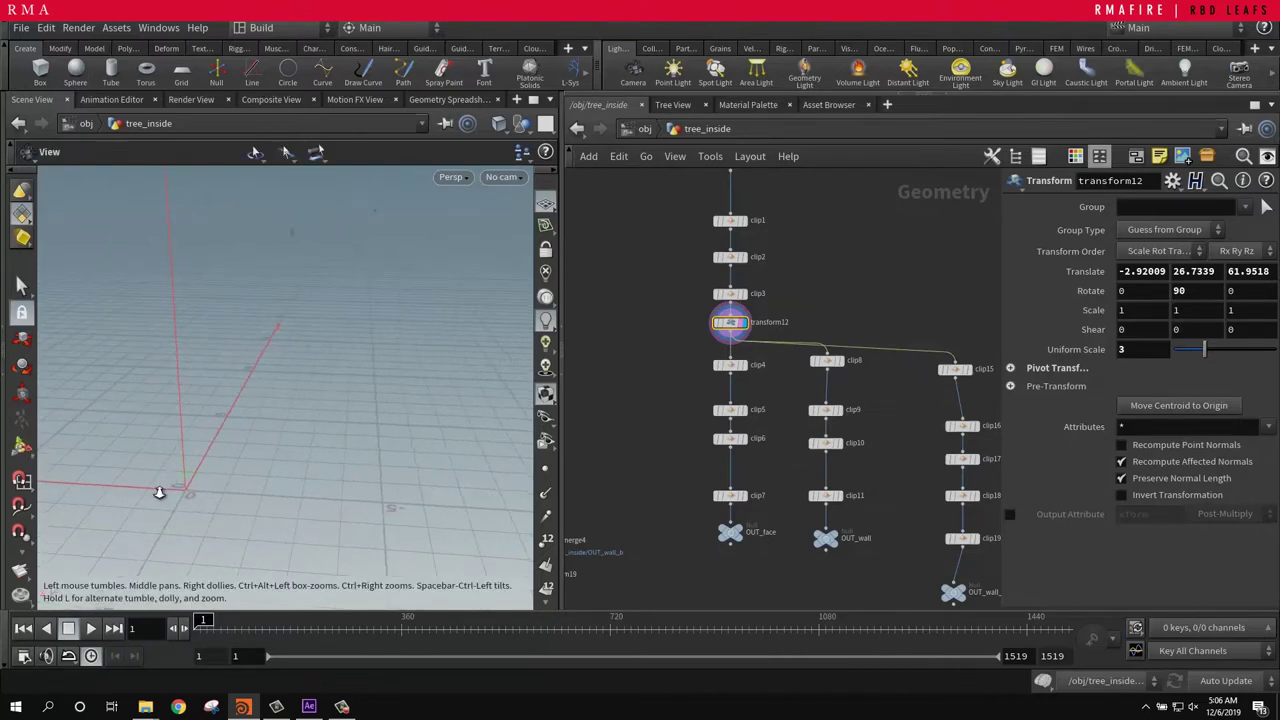
left_click_drag(159, 492, 320, 463)
key("Return")
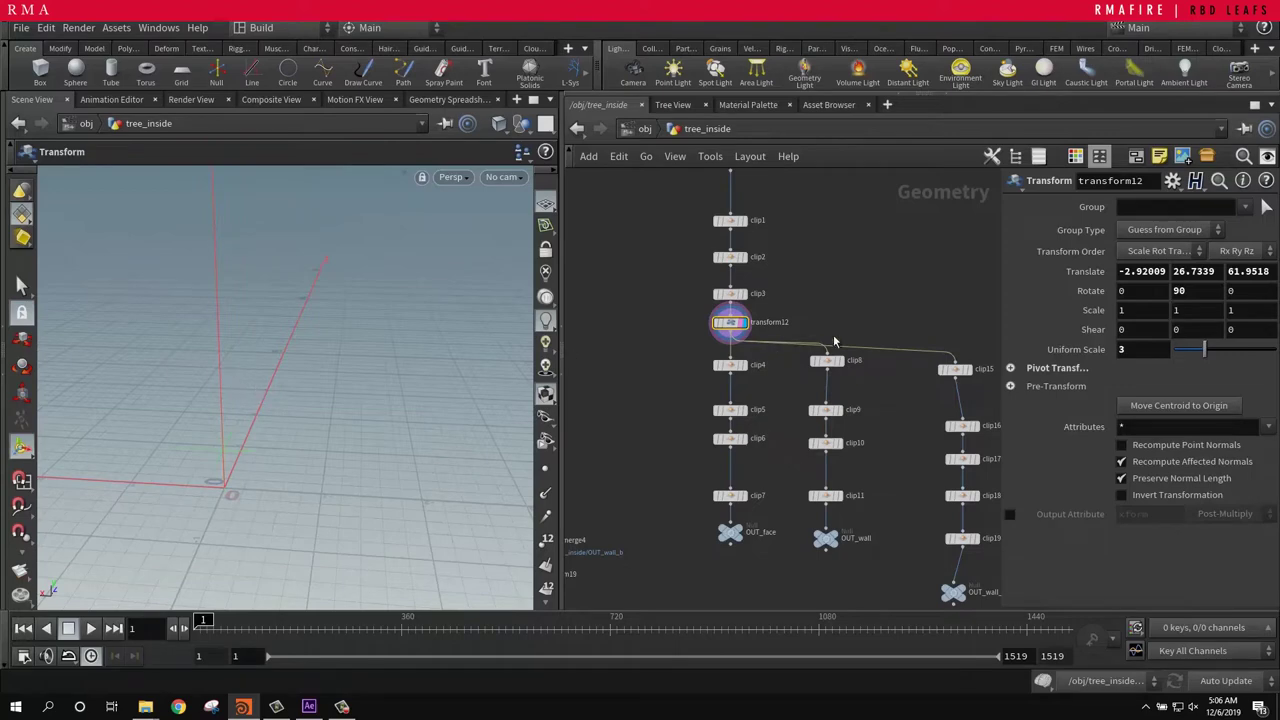
scroll(230, 456, "down", 3)
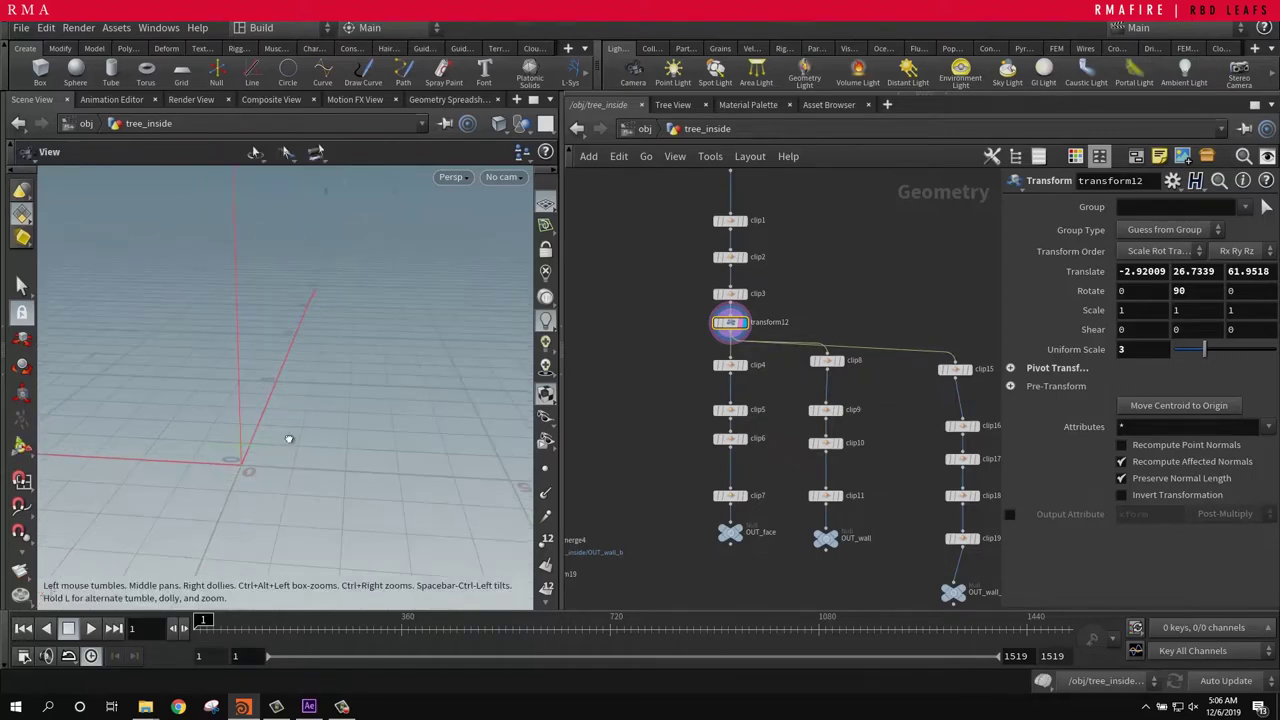
left_click_drag(289, 439, 297, 409)
left_click_drag(274, 221, 308, 393)
key("t")
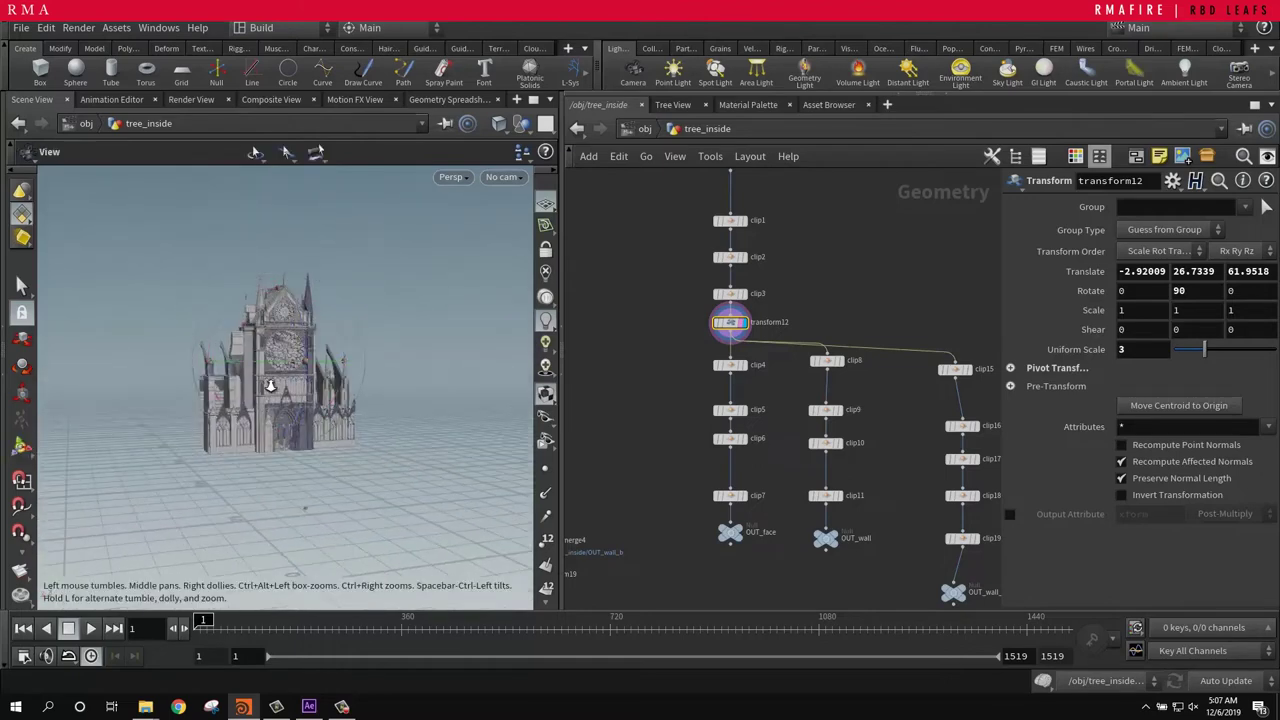
scroll(307, 391, "up", 5)
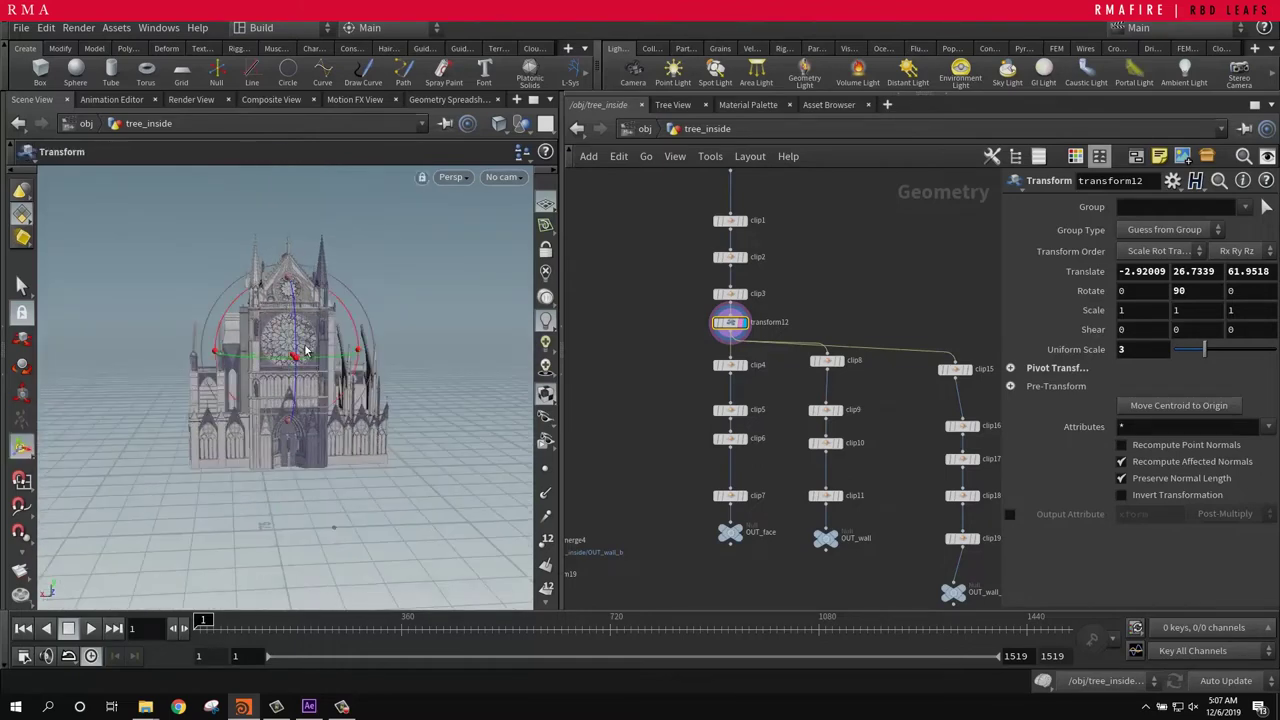
key("Escape")
right_click_drag(326, 350, 214, 457)
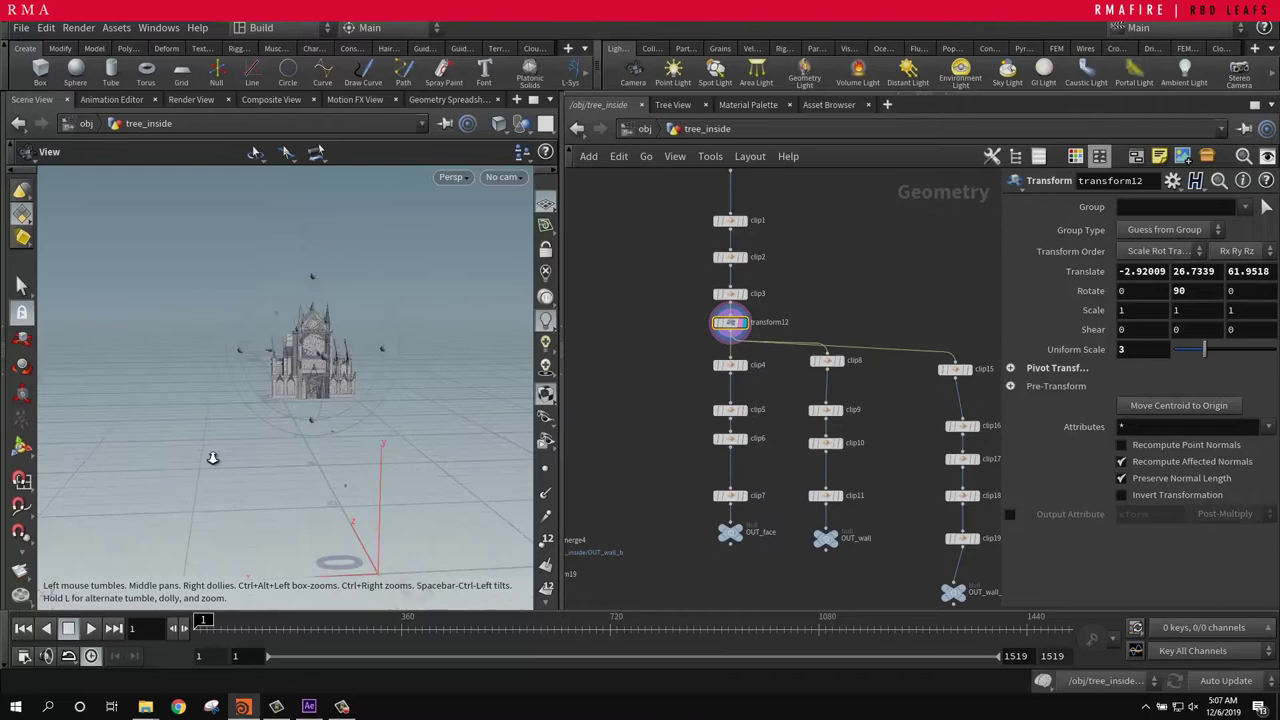
left_click_drag(311, 344, 256, 409)
key("t")
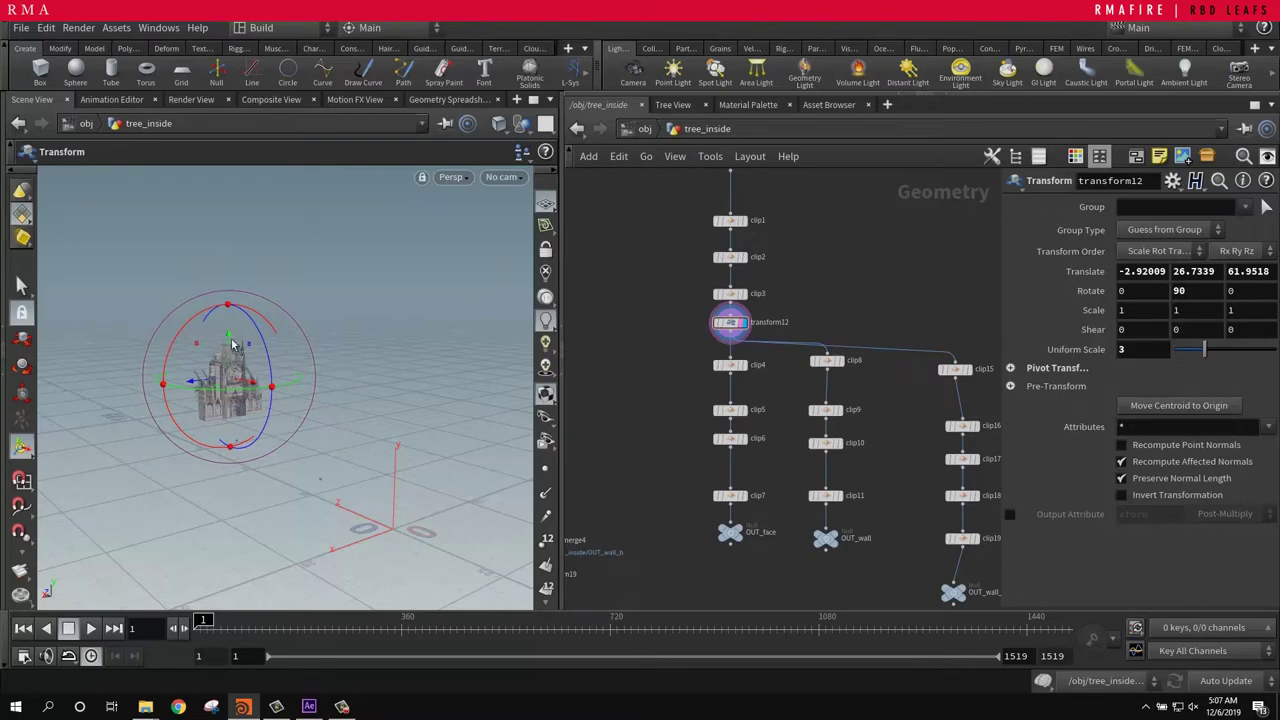
left_click_drag(300, 430, 420, 472)
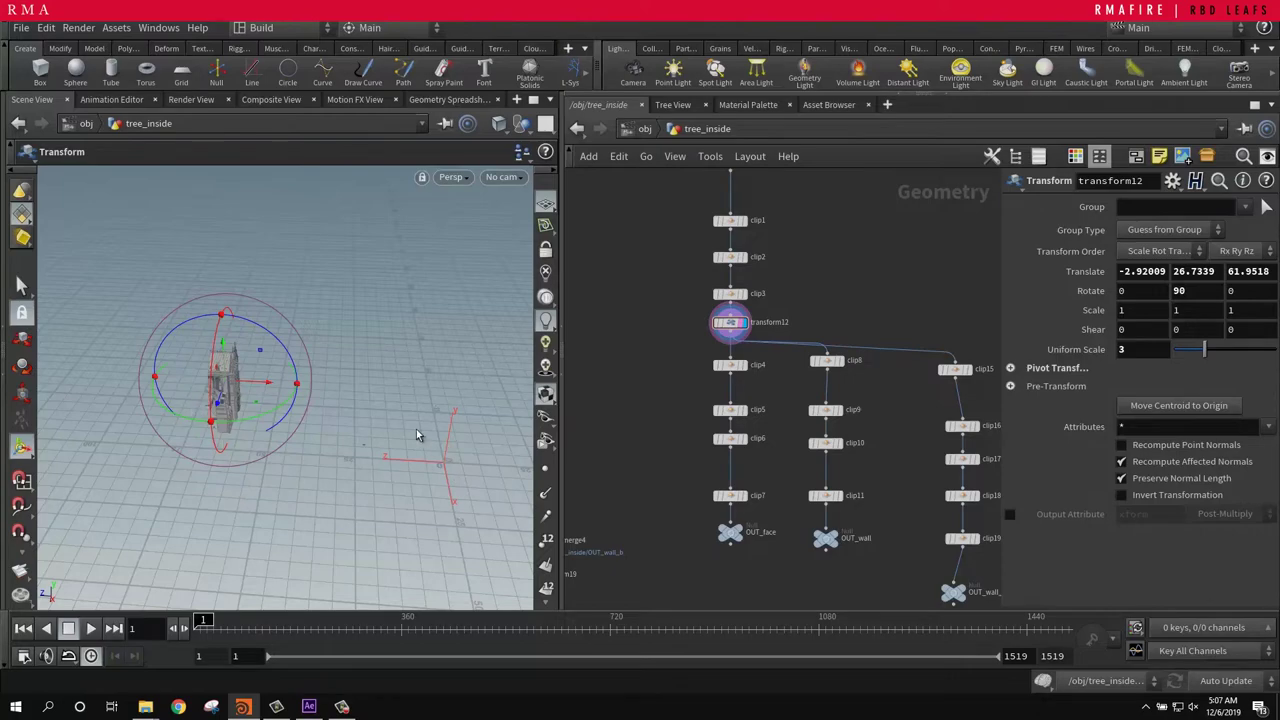
Step: Examine the transformed cathedral front up close, including its rose window, statues and portal
right_click_drag(260, 383, 240, 428, "alt")
left_click_drag(240, 428, 234, 402, "alt")
right_click_drag(229, 381, 442, 410, "alt")
left_click_drag(350, 419, 297, 400, "alt")
right_click_drag(297, 400, 366, 377, "alt")
left_click_drag(366, 377, 391, 375, "alt")
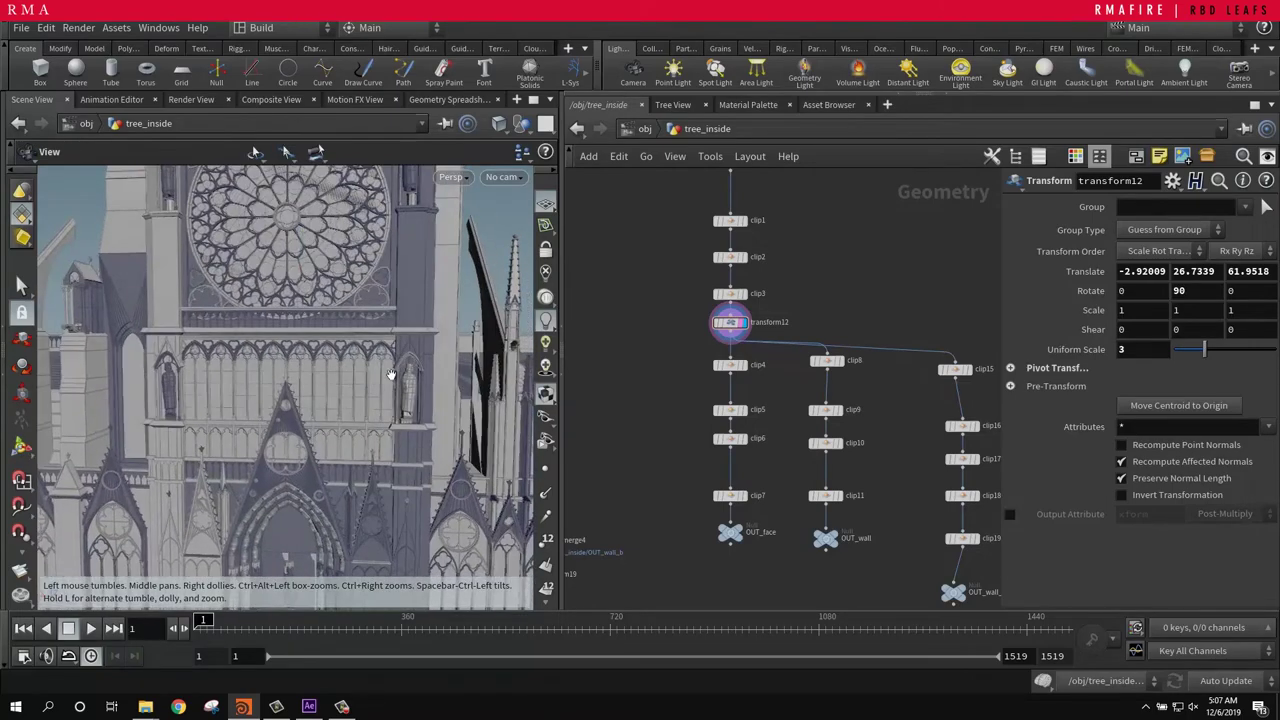
key("t")
left_click_drag(197, 428, 262, 416, "alt")
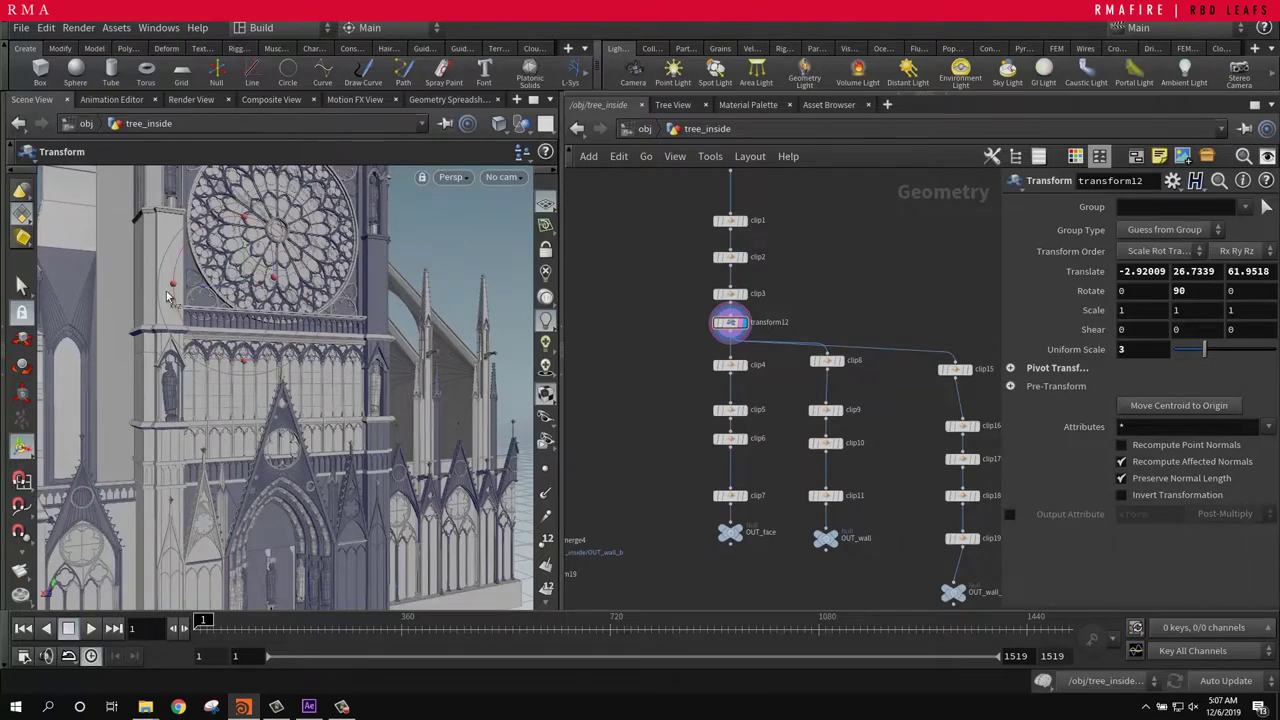
right_click_drag(228, 378, 302, 345, "alt")
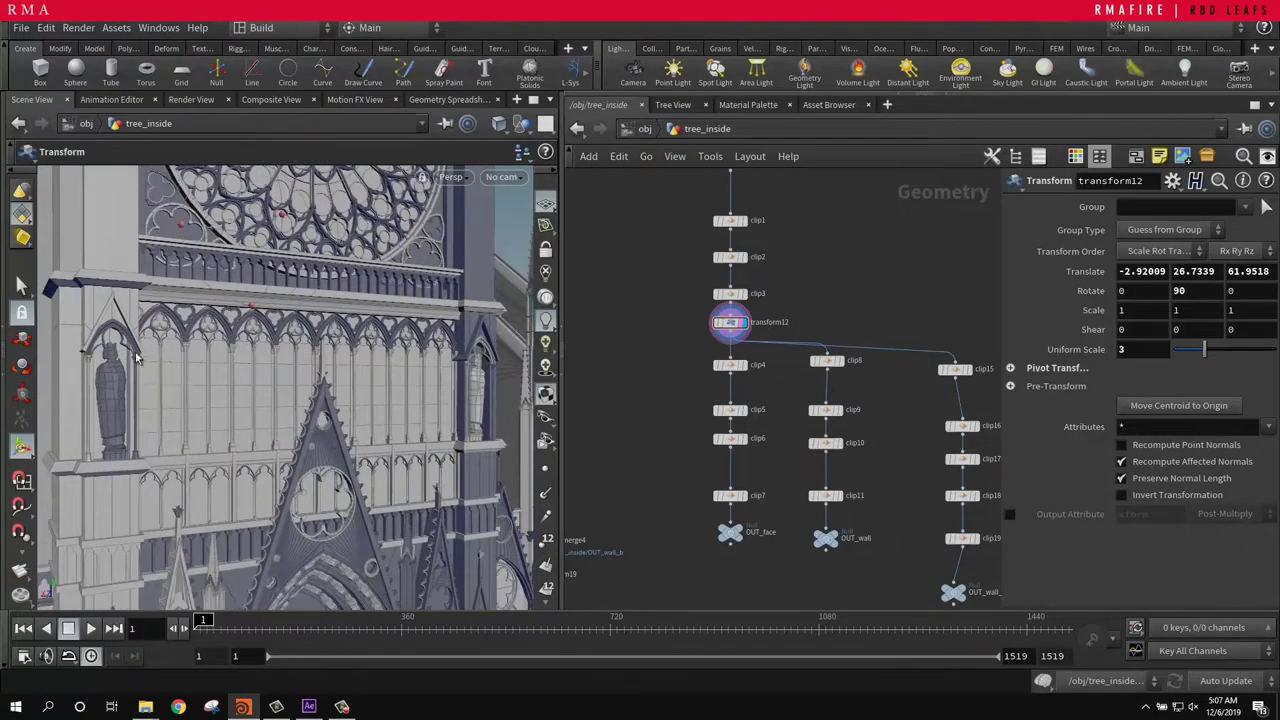
scroll(382, 302, "down", 5)
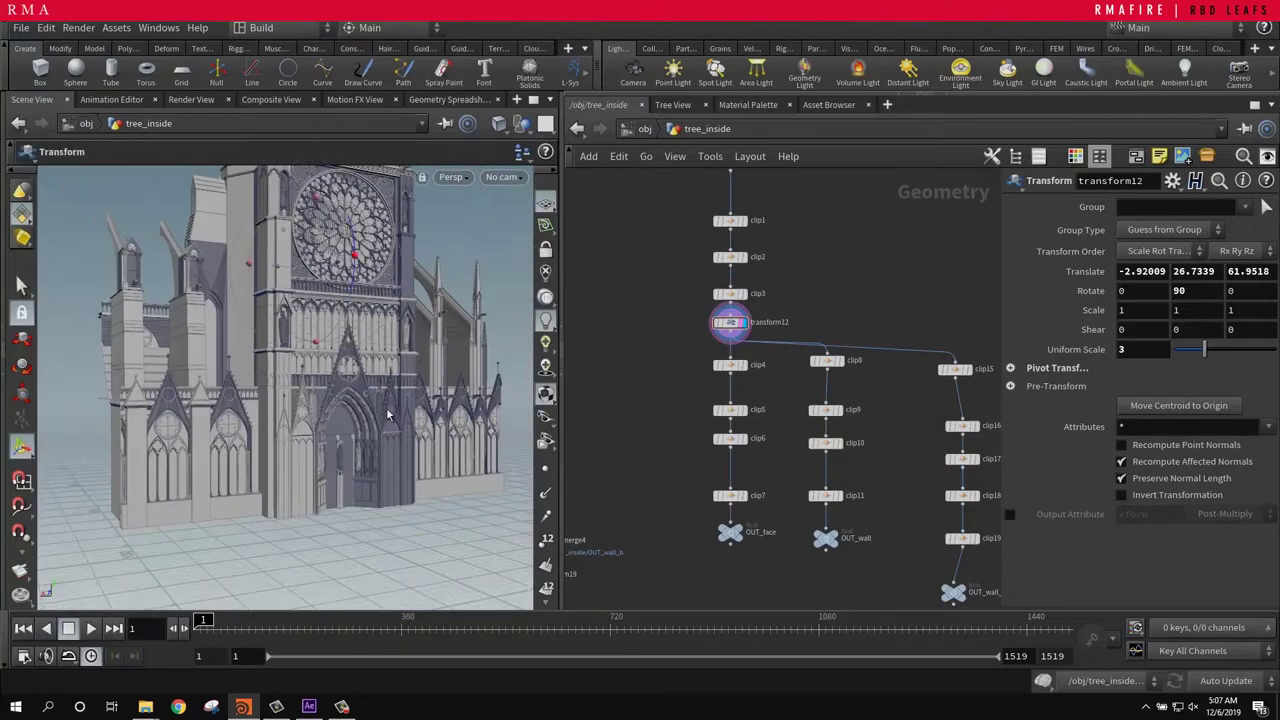
Step: Display the OUT_face null and examine the clipped upper facade with the large rose window
scroll(777, 430, "up", 2)
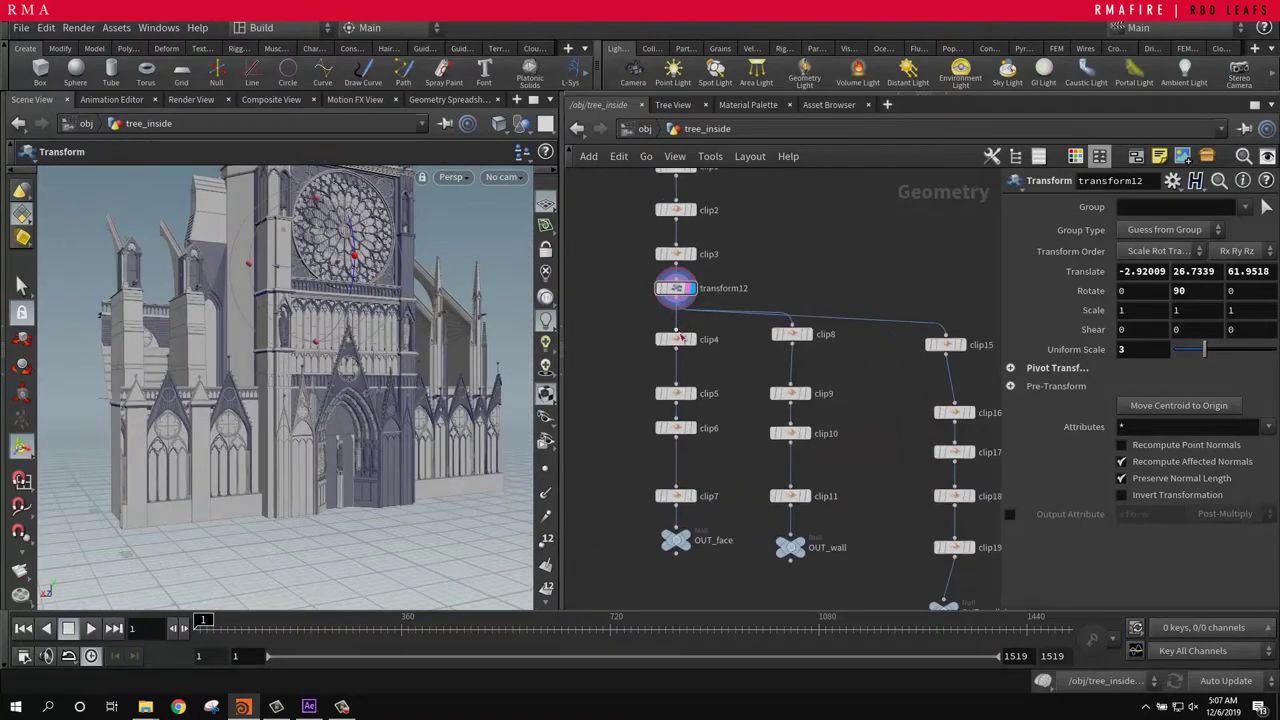
left_click(680, 540)
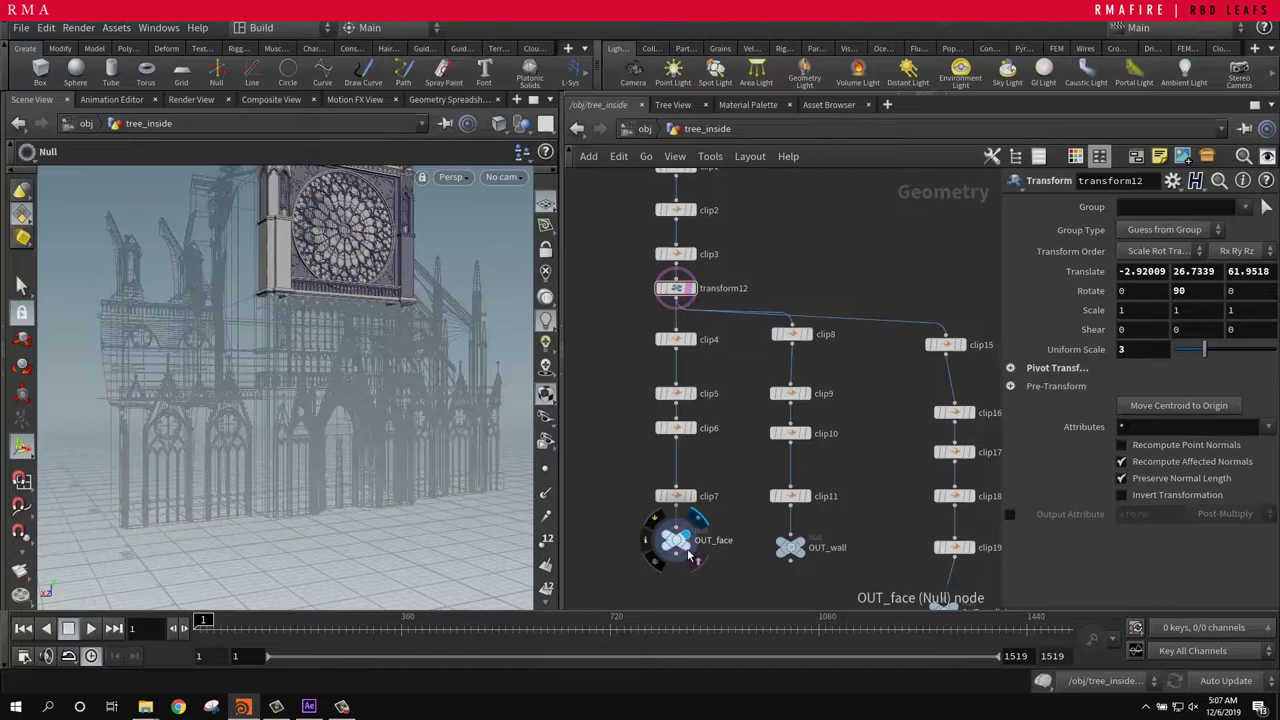
middle_click_drag(385, 256, 318, 365, "alt")
left_click_drag(318, 365, 396, 290, "alt")
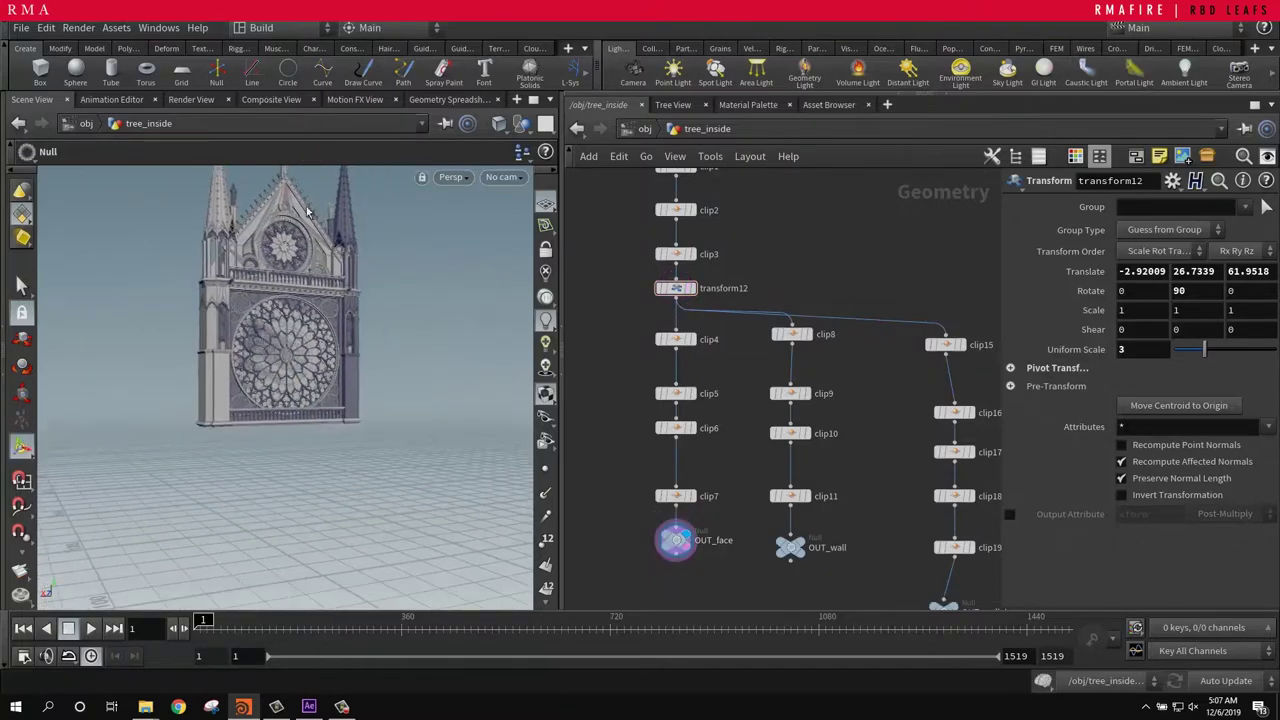
middle_click_drag(371, 289, 342, 405, "alt")
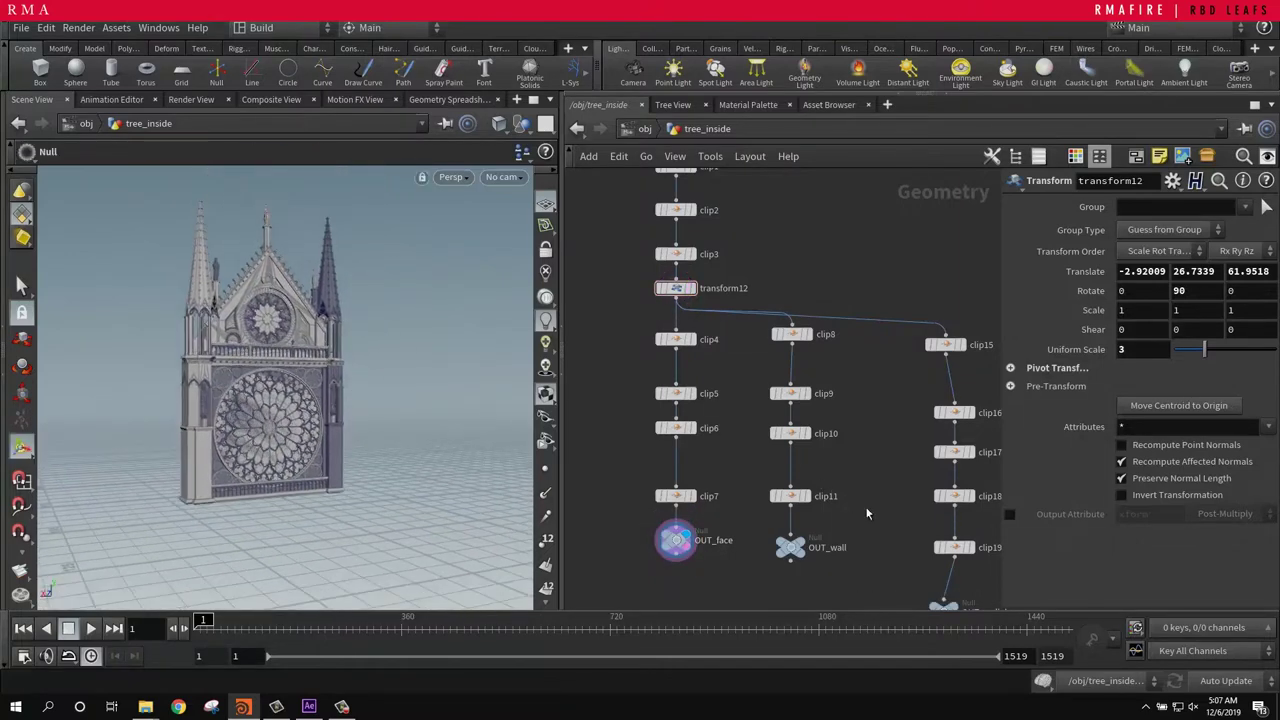
Step: Display the OUT_wall and OUT_wall_b nulls in turn to check which facade section each branch outputs
middle_click_drag(850, 485, 789, 420)
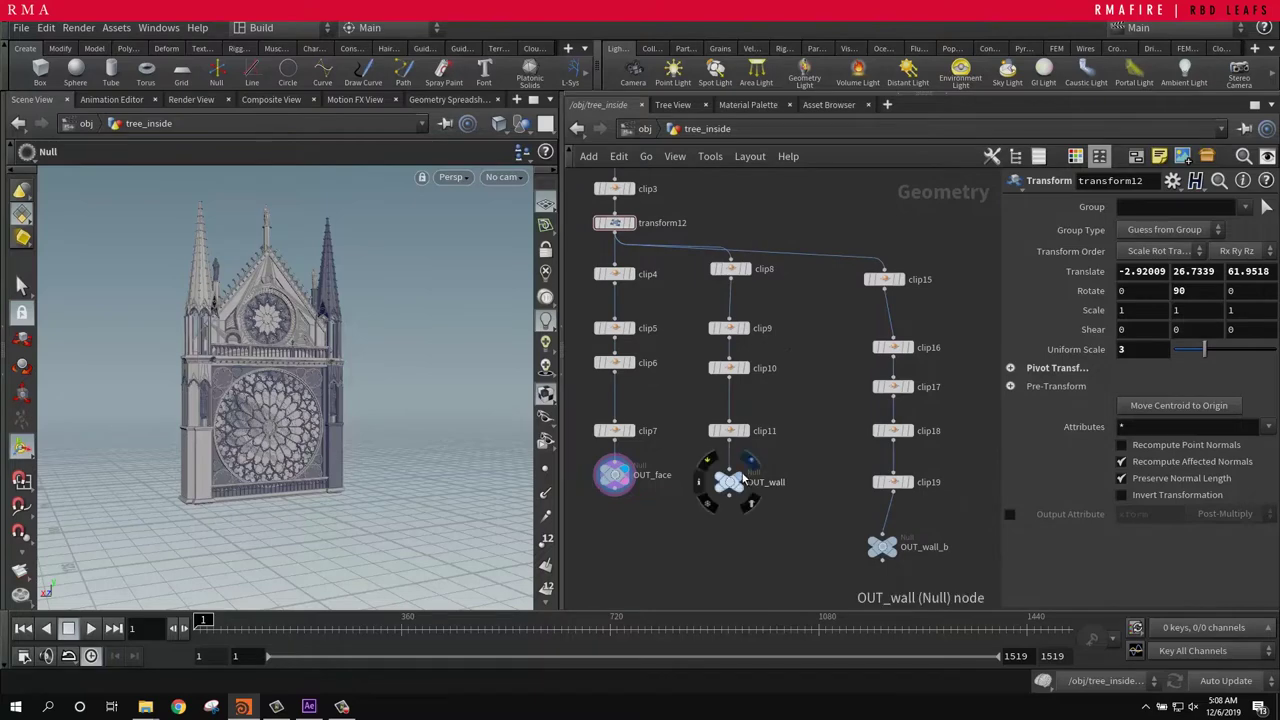
left_click(758, 482)
key("Escape")
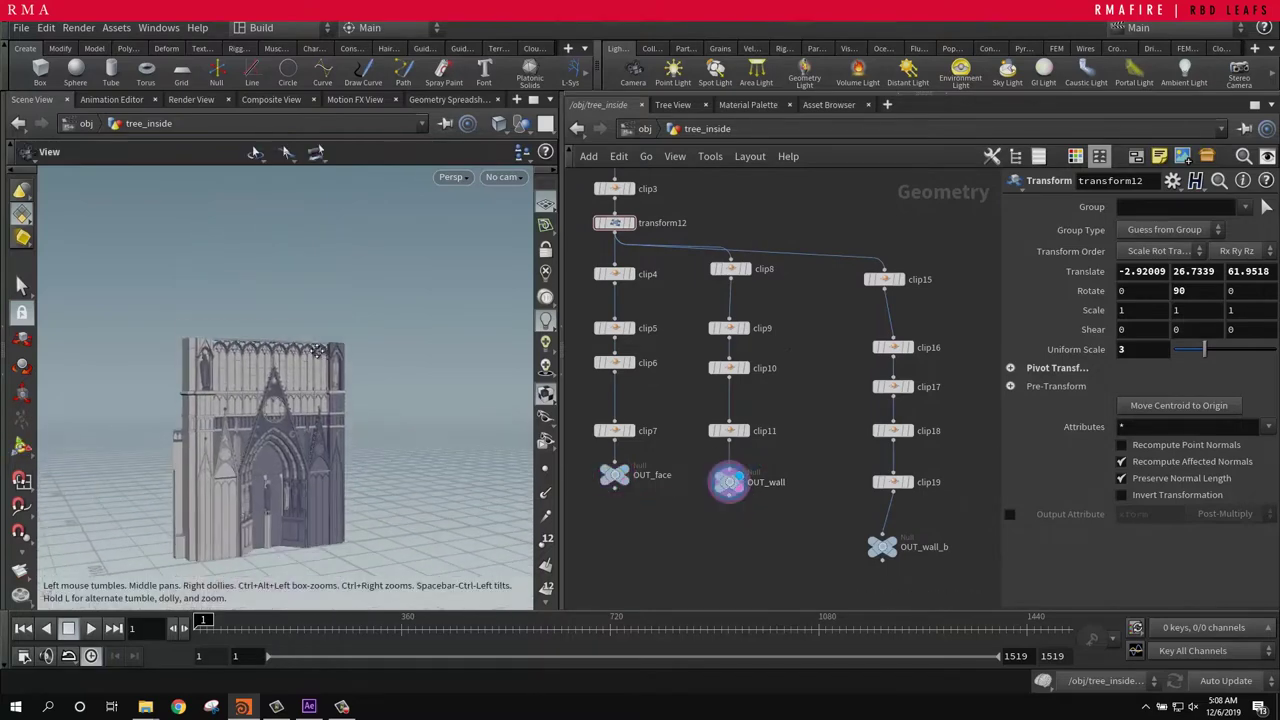
left_click_drag(316, 355, 300, 345)
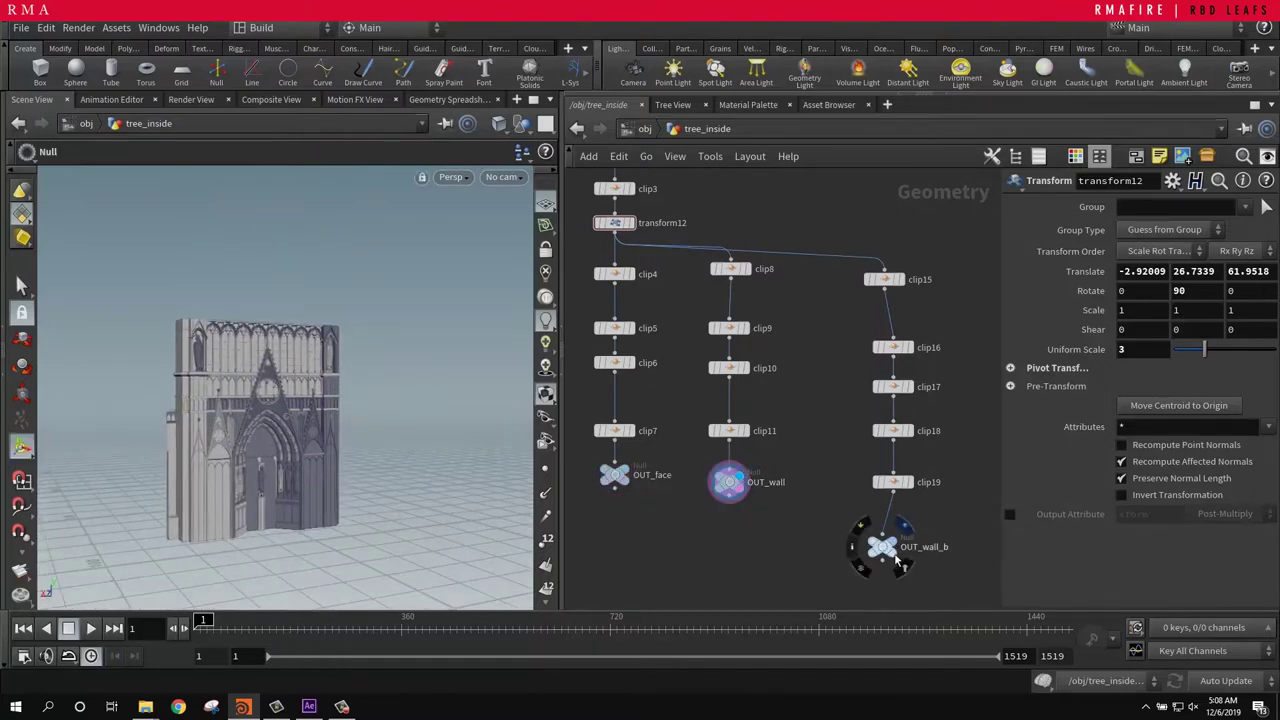
left_click(899, 559)
left_click_drag(263, 240, 157, 299)
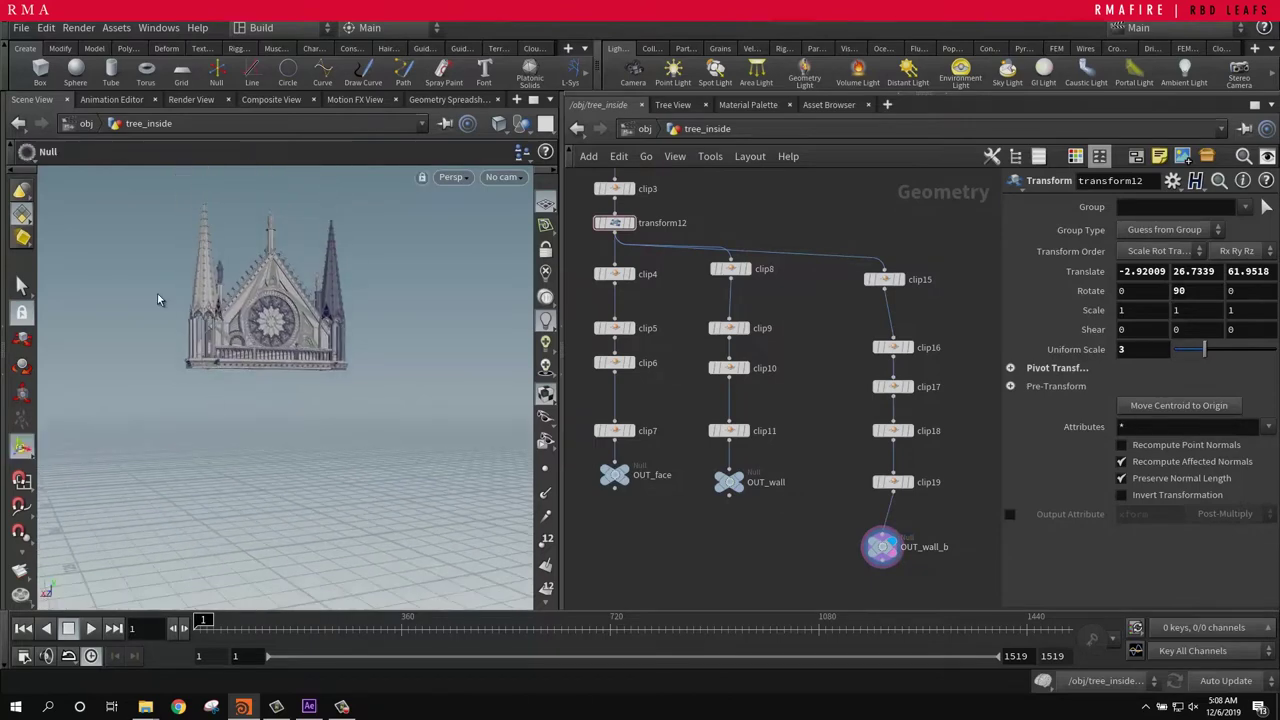
Step: Find the object_merge2 chain that imports OUT_face and display the object_merge2 node
scroll(838, 469, "down", 5)
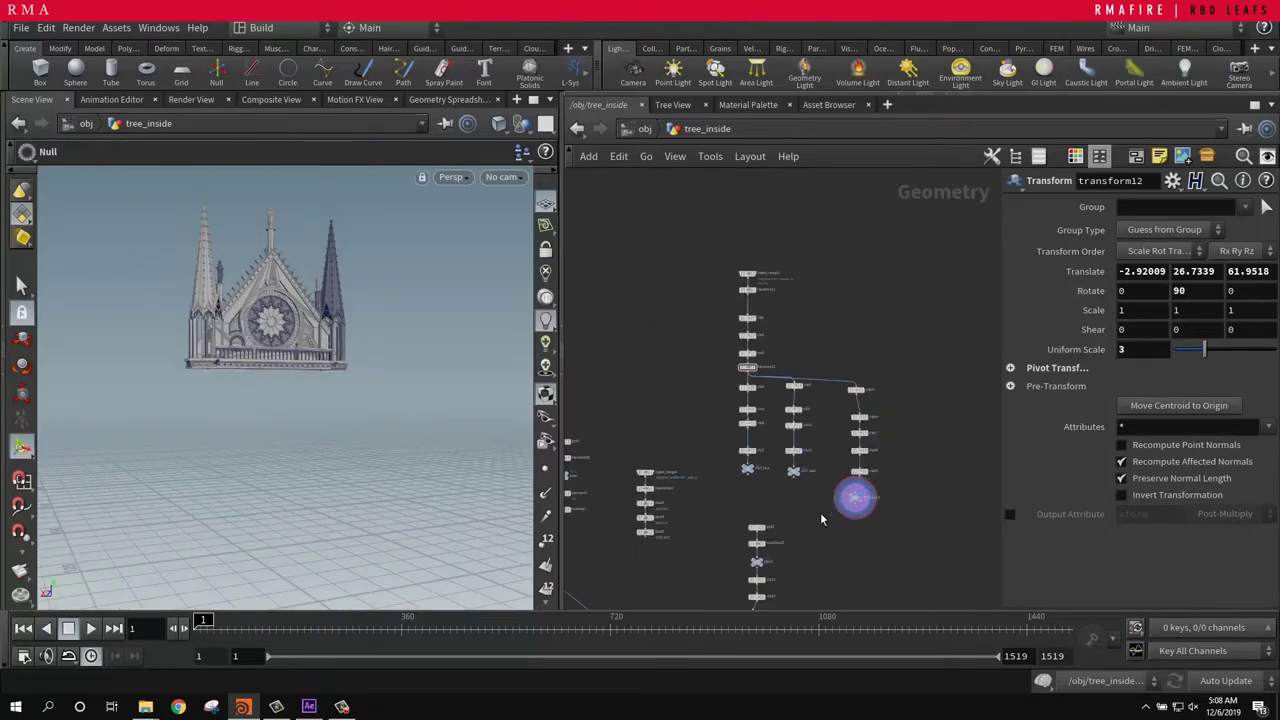
middle_click_drag(829, 509, 992, 397)
scroll(690, 262, "up", 5)
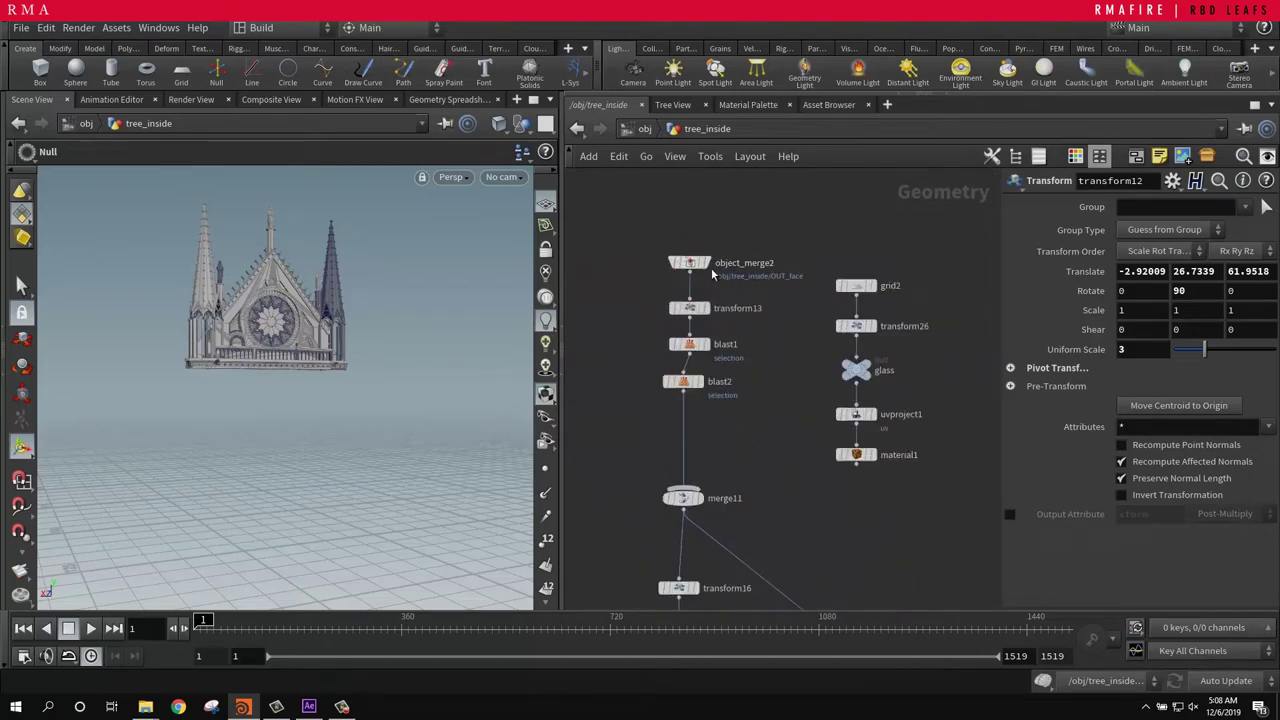
left_click(707, 264)
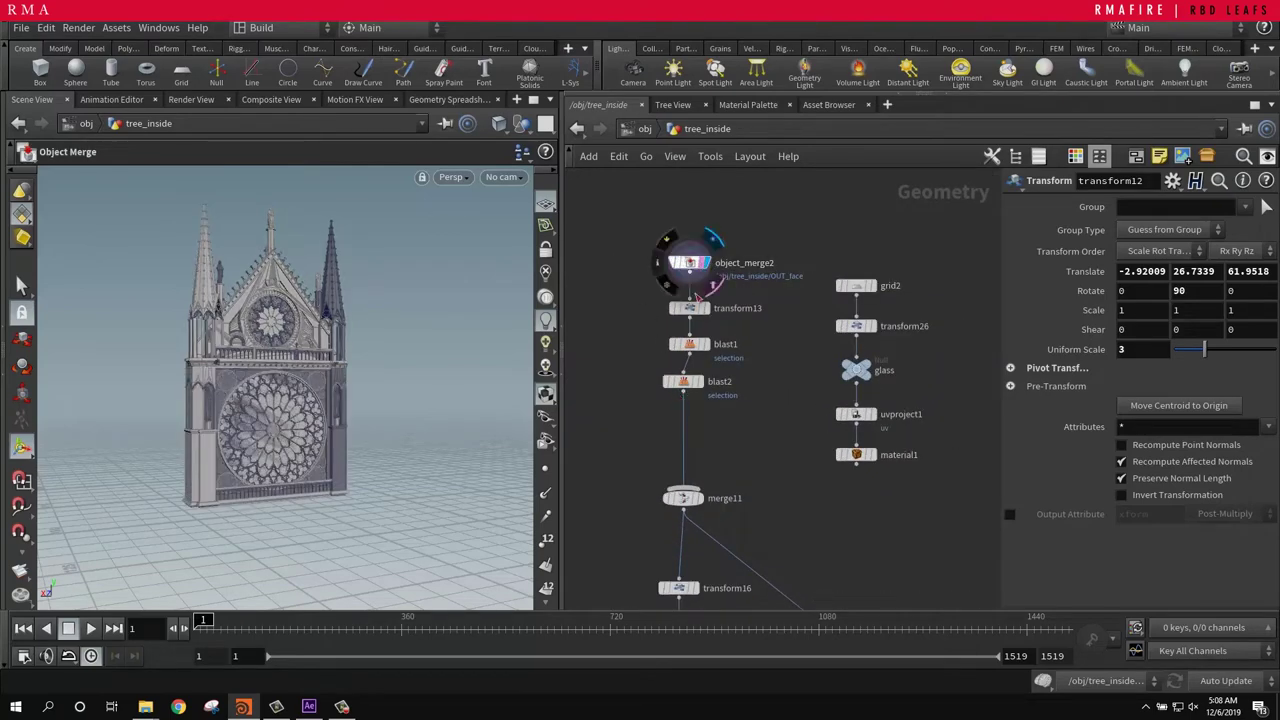
Step: Display the merge10 node further down the chain and examine the facade combined with the rose-window floor
scroll(712, 468, "down", 3)
middle_click_drag(748, 520, 761, 302)
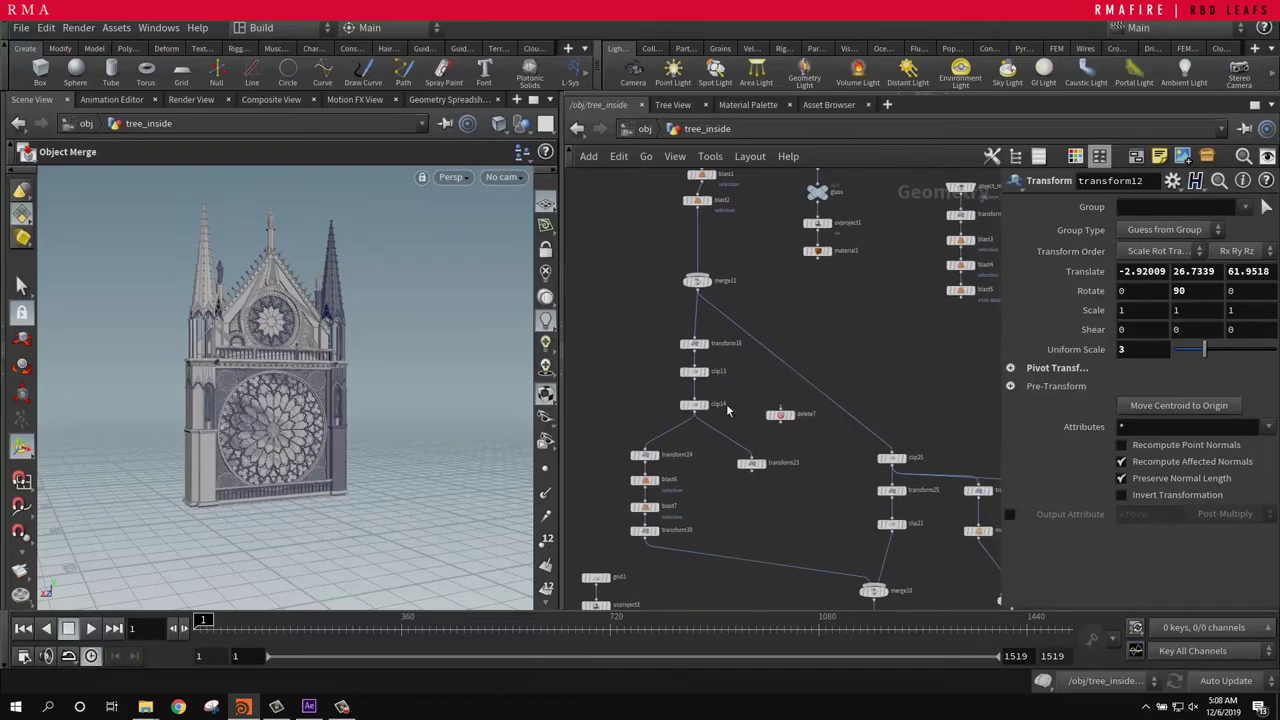
scroll(886, 572, "up", 3)
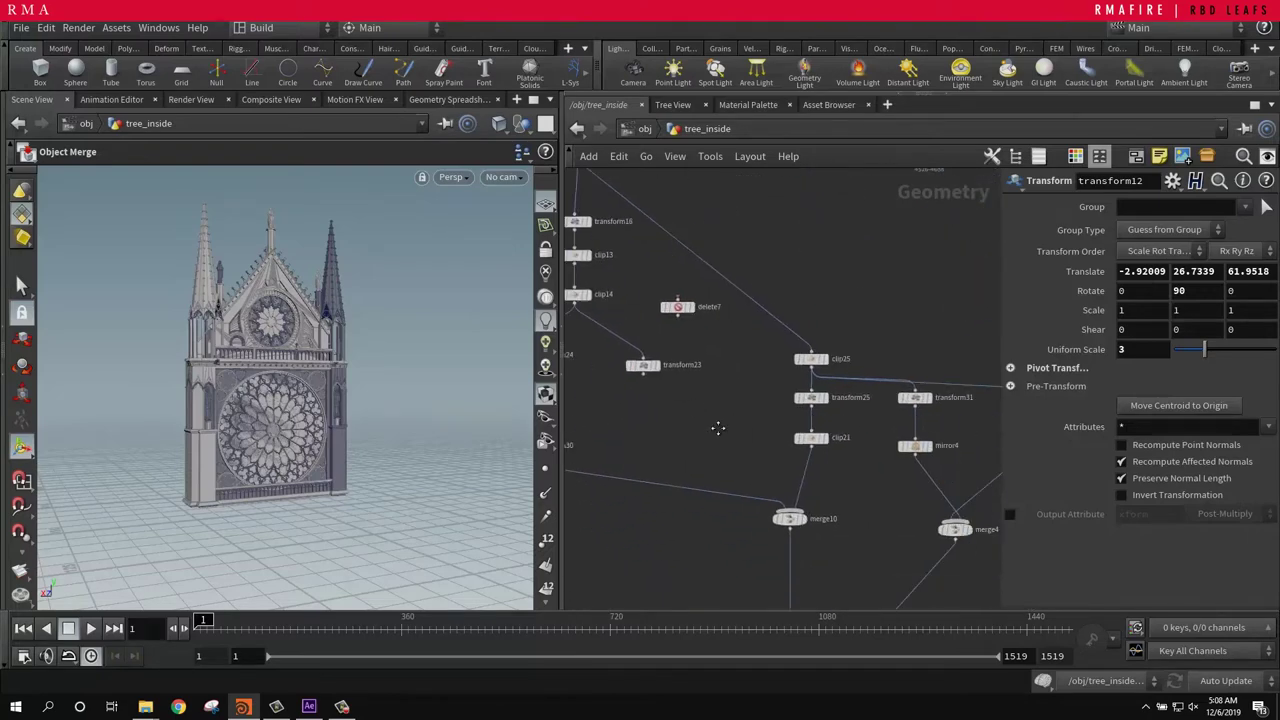
left_click(776, 501)
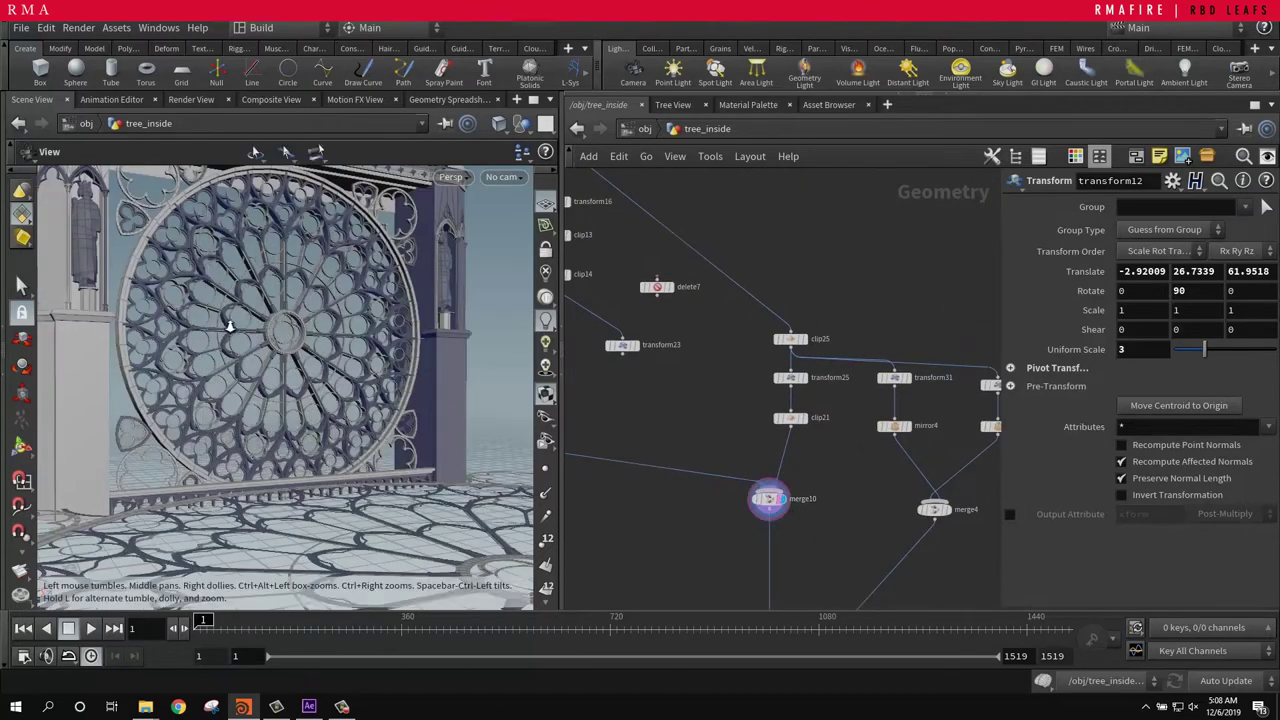
scroll(229, 328, "down", 6)
left_click_drag(233, 343, 228, 372, "alt")
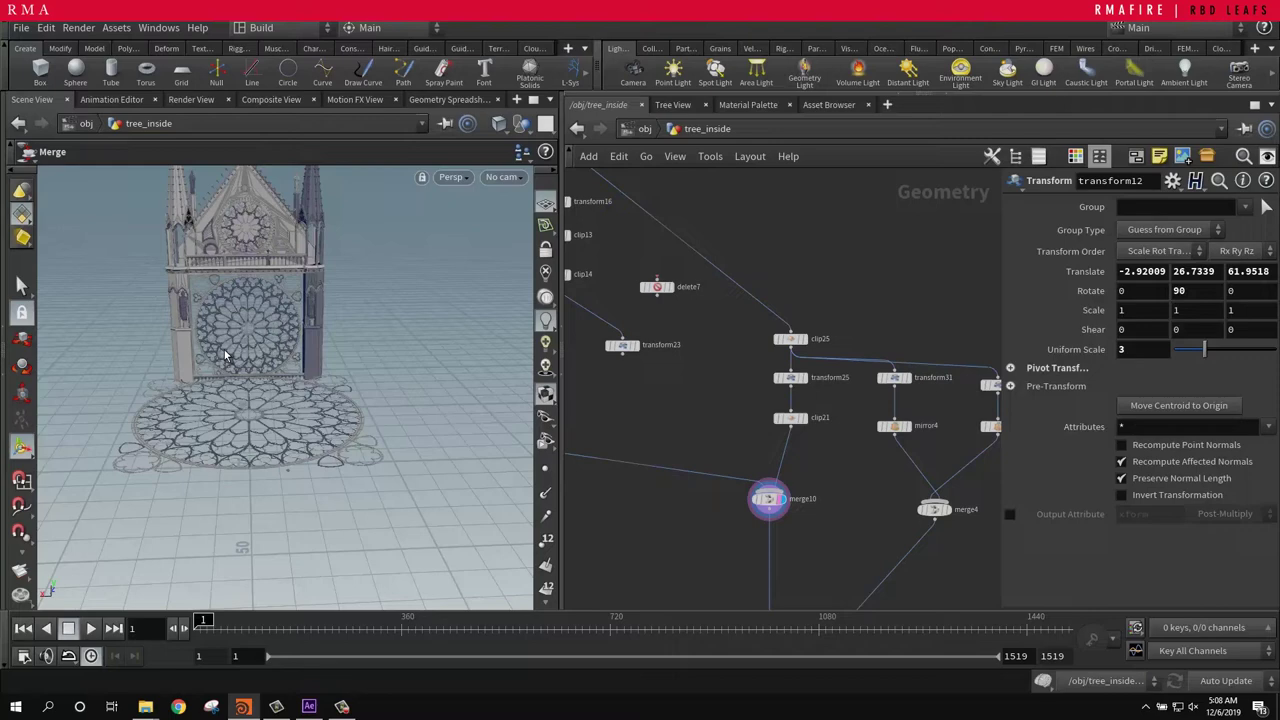
Step: Display the merge3 node to show the assembled room and survey the branches feeding into it
middle_click_drag(841, 535, 918, 245)
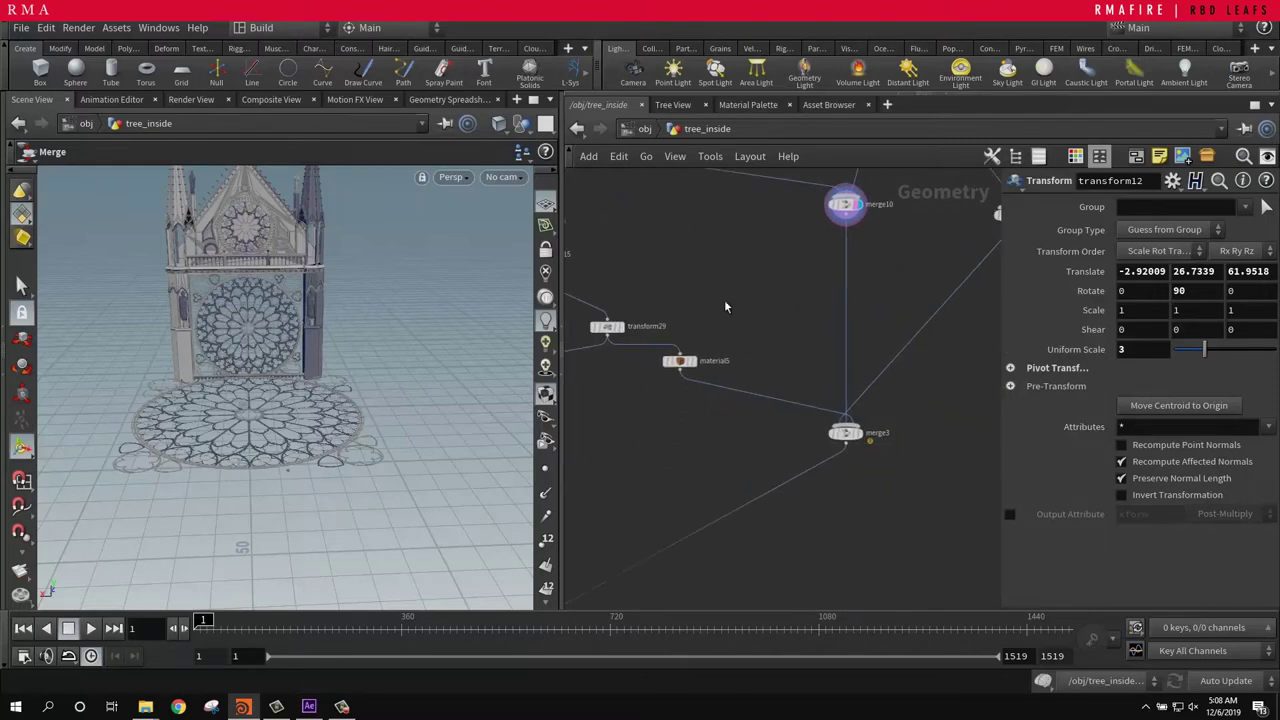
middle_click_drag(727, 307, 753, 342)
left_click(882, 477)
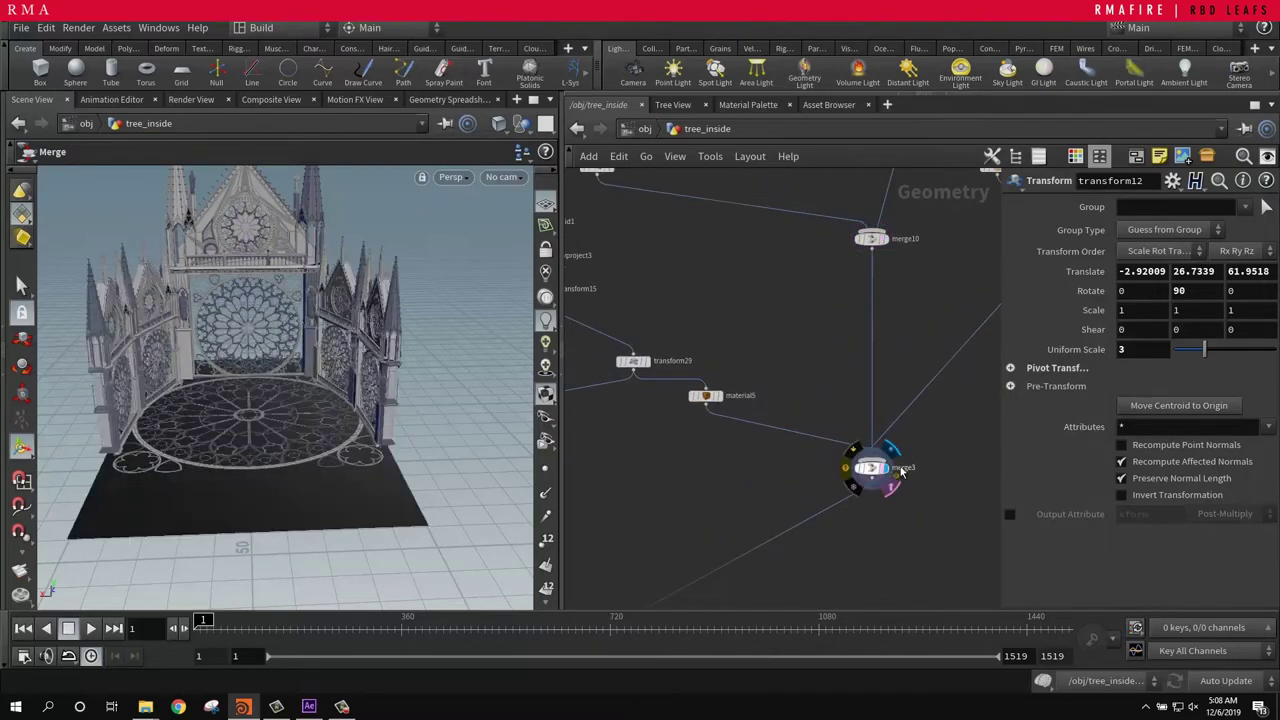
scroll(726, 348, "down", 3)
right_click_drag(726, 348, 757, 318)
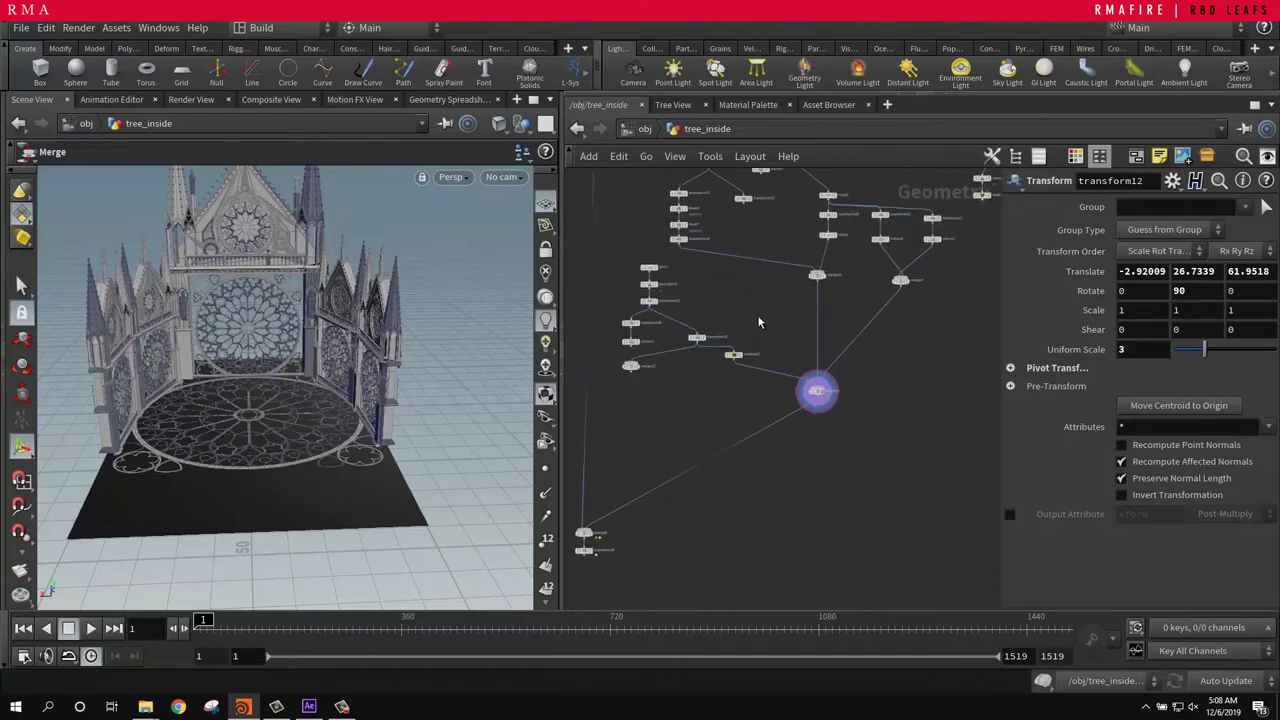
middle_click_drag(757, 318, 749, 356)
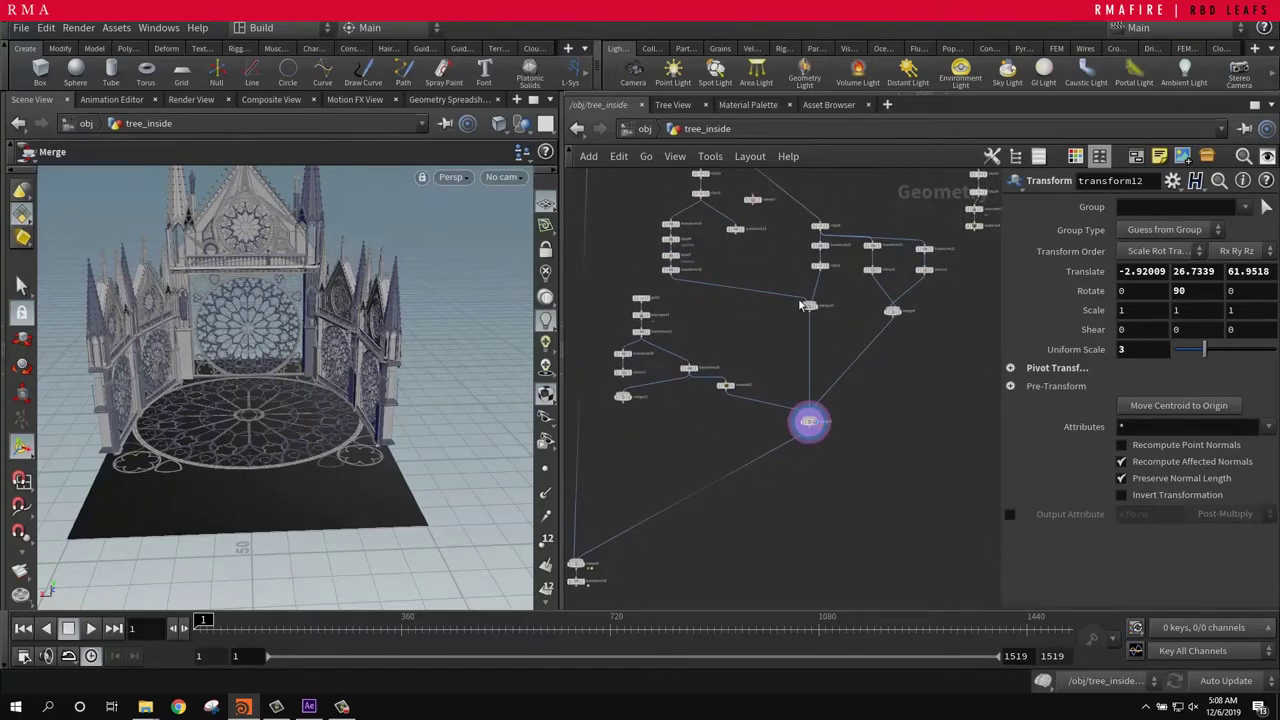
Step: Display the material5 node to check the ground grid that feeds into merge3
middle_click_drag(757, 359, 753, 395)
scroll(684, 412, "up", 4)
left_click_drag(755, 434, 691, 461)
left_click(716, 438)
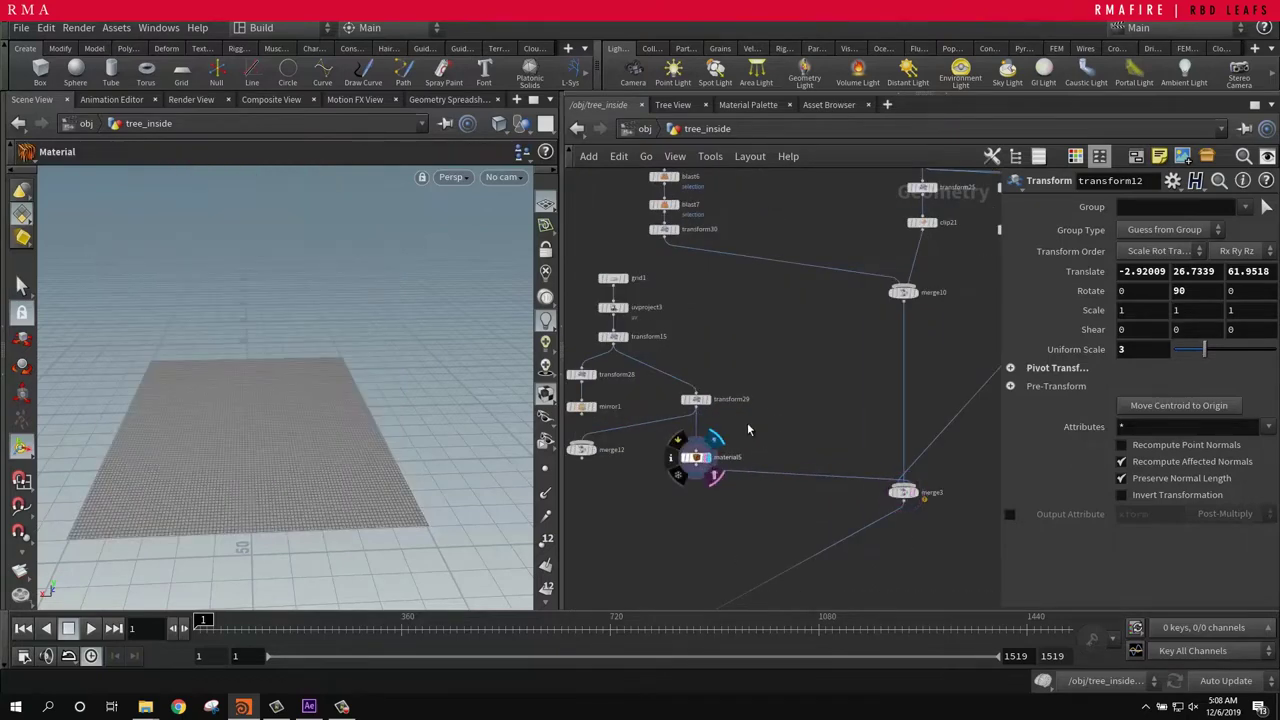
Step: Display merge4 and compare its mirrored side walls with the source facade piece output by clip25
middle_click_drag(837, 393, 632, 532)
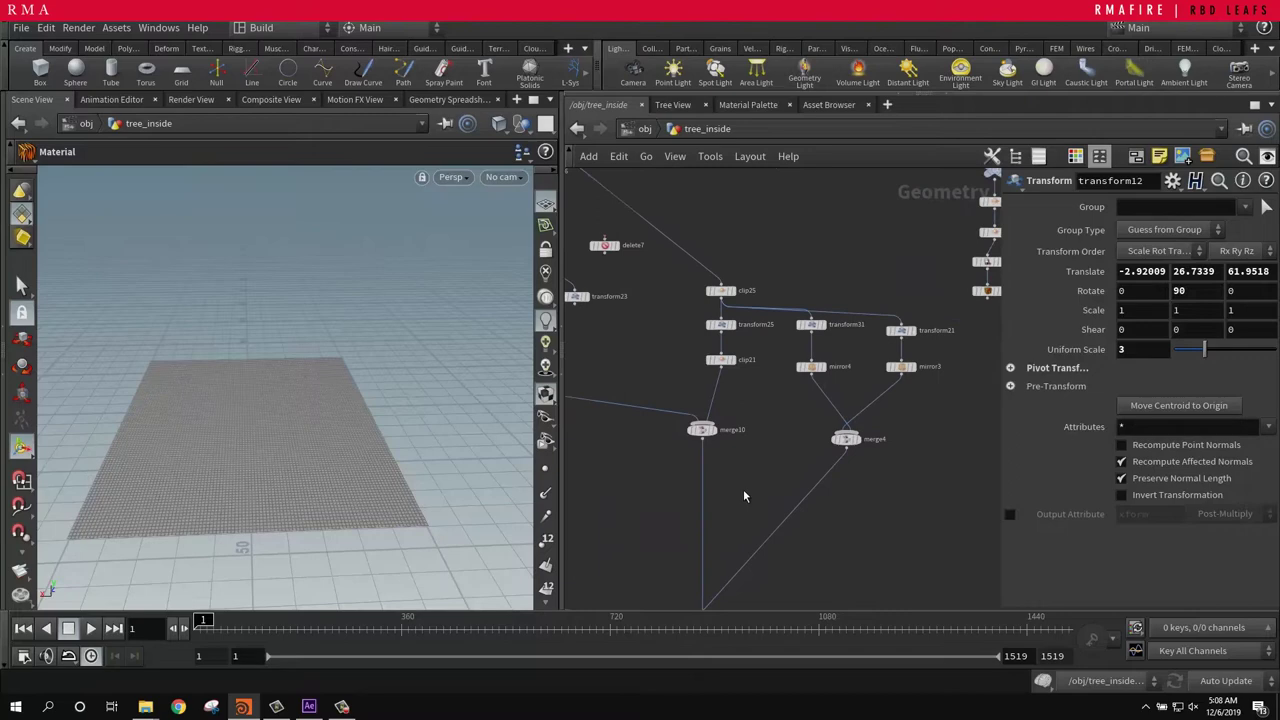
left_click(866, 418)
left_click(850, 440)
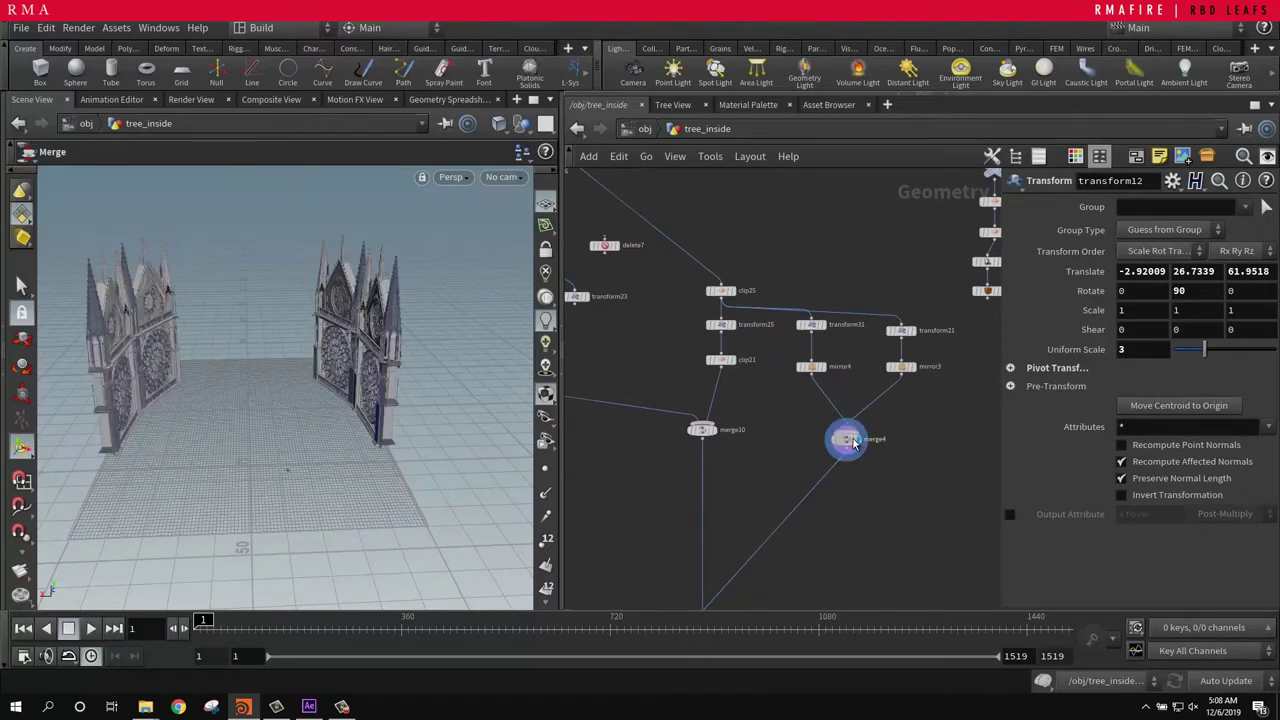
middle_click_drag(813, 430, 824, 485)
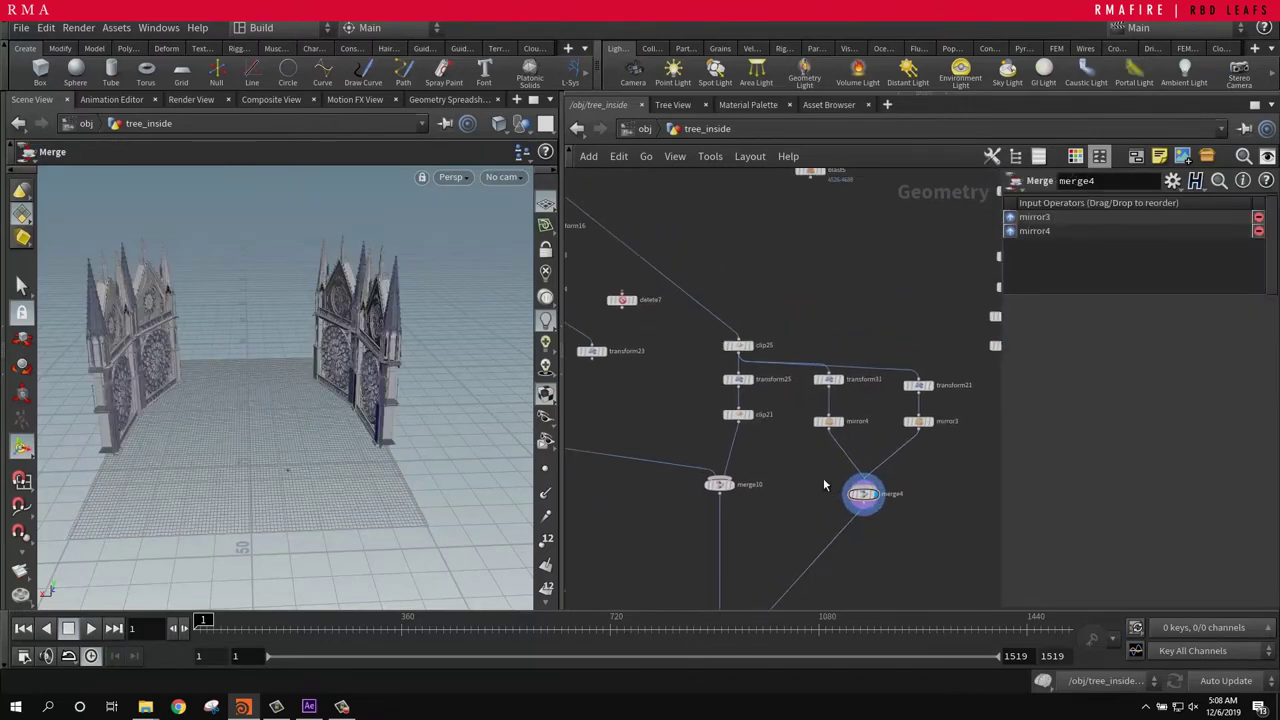
left_click(755, 346)
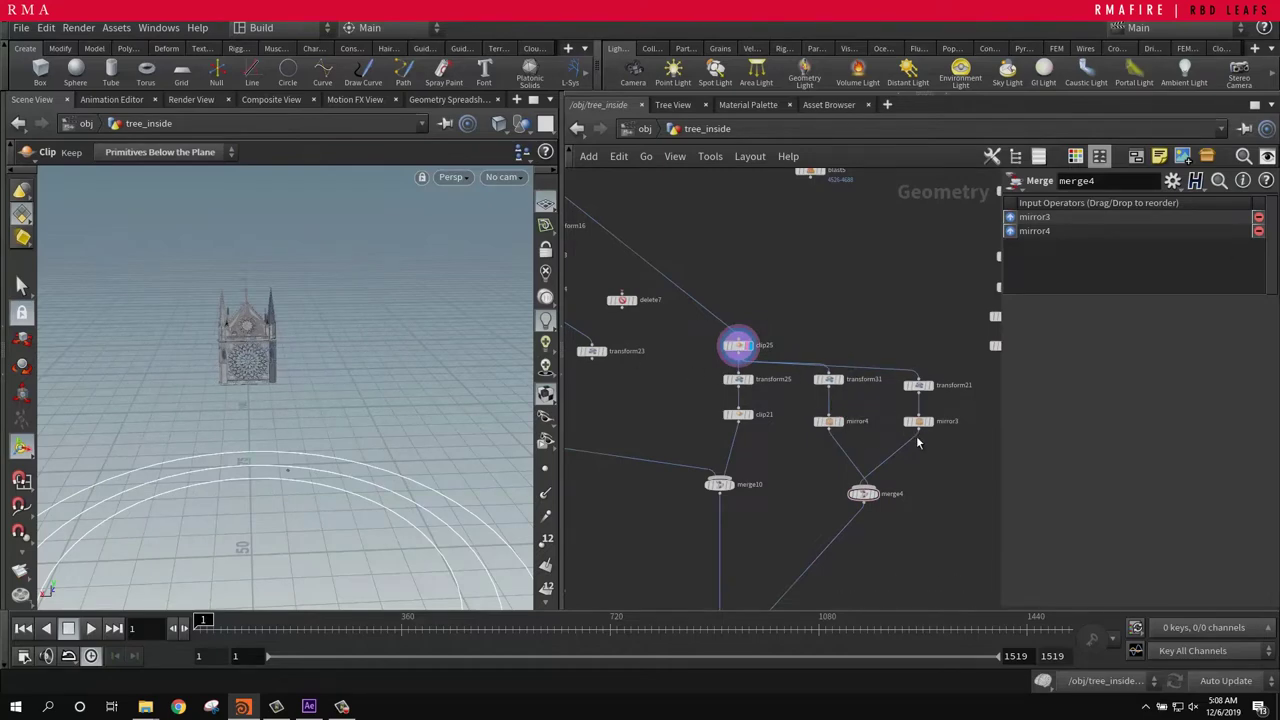
left_click(877, 507)
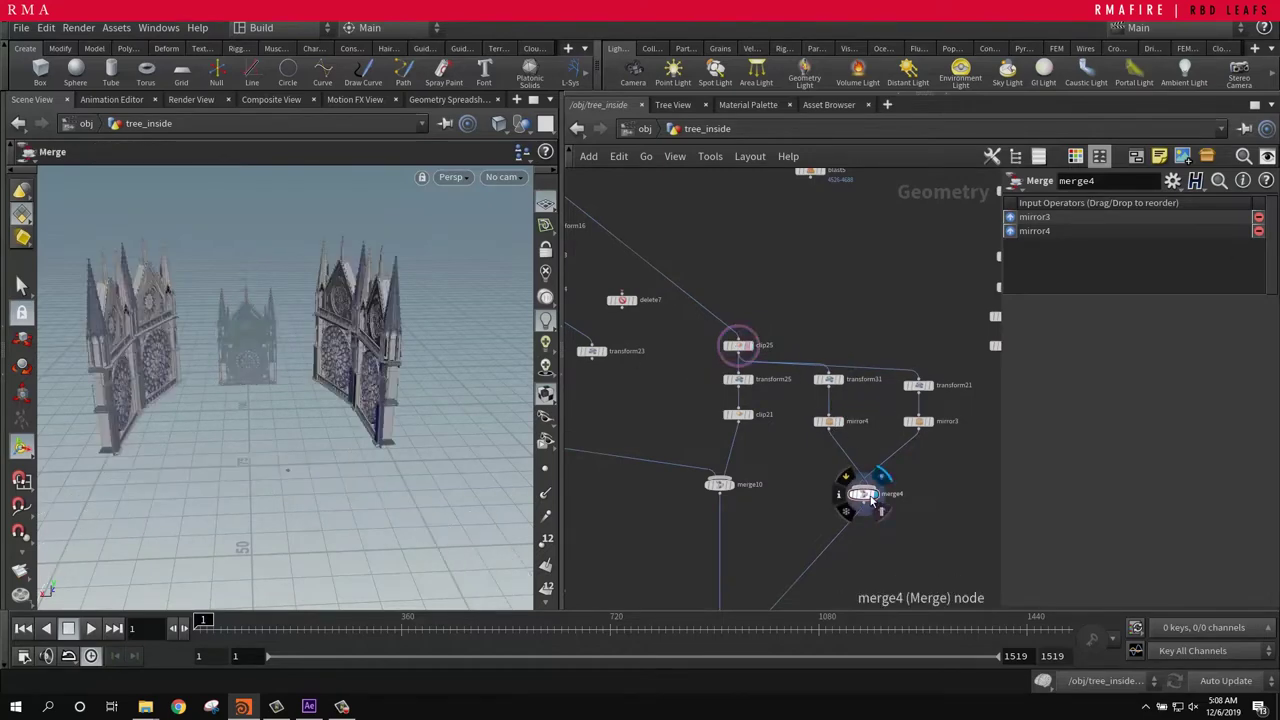
Step: Display merge10 and its transform30 input to check the facade and the rose-window floor
left_click(729, 486)
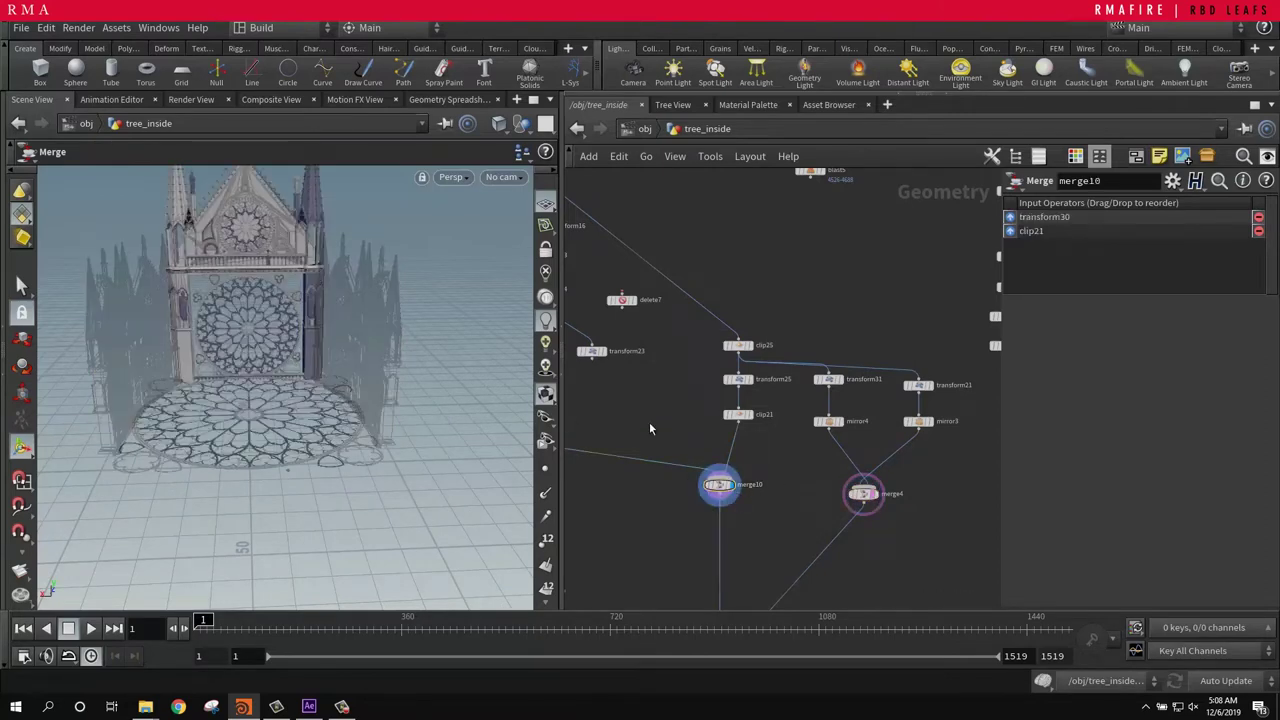
middle_click_drag(650, 428, 877, 451)
left_click(731, 471)
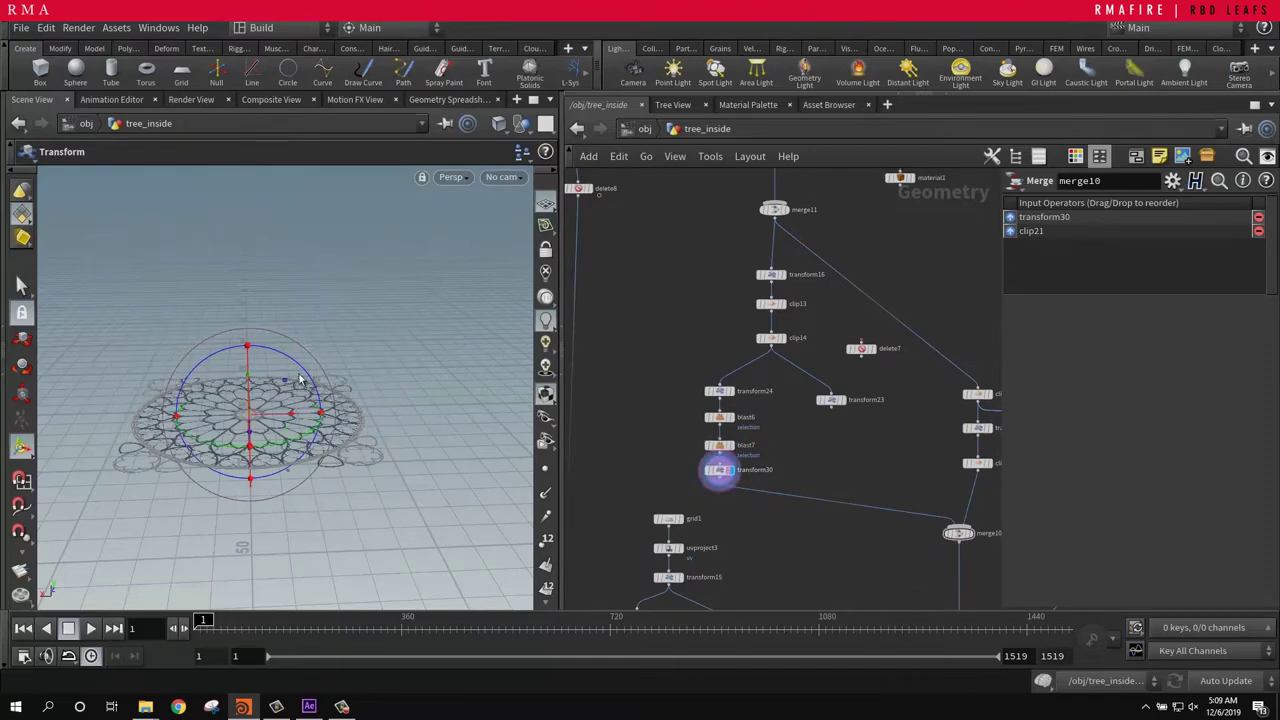
Step: Display the merge3 node again to examine the complete room with walls, floor and ground
scroll(829, 480, "down", 5)
middle_click_drag(857, 537, 773, 335)
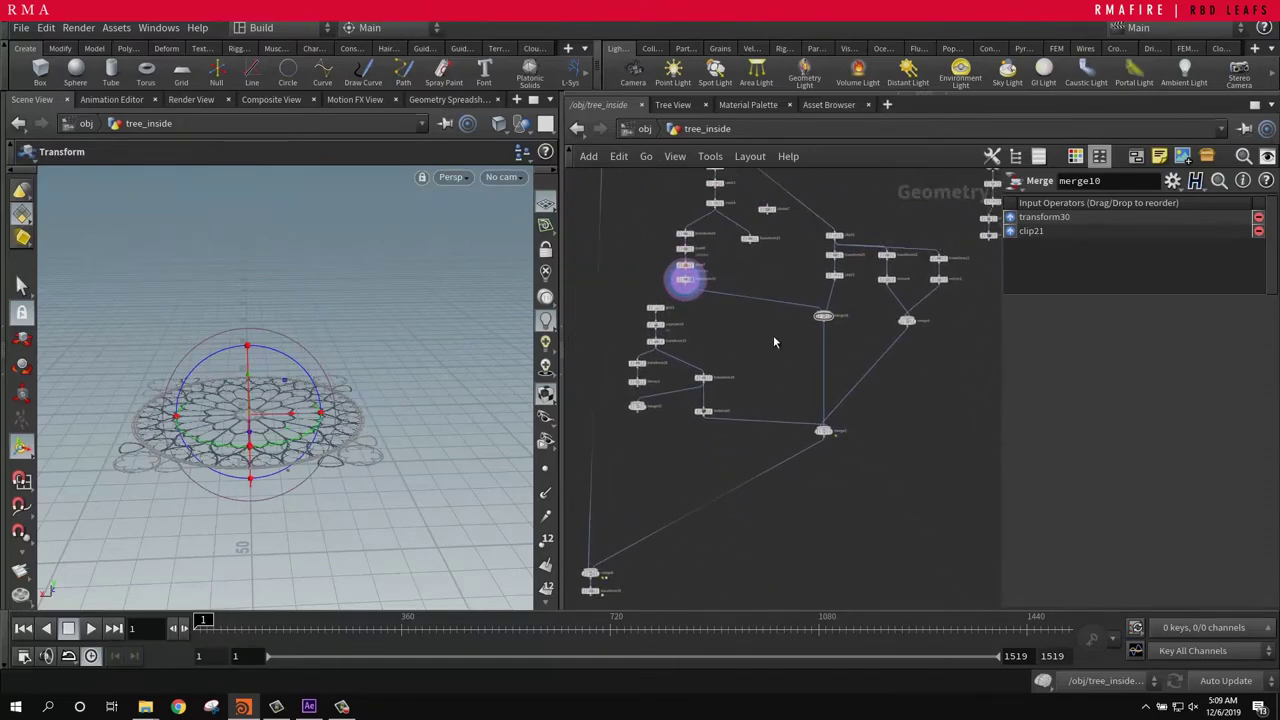
left_click(836, 434)
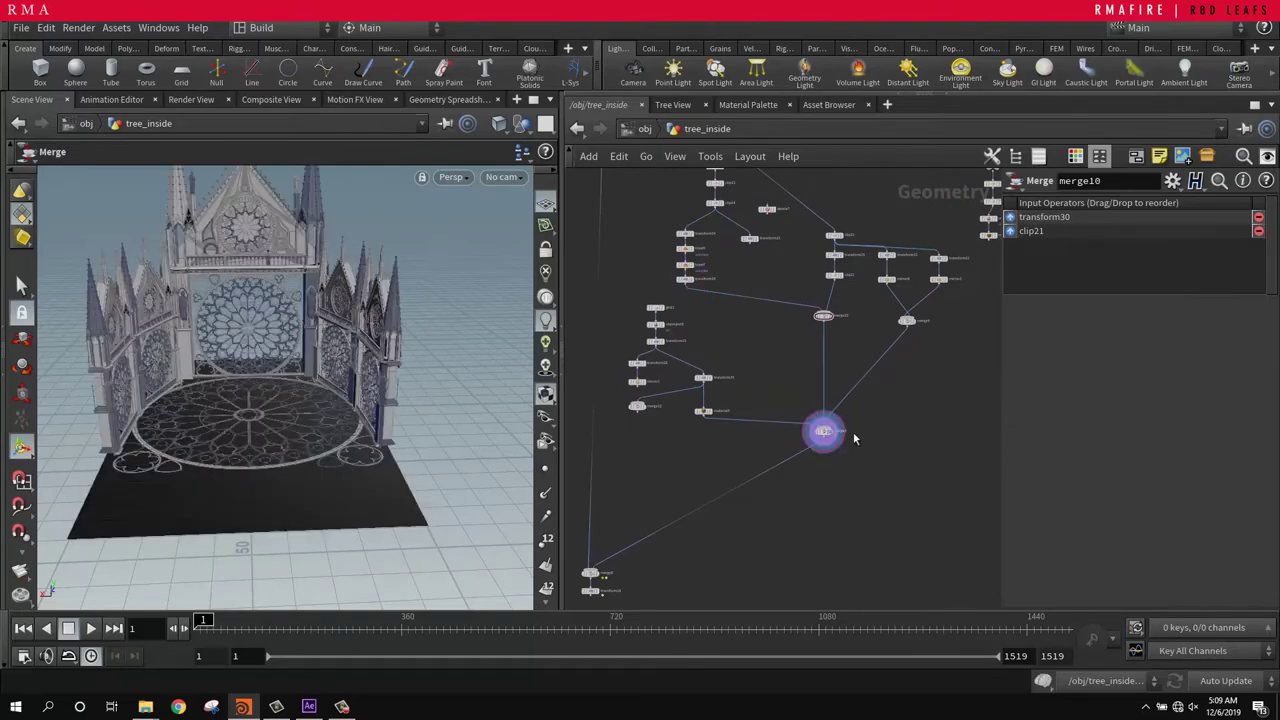
scroll(749, 330, "up", 8)
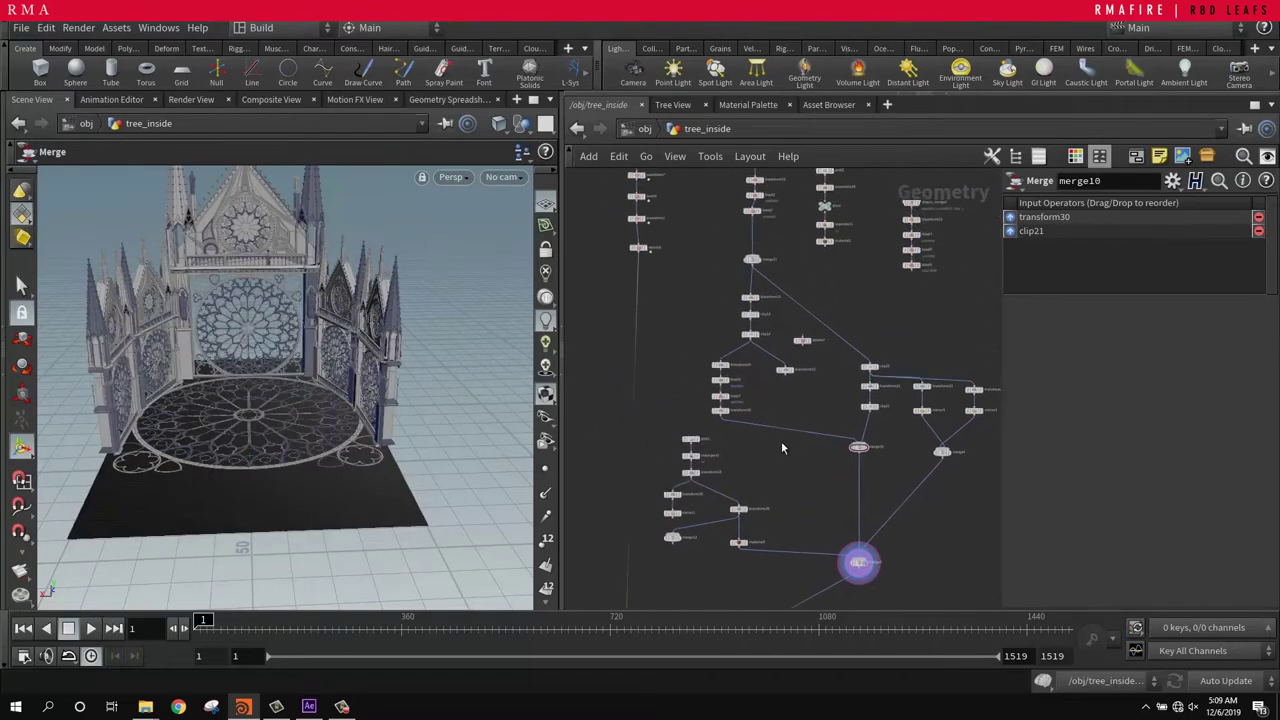
Step: Display transform30 and trace the floor branch upstream to display its source facade at merge11
left_click(692, 440)
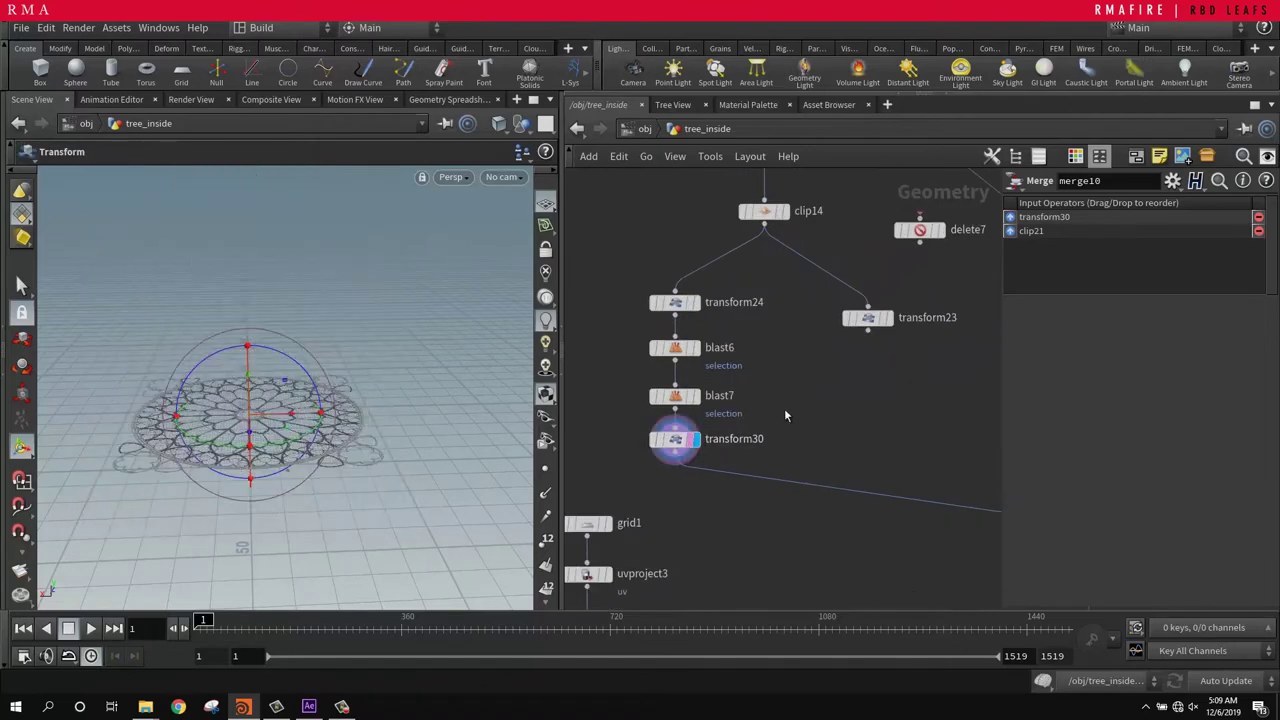
middle_click_drag(803, 375, 757, 593)
middle_click_drag(767, 463, 749, 630)
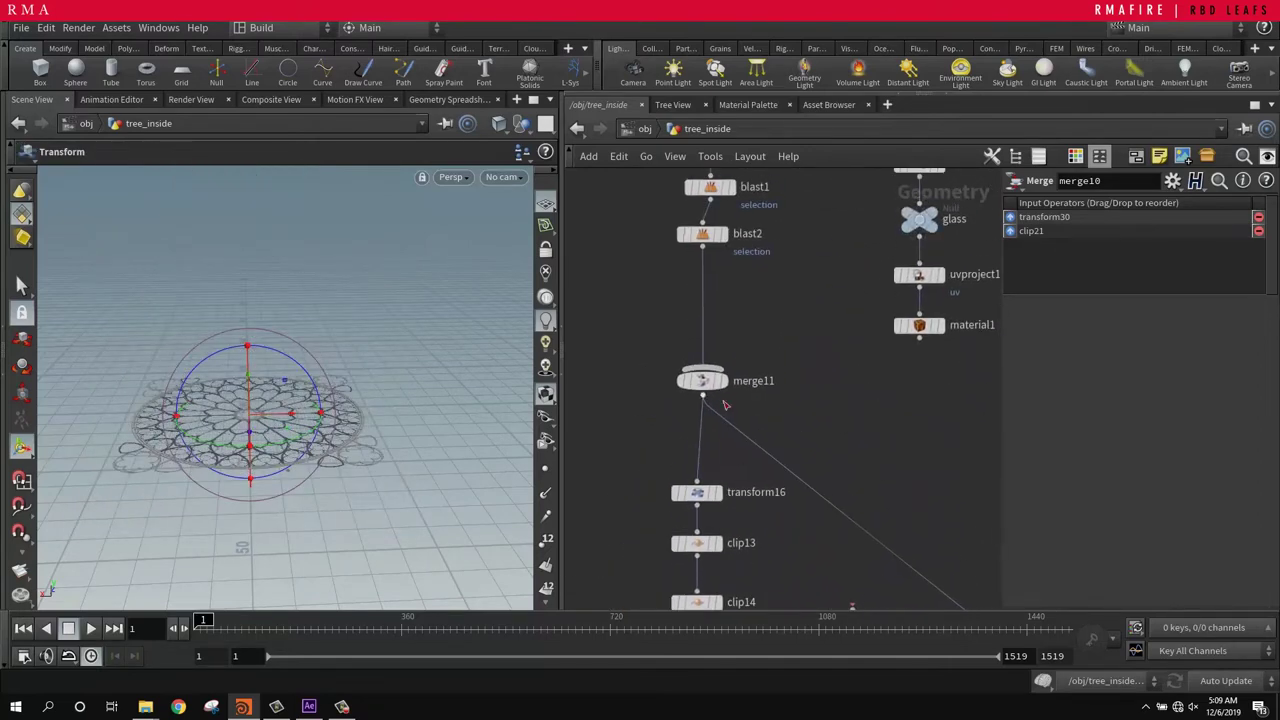
left_click(722, 380)
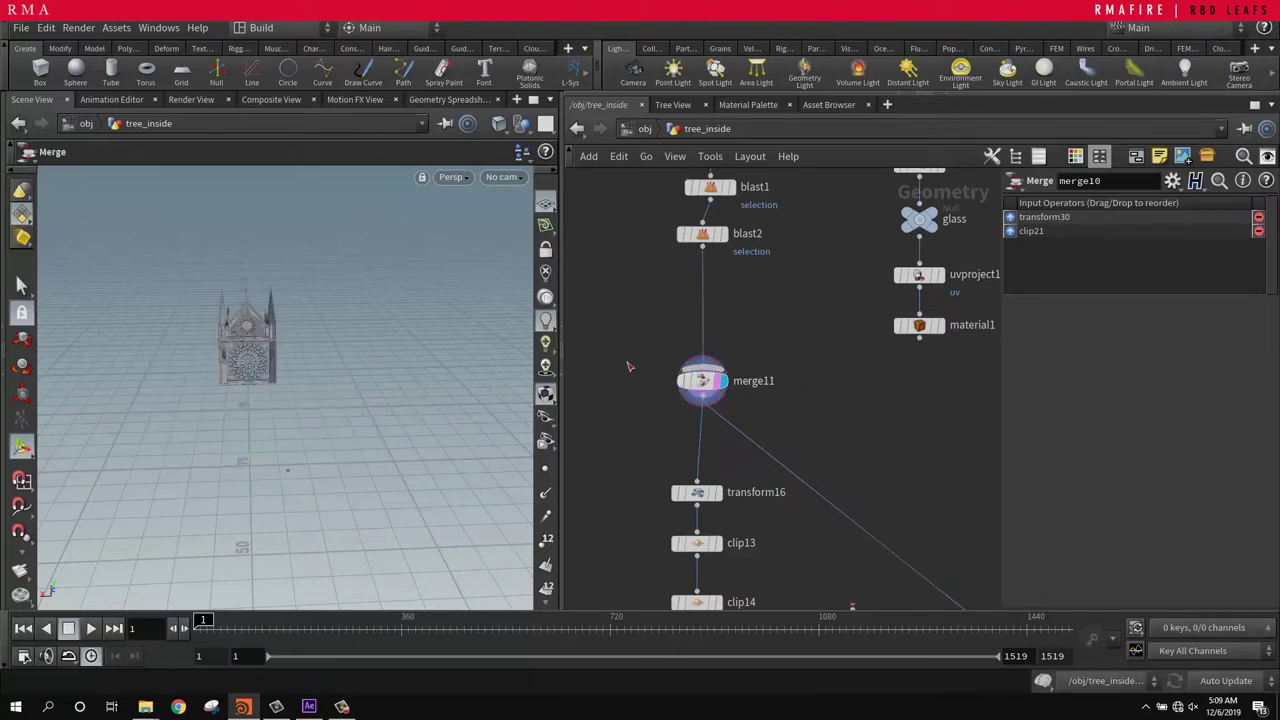
Step: Examine the merge11 rose window up close and activate the Select tool
right_click_drag(244, 349, 451, 345)
right_click_drag(278, 413, 352, 367)
left_click_drag(351, 367, 262, 340)
key("Return")
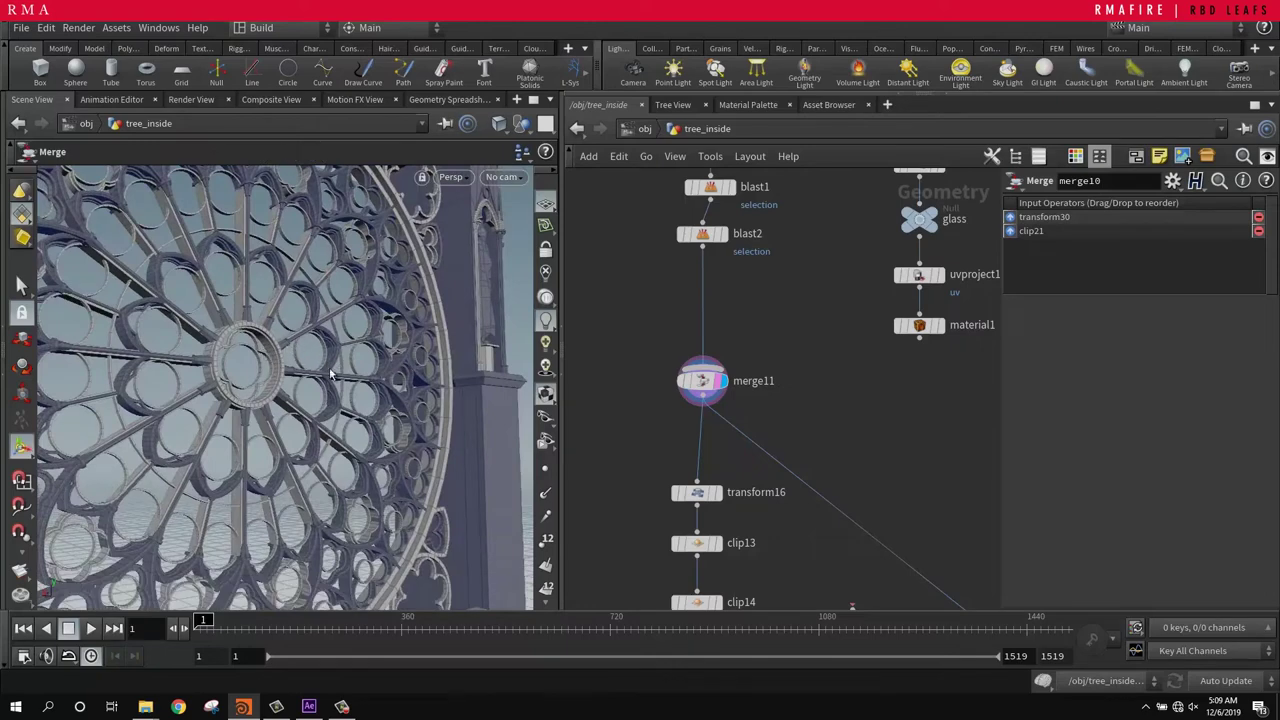
left_click_drag(395, 370, 203, 335)
key("s")
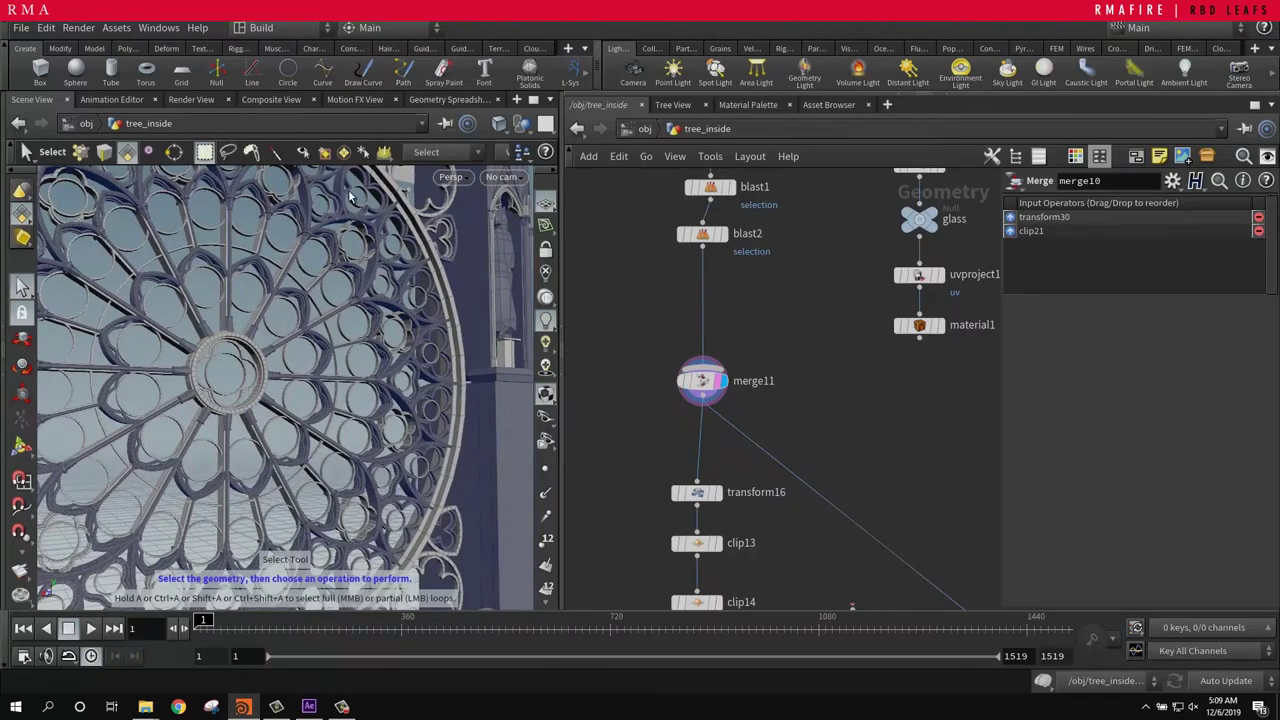
Step: Close the Animation Editor, Render View, Composite View, Motion FX View and Geometry Spreadsheet panes beside the Scene View
left_click(154, 100)
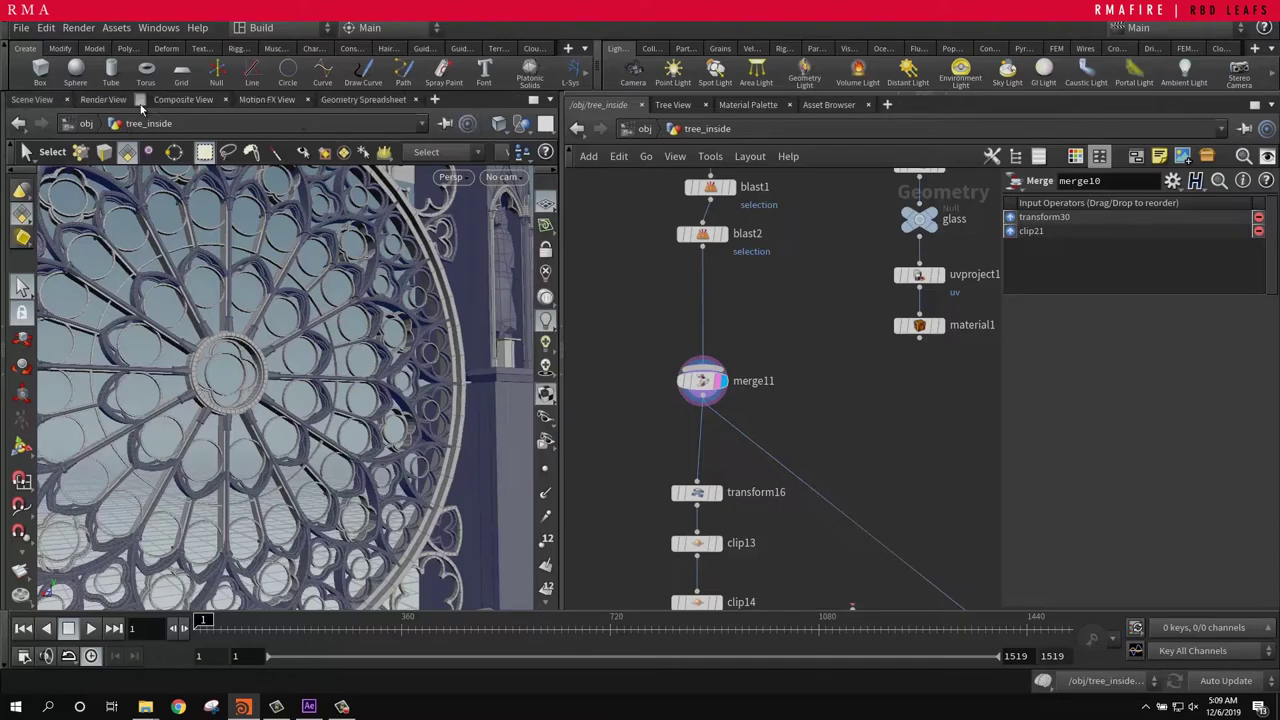
left_click(141, 100)
left_click(152, 100)
left_click(151, 101)
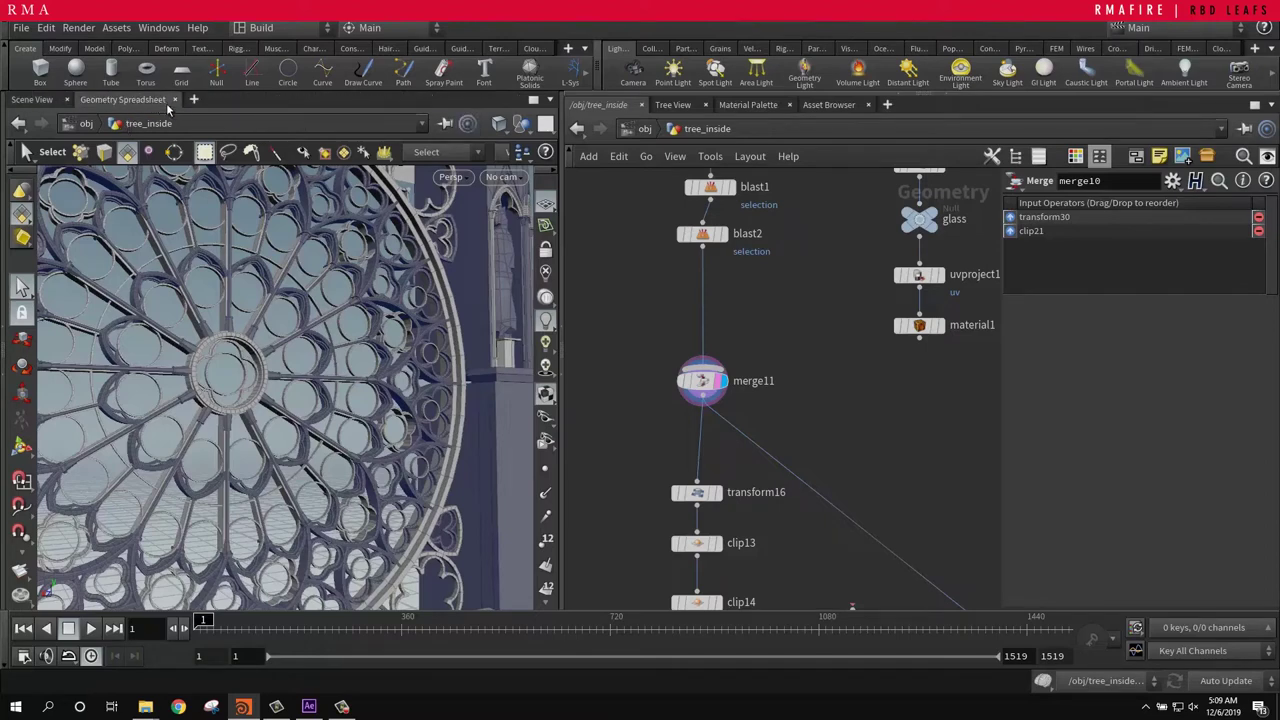
left_click(170, 103)
left_click(174, 101)
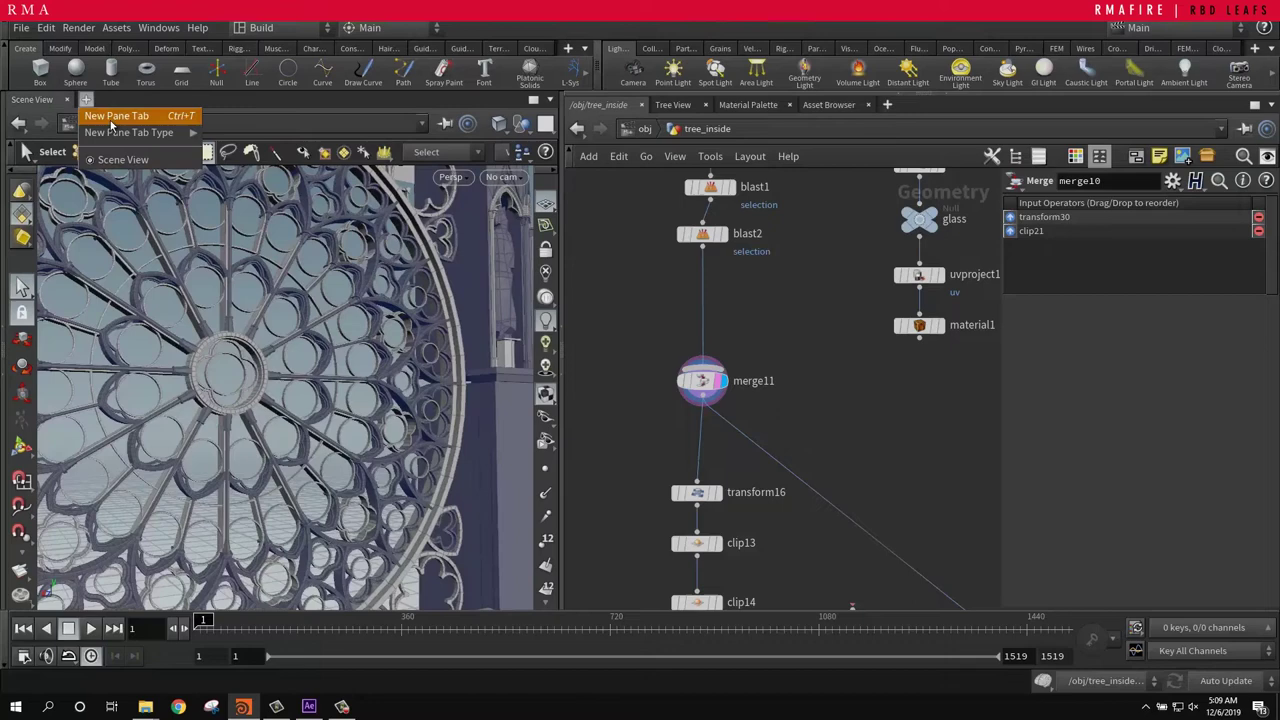
Step: Add a second Scene View pane, frame the merge11 facade in it and show its tool strip
left_click(86, 100)
left_click(215, 151)
right_click_drag(15, 479, 178, 320)
middle_click_drag(182, 322, 307, 515)
left_click_drag(176, 399, 451, 507)
left_click_drag(350, 429, 140, 406)
scroll(142, 404, "up", 4)
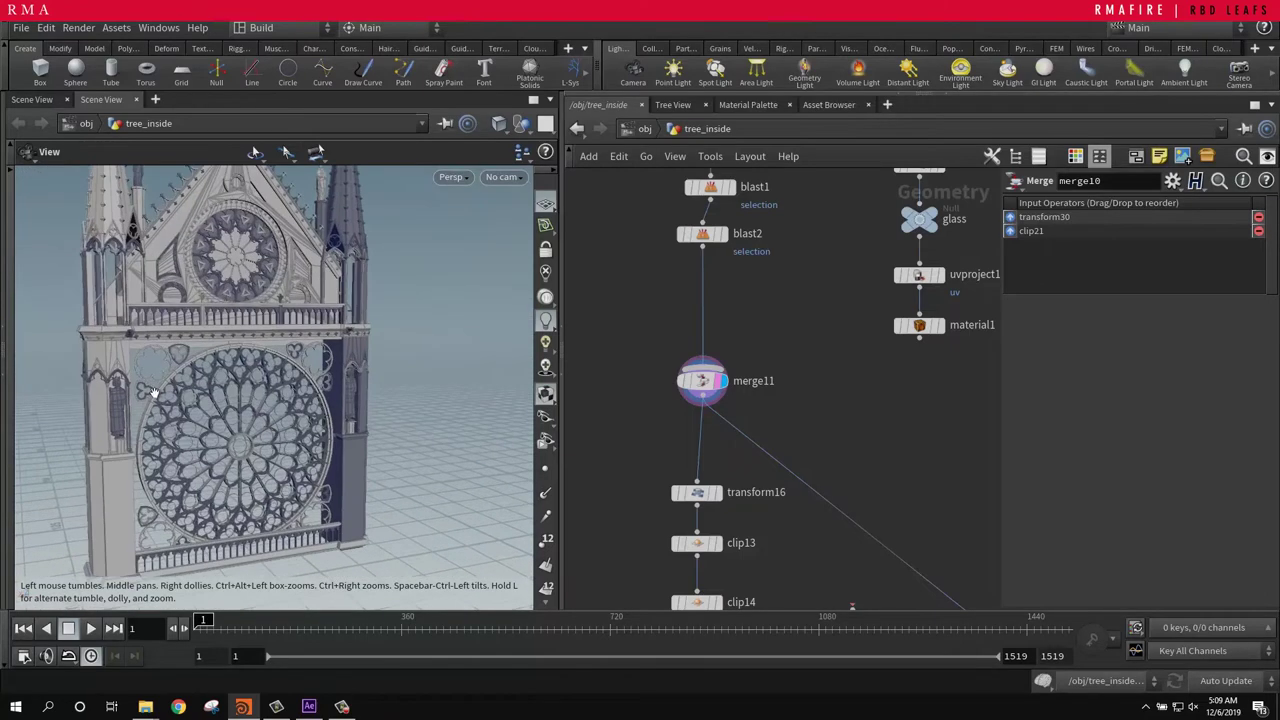
left_click(10, 362)
left_click(28, 297)
Step: Select a few pieces of the rose window's tracery with the Select tool
right_click_drag(285, 405, 511, 384, "alt")
right_click_drag(228, 370, 271, 330, "alt")
scroll(270, 330, "up", 4)
key("s")
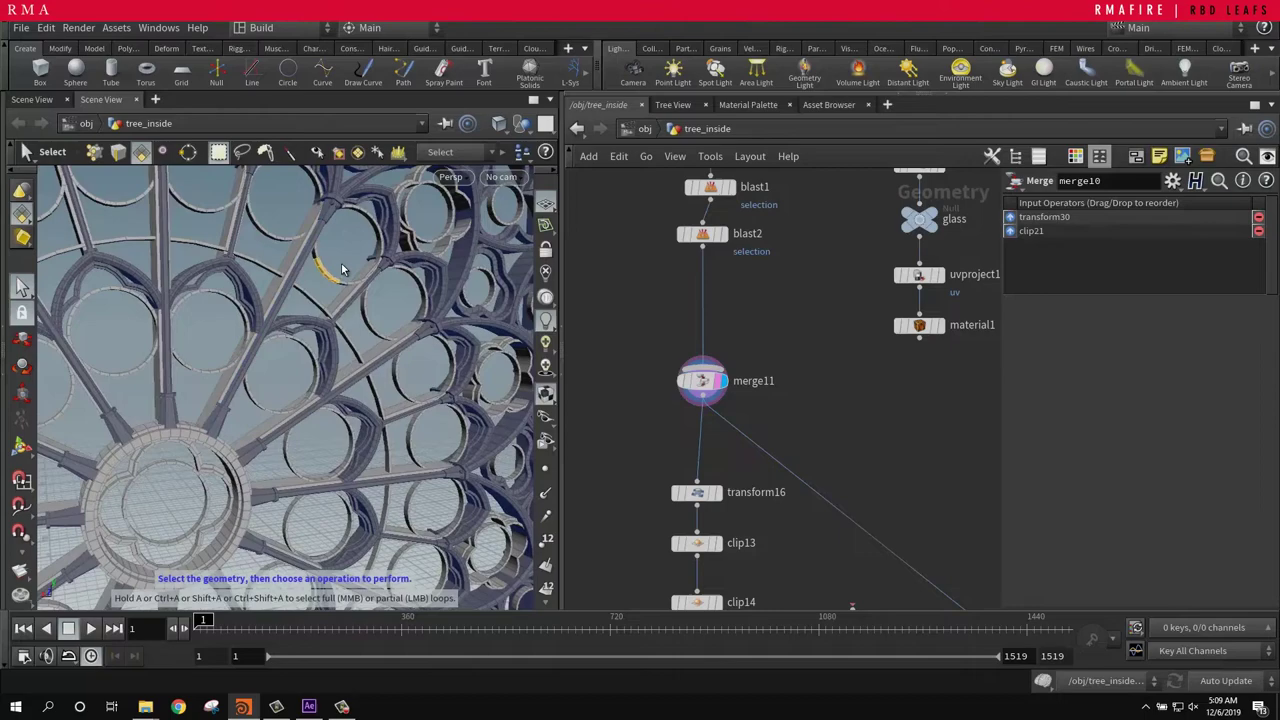
left_click(374, 287)
left_click(428, 294, "shift")
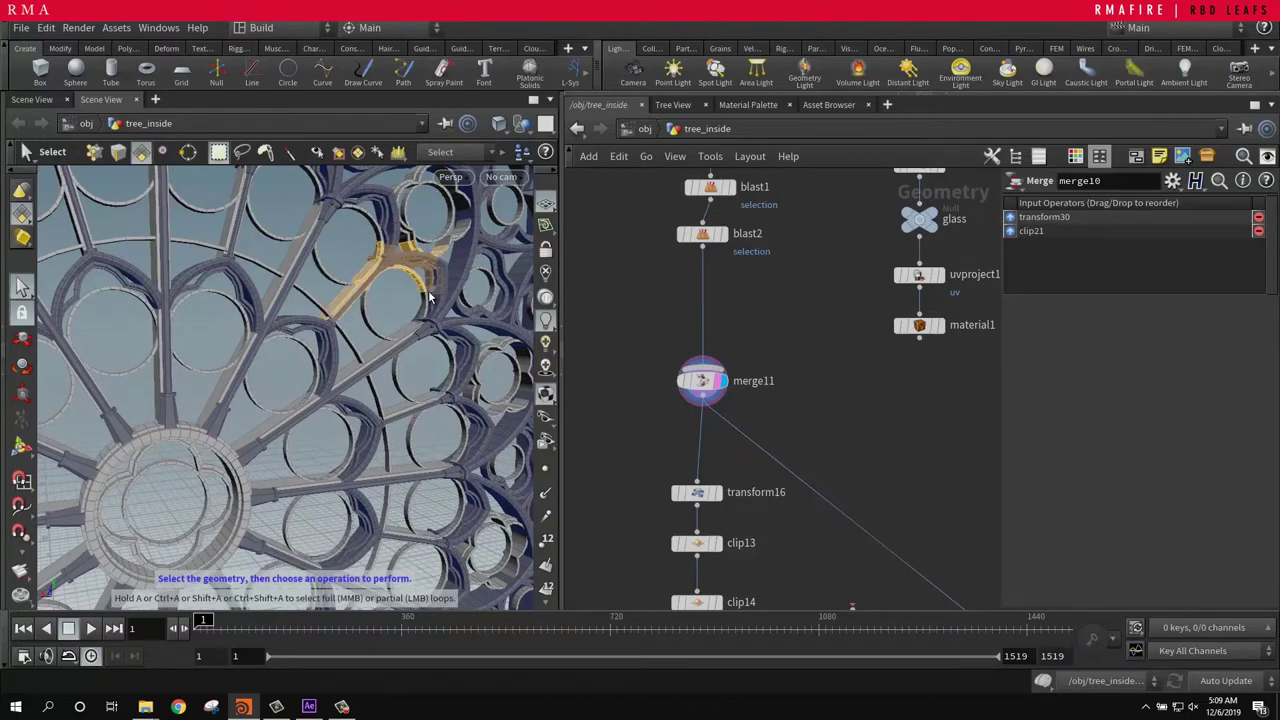
Step: Set the facade's group selection to 3D Connected Geometry
right_click_drag(423, 293, 231, 389, "alt")
left_click_drag(231, 389, 337, 346, "alt")
right_click_drag(337, 346, 422, 298, "alt")
key("s")
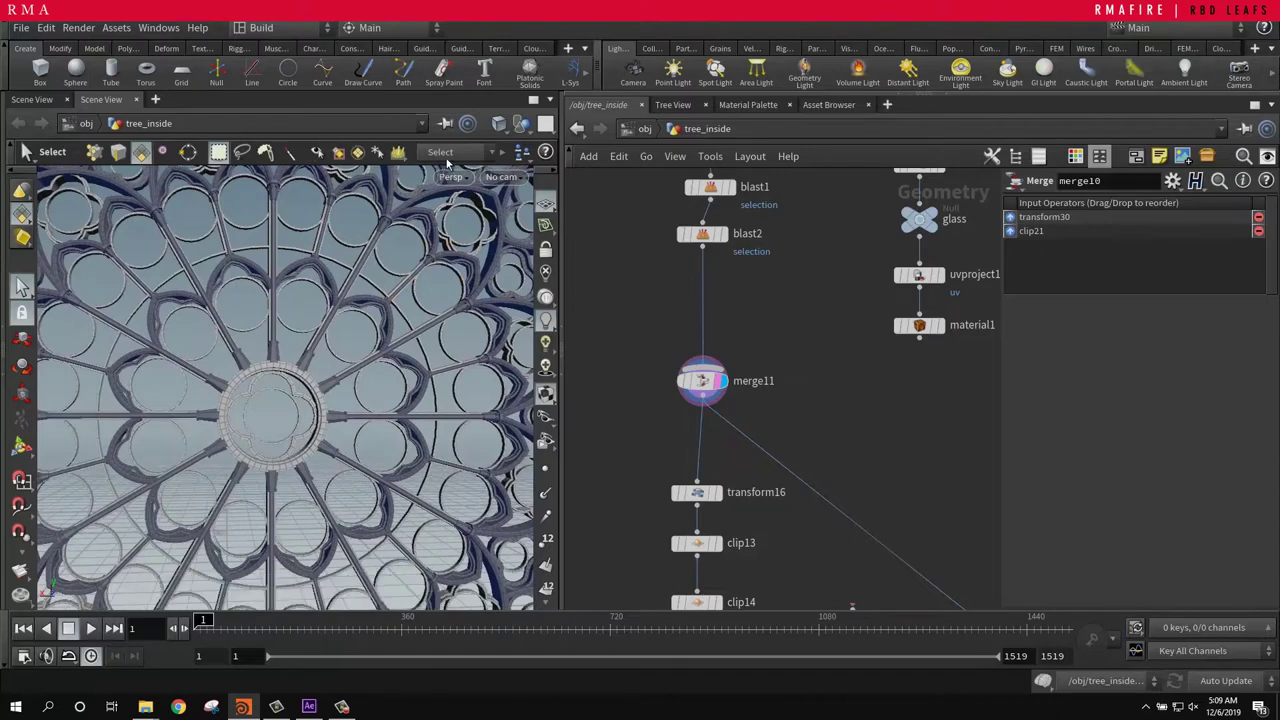
left_click(438, 152)
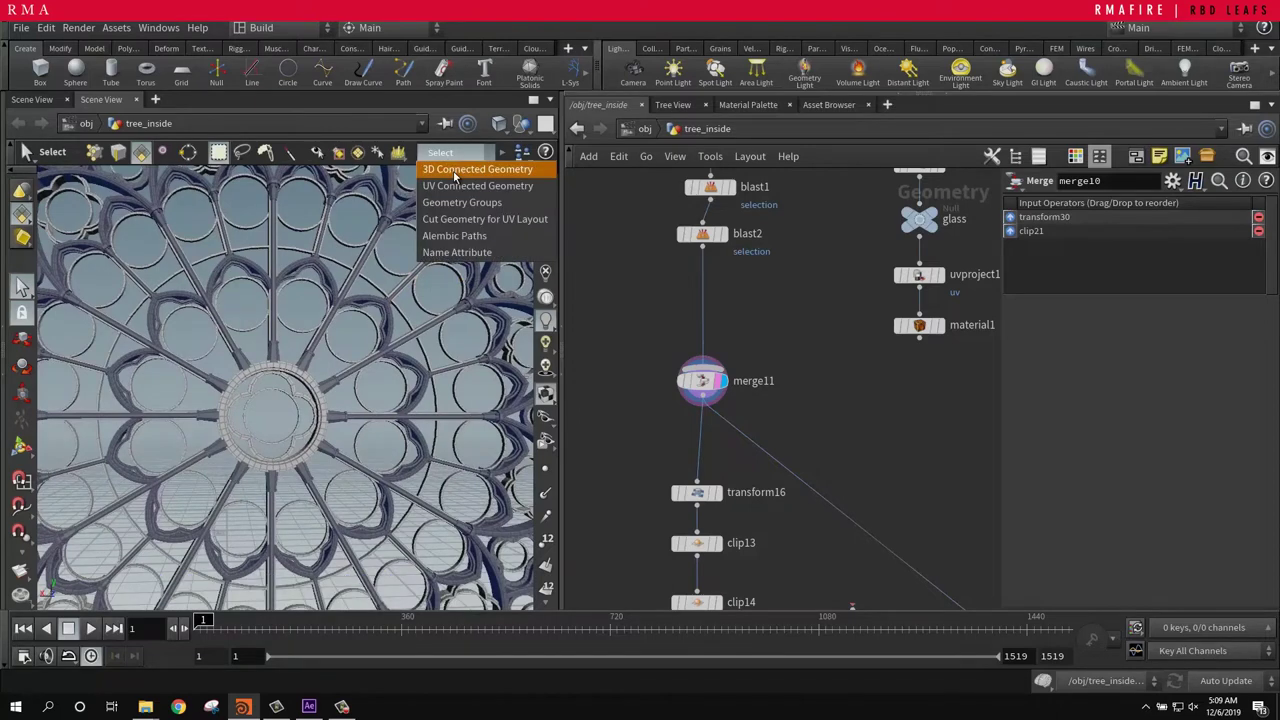
left_click(454, 171)
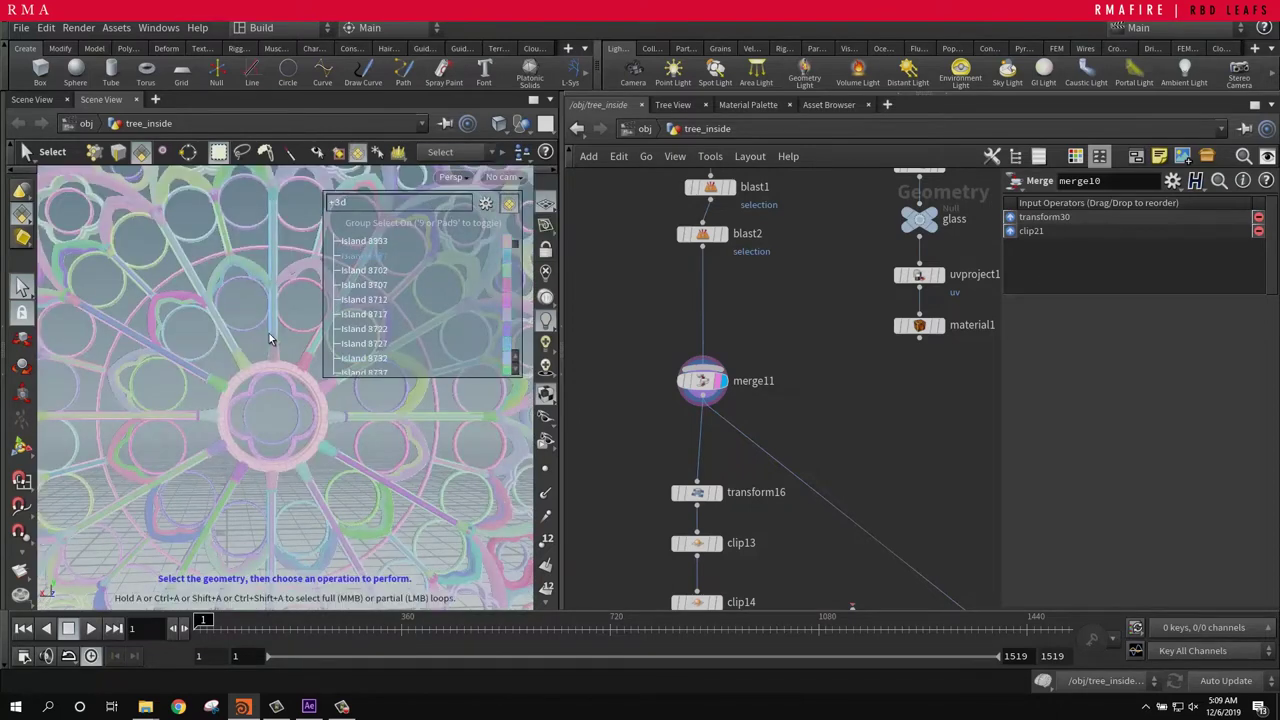
Step: Frame the whole facade to examine its color-coded connected islands
right_click_drag(227, 342, 60, 551, "alt")
left_click_drag(270, 452, 336, 428, "alt")
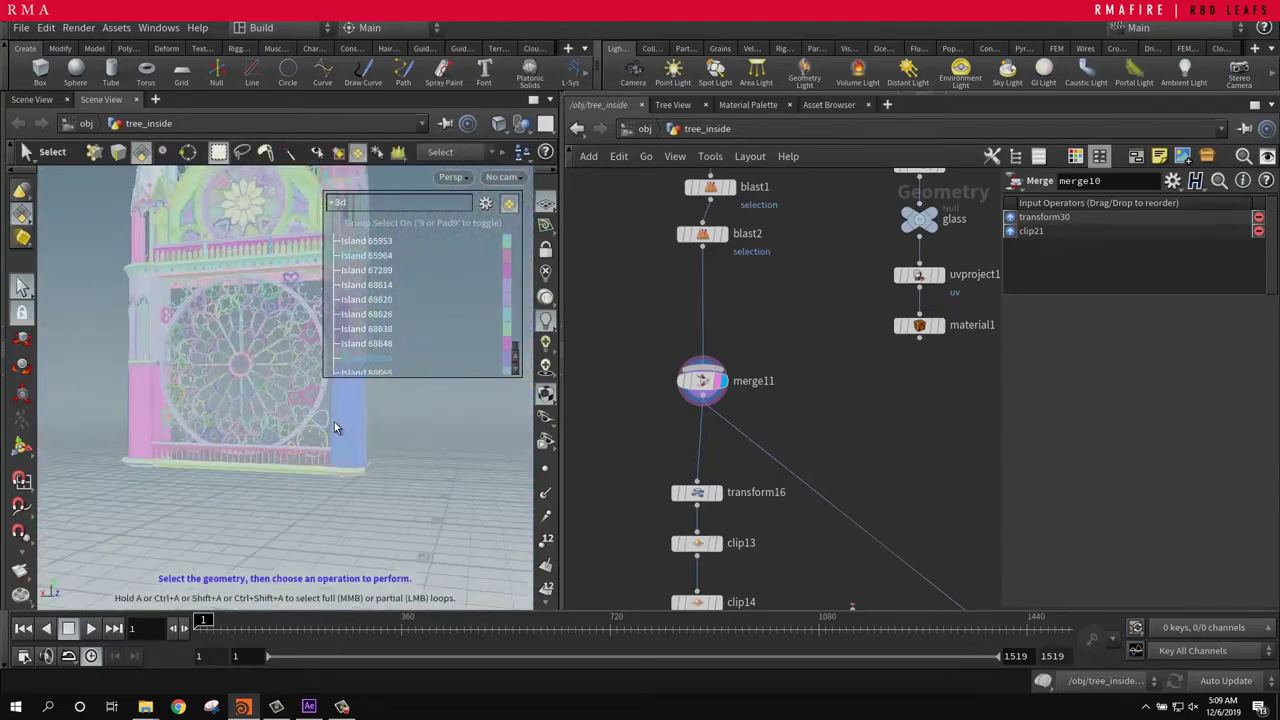
middle_click_drag(157, 312, 169, 416, "alt")
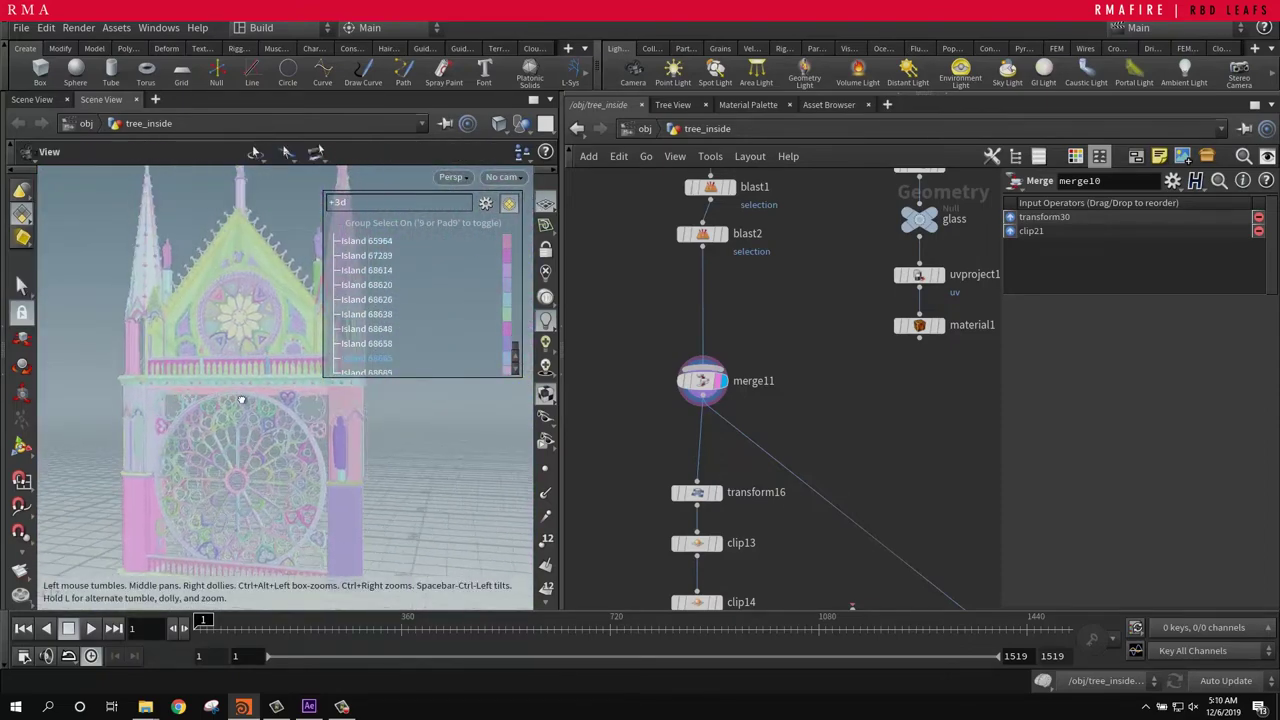
left_click_drag(240, 401, 238, 466, "alt")
key("s")
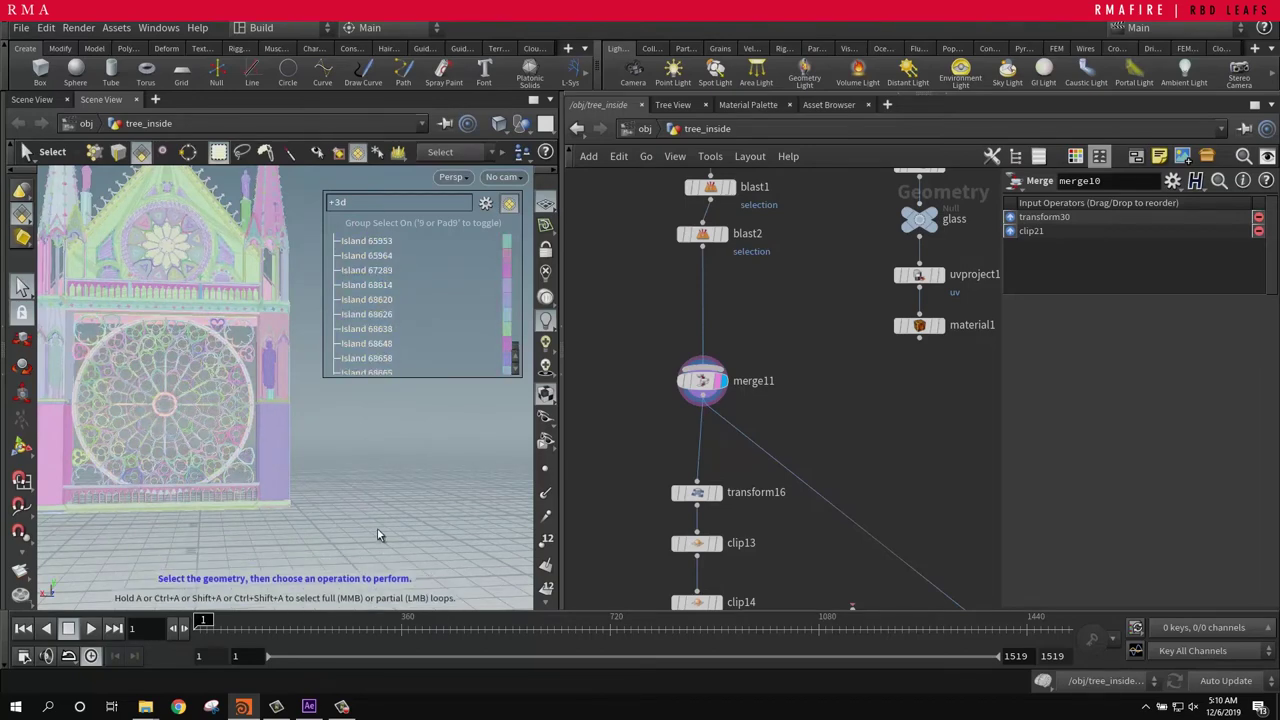
Step: Try picking the connected islands of the facade's side pillar, and return to the first Scene View
left_click_drag(366, 452, 265, 334)
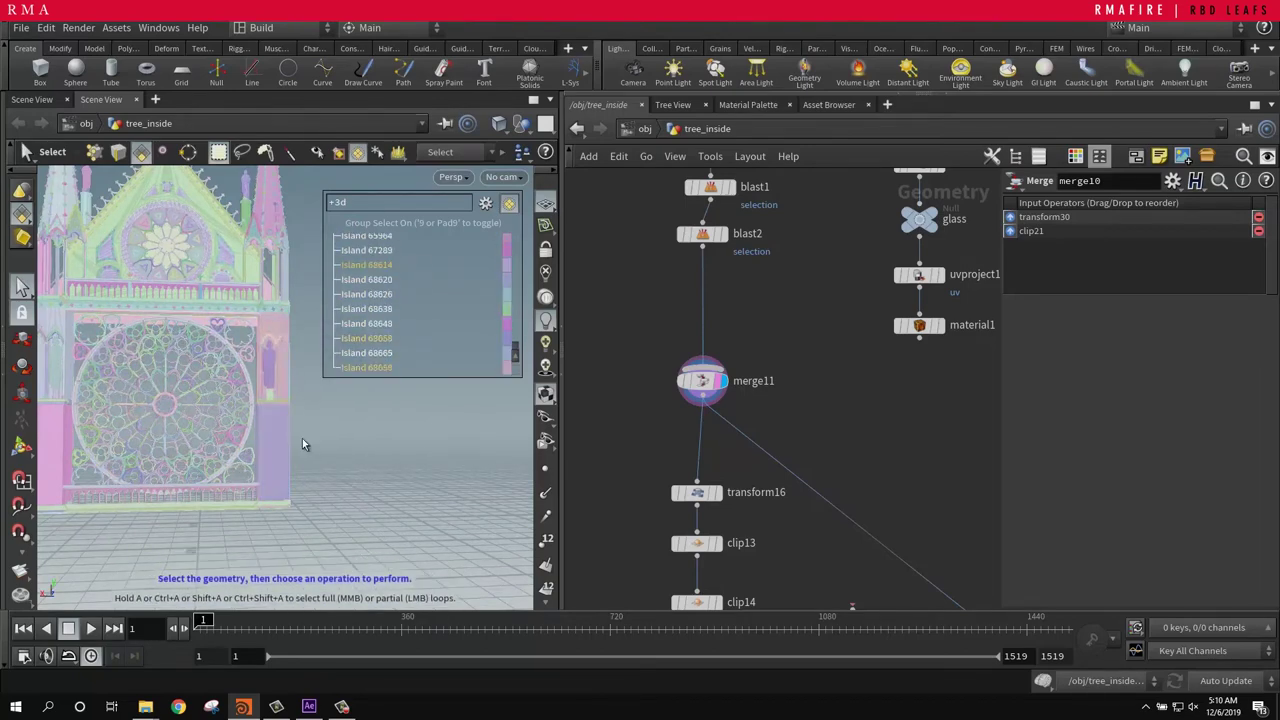
left_click_drag(305, 444, 265, 336)
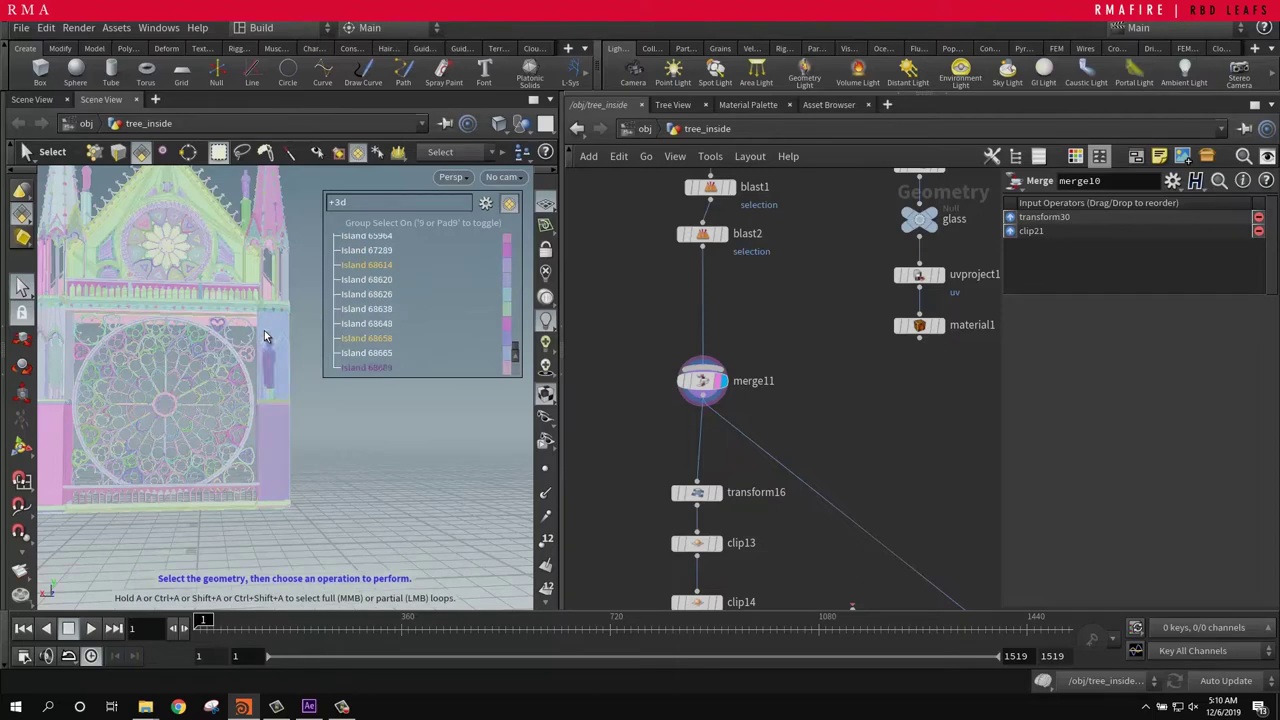
left_click(306, 444)
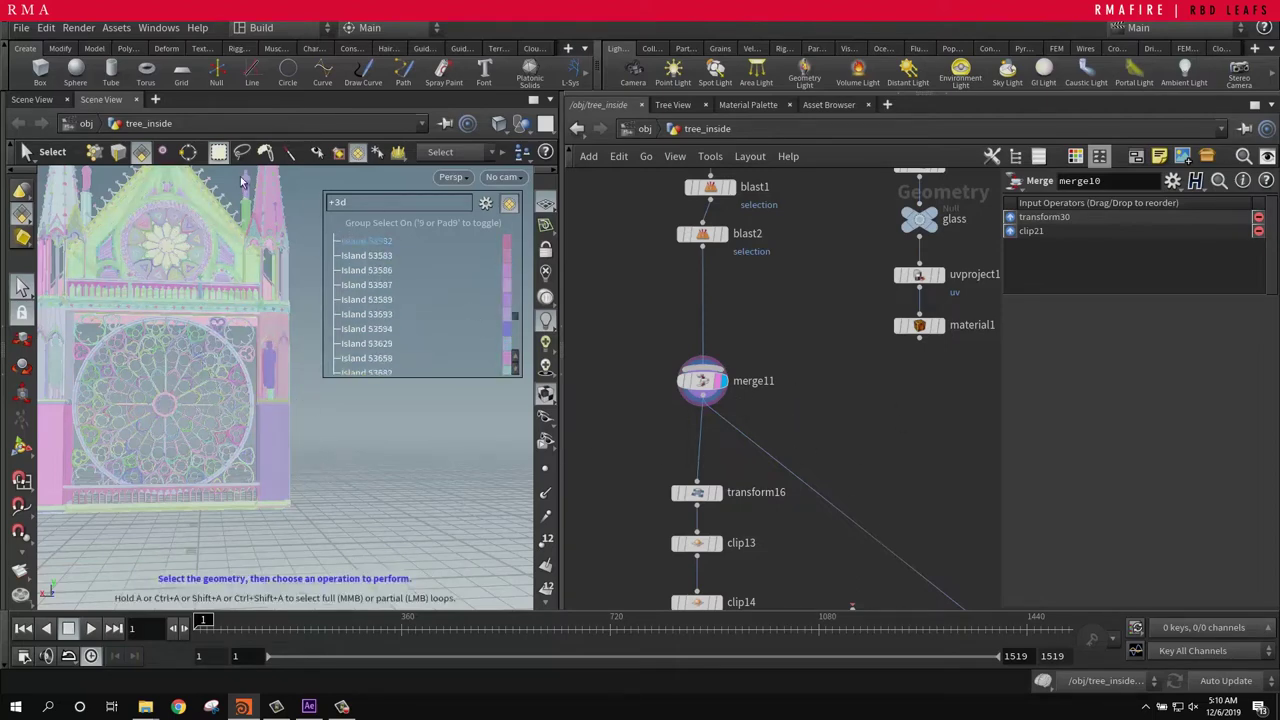
key("Escape")
scroll(220, 403, "up", 6)
right_click_drag(220, 404, 297, 411, "alt")
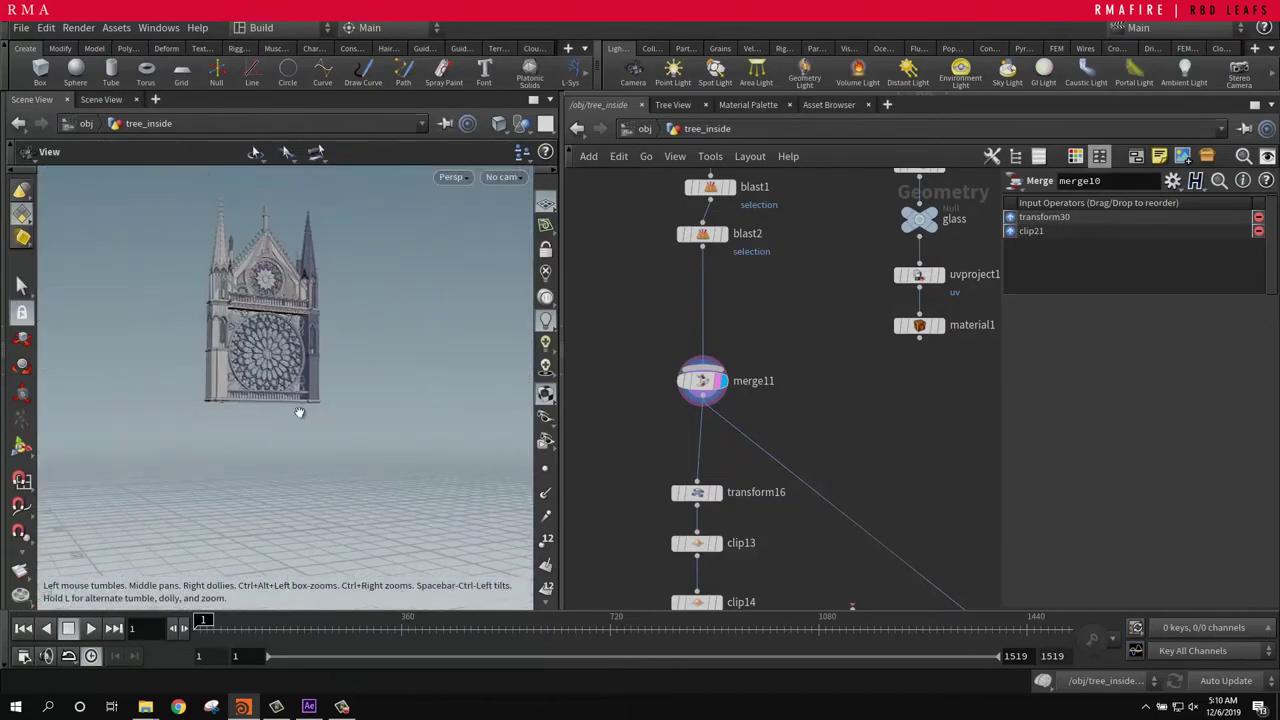
Step: Display the merge3 node and examine the assembled cathedral room from a closer, angled view
right_click_drag(858, 438, 916, 598)
middle_click_drag(888, 475, 826, 98)
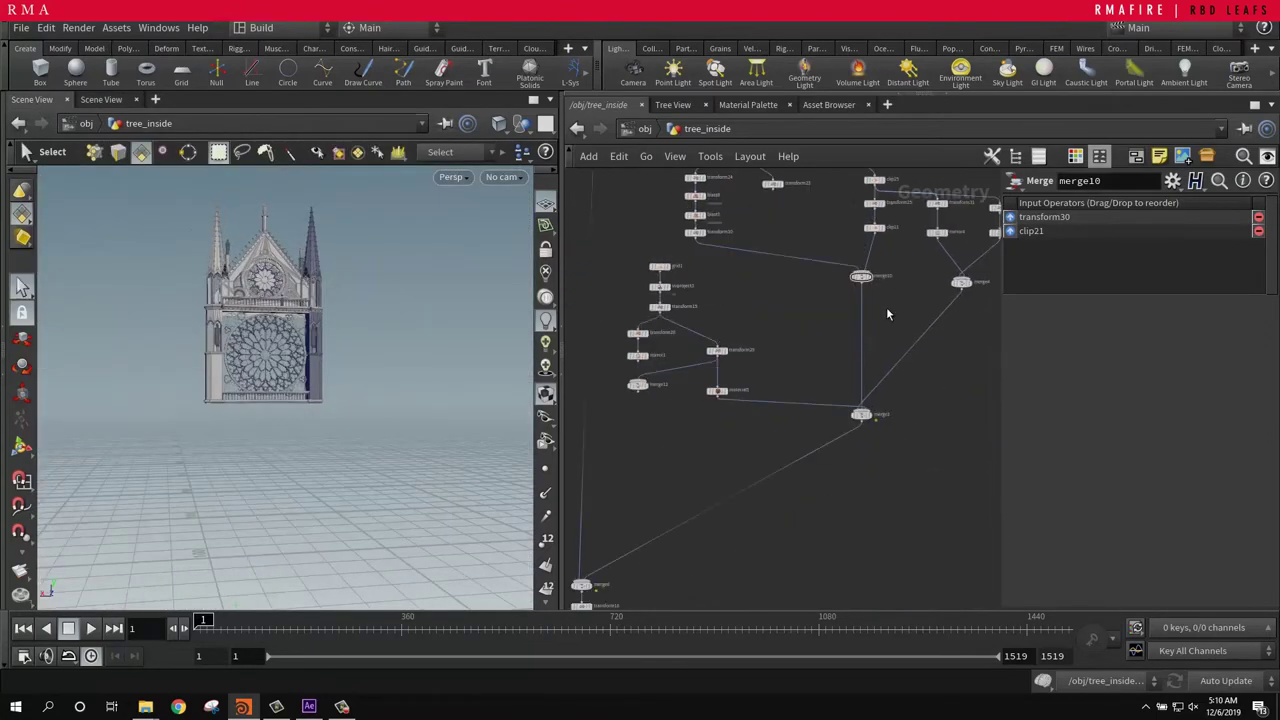
right_click_drag(925, 432, 799, 343)
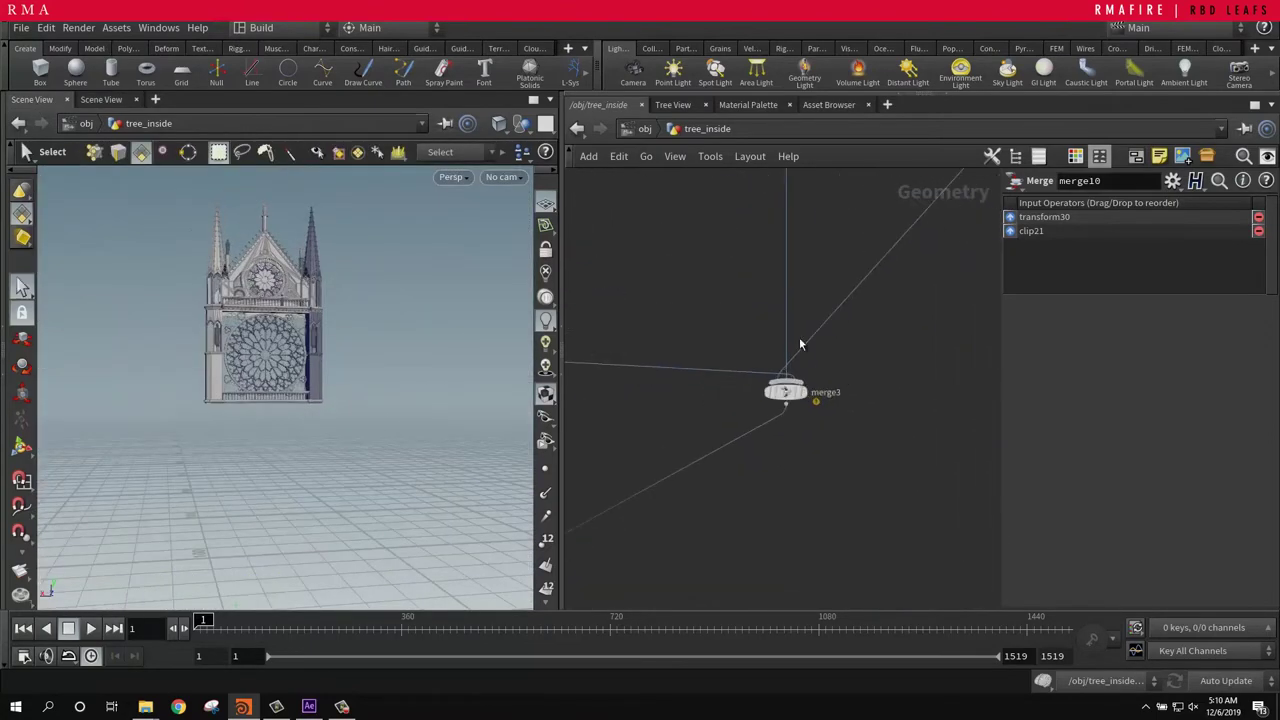
left_click(808, 393)
right_click_drag(520, 410, 377, 414, "alt")
left_click_drag(377, 414, 319, 483, "alt")
scroll(803, 462, "down", 8)
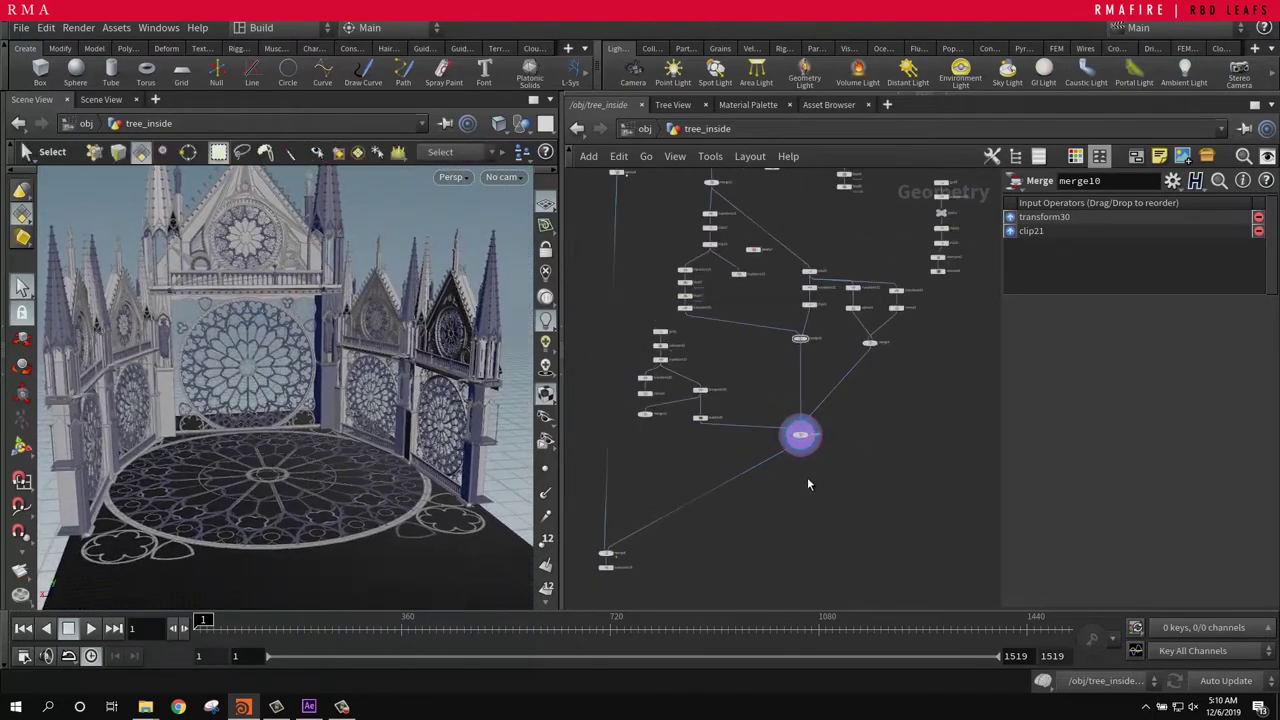
Step: Display the delete8 node at the end of the tree branch and examine its tree up close
middle_click_drag(807, 477, 845, 467)
scroll(719, 438, "up", 2)
middle_click_drag(720, 218, 749, 508)
scroll(749, 506, "up", 7)
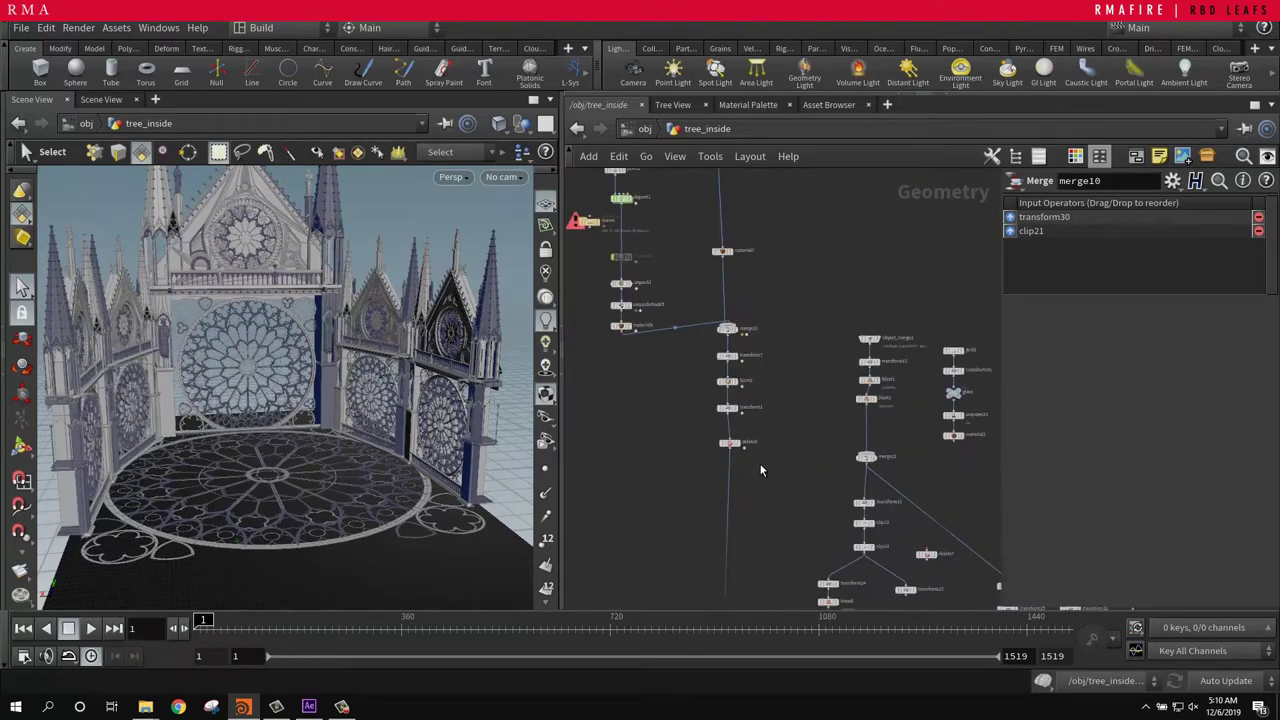
left_click(721, 429)
left_click_drag(711, 434, 706, 437)
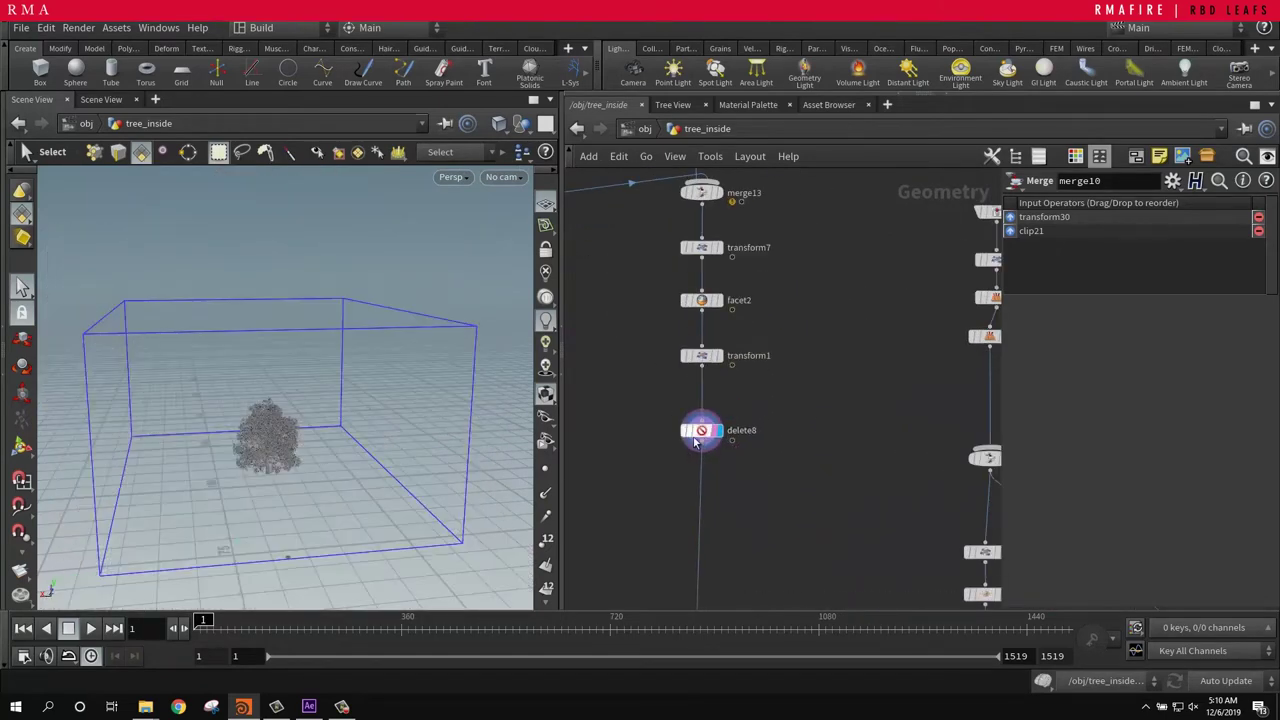
right_click_drag(240, 466, 469, 416, "alt")
left_click_drag(409, 407, 314, 405, "alt")
Step: Move the alembic1 node for Sample_Broadleaf.abc further above convert1, display it, and frame its tree in the view
scroll(795, 353, "down", 6)
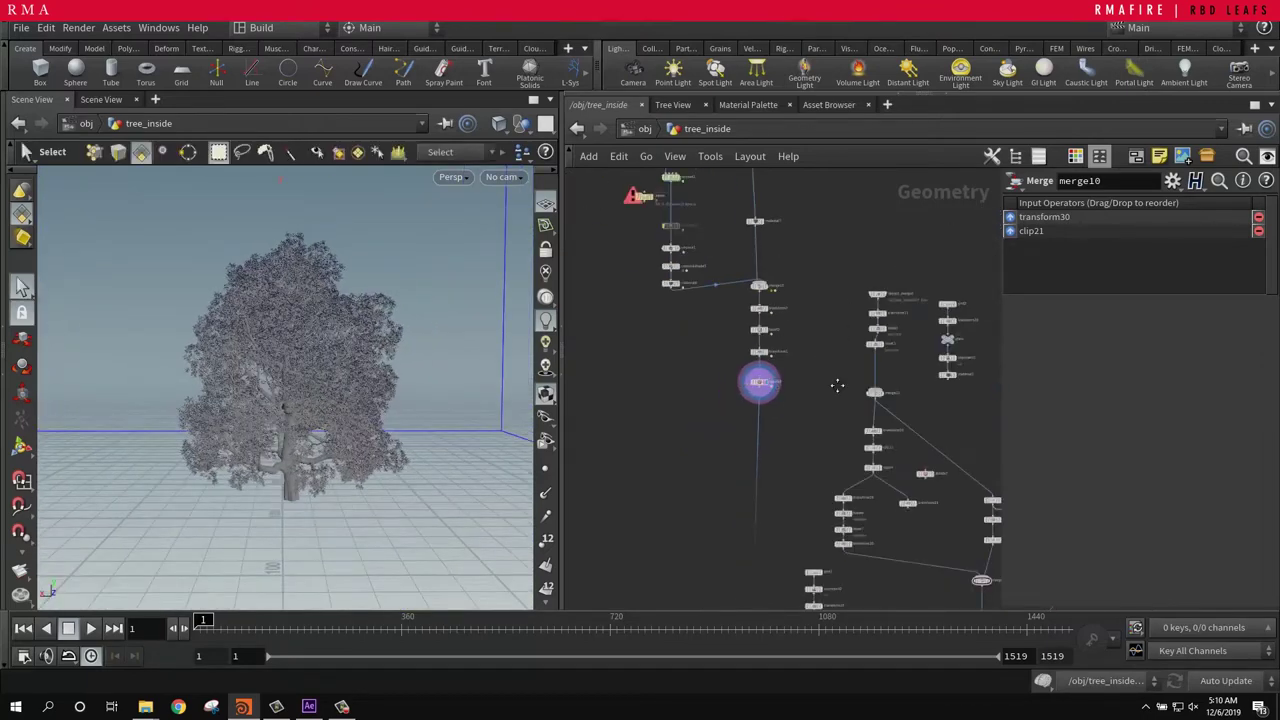
middle_click_drag(837, 385, 833, 590)
scroll(833, 547, "down", 1)
scroll(750, 283, "up", 6)
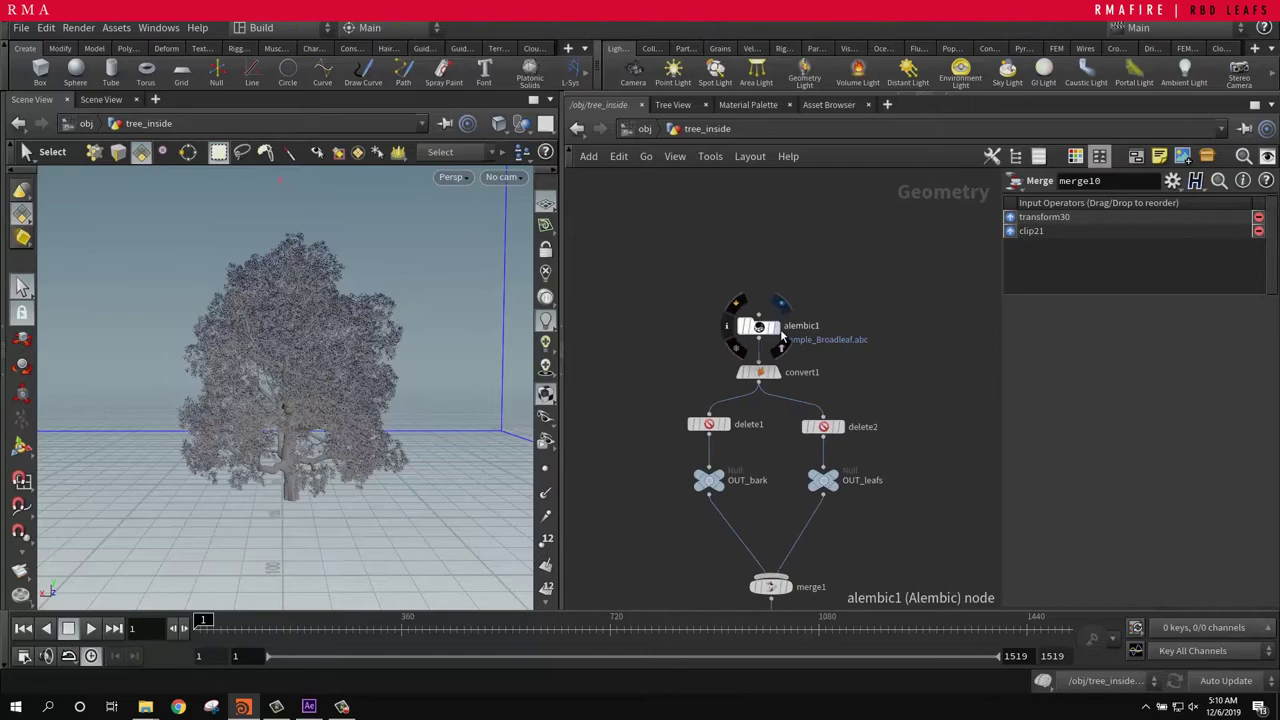
left_click(776, 328)
left_click_drag(761, 325, 761, 280)
right_click_drag(201, 375, 157, 467, "alt")
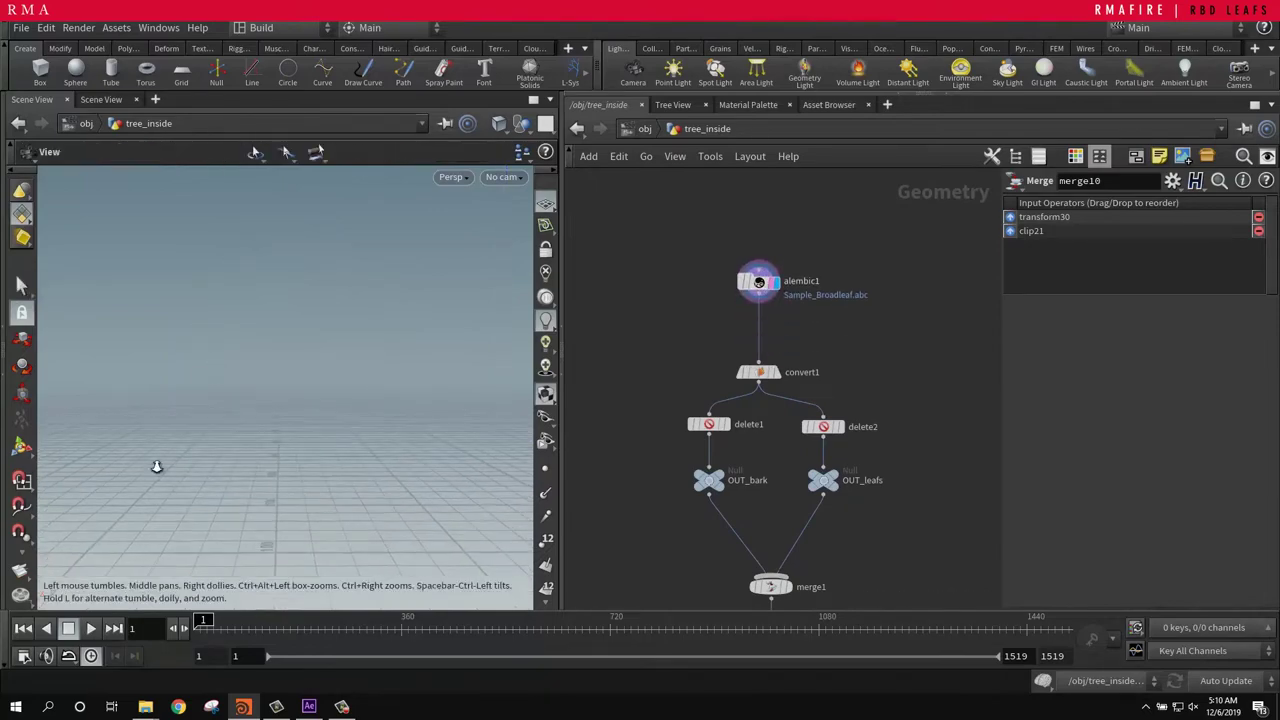
key("s")
key("space+g")
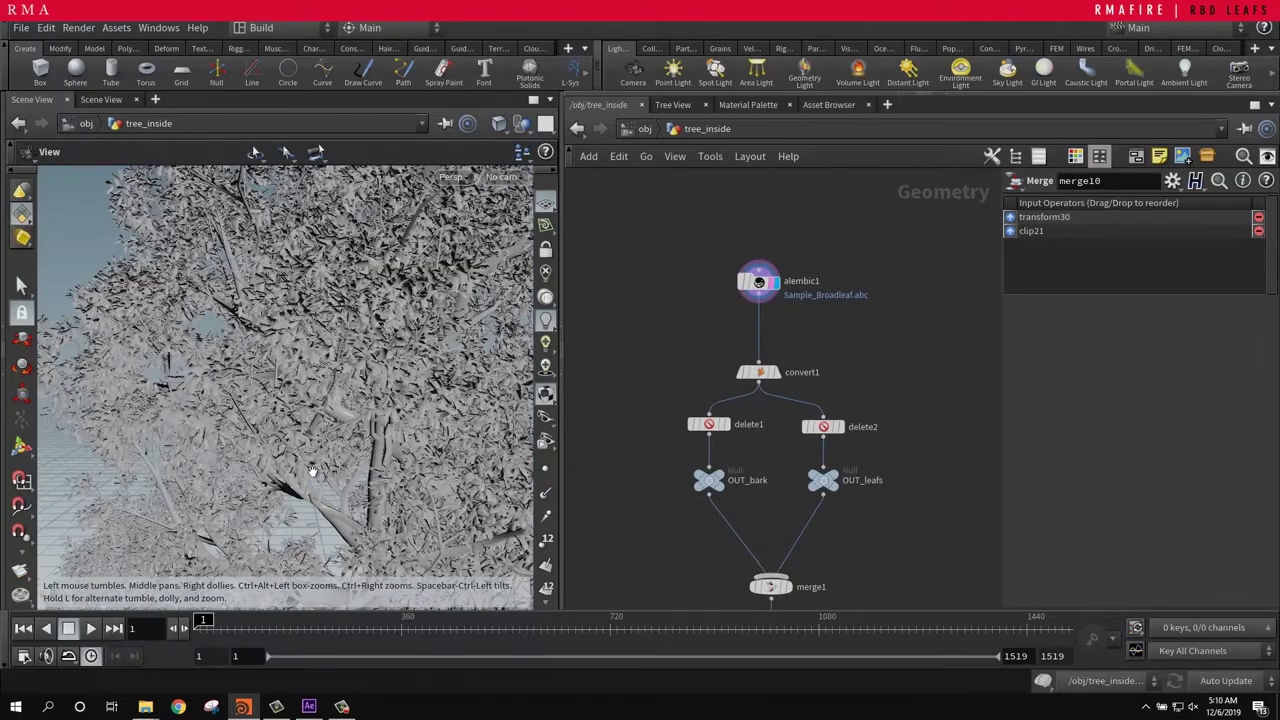
Step: Examine the imported Alembic tree from several angles and distances, and return to the Select tool
right_click_drag(340, 451, 270, 497)
middle_click_drag(378, 488, 326, 327)
left_click_drag(342, 327, 376, 360)
right_click_drag(332, 378, 391, 351)
left_click_drag(391, 351, 297, 381)
left_click(22, 286)
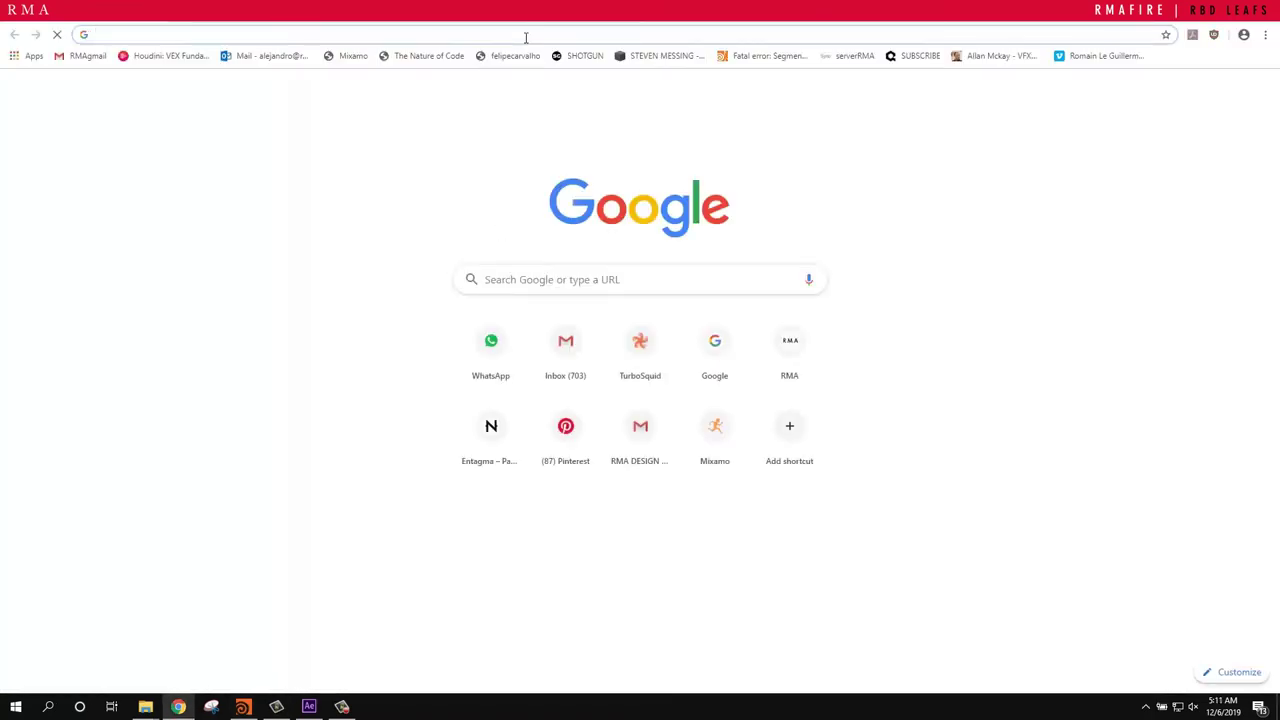
Step: Switch to Chrome, search the web for "3d tree building software", and open the first image result
type("3d+tr")
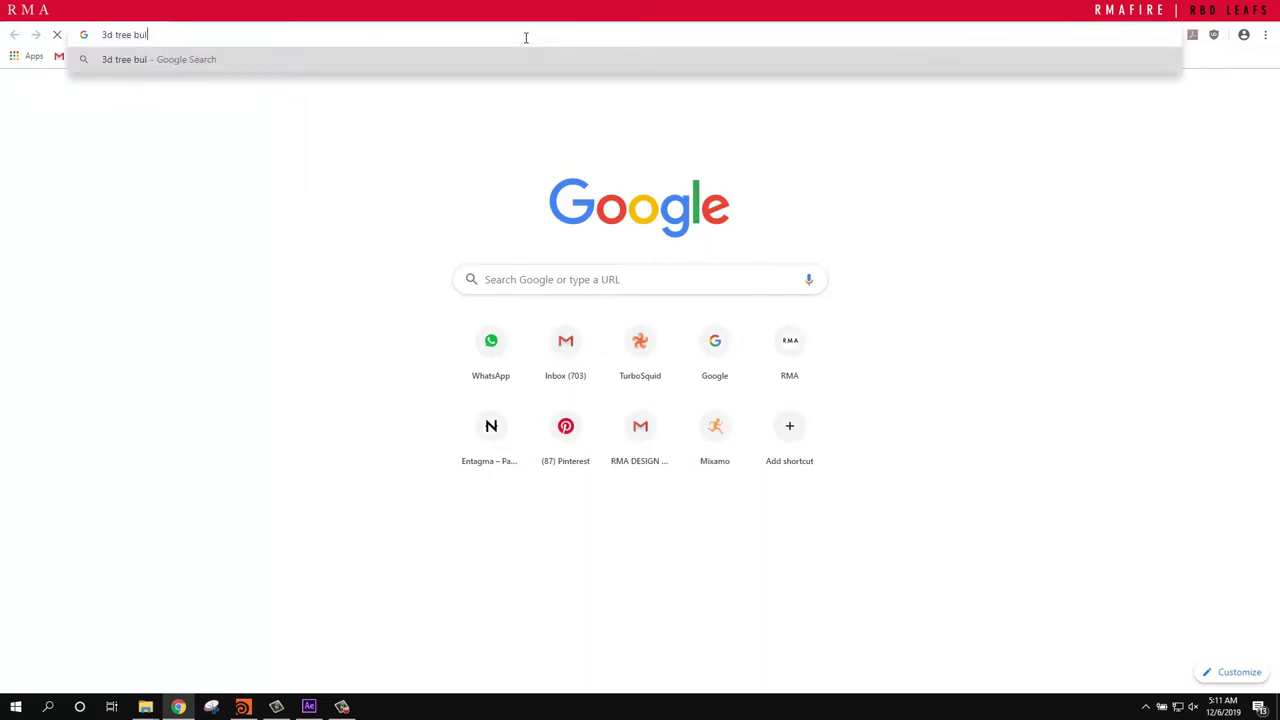
type("e")
key("Return")
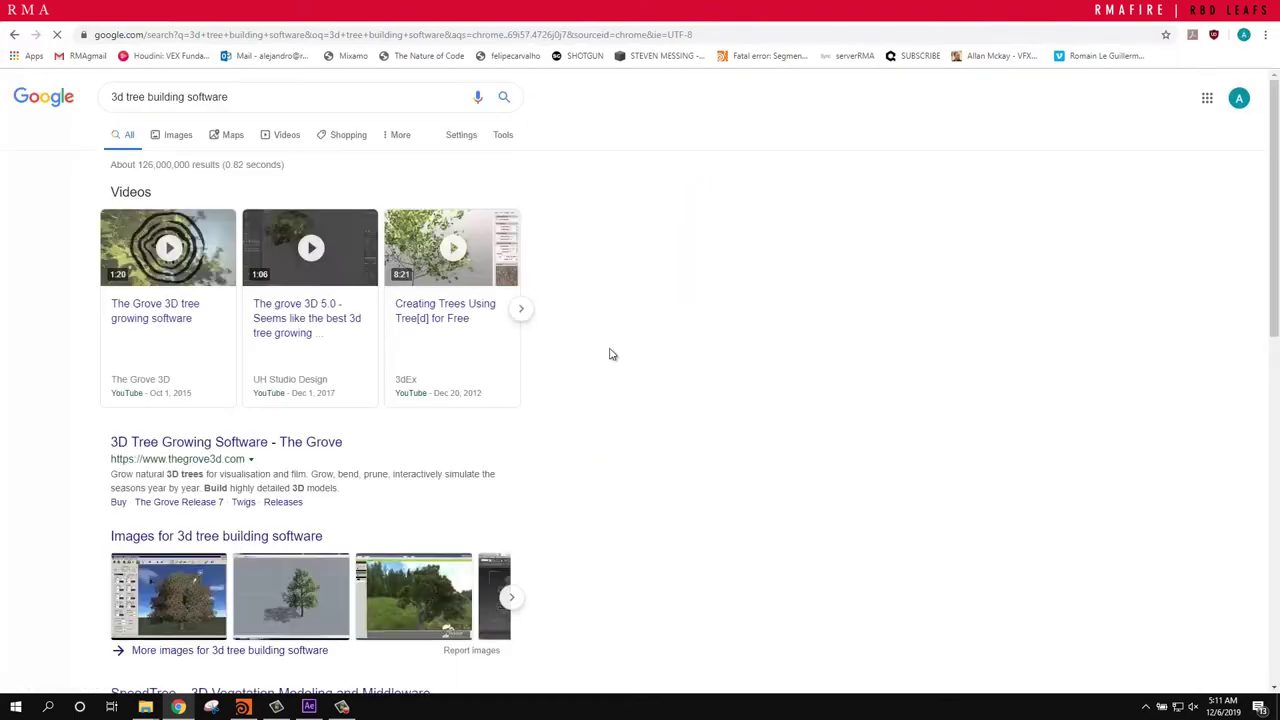
scroll(611, 350, "down", 2)
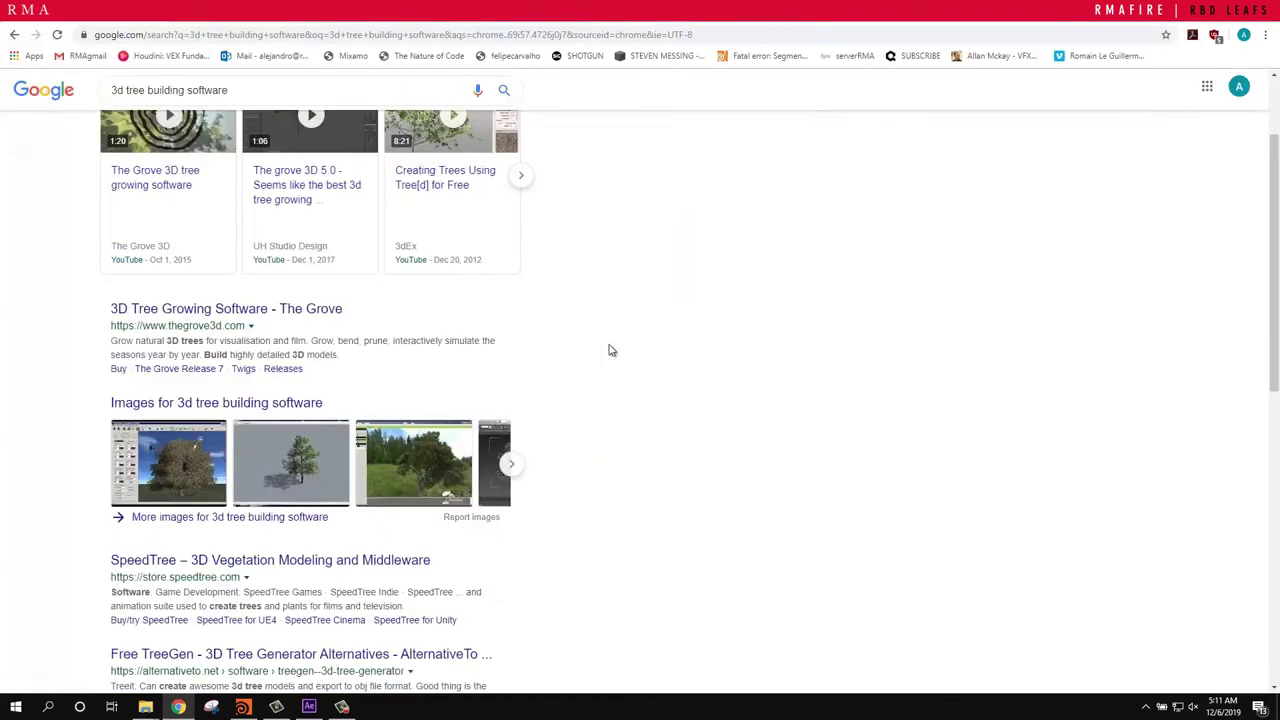
scroll(571, 375, "down", 1)
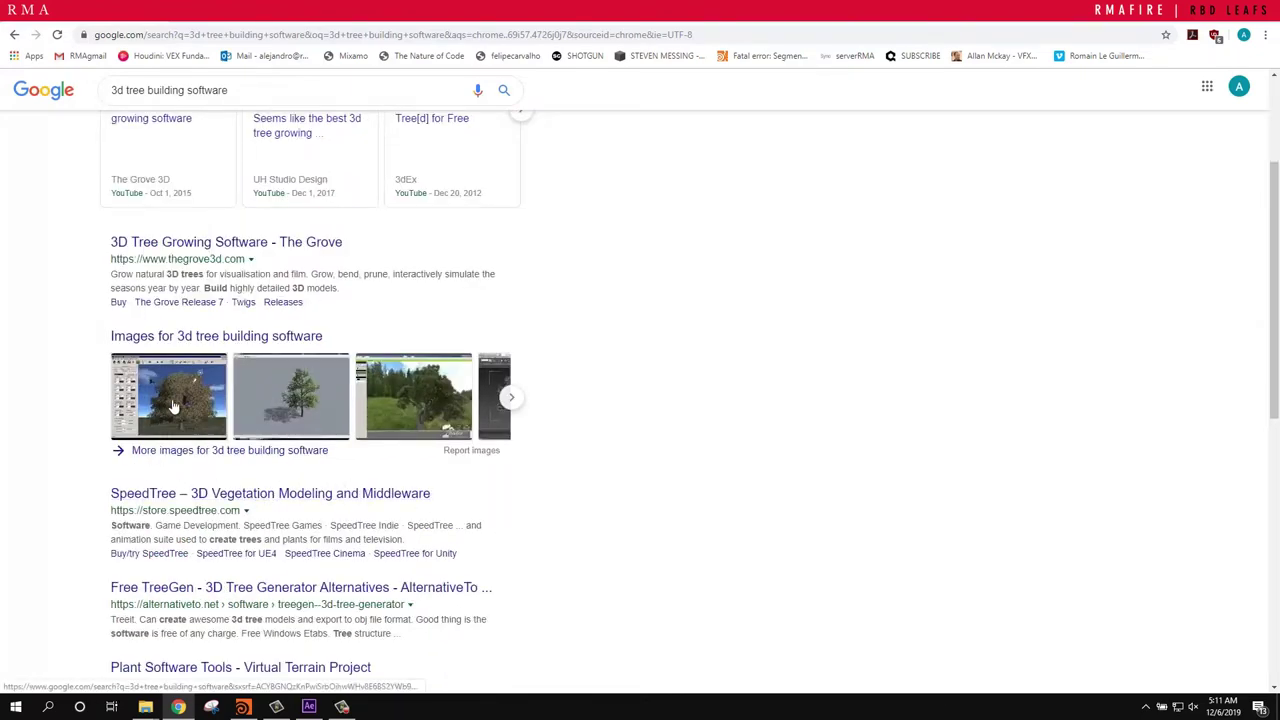
left_click(170, 405)
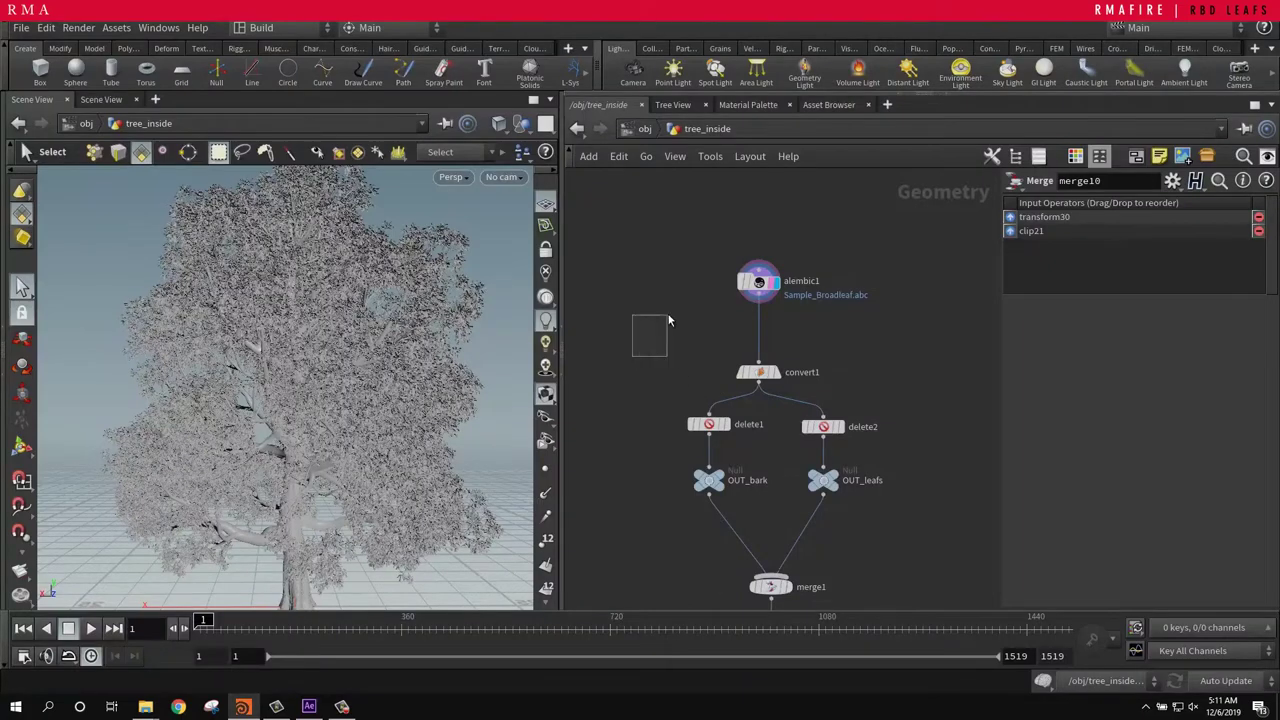
Step: Switch back to Houdini and examine the Alembic tree's branches and foliage from a closer view
right_click_drag(283, 406, 254, 451, "alt")
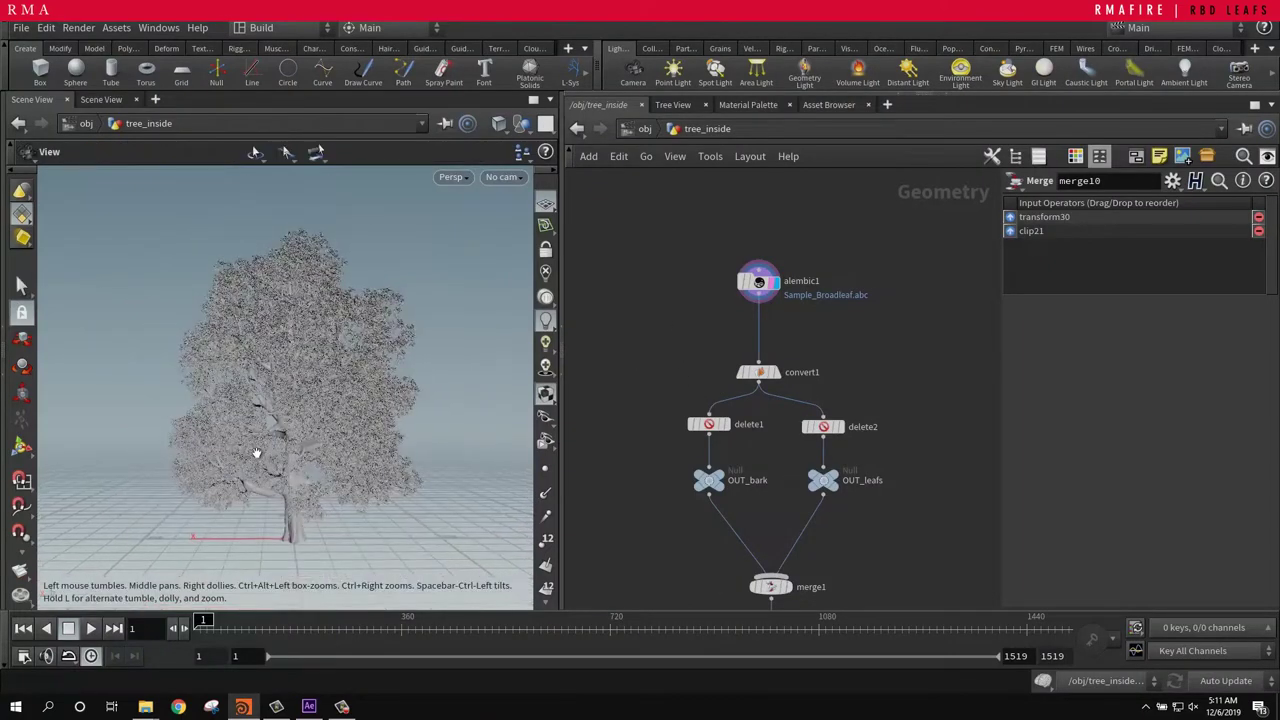
left_click_drag(254, 451, 336, 510, "alt")
scroll(360, 471, "up", 6)
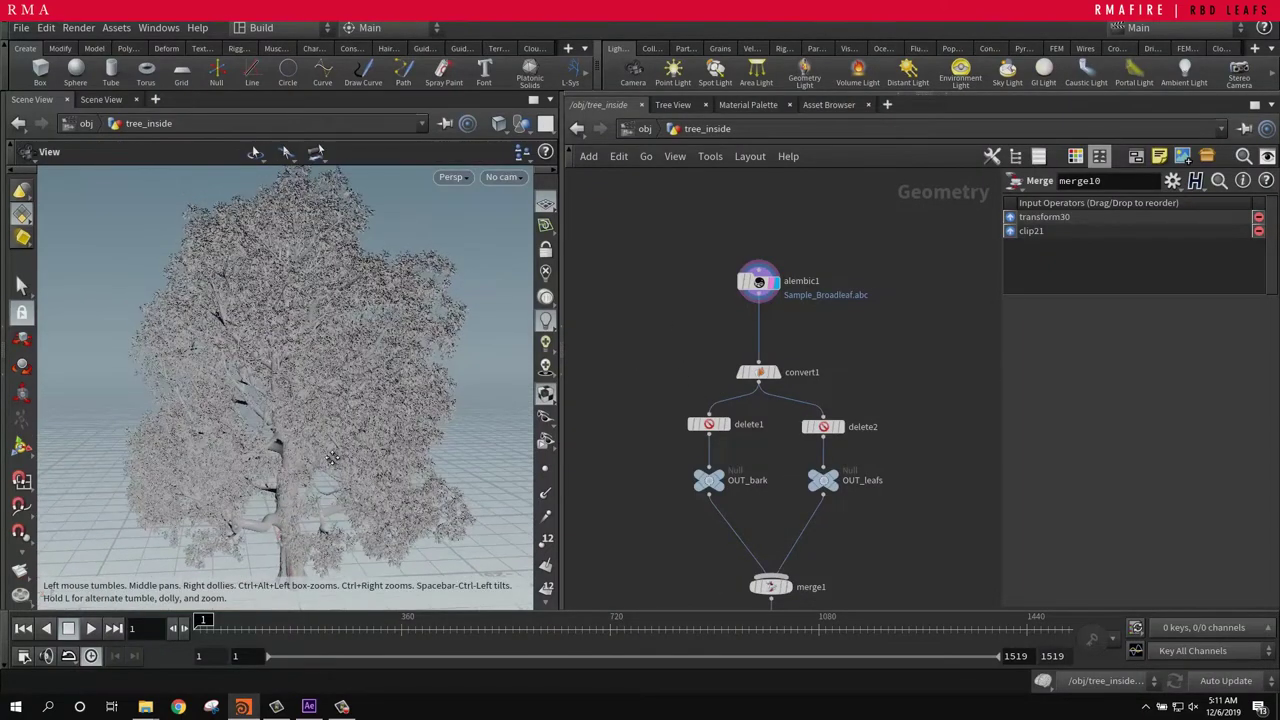
key("s")
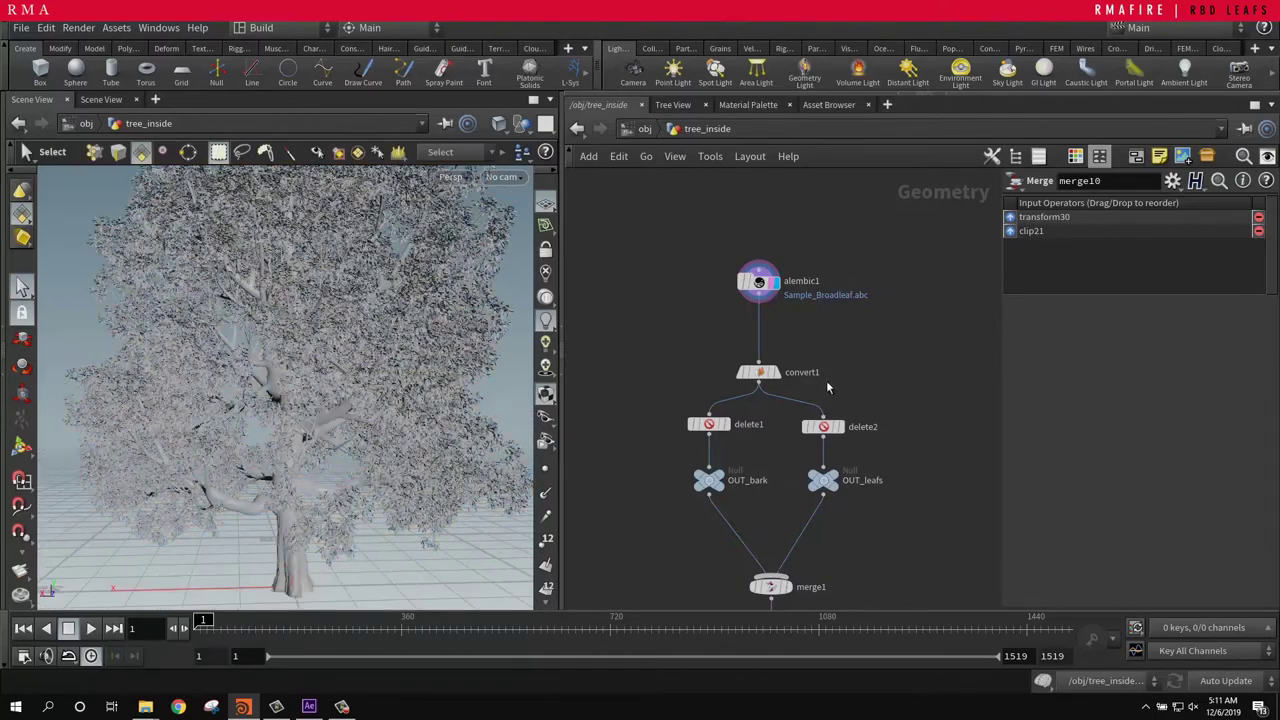
Step: Move the convert1 node closer to alembic1 and display it
scroll(829, 372, "up", 3)
left_click_drag(710, 378, 646, 309)
middle_click_drag(762, 345, 895, 350)
left_click_drag(790, 300, 862, 296)
middle_click_drag(974, 334, 856, 368)
left_click(760, 330)
left_click(758, 330)
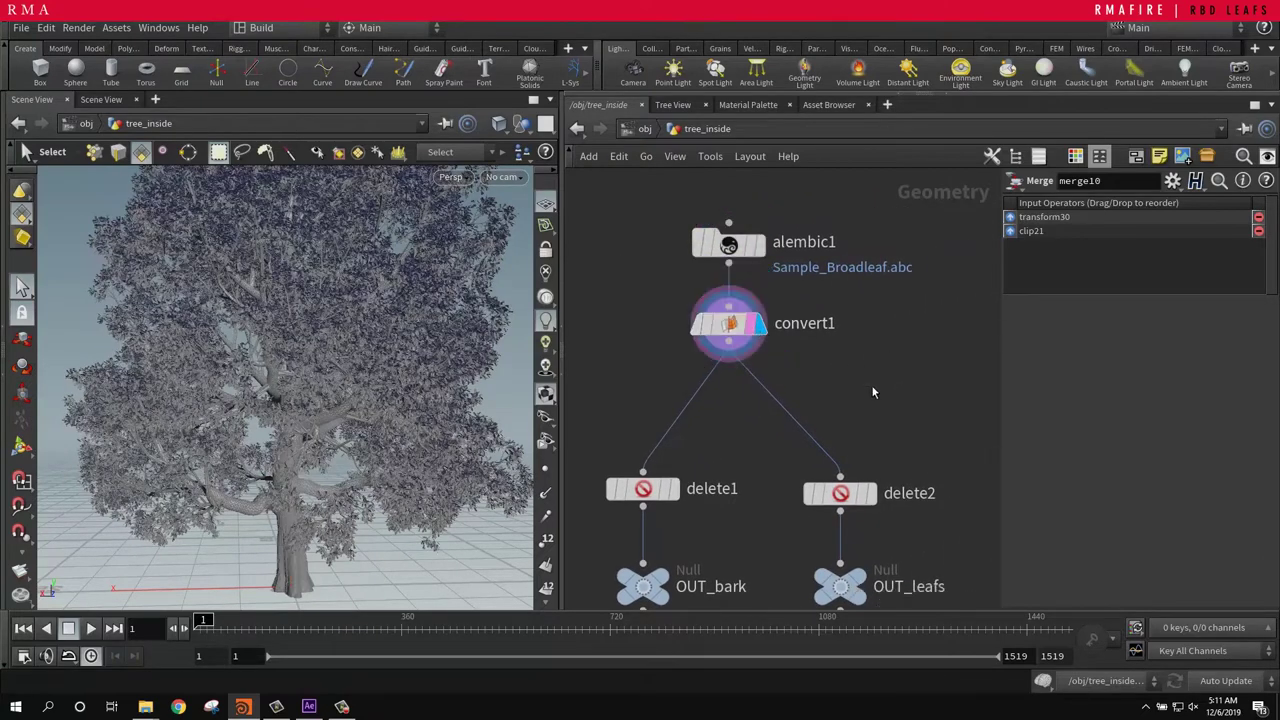
Step: Show convert1's parameters and inspect its node info for the bark and leaf primitive groups
left_click(700, 324)
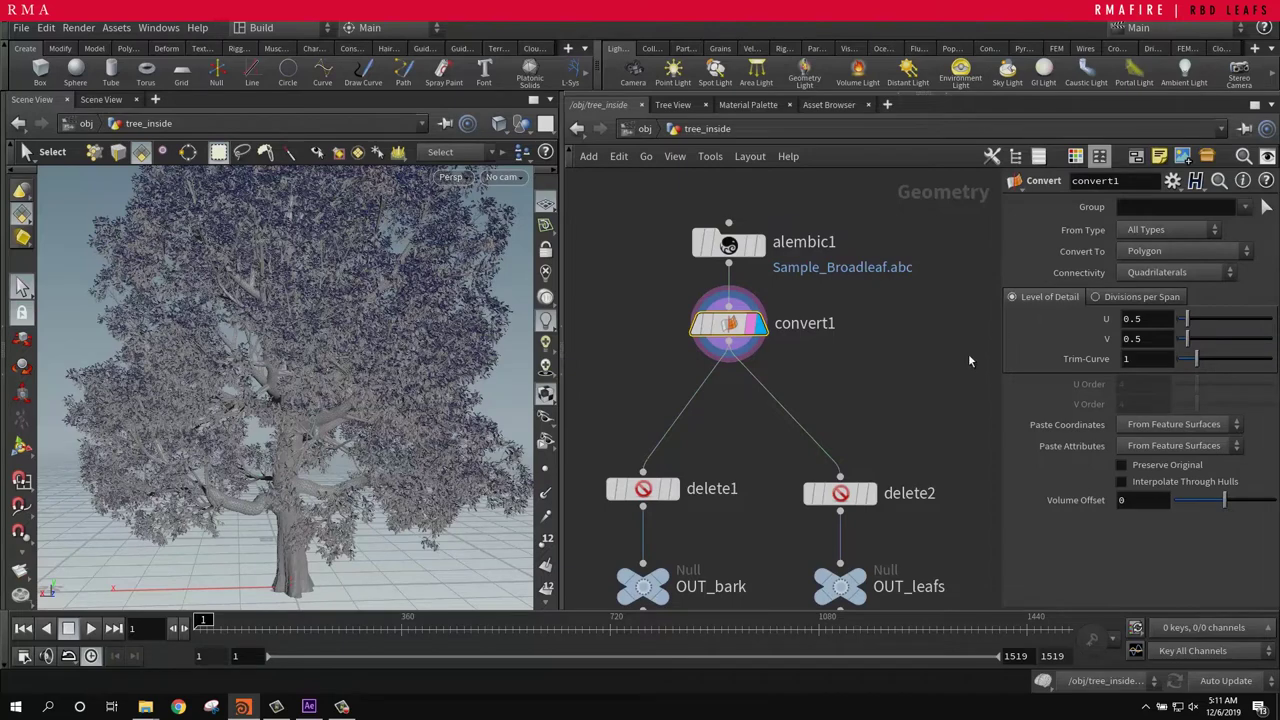
middle_click_drag(857, 345, 852, 248)
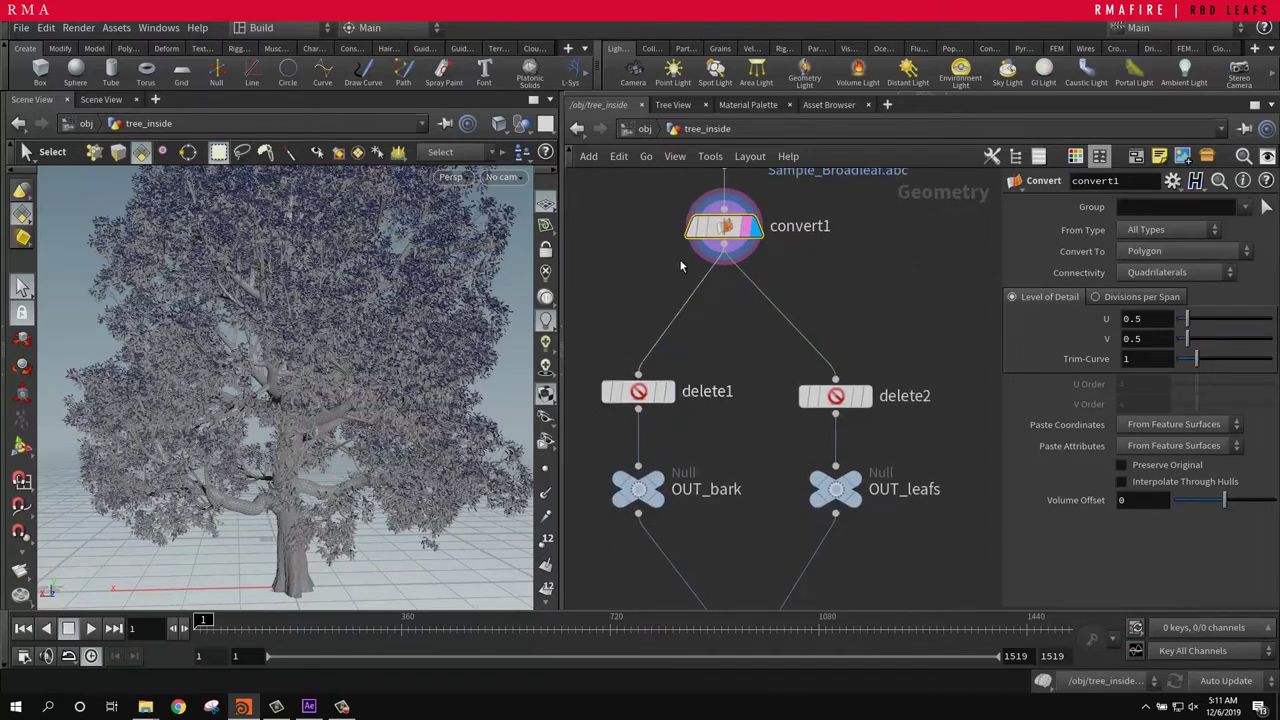
middle_click(733, 232)
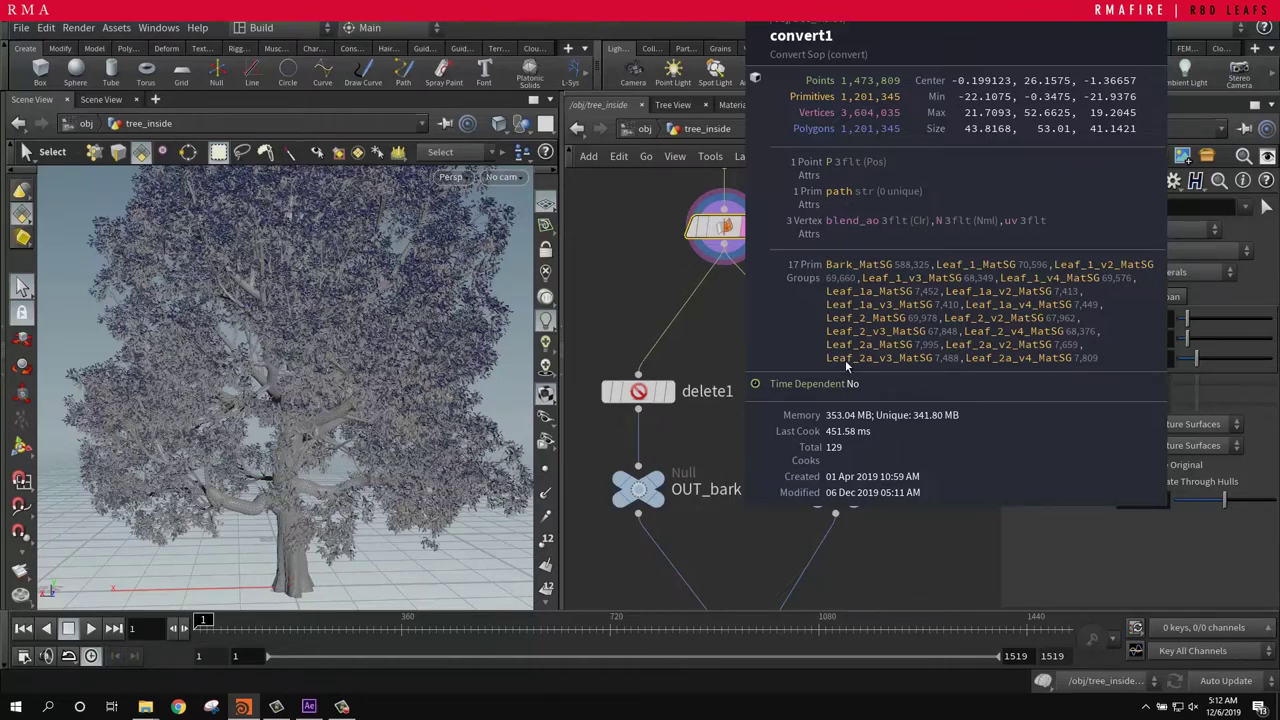
Step: Check the Group settings of delete1 and delete2, and display delete1 to examine the isolated bark geometry
left_click_drag(728, 356, 592, 422)
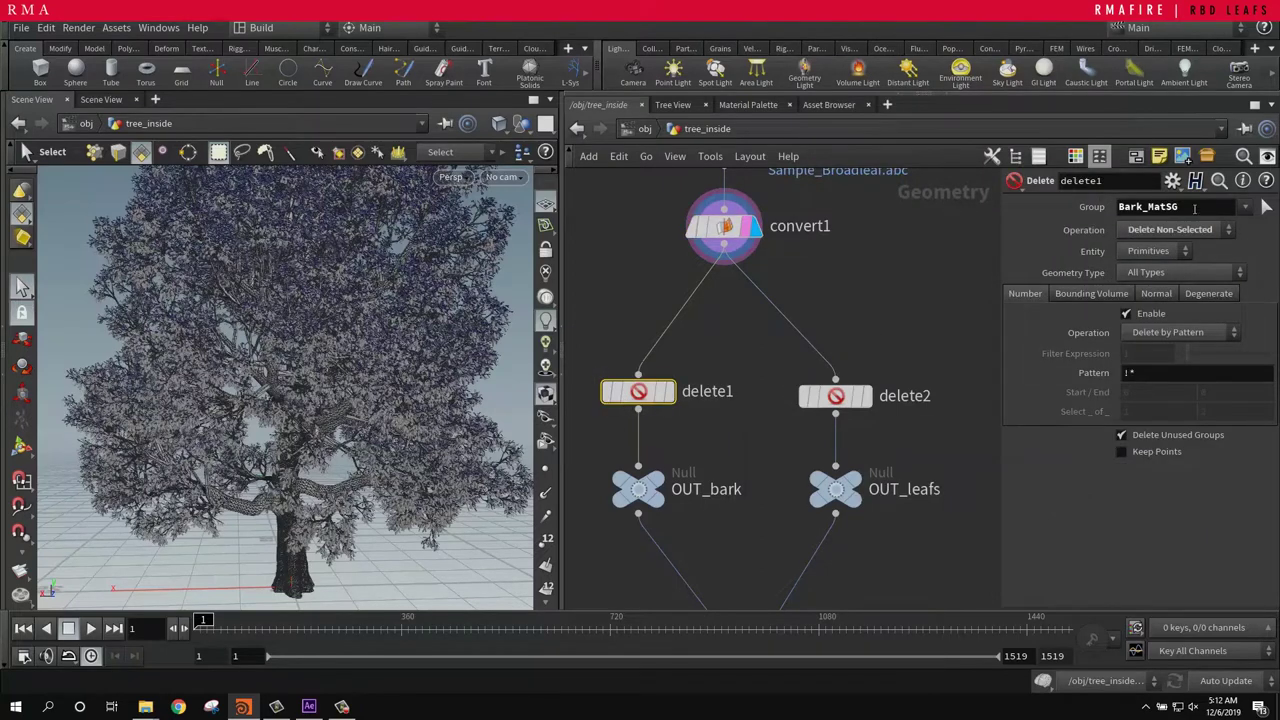
left_click_drag(908, 300, 798, 414)
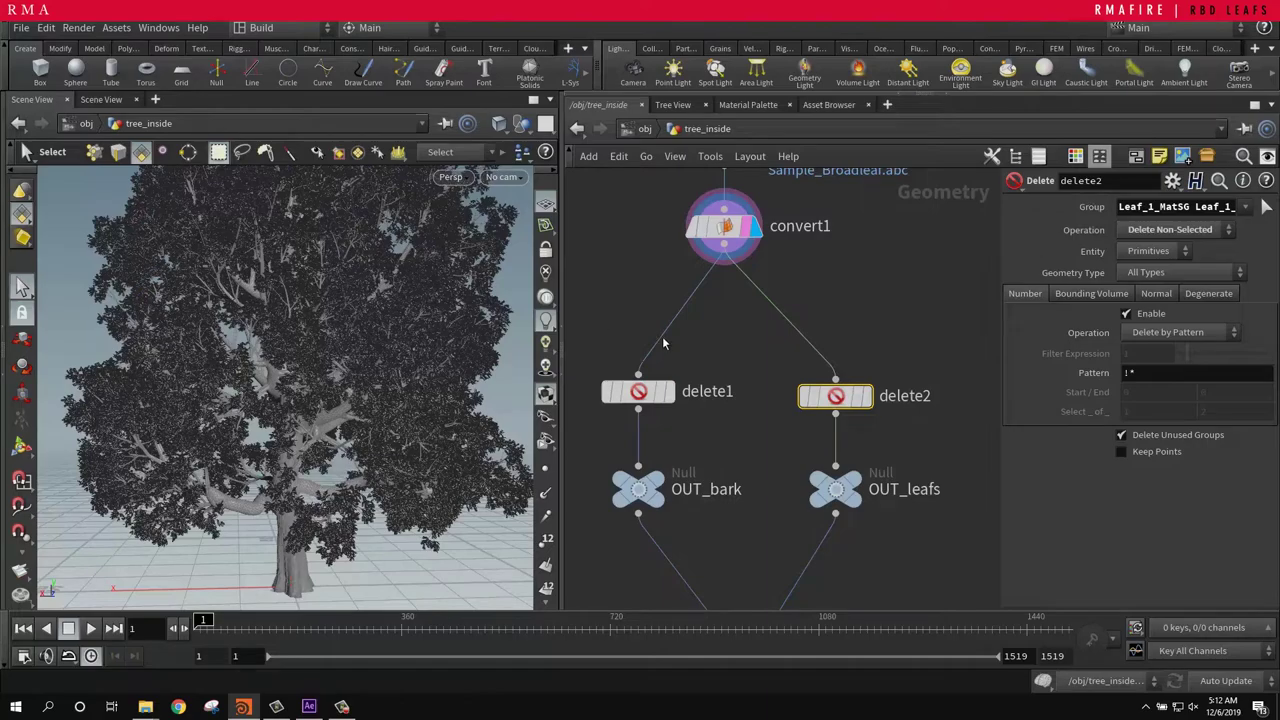
left_click(668, 391)
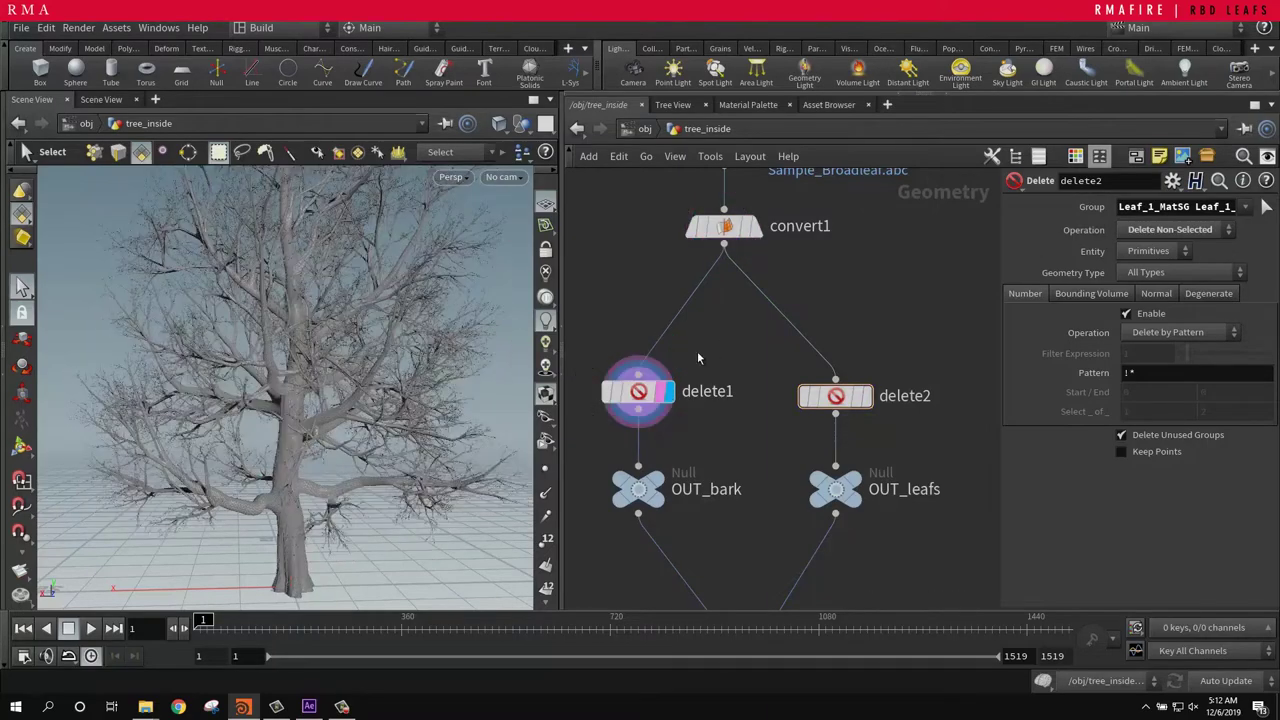
key("space")
left_click_drag(340, 478, 314, 400)
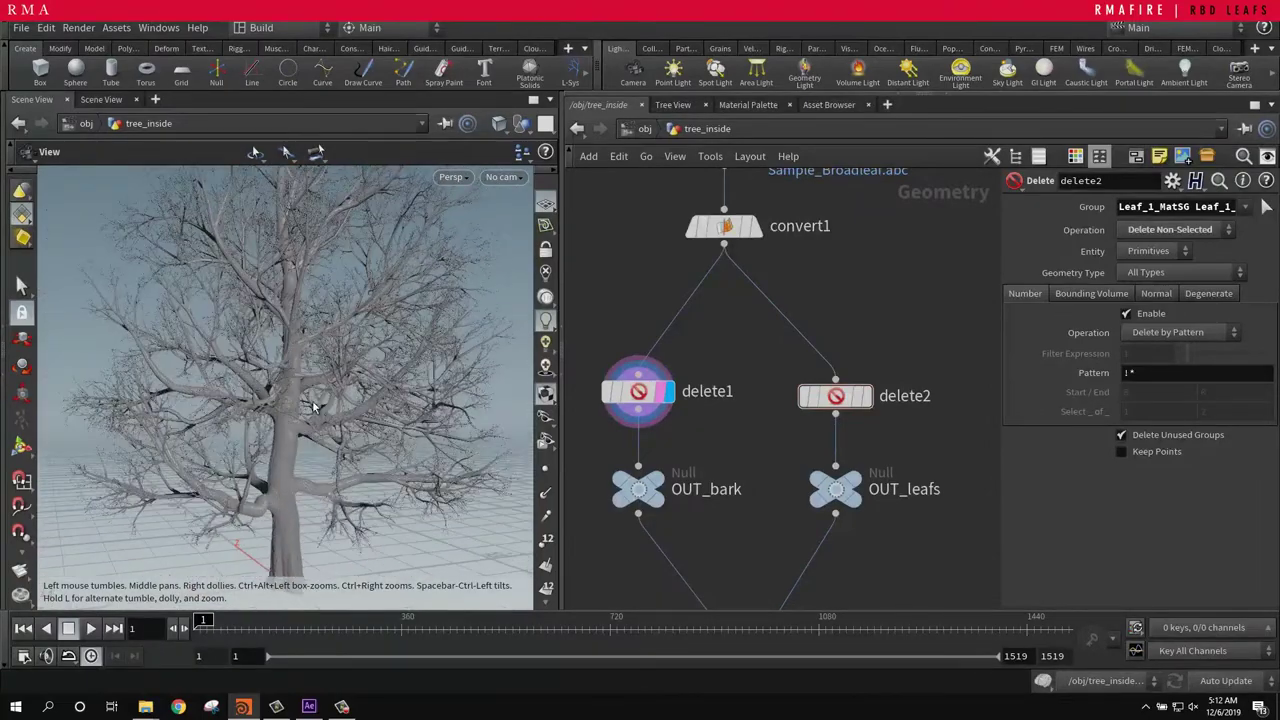
key("s")
left_click(645, 396)
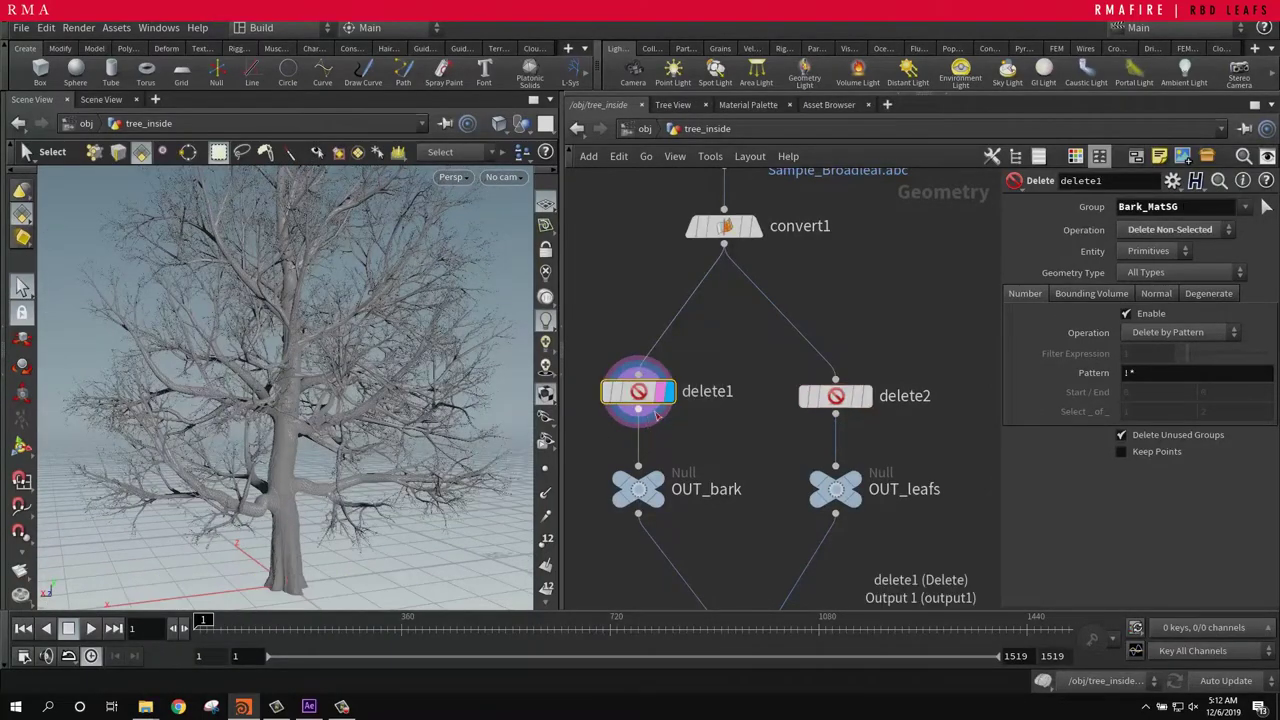
left_click_drag(1122, 206, 1117, 206)
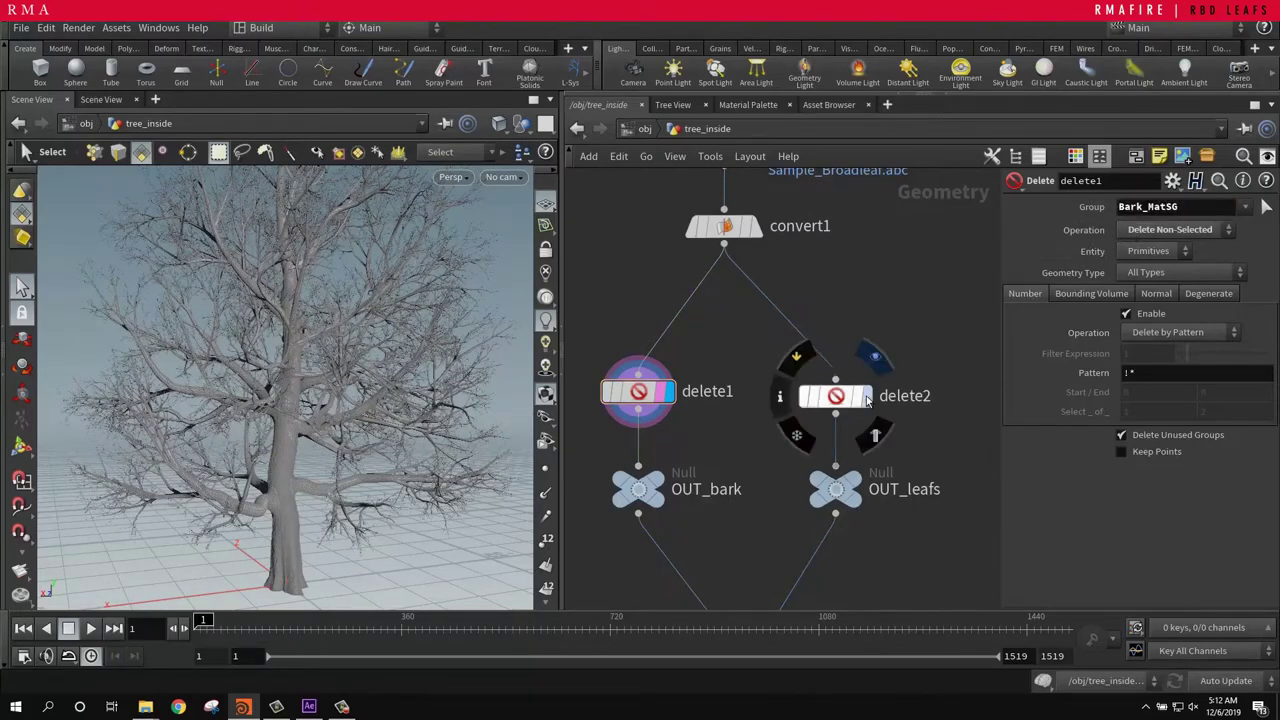
Step: Display the delete2 node and temporarily widen its parameter area to read the full list of leaf groups
left_click(865, 396)
left_click_drag(330, 338, 325, 369, "alt")
left_click_drag(935, 325, 834, 430)
left_click_drag(998, 256, 648, 273)
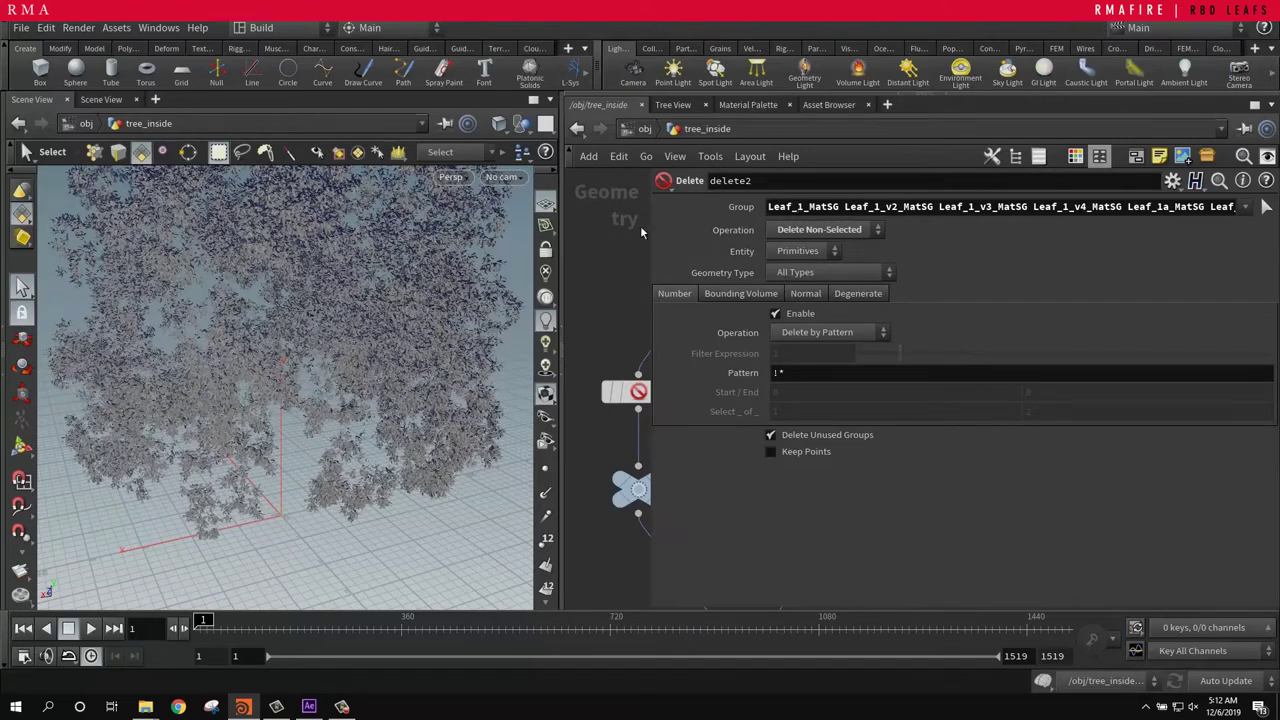
left_click_drag(647, 230, 910, 240)
Step: Examine the isolated leaves from a lower, more distant angle
right_click_drag(290, 400, 126, 406, "alt")
left_click_drag(126, 406, 255, 345, "alt")
right_click_drag(255, 345, 439, 305, "alt")
key("s")
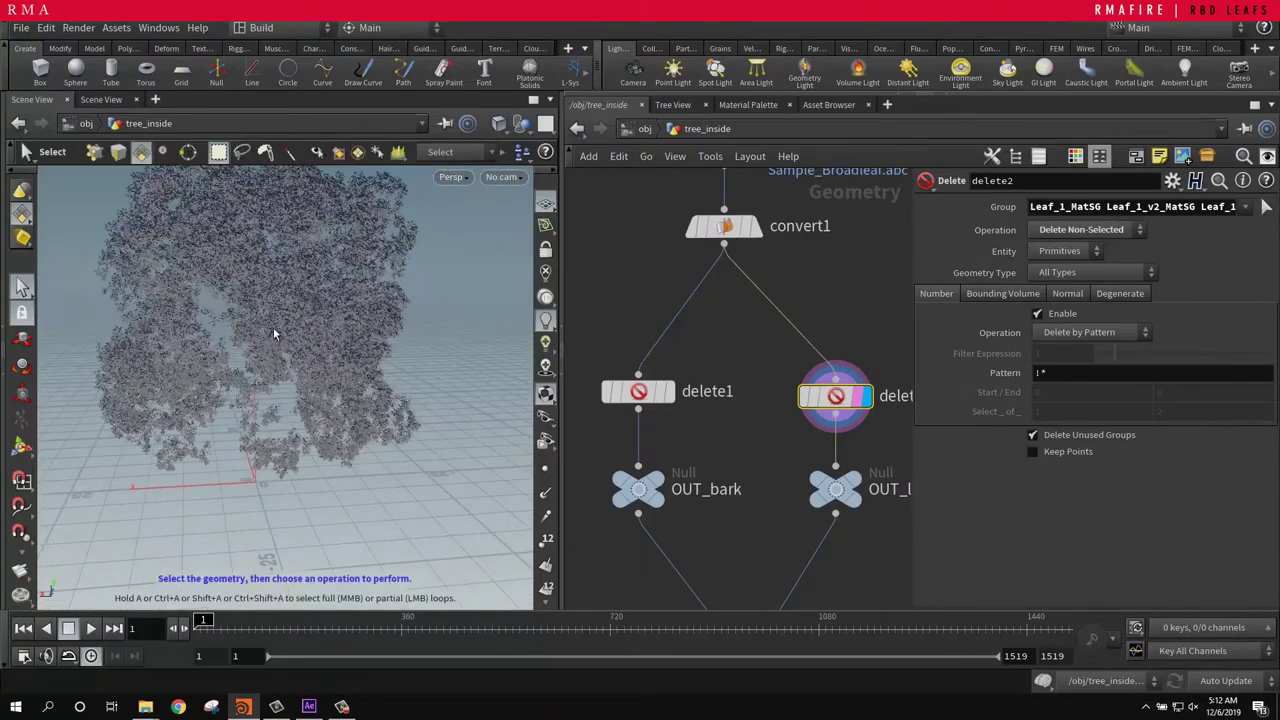
Step: Display the OUT_bark null, followed by the OUT_leafs null, and examine the separated geometry
scroll(772, 437, "down", 4)
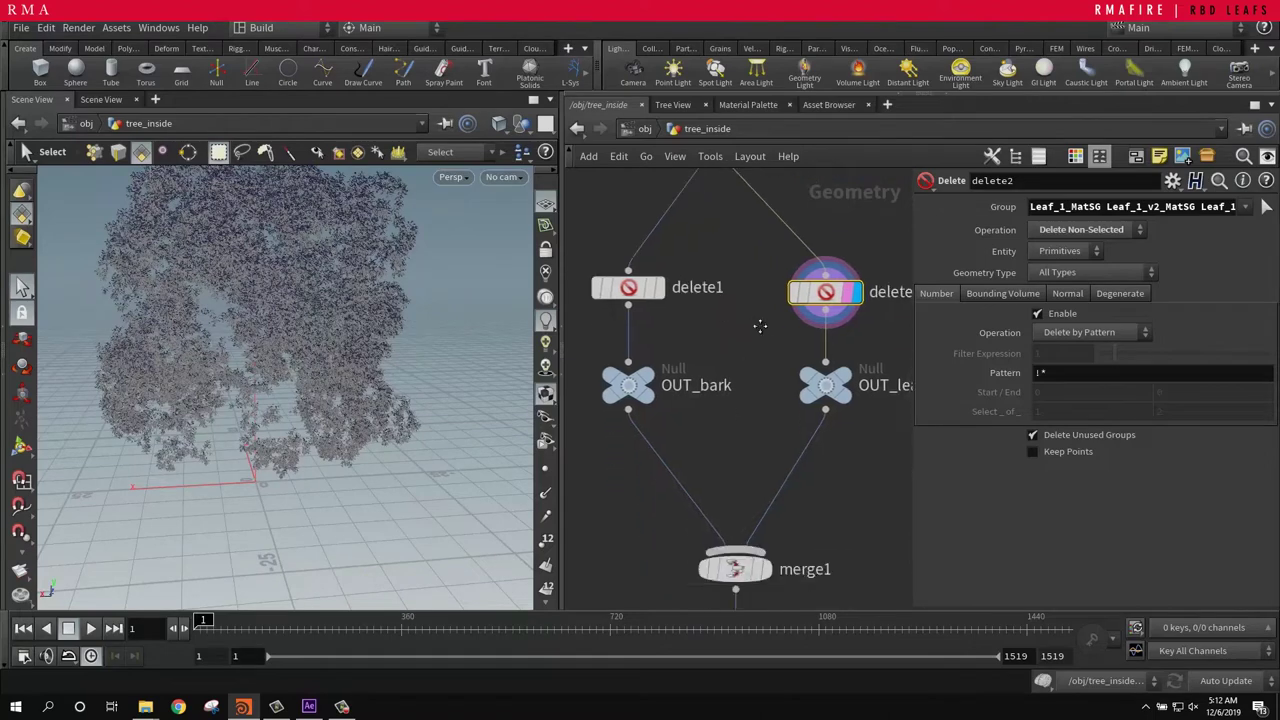
left_click(683, 360)
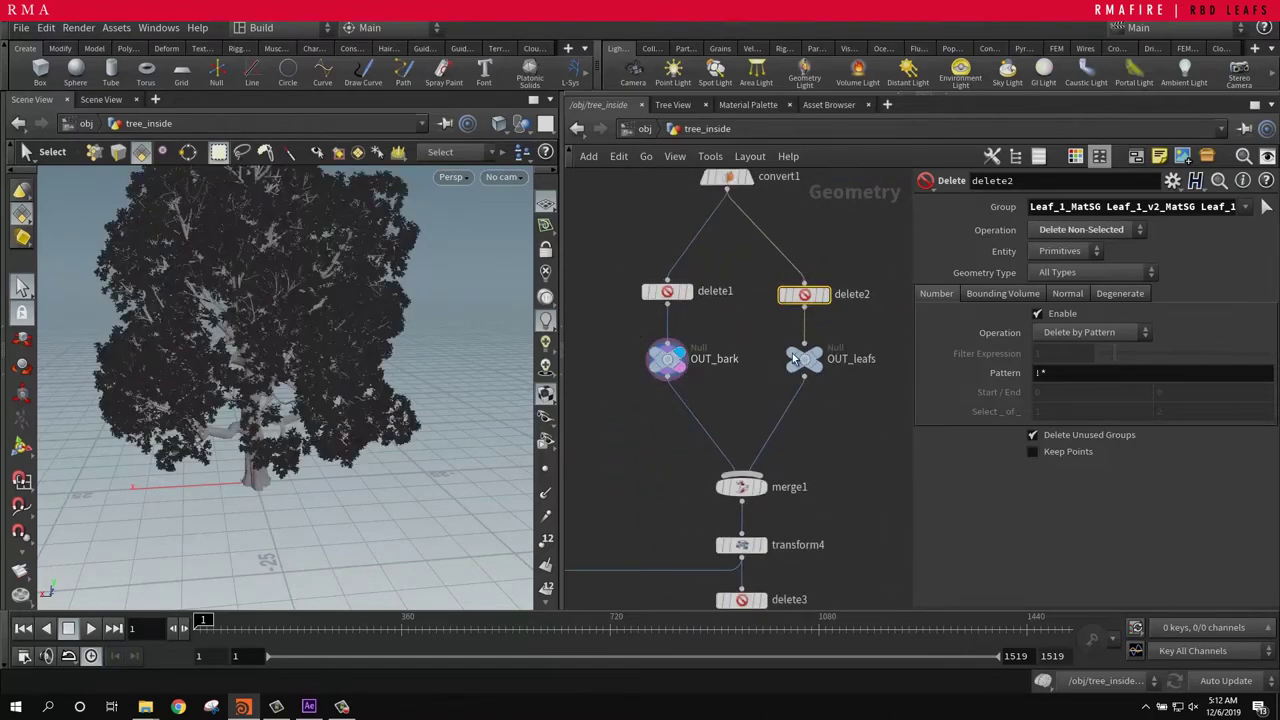
left_click(820, 355)
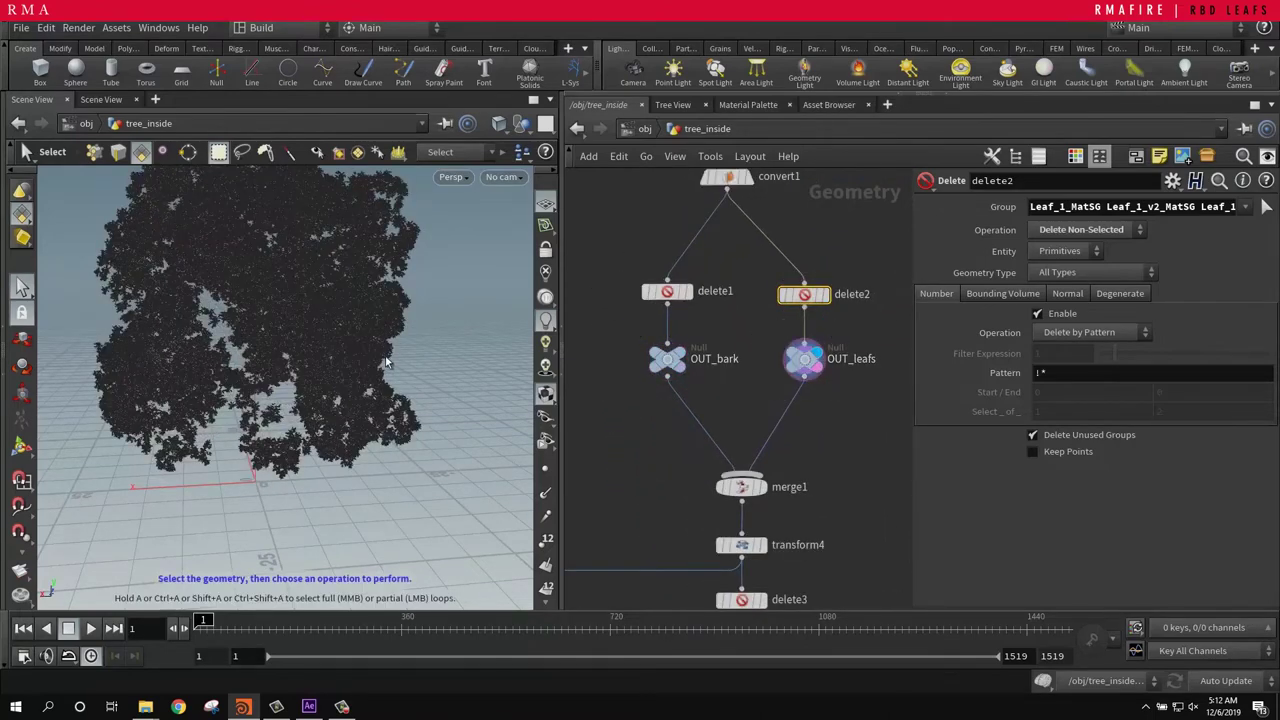
key("Escape")
mouse_move(288, 352)
left_mouse_down()
mouse_move(270, 350)
mouse_move(283, 352)
left_mouse_up()
key("s")
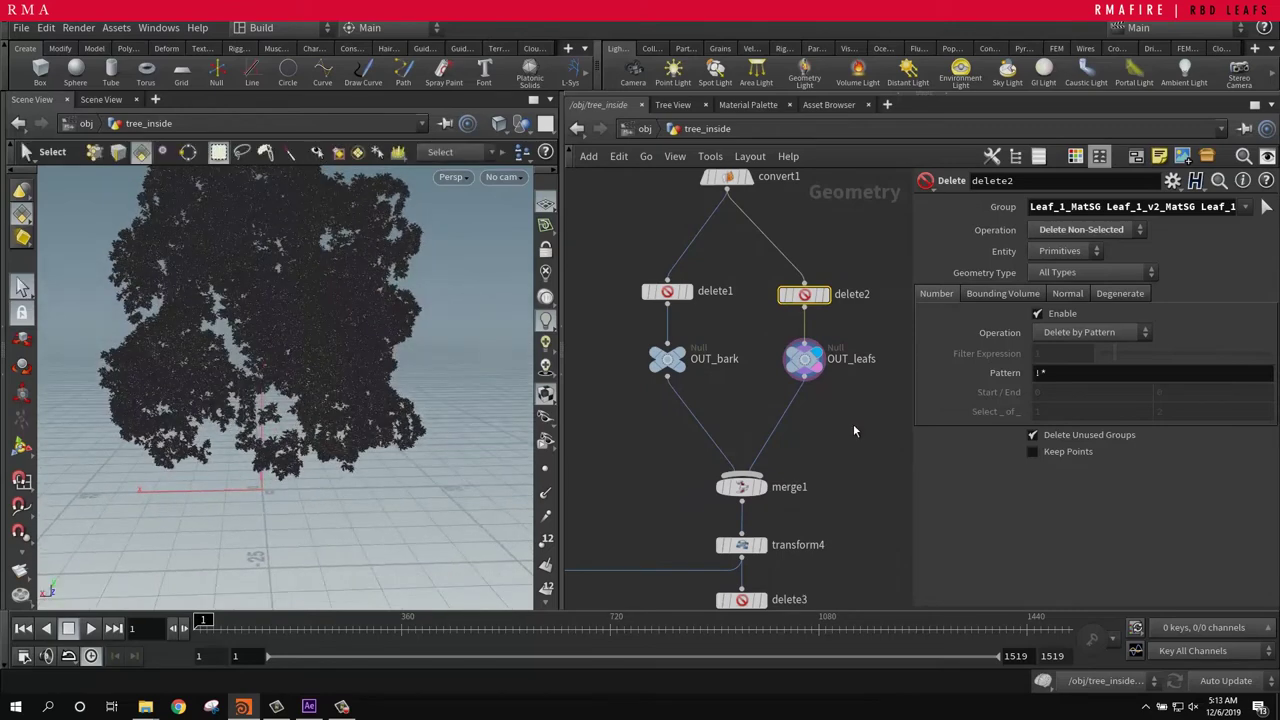
Step: Display the transform4 node below merge1 and examine the recombined, scaled tree
scroll(830, 486, "down", 3)
scroll(830, 486, "up", 1)
middle_click_drag(830, 486, 786, 332)
left_click(760, 318)
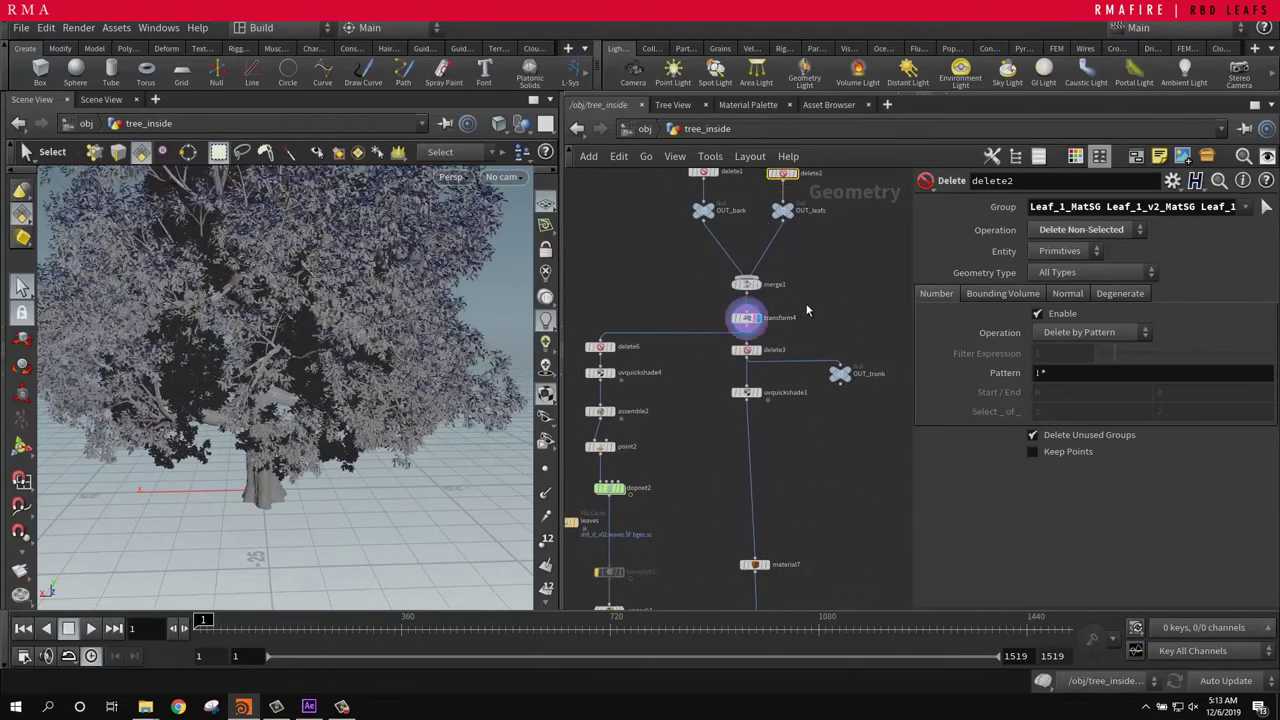
left_click_drag(289, 379, 252, 388, "alt")
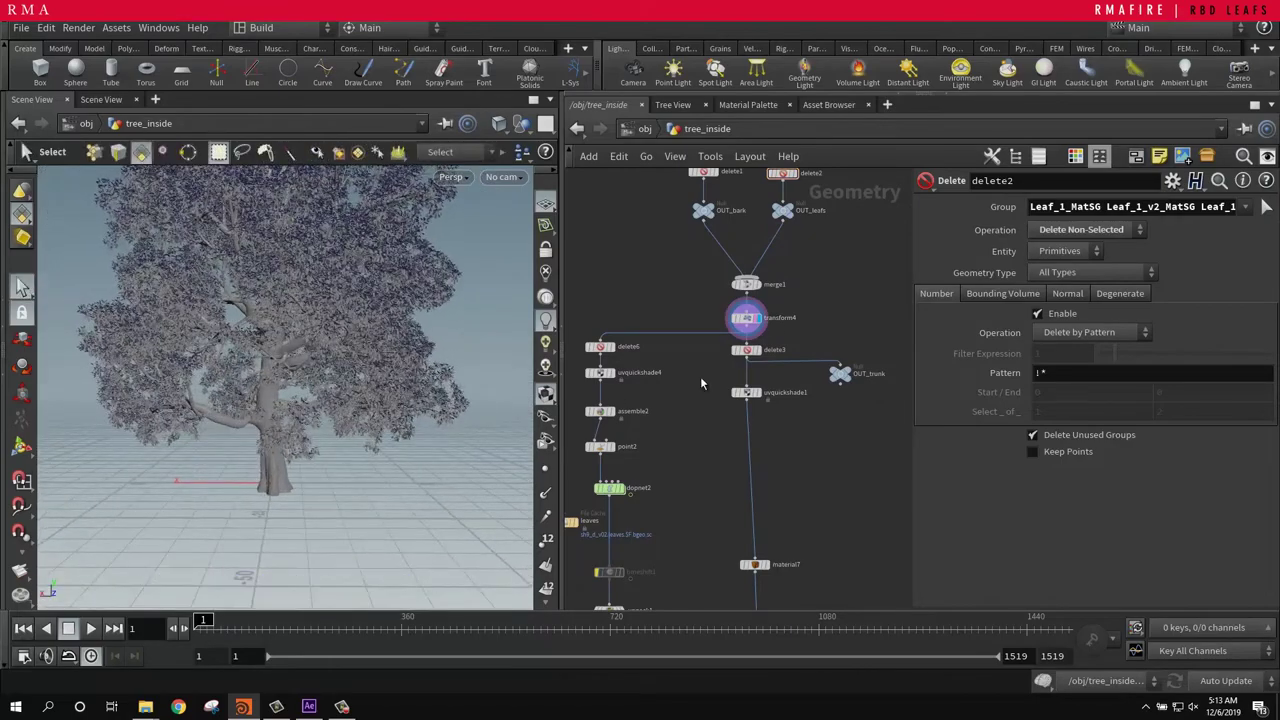
middle_click_drag(284, 308, 292, 478, "alt")
right_click_drag(291, 478, 297, 346)
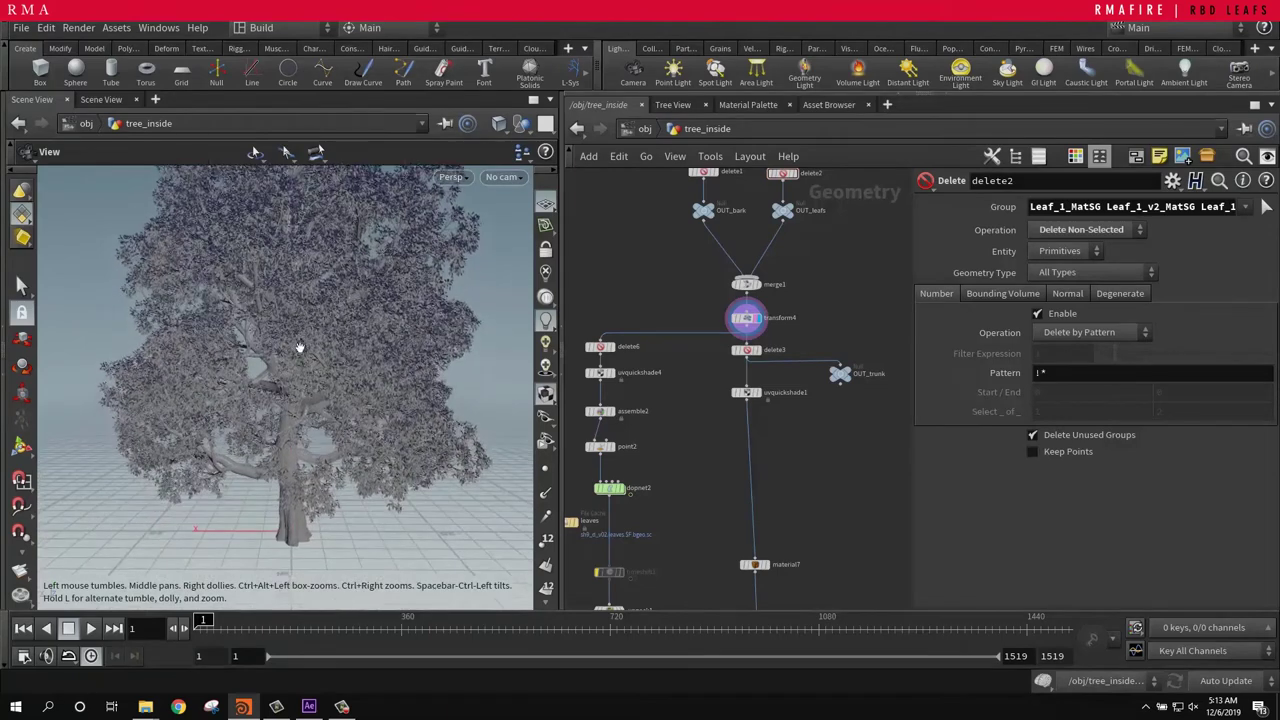
key("s")
Step: Display the delete3 node below transform4 to view the tree's trunk and branches
scroll(748, 357, "up", 2)
left_click(757, 351)
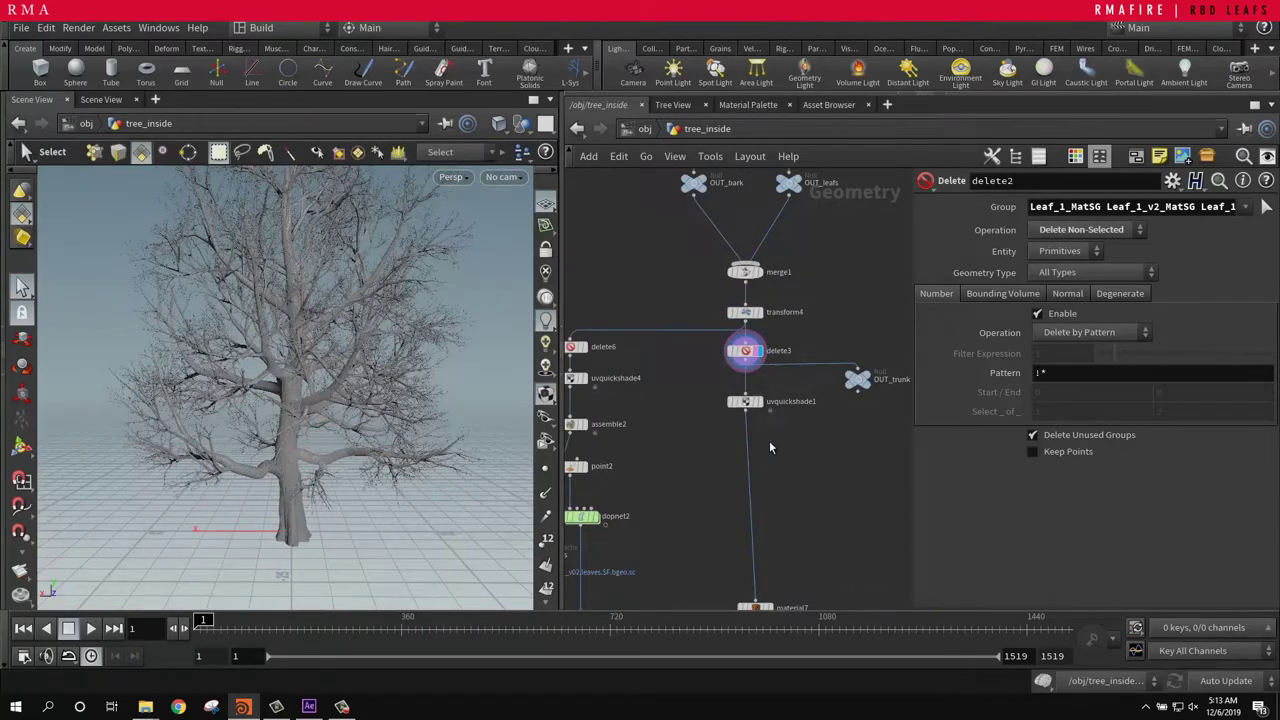
Step: Display the uvquickshade1 node below delete3 and select it to show its texture map parameters
scroll(770, 447, "down", 3)
middle_click_drag(800, 463, 810, 417)
scroll(791, 388, "up", 2)
left_click(768, 372)
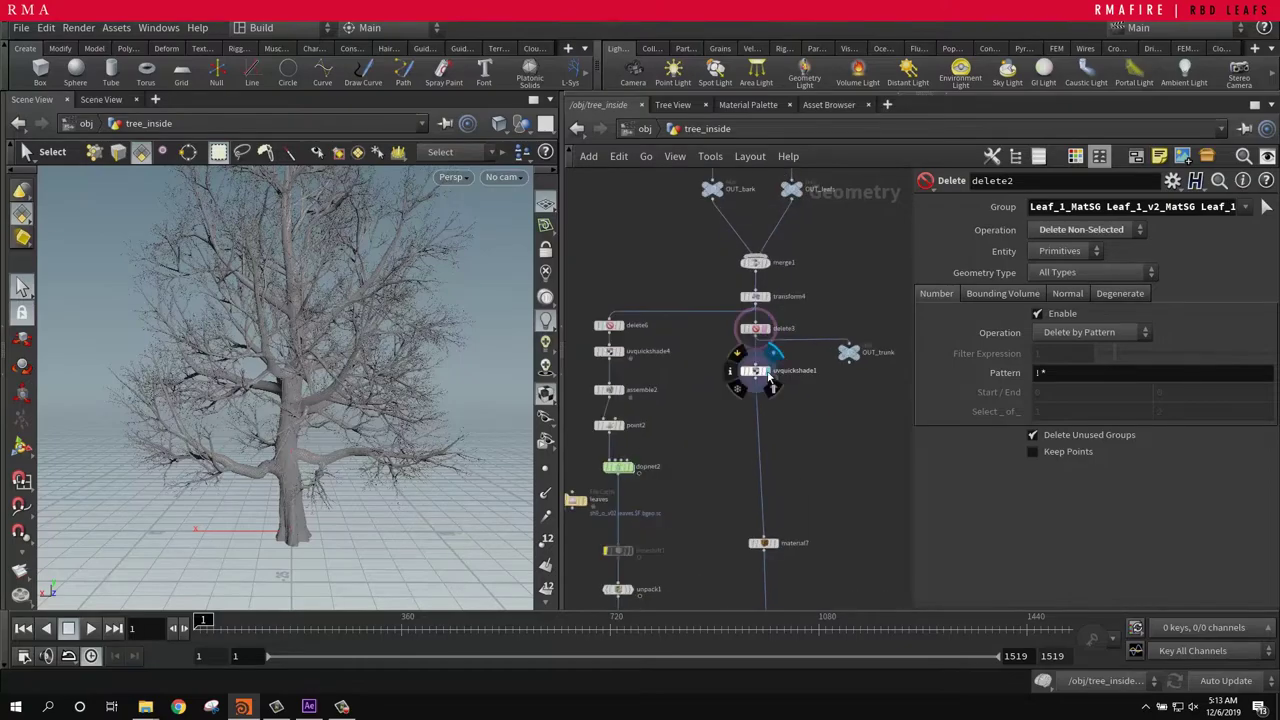
left_click_drag(786, 407, 747, 367)
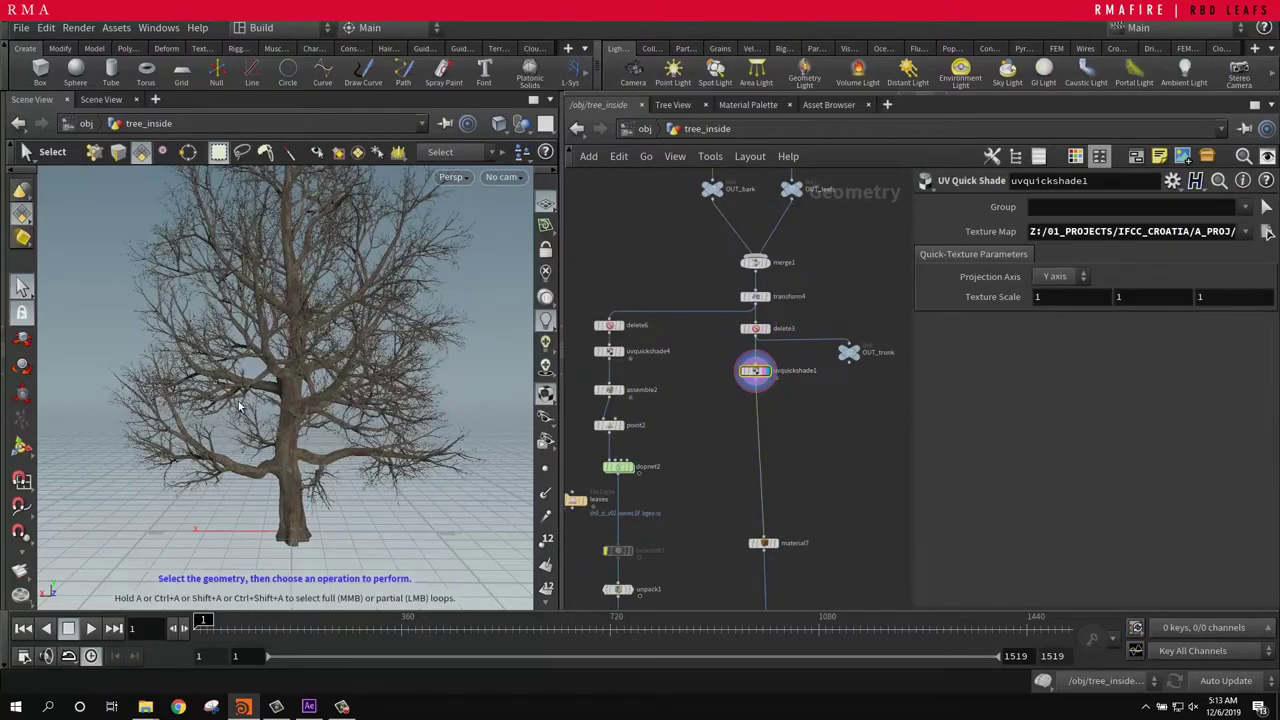
Step: Examine the bark texture up close on the trunk and main branches from several angles and distances
right_click_drag(239, 406, 640, 381, "alt")
left_click_drag(293, 326, 332, 292, "alt")
right_click_drag(275, 399, 428, 323, "alt")
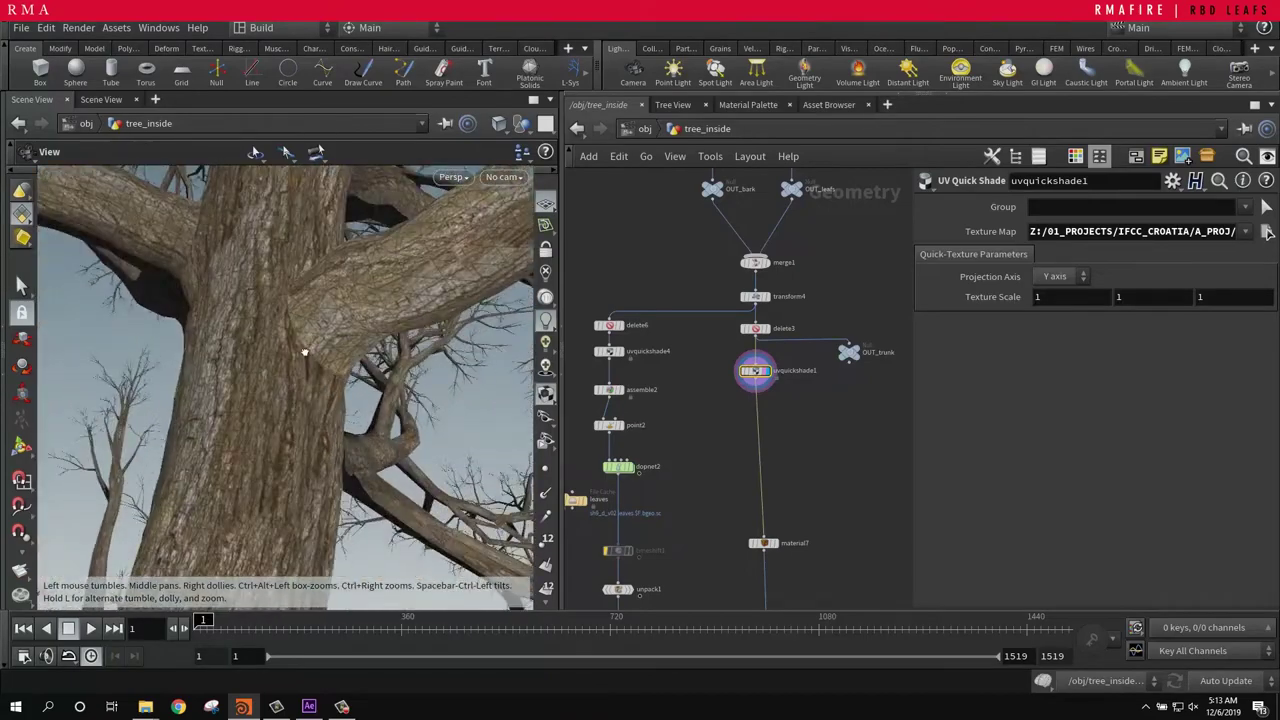
left_click_drag(305, 352, 301, 384, "alt")
right_click_drag(301, 384, 108, 527, "alt")
left_click_drag(308, 390, 311, 424, "alt")
middle_click_drag(285, 272, 246, 392, "alt")
right_click_drag(246, 392, 688, 286, "alt")
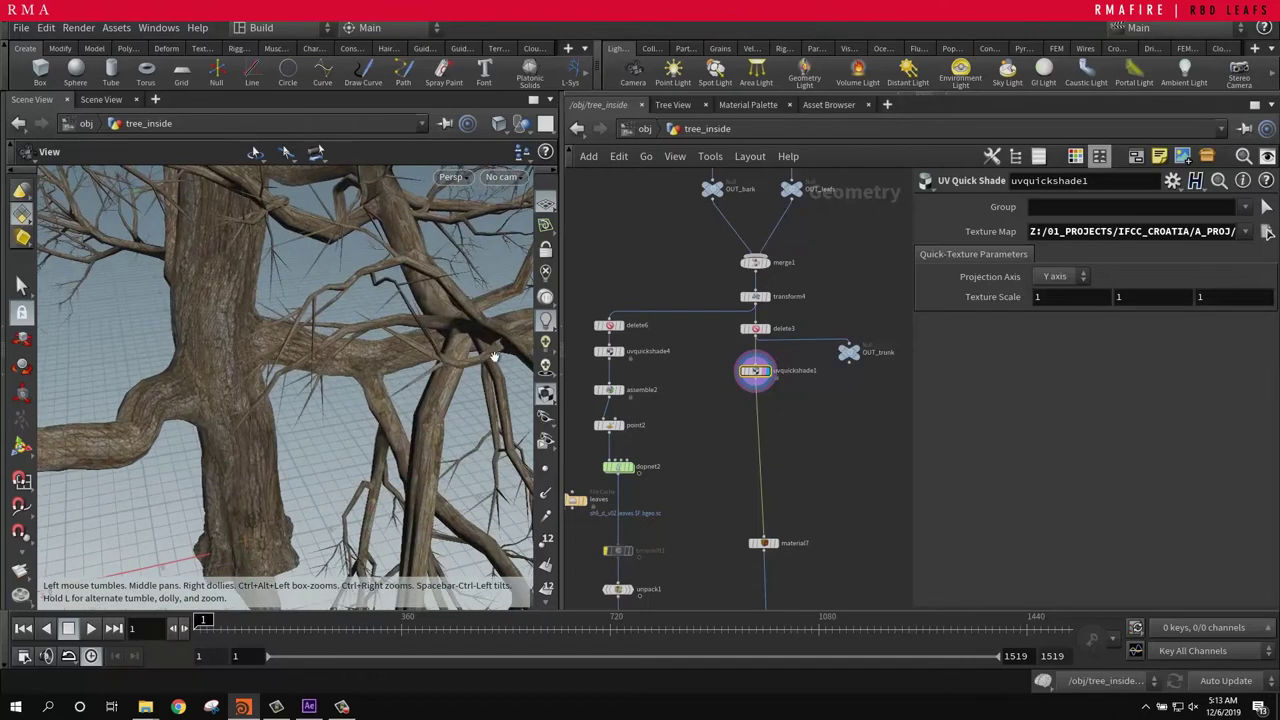
Step: Display the delete3 node and spread out the nodes below it, moving uvquickshade1 further down and OUT_trunk further aside
scroll(810, 312, "up", 4)
left_click(720, 352)
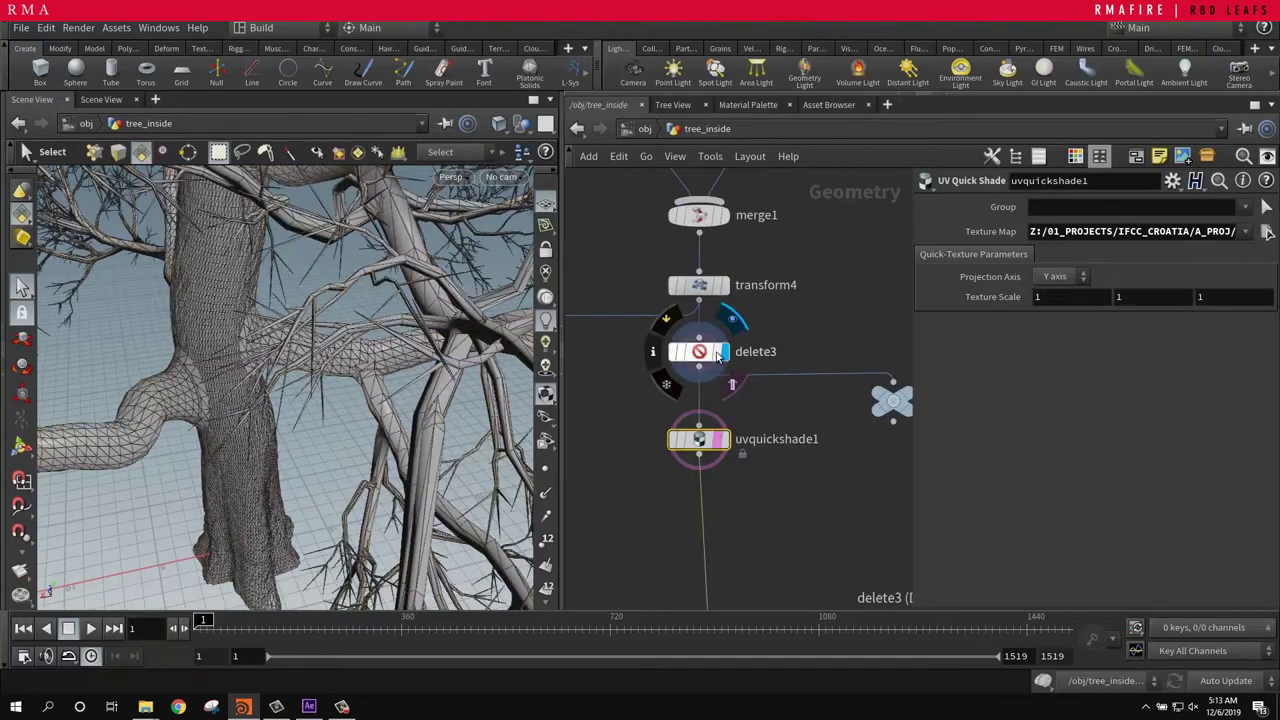
left_click_drag(805, 338, 690, 371)
left_click(690, 446)
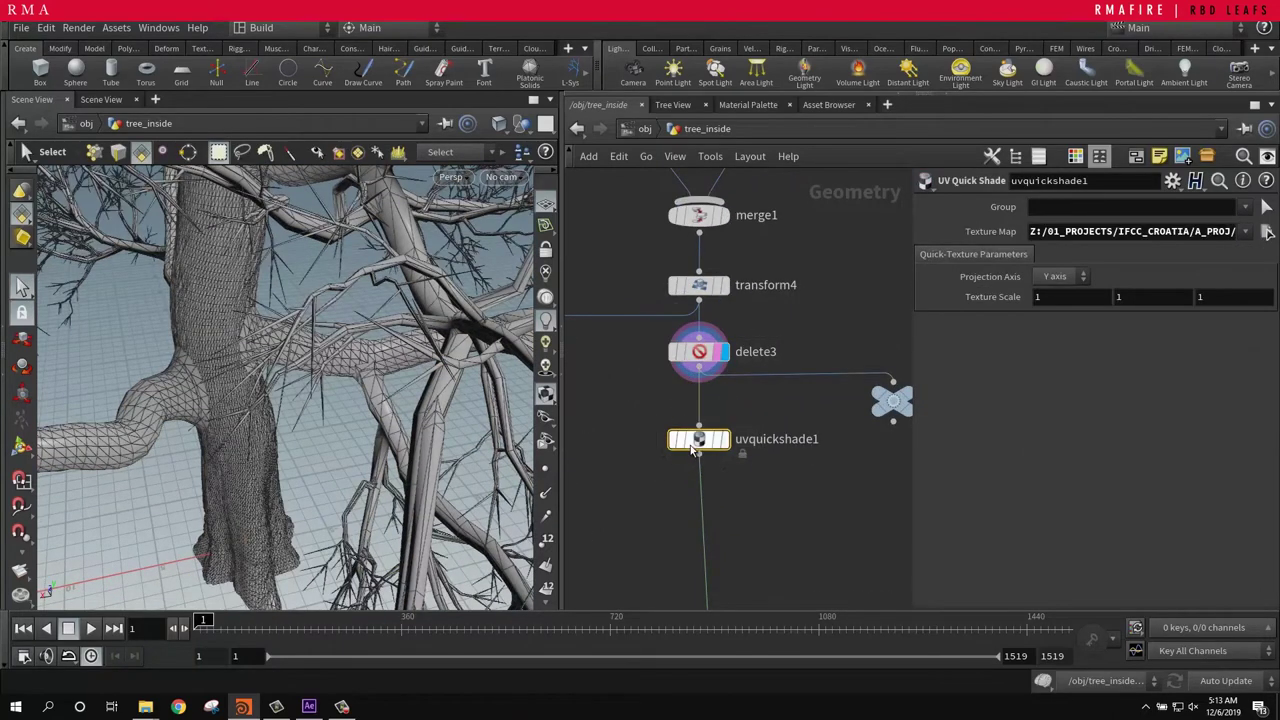
left_click_drag(692, 448, 692, 478)
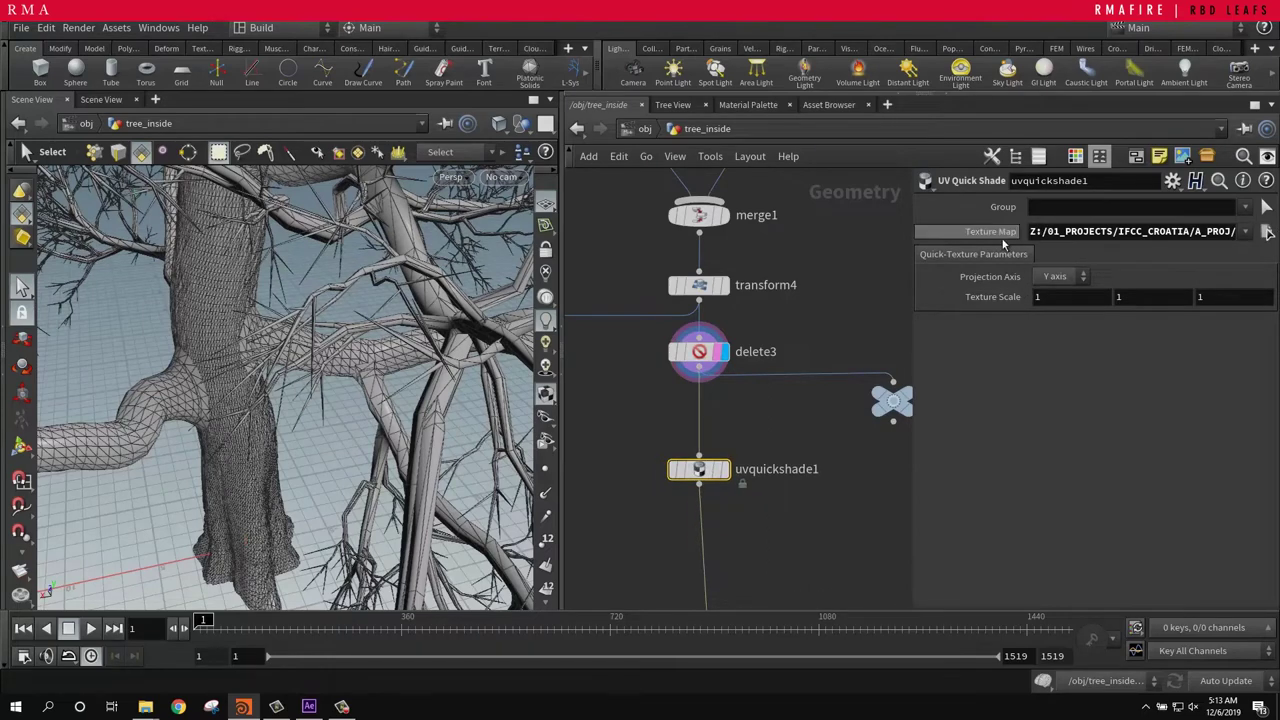
middle_click_drag(837, 453, 664, 449)
left_click_drag(716, 402, 827, 398)
middle_click_drag(733, 440, 838, 430)
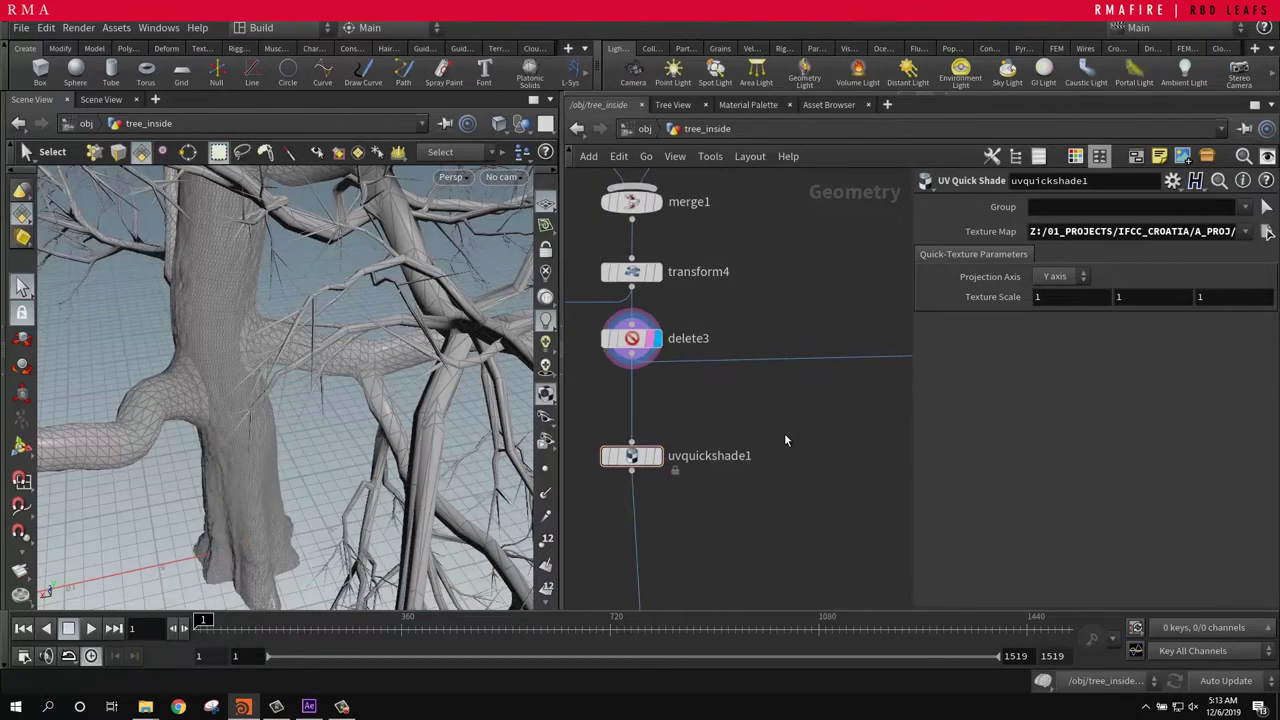
Step: Add a UV Quick Shade node beside uvquickshade1, connect it to the output of delete3 and display it
key("Tab")
type("uv qu")
key("Return")
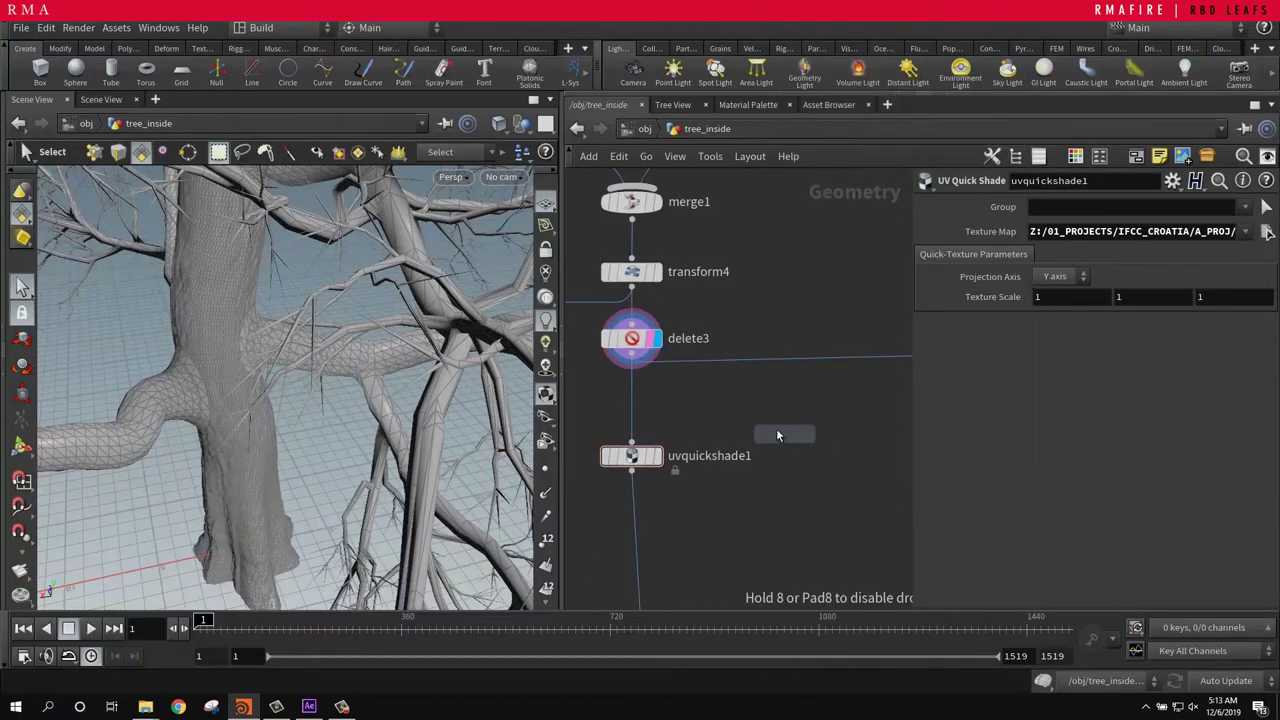
left_click(797, 458)
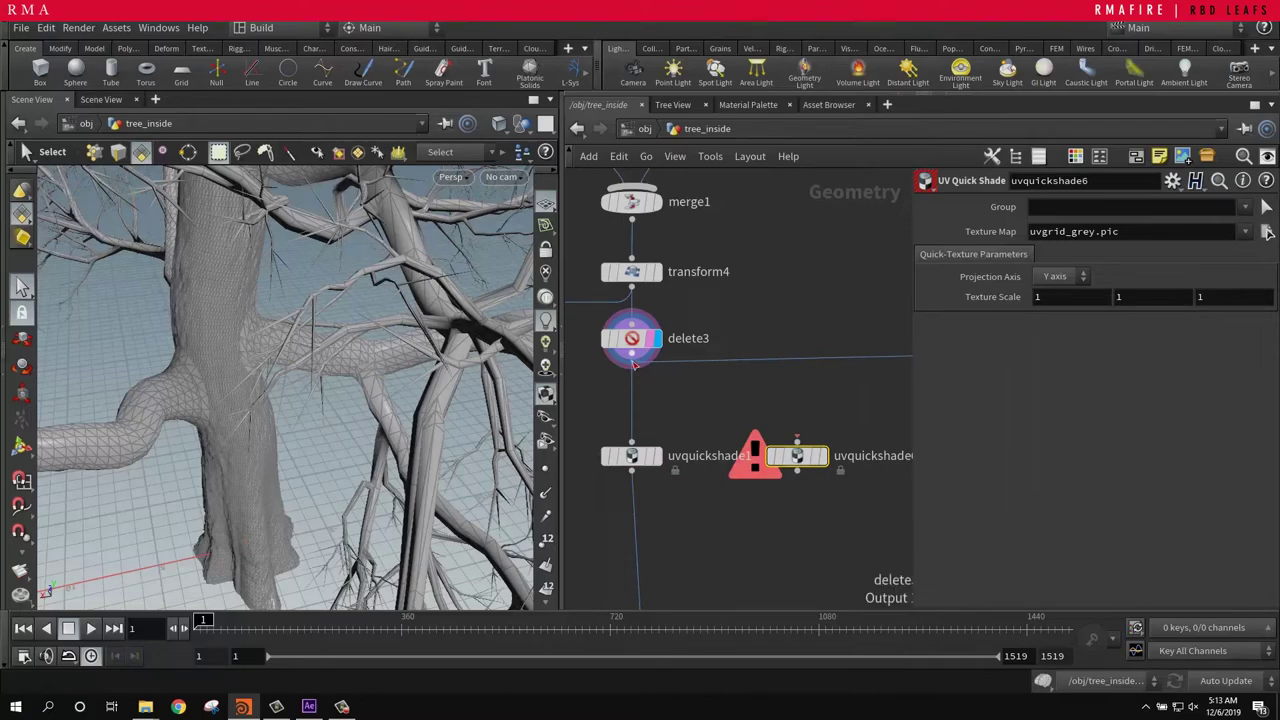
left_click_drag(632, 366, 797, 442)
left_click(822, 456)
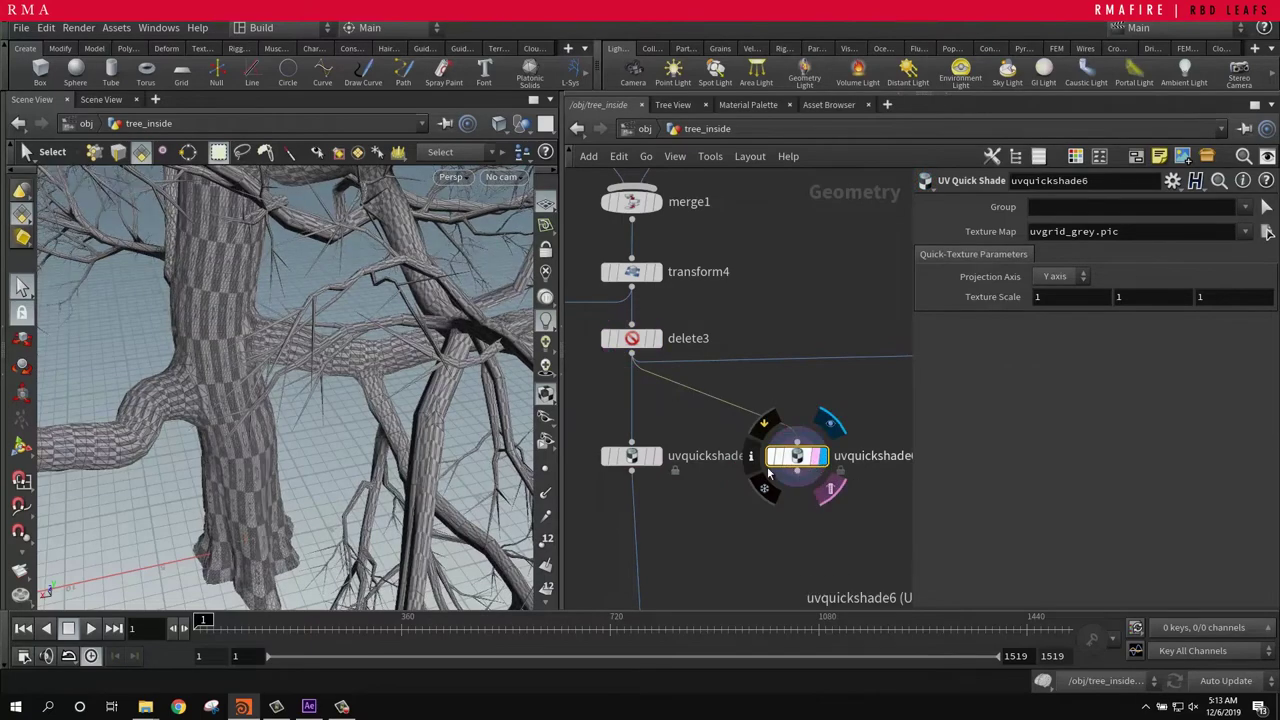
Step: Display and select uvquickshade1 again to check its texture map and examine the textured tree from further away
left_click(655, 456)
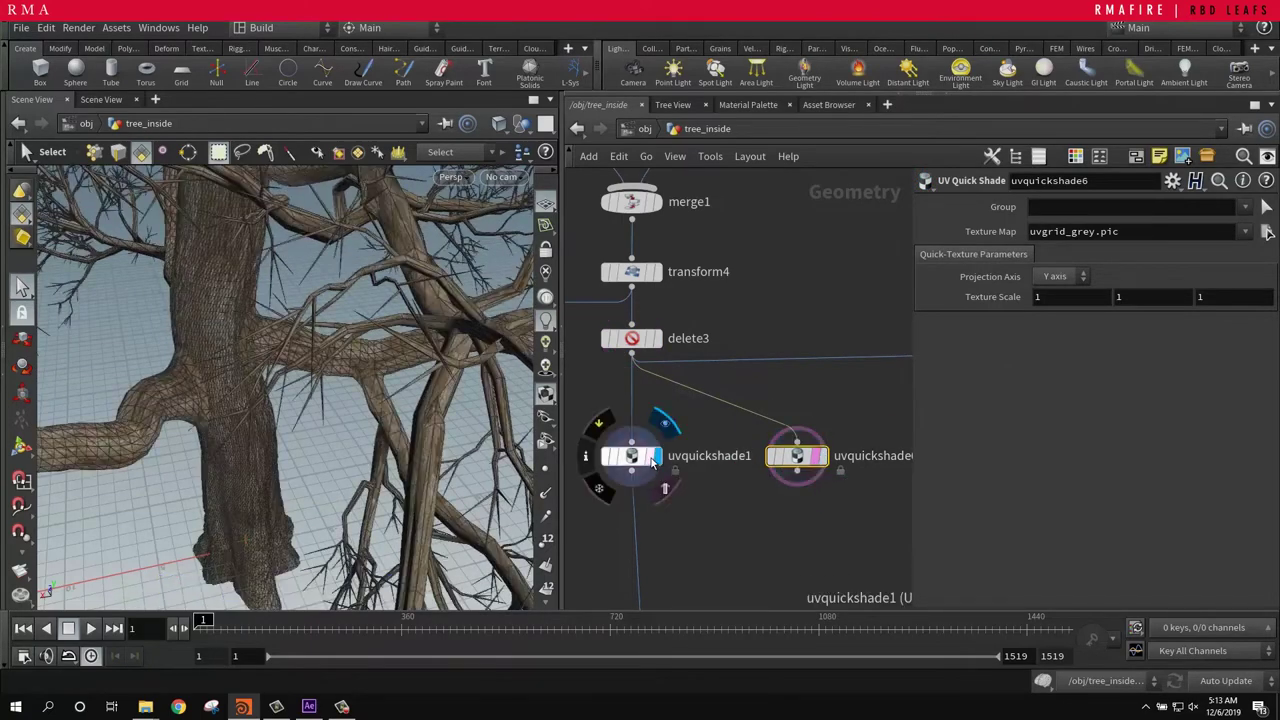
left_click(624, 456)
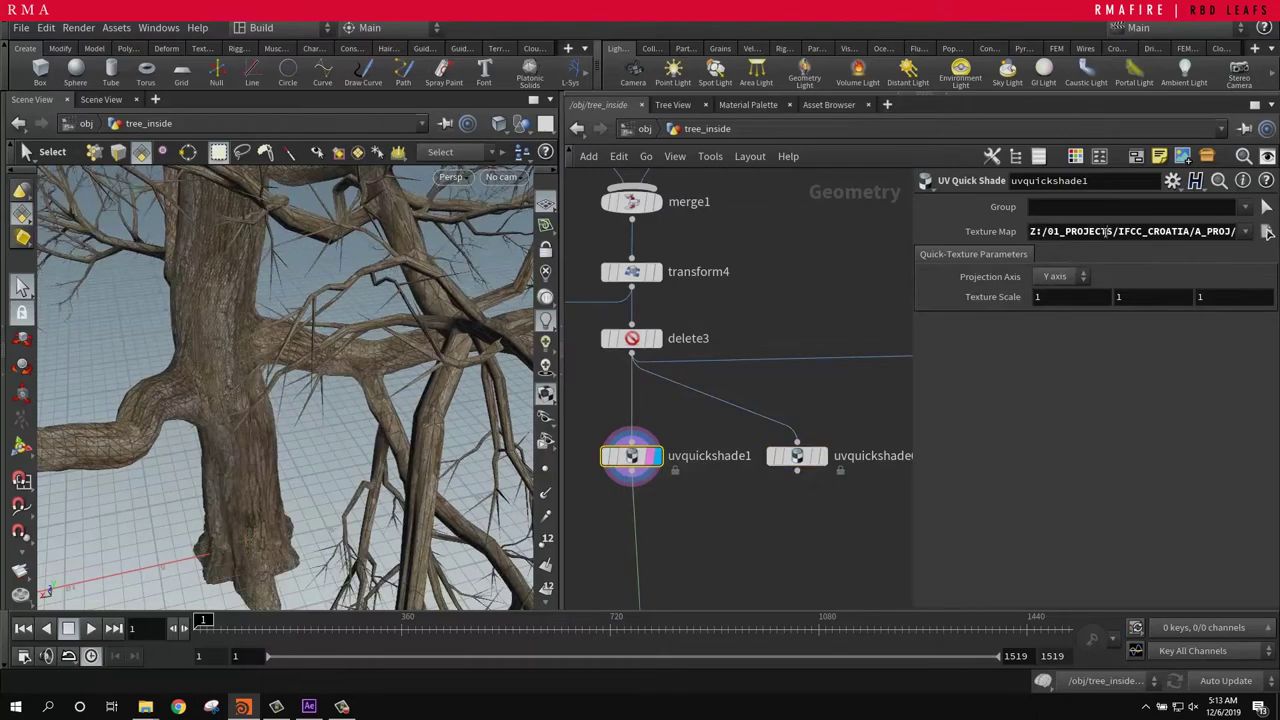
left_click(1105, 232)
right_click(160, 330)
left_click(221, 293)
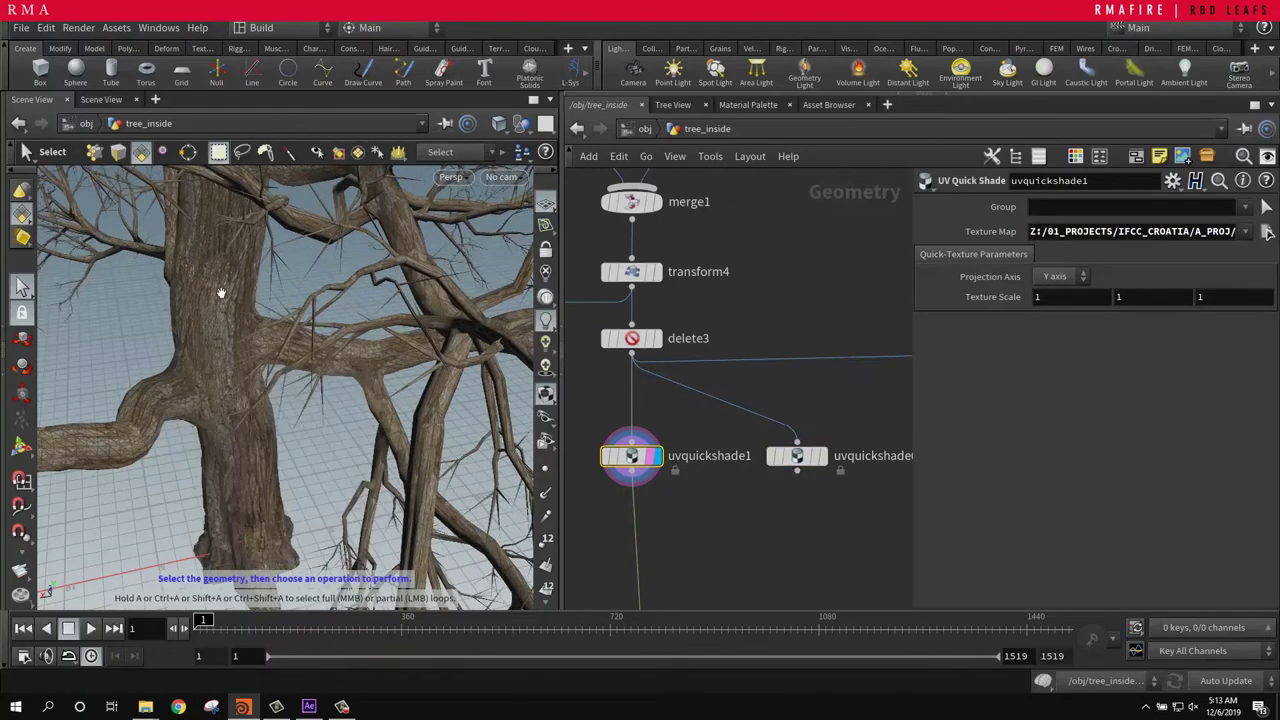
right_click_drag(221, 293, 203, 360)
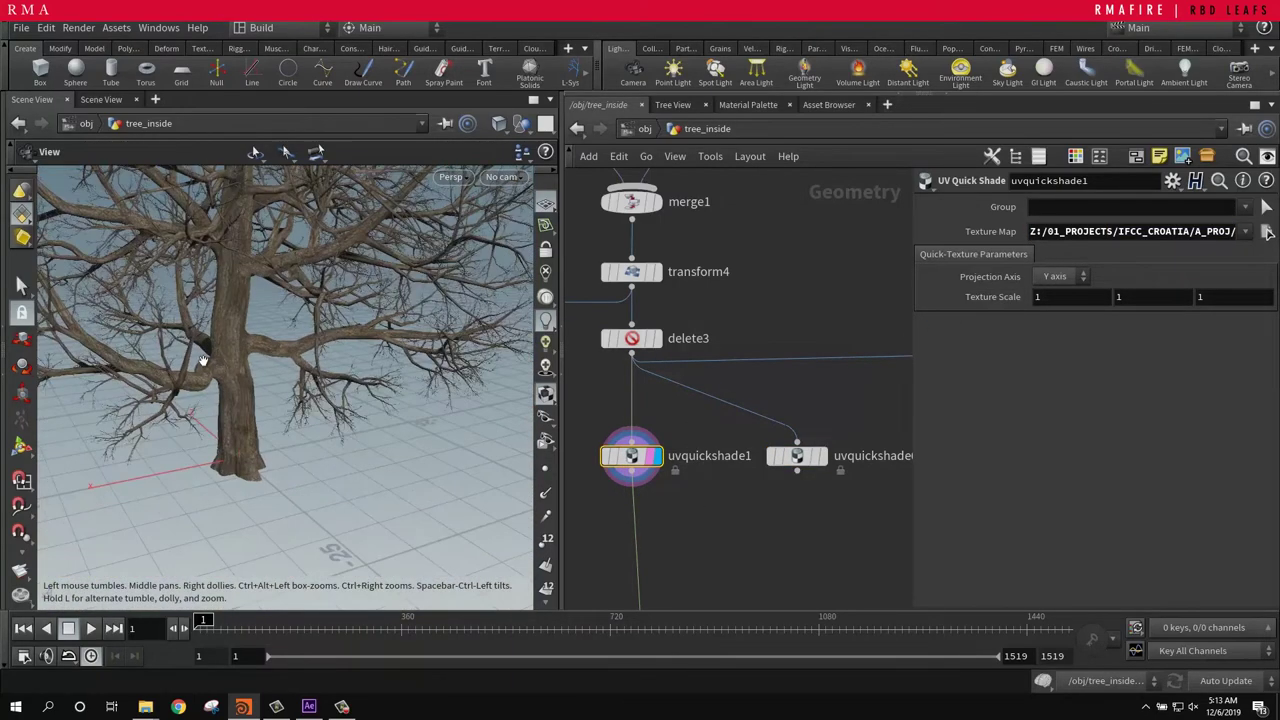
left_click_drag(203, 360, 285, 350)
Step: Display the uvquickshade4 node in the delete6 branch and examine the textured leaves up close
scroll(743, 503, "down", 3)
middle_click_drag(788, 417, 858, 450)
scroll(619, 456, "up", 3)
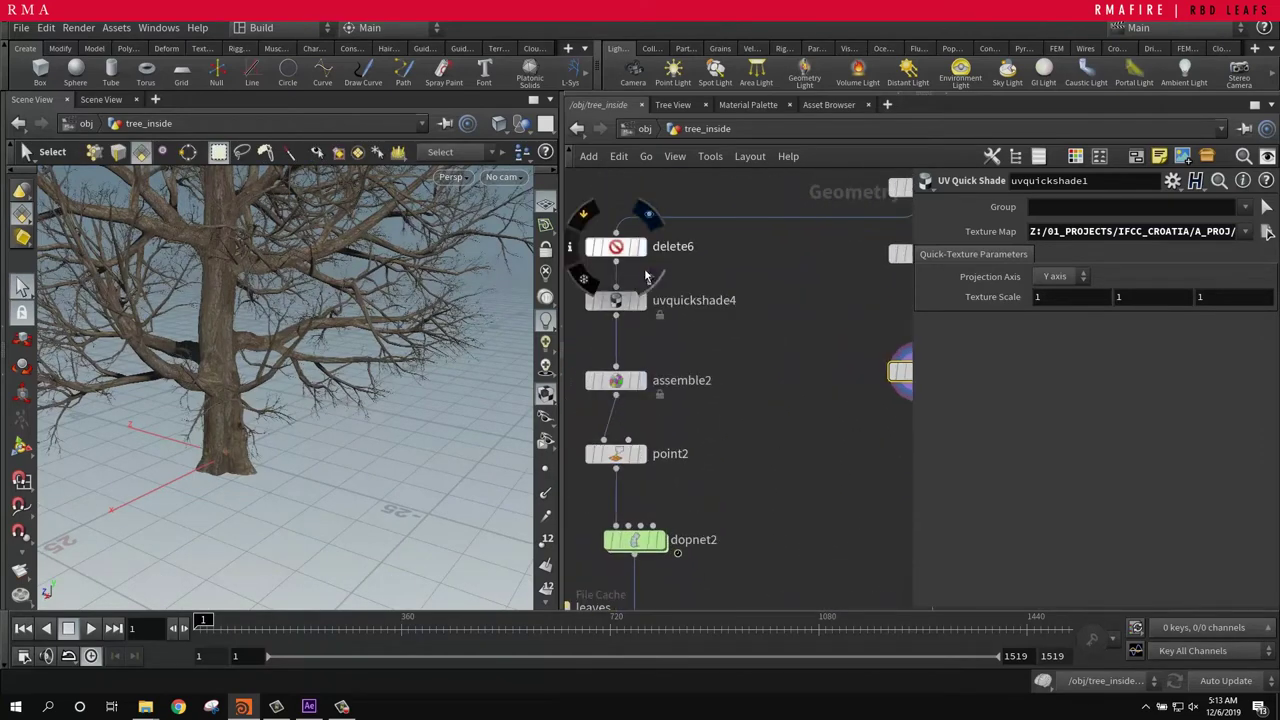
left_click(648, 274)
right_click_drag(391, 317, 663, 311)
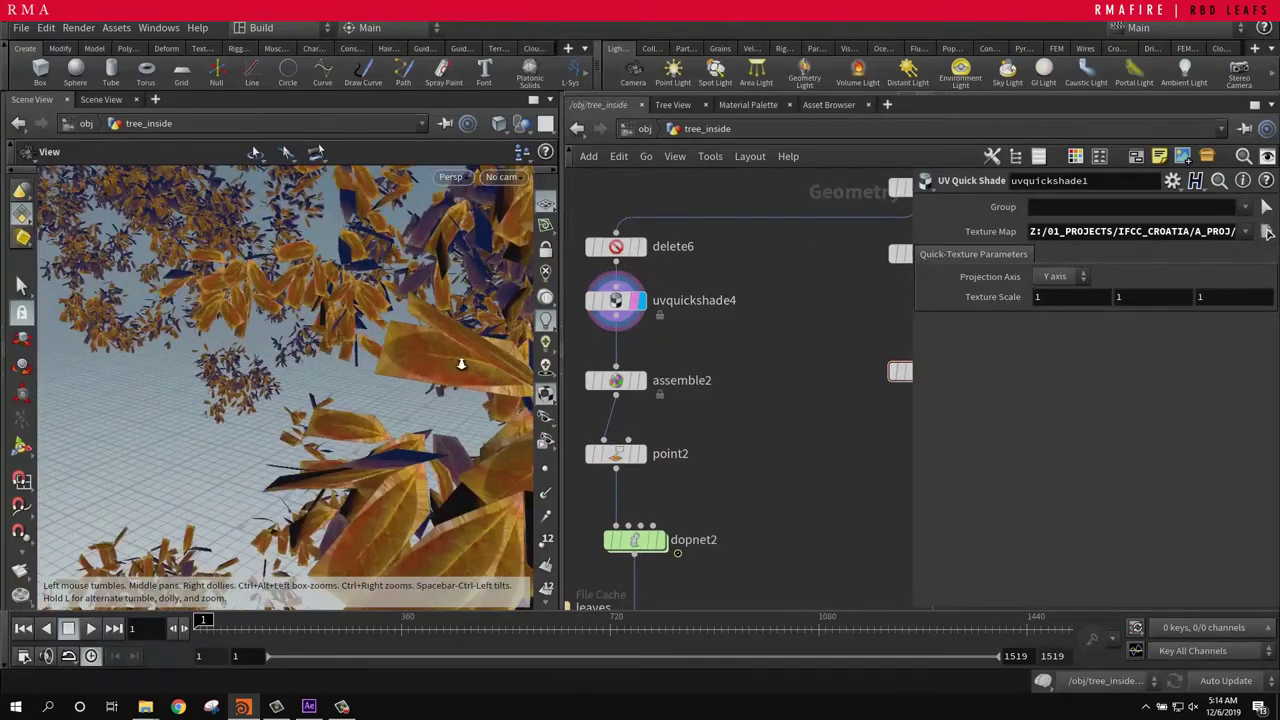
scroll(461, 364, "up", 8)
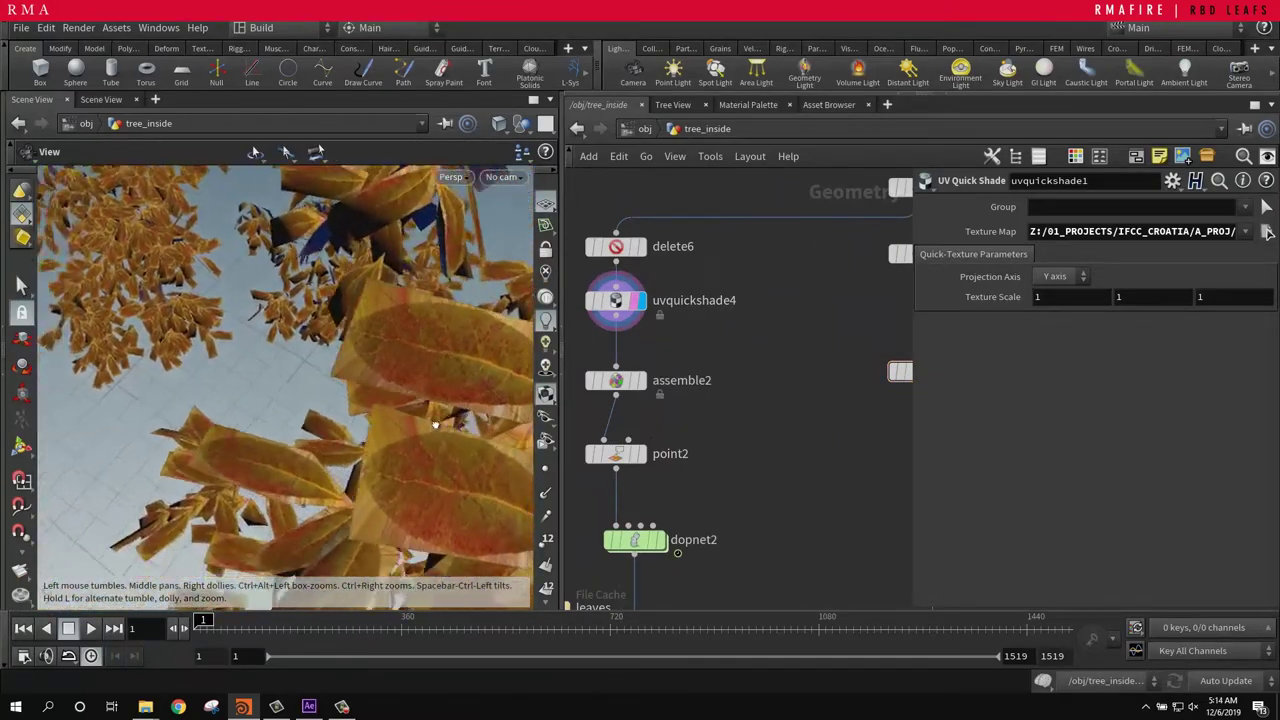
mouse_move(435, 424)
left_mouse_down("alt")
mouse_move(406, 411)
mouse_move(443, 406)
left_mouse_up("alt")
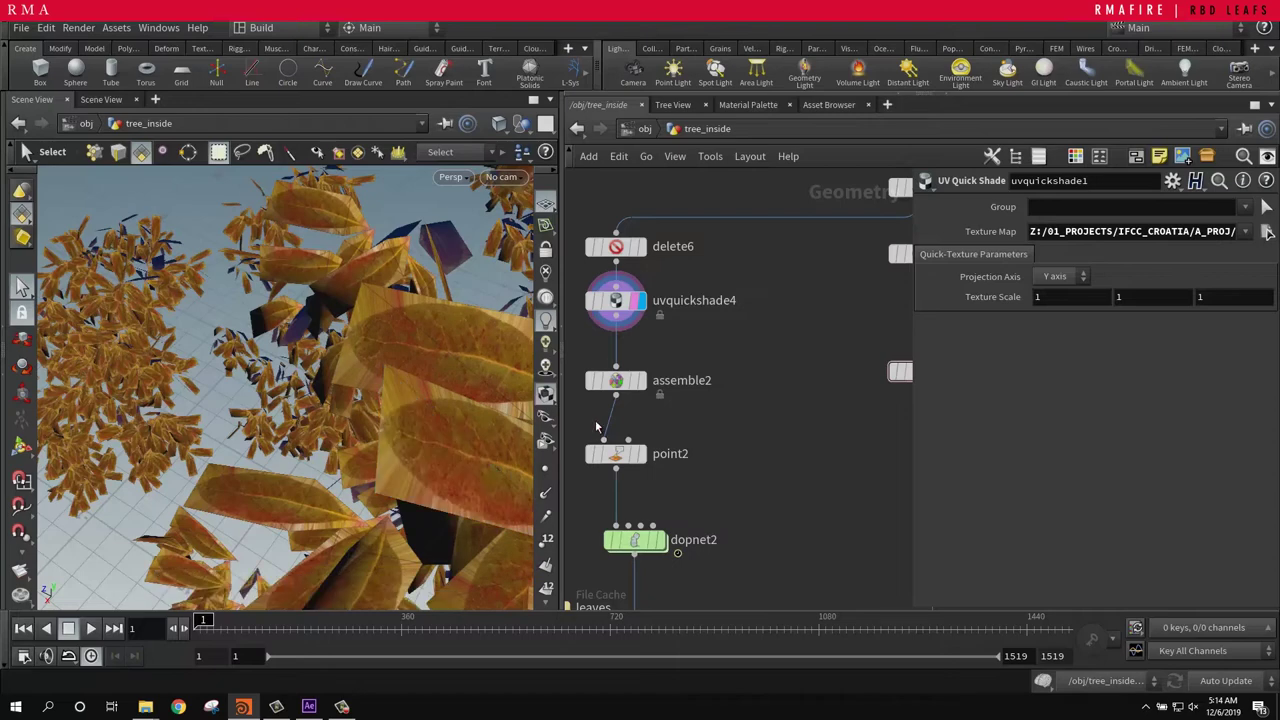
Step: Display and select the assemble2 node to inspect its Create Packed Geometry setting
mouse_move(647, 388)
left_click(649, 348)
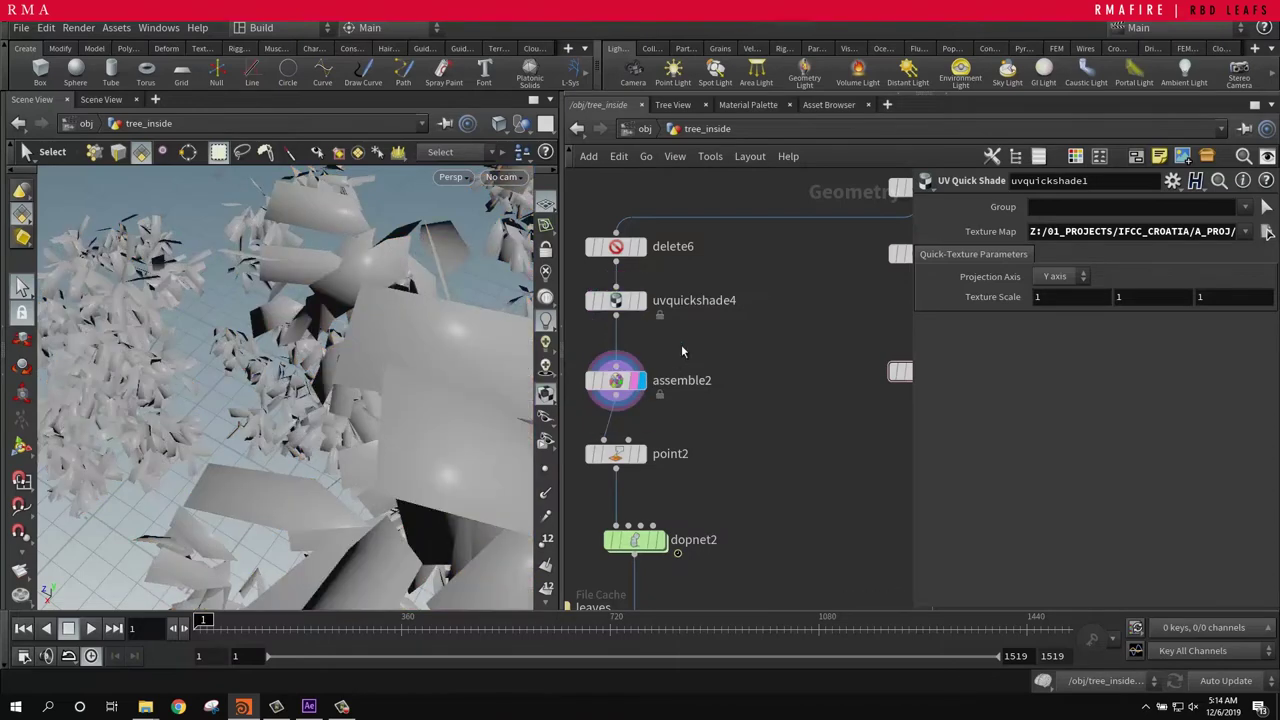
left_click(616, 380)
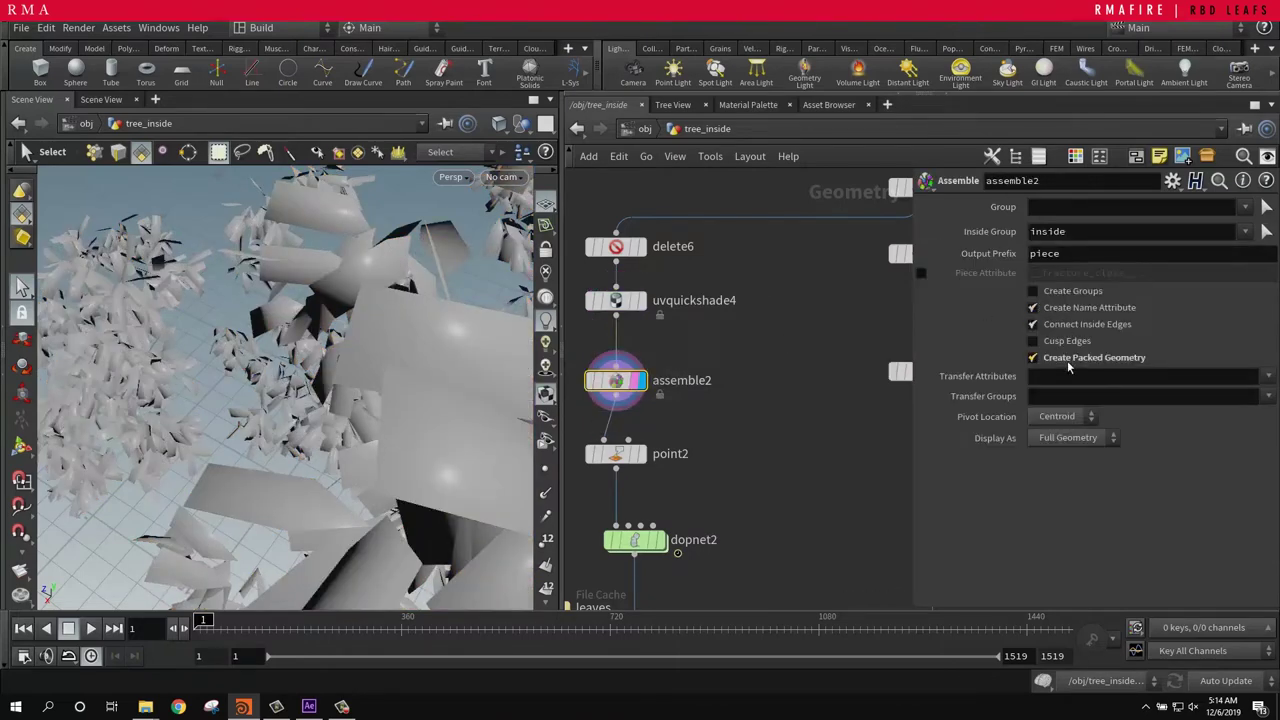
Step: Display and select the point2 node to inspect its Add Normal setting, comparing its leaves with those of assemble2
left_click(641, 455)
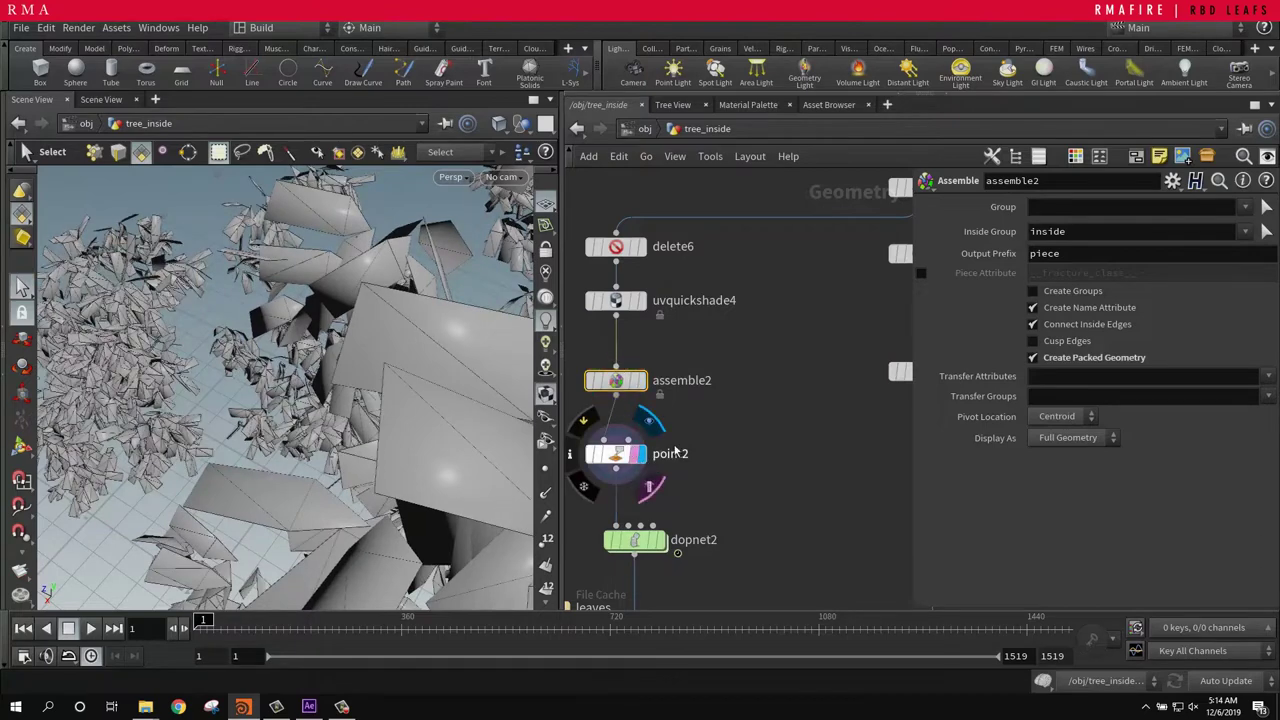
left_click(618, 458)
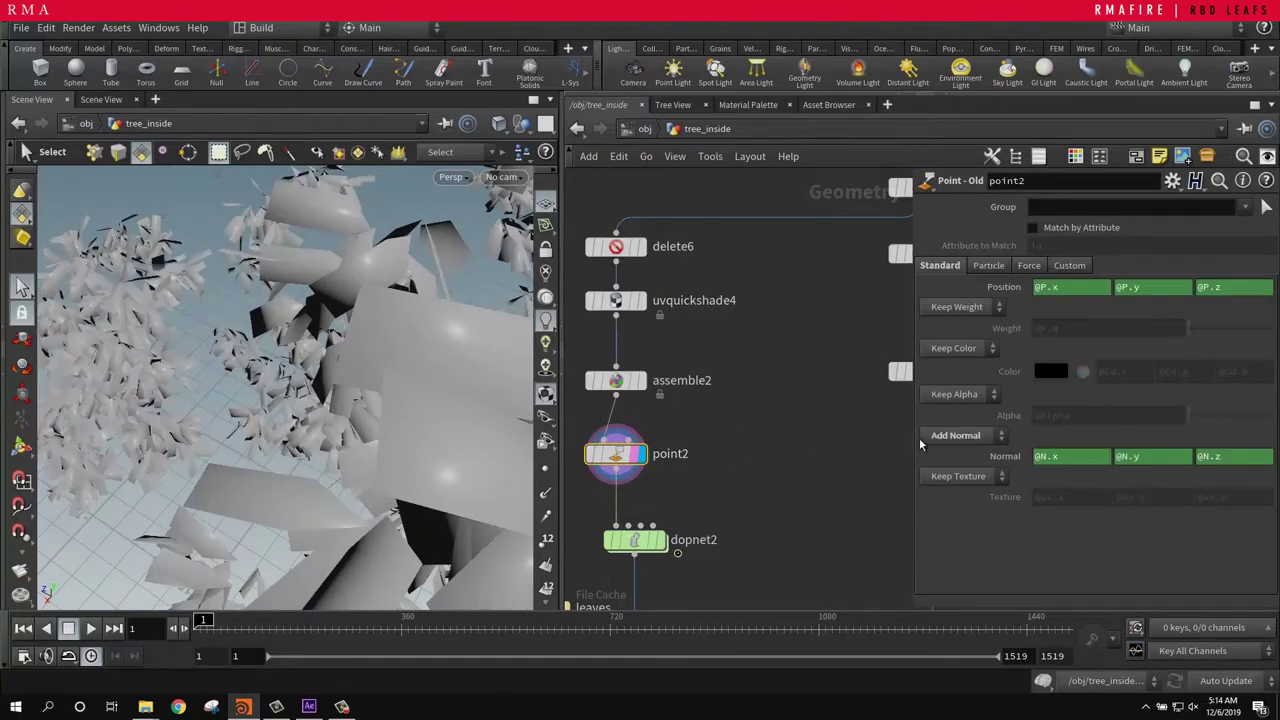
key("space")
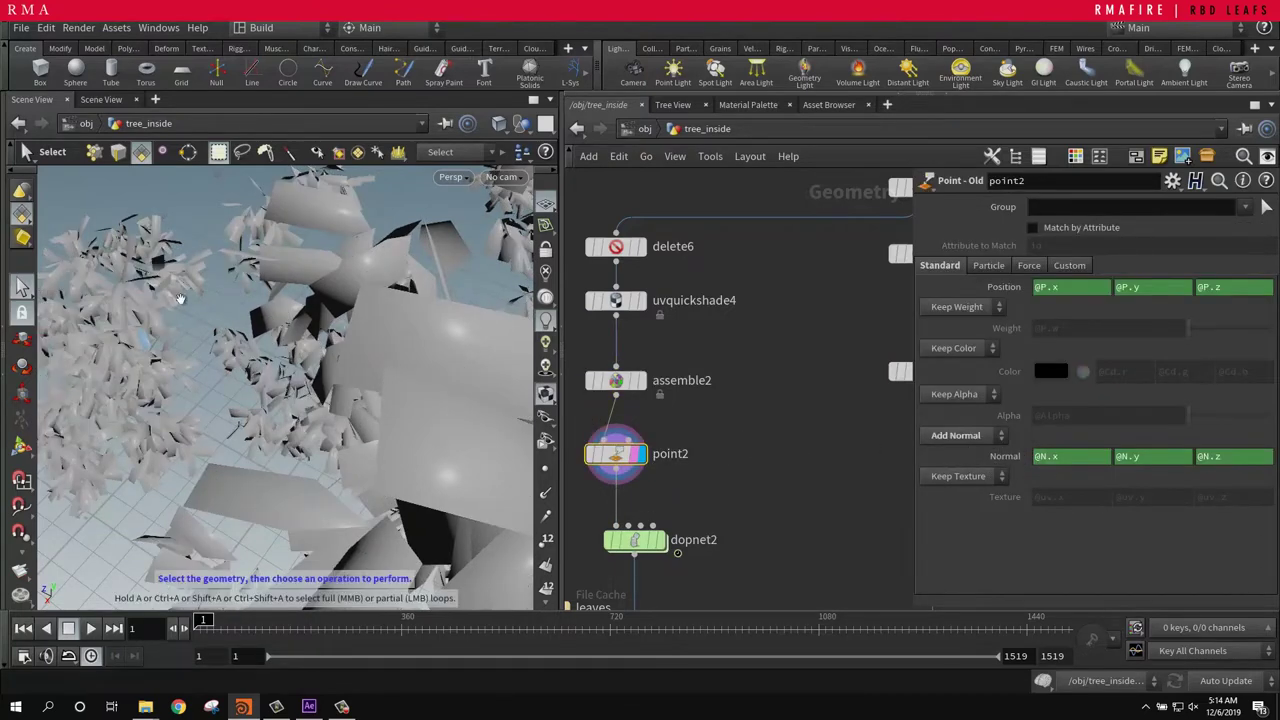
left_click_drag(345, 345, 396, 322)
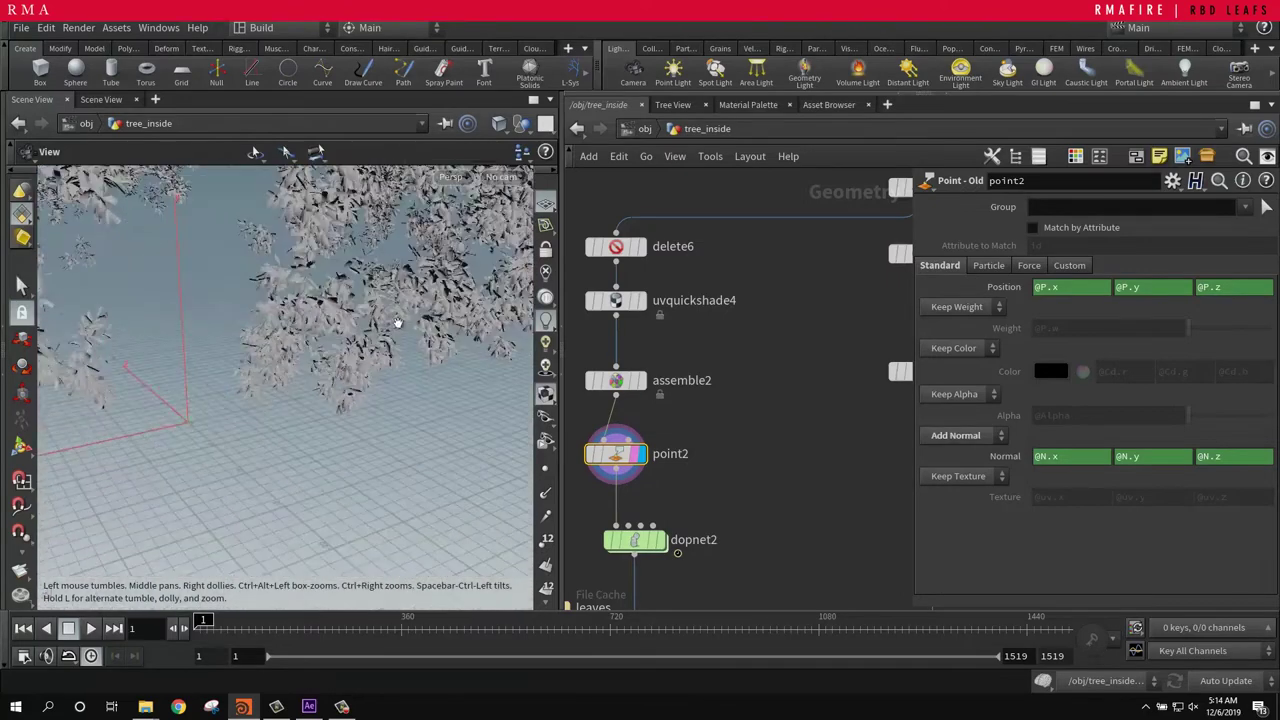
left_click(640, 384)
left_click(640, 385)
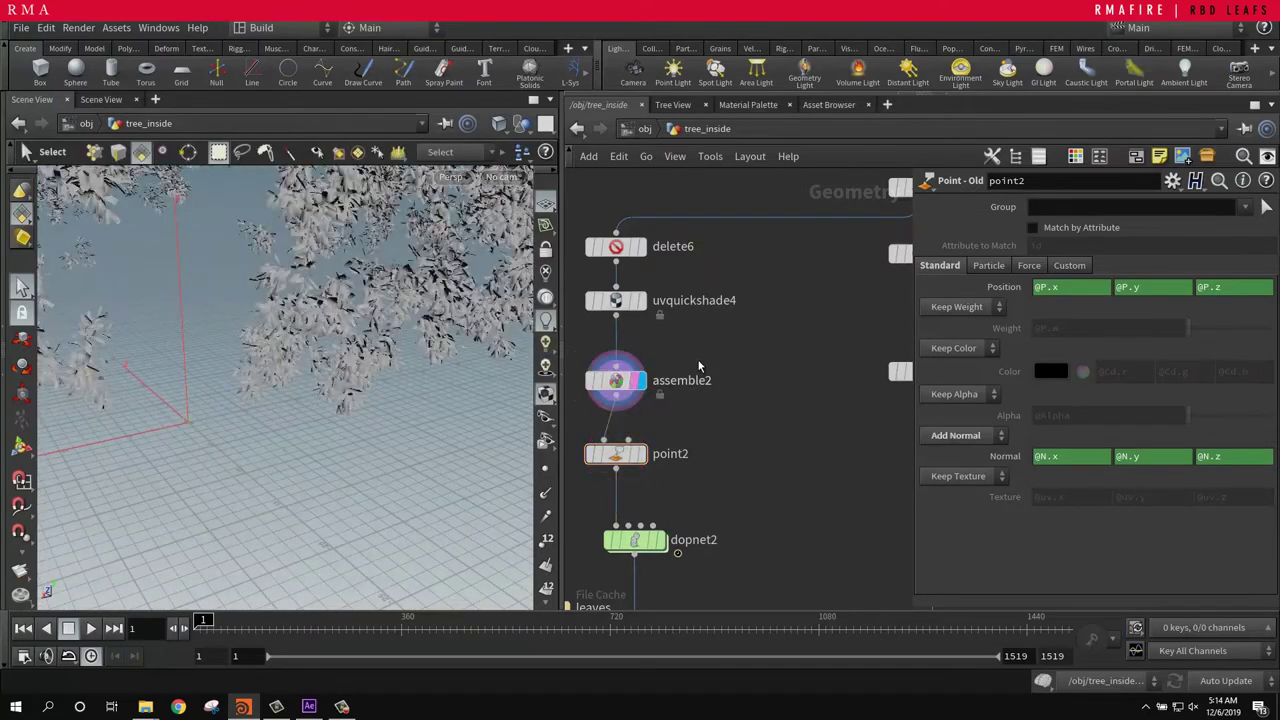
left_click(640, 455)
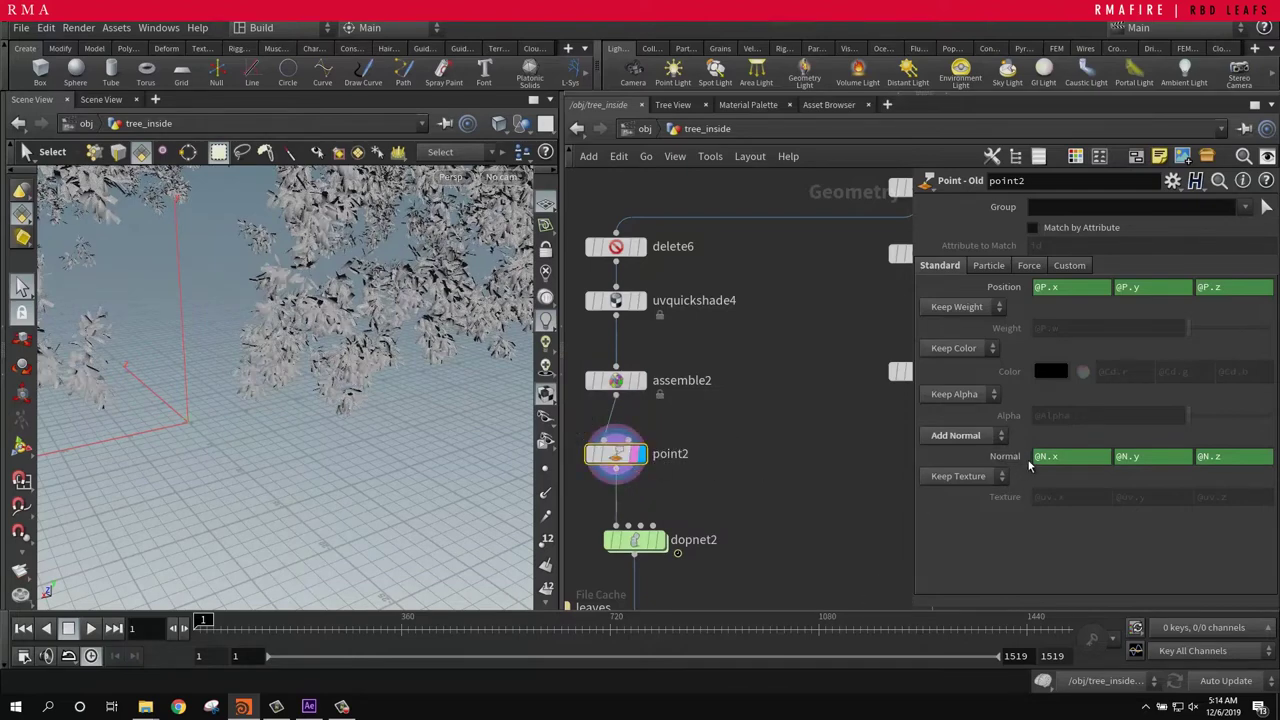
Step: Display and enter the dopnet2 simulation network, inspecting the parameters of rbdpackedobject1 and popforce1
middle_click_drag(731, 563, 737, 417)
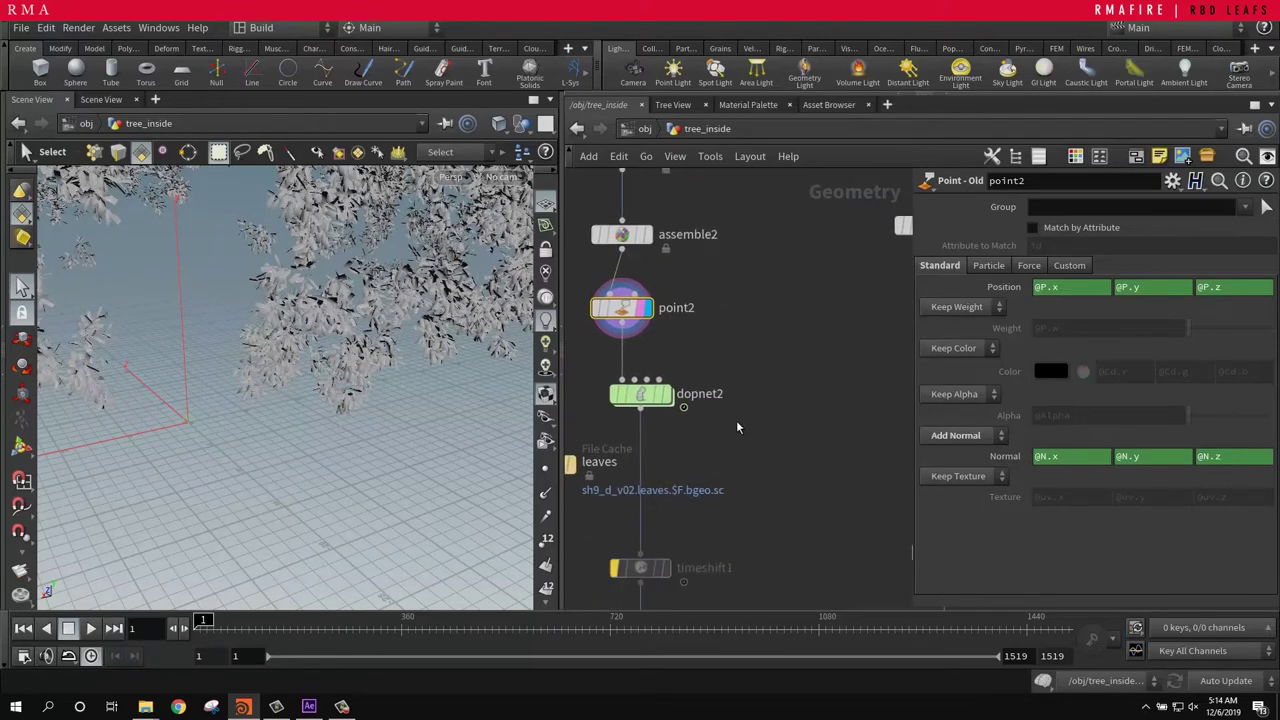
left_click(670, 395)
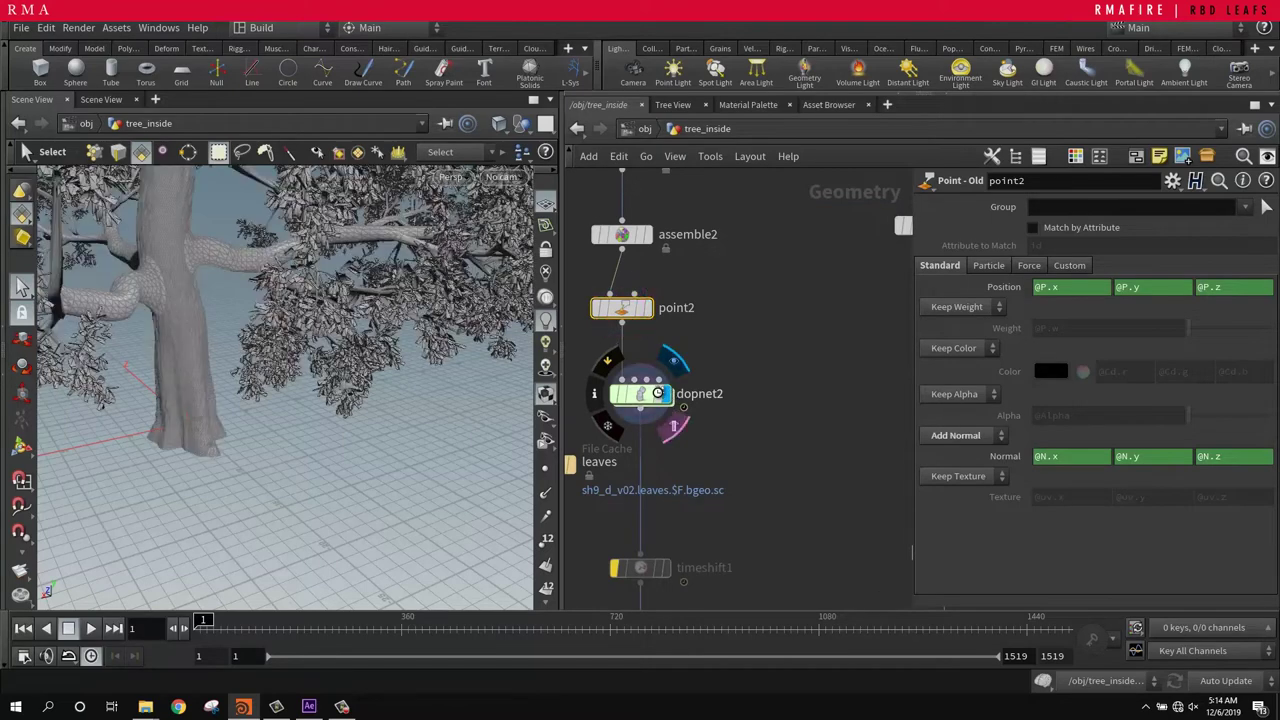
double_click(645, 394)
scroll(665, 427, "down", 4)
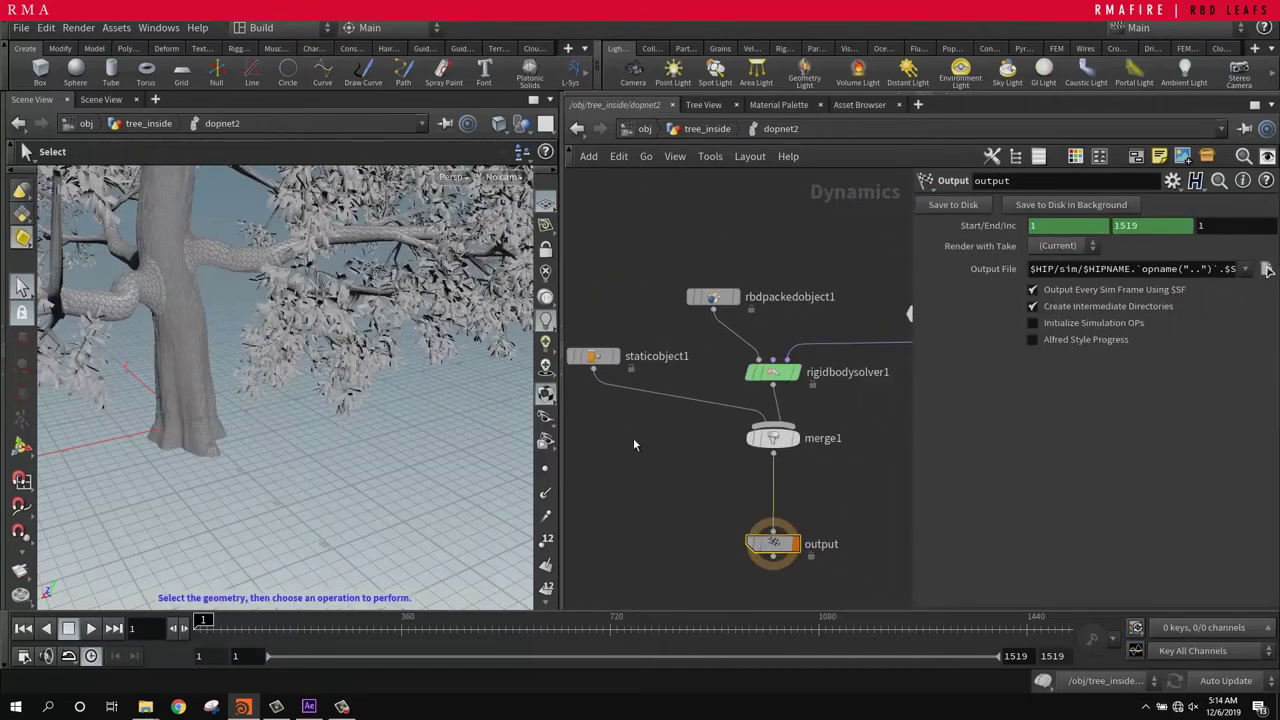
left_click_drag(740, 345, 742, 346)
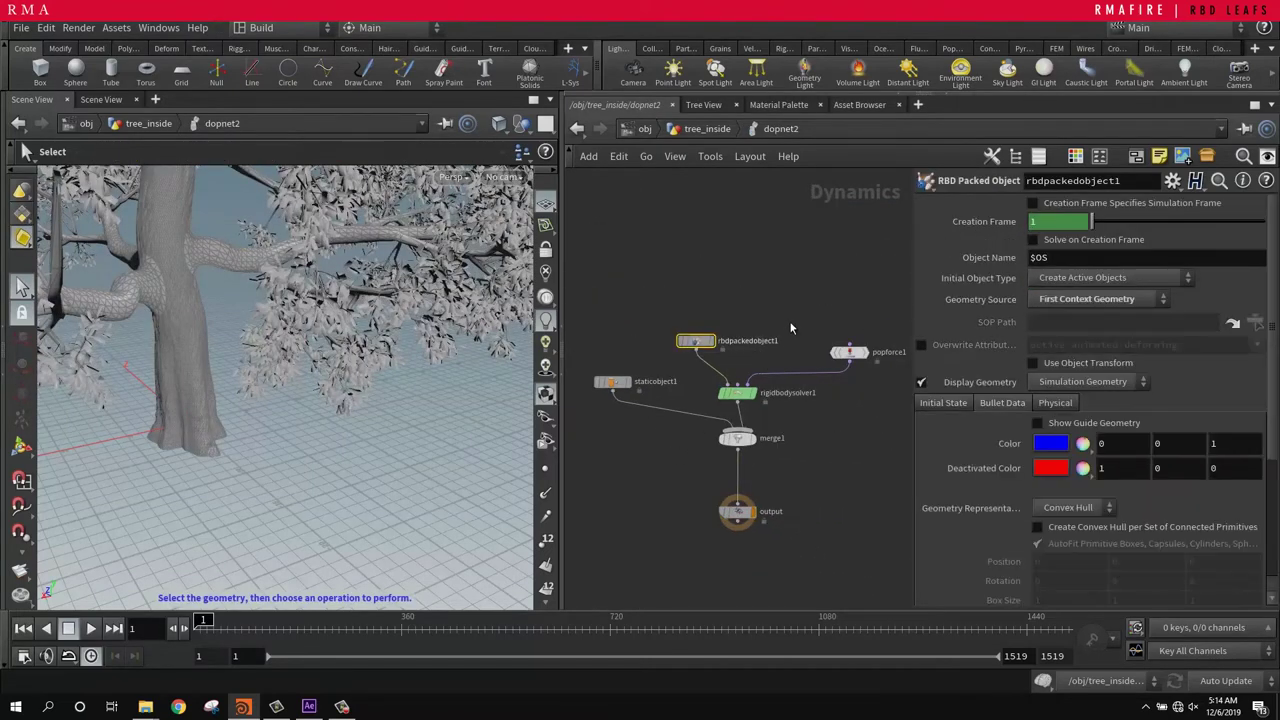
left_click_drag(806, 302, 886, 379)
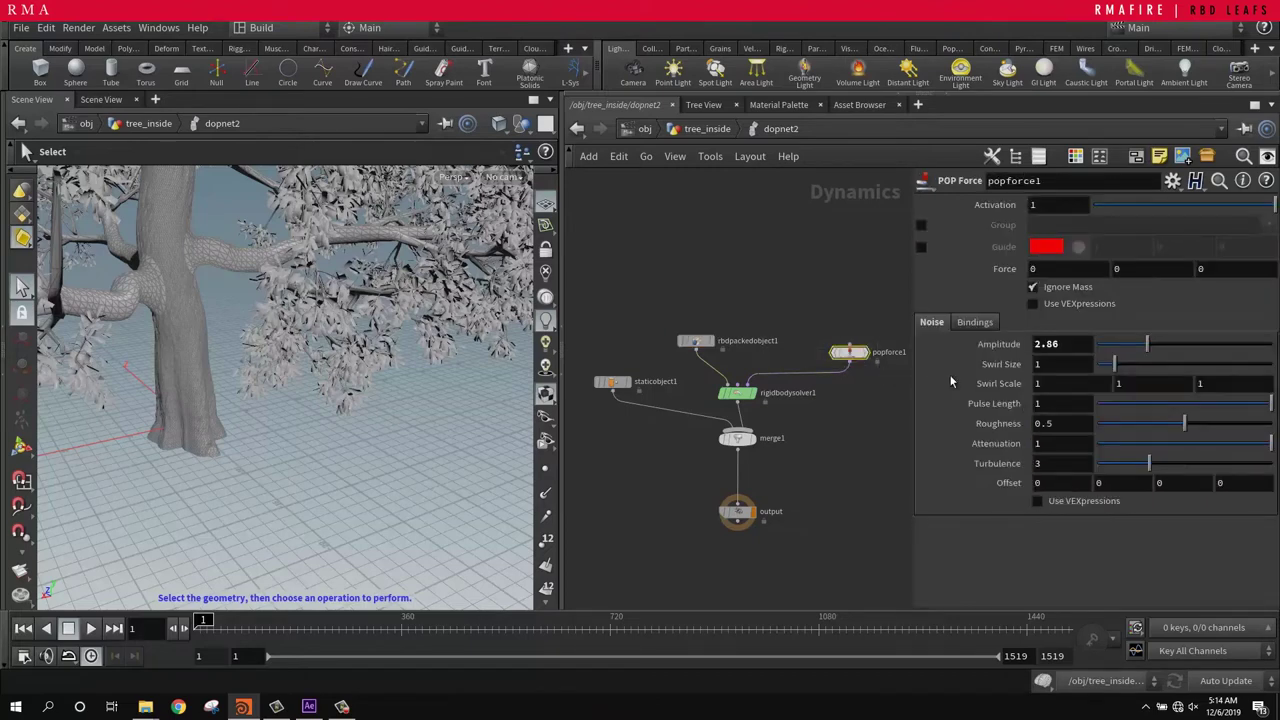
Step: Display staticobject1 to examine its OUT_trunk collision geometry, and switch the display back to the output node
left_click(622, 384)
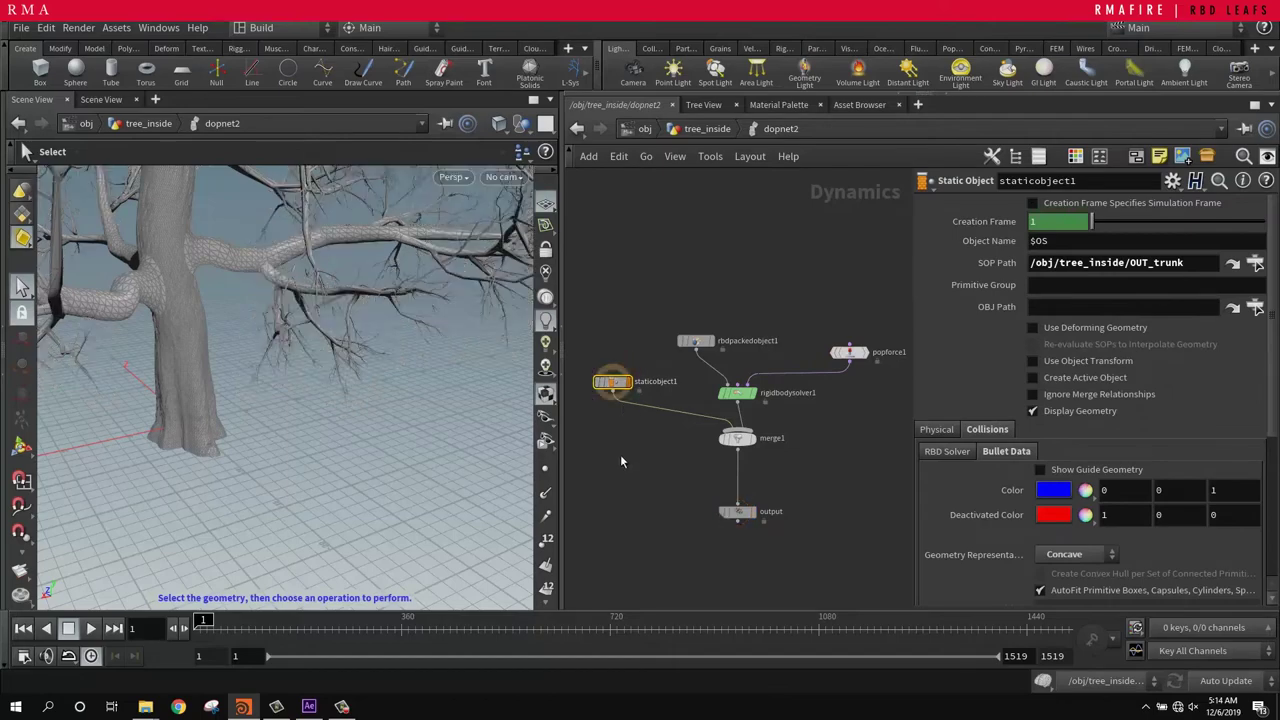
right_click_drag(195, 300, 115, 460, "alt")
middle_click_drag(198, 270, 229, 380, "alt")
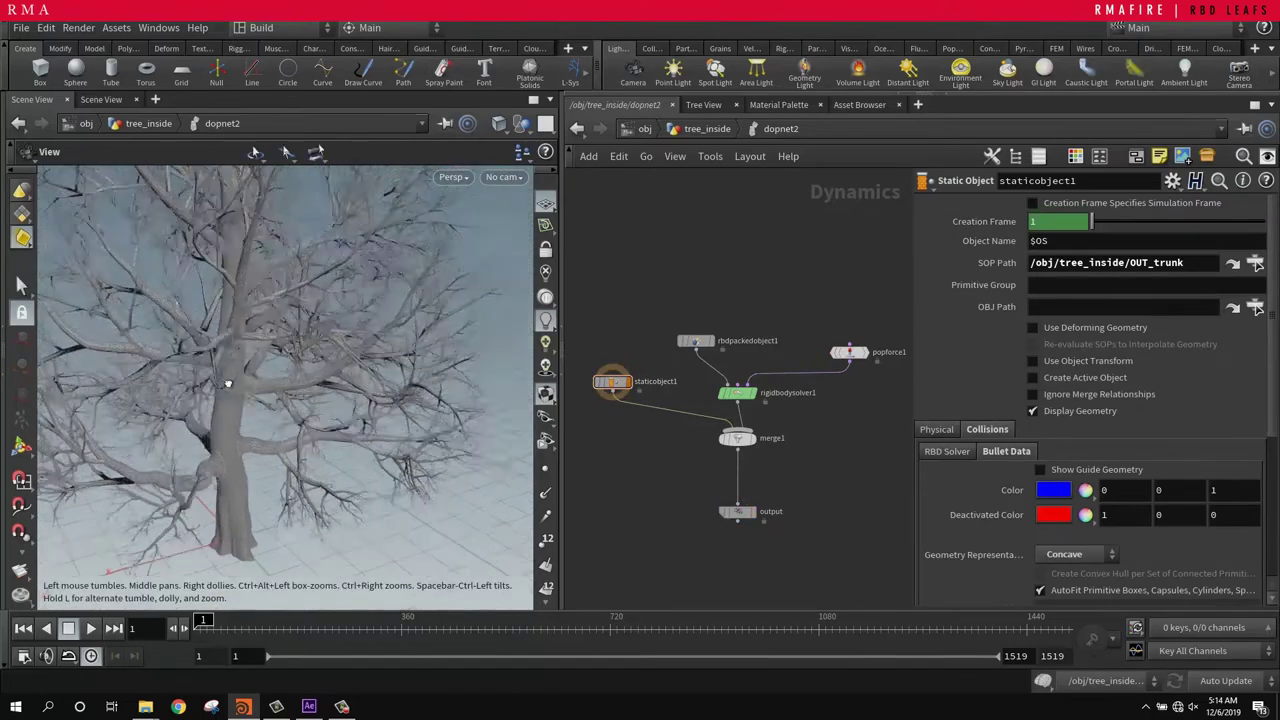
left_click_drag(229, 380, 304, 297, "alt")
left_click(752, 512)
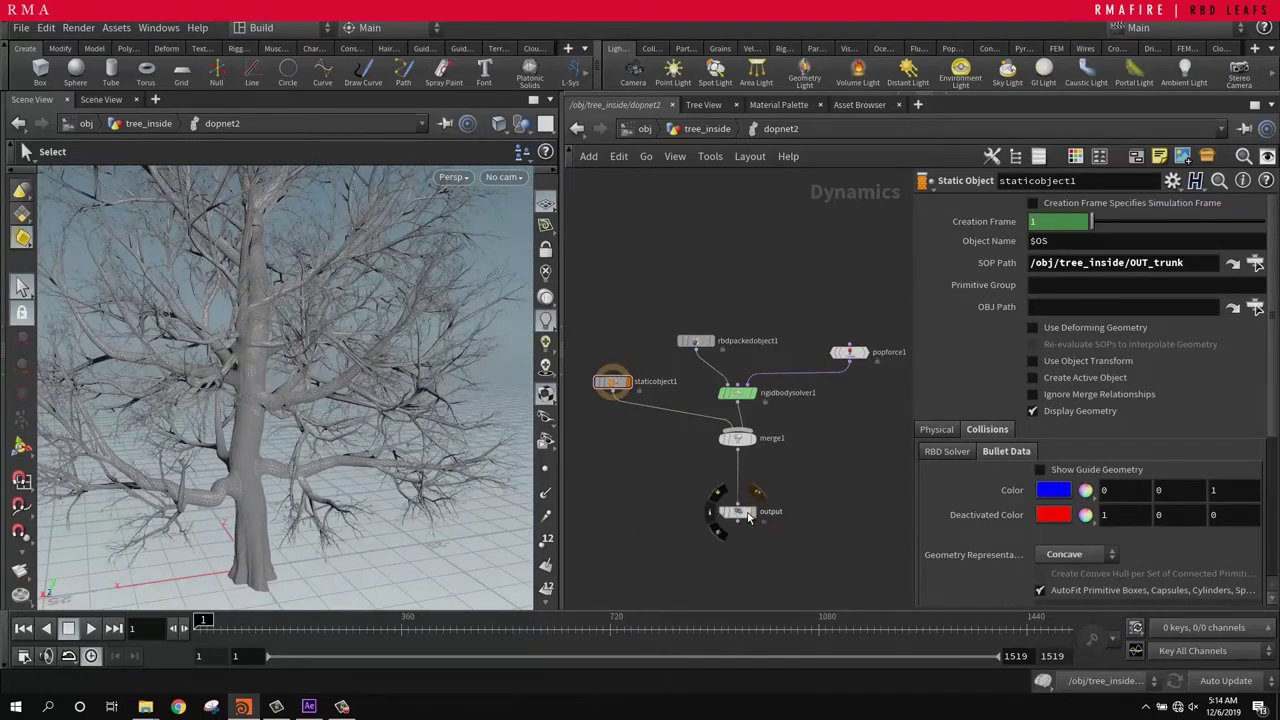
Step: Play the full-tree leaf simulation for a few frames, stop it, and return to frame 1
left_click(90, 628)
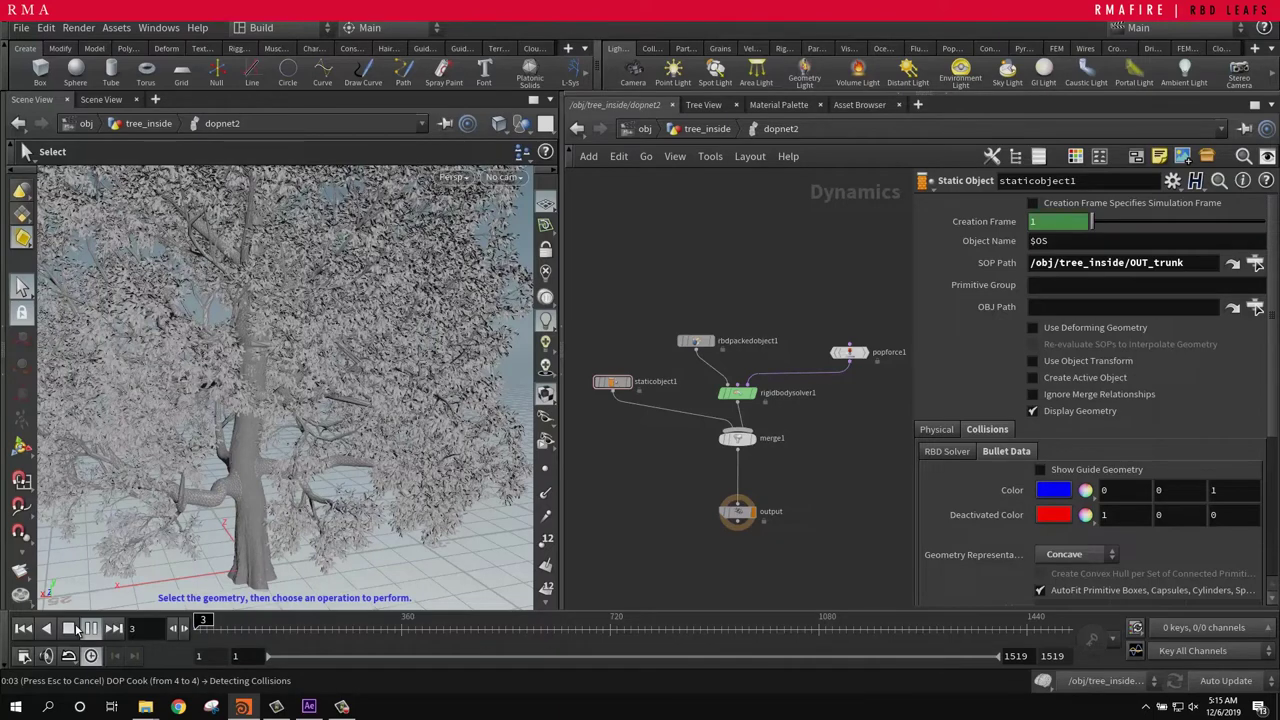
left_click(76, 627)
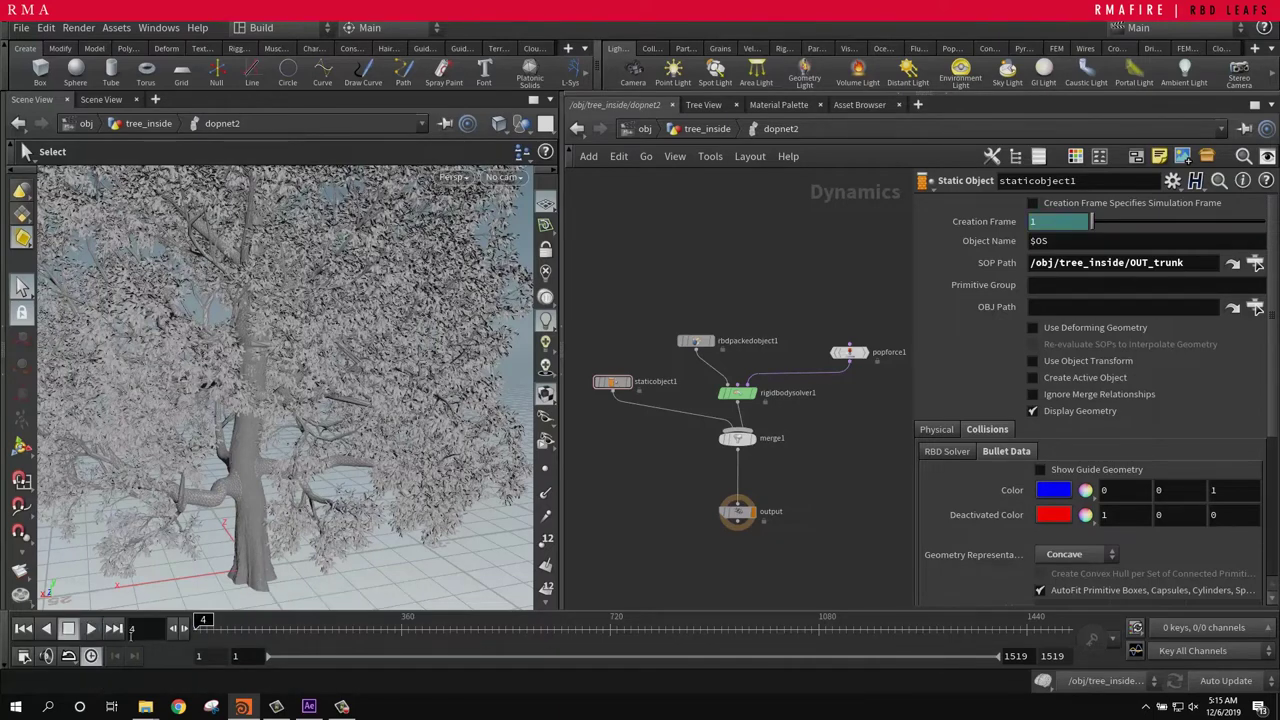
left_click(185, 625)
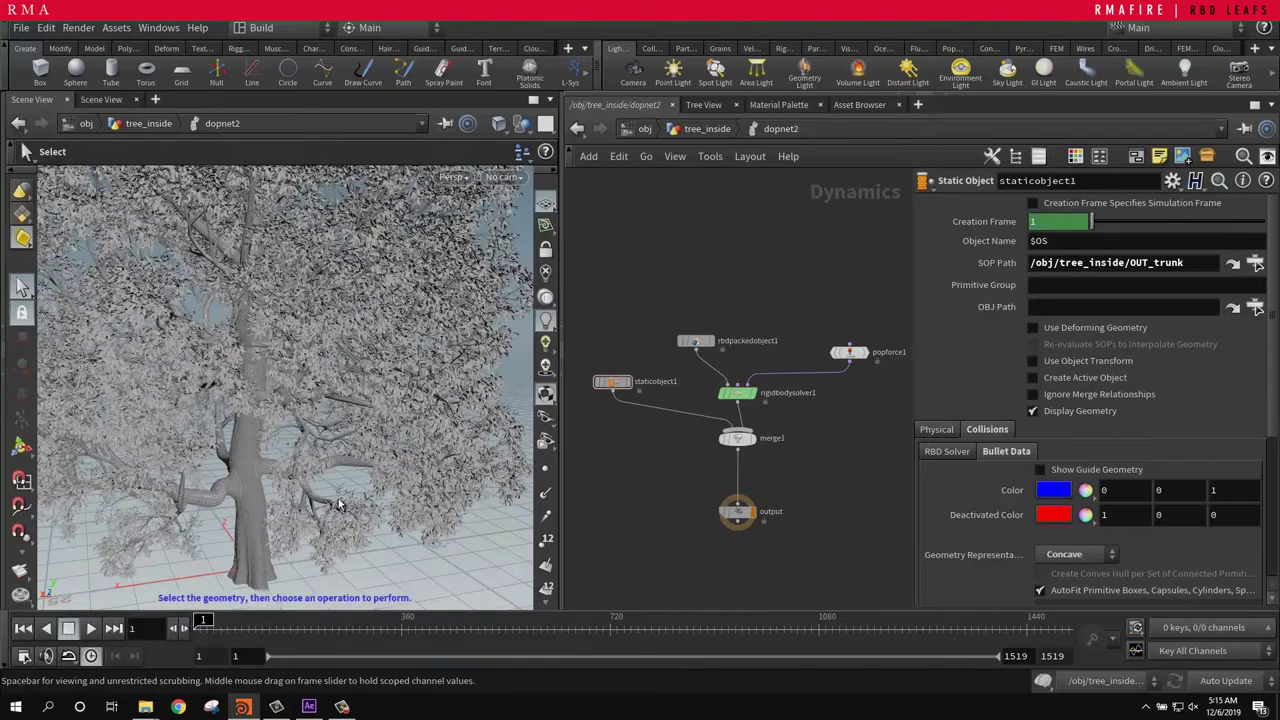
Step: Return to the tree_inside network and display the point2 node, framing the lower branches
left_click(722, 128)
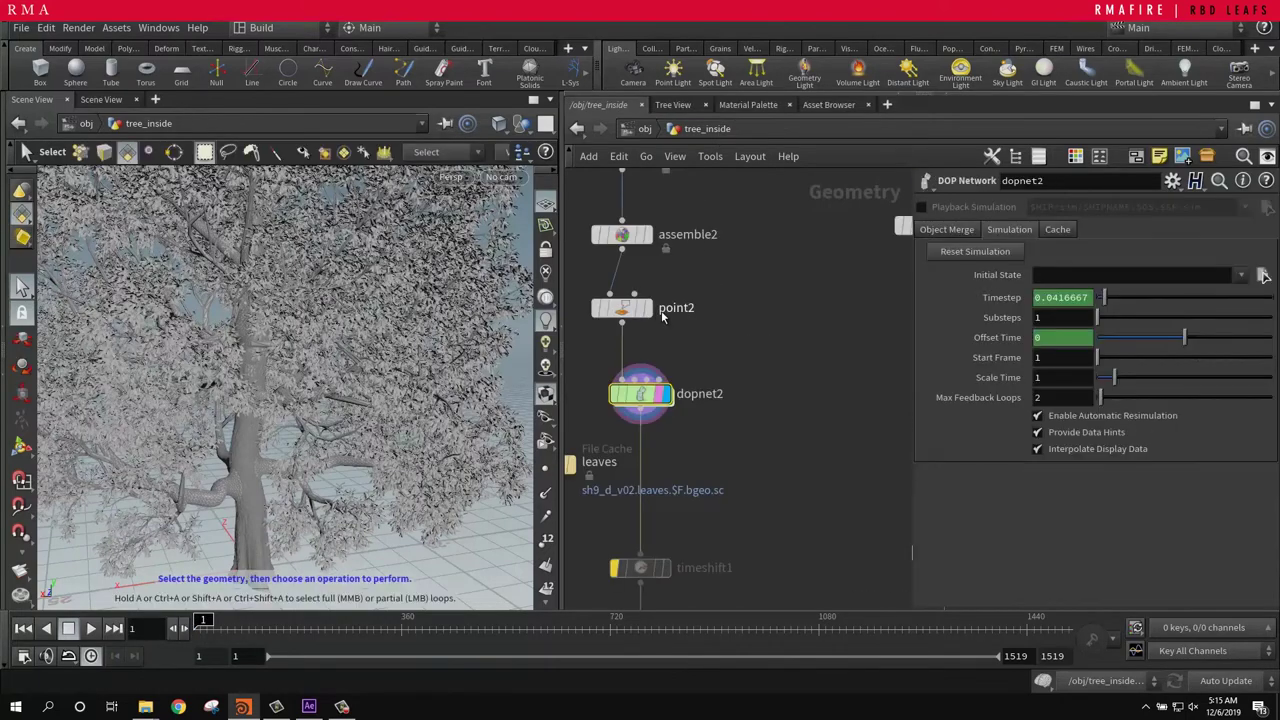
right_click_drag(323, 406, 325, 430, "alt")
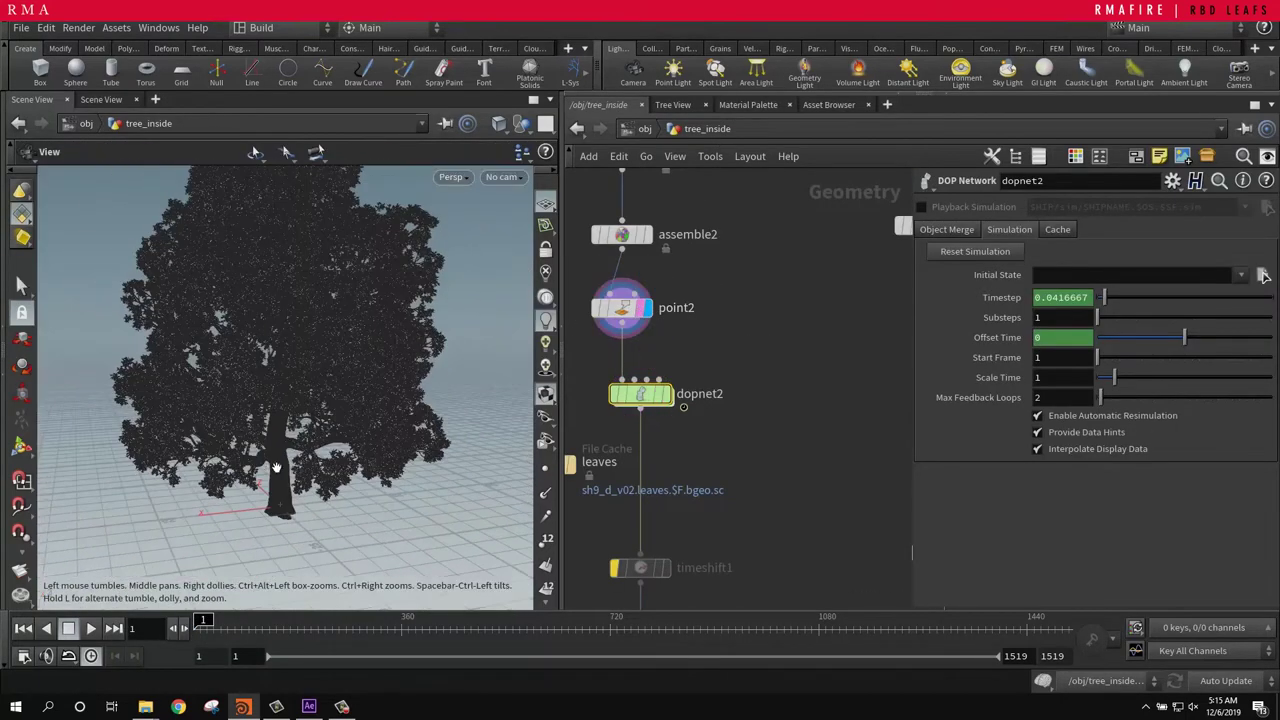
left_click_drag(325, 430, 360, 551, "alt")
right_click_drag(360, 551, 396, 453, "alt")
left_click_drag(396, 453, 366, 450, "alt")
Step: Set the viewport selection to 3D Connected Geometry and turn on Group Select
left_click(437, 151)
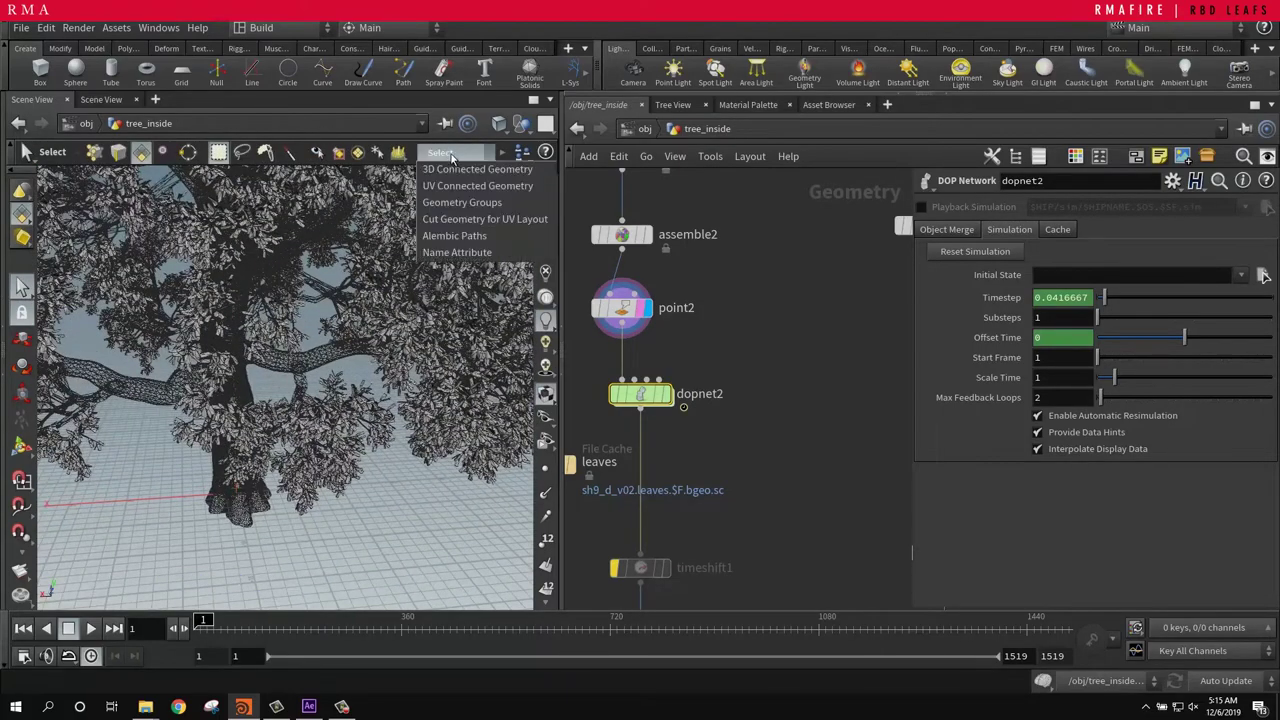
left_click(461, 171)
key("9")
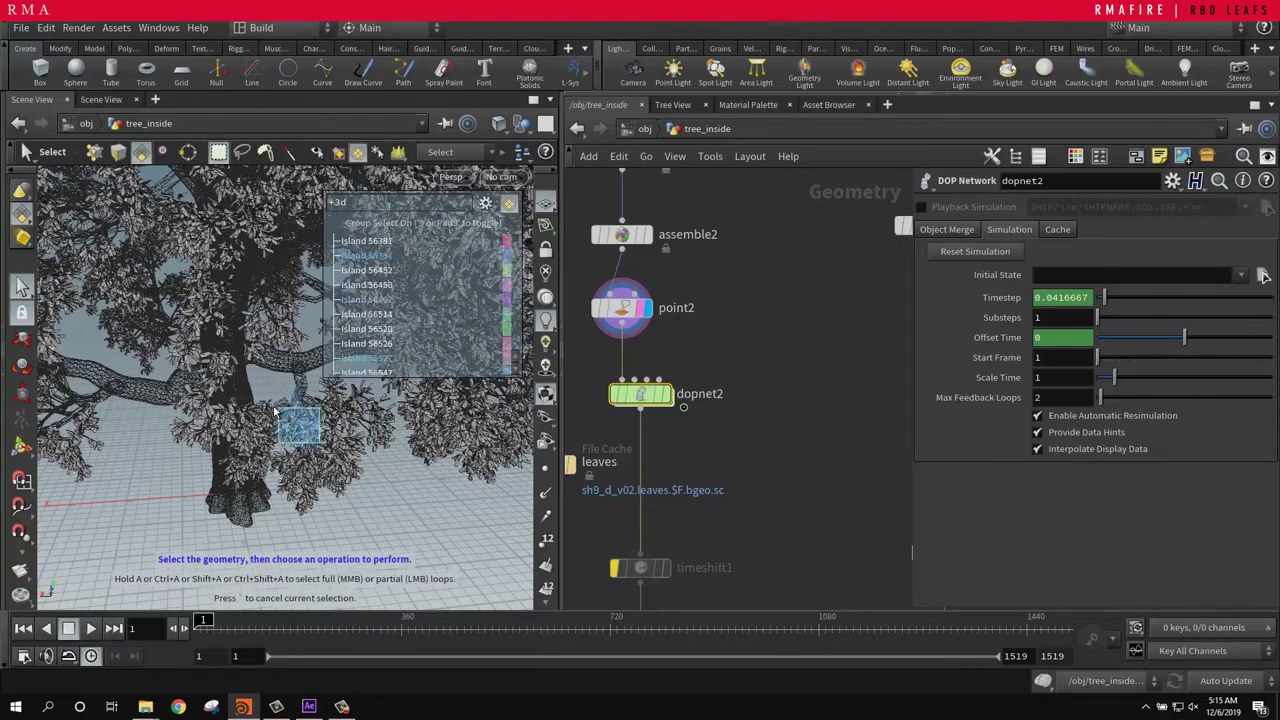
left_click(288, 405)
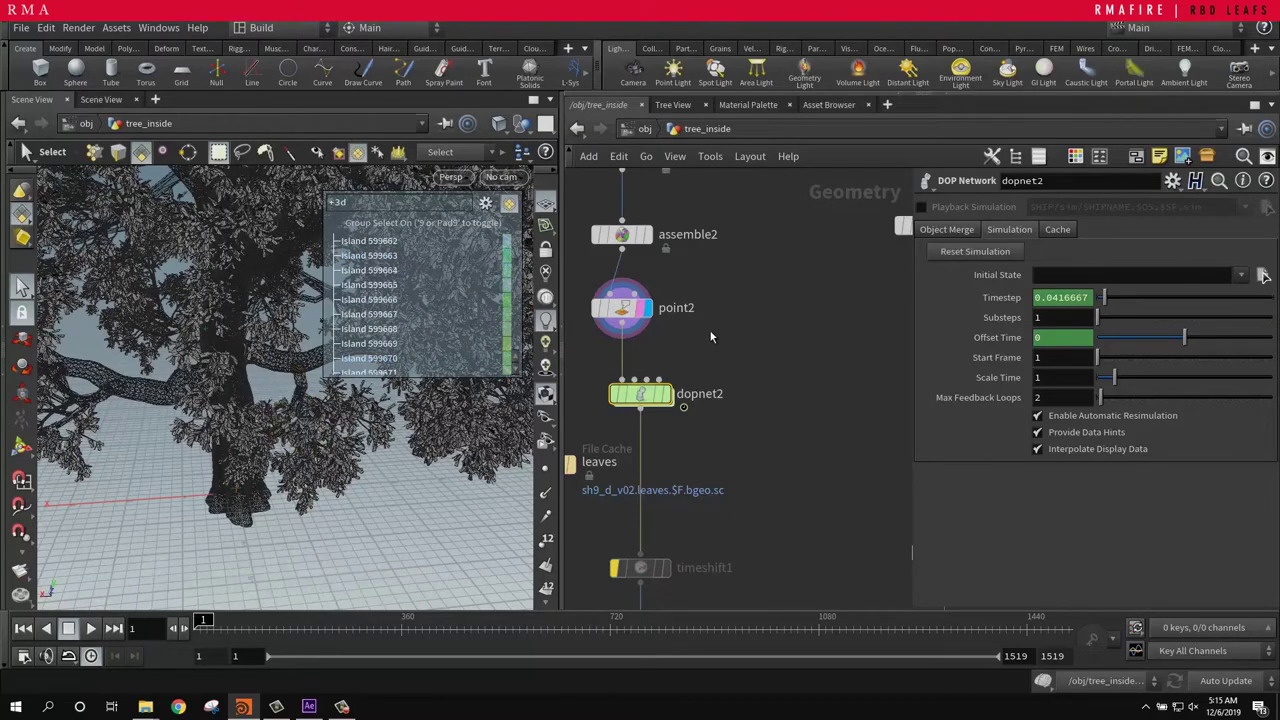
Step: Isolate one hanging cluster of leaves after point2 with a Blast node set to Delete Non Selected
left_click_drag(720, 337, 797, 379)
left_click_drag(374, 494, 304, 424, "alt")
key("s")
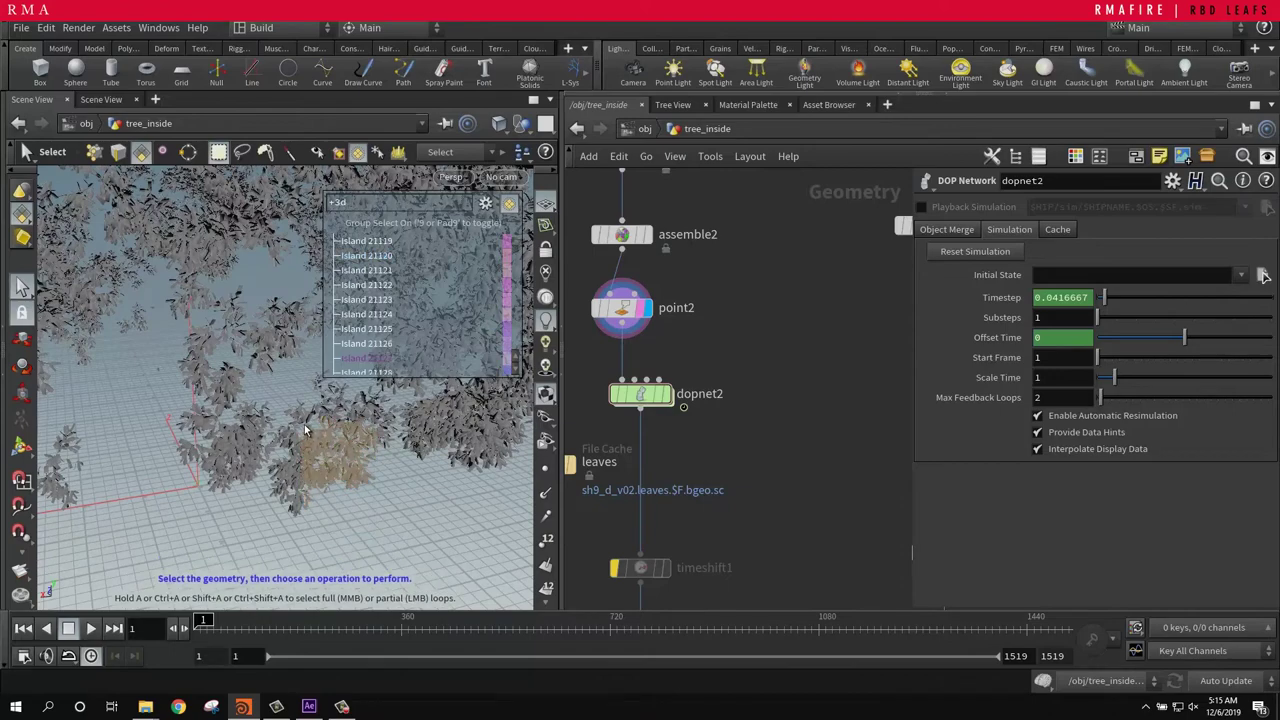
key("Escape")
scroll(391, 474, "up", 5)
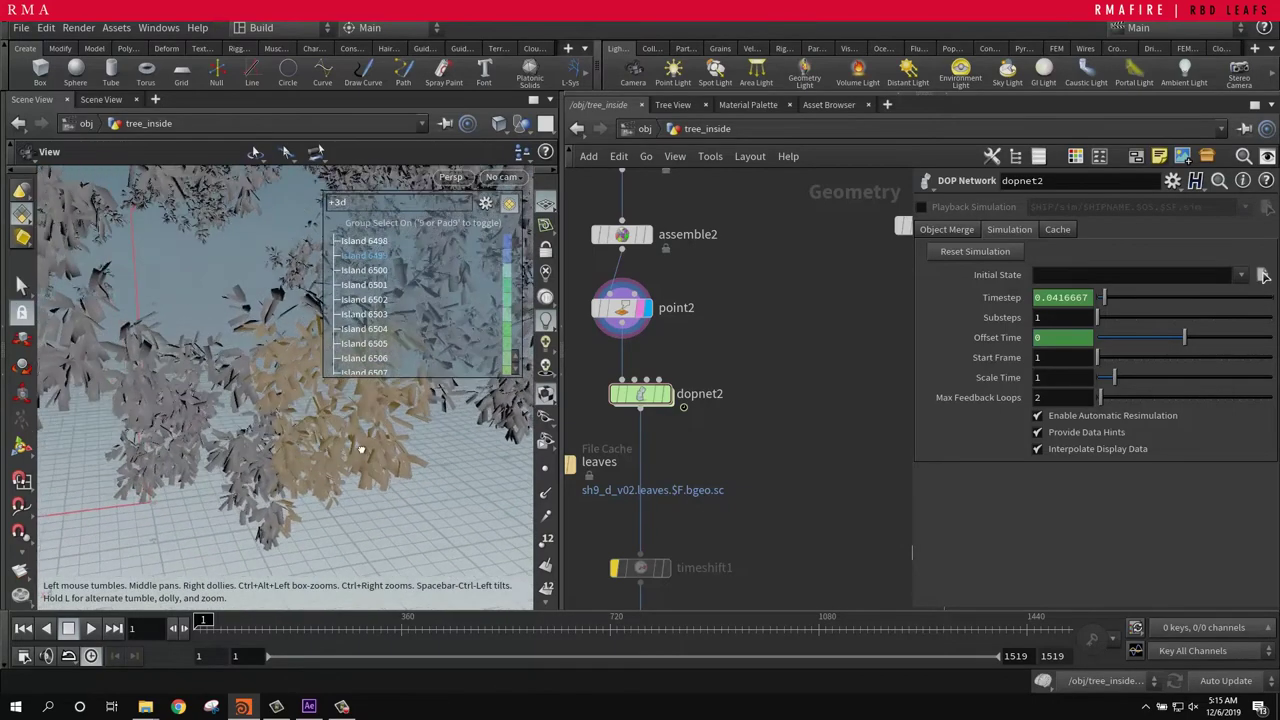
key("s")
key("Delete")
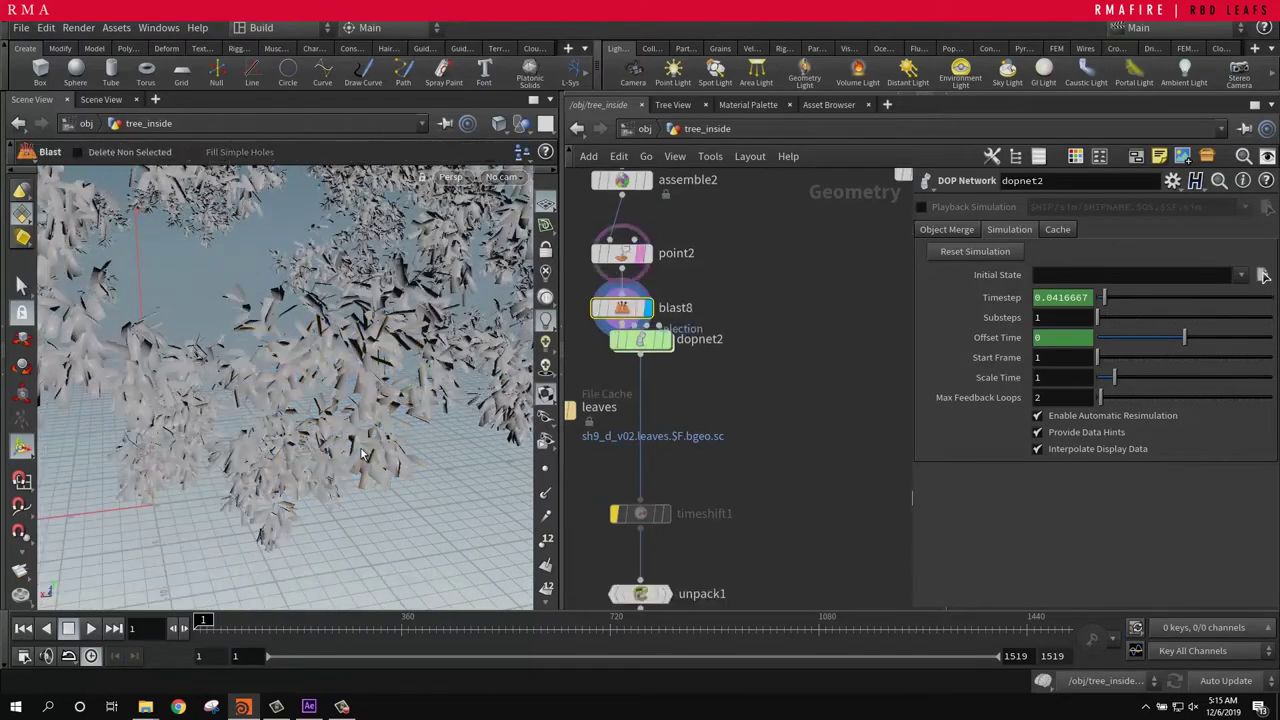
left_click(645, 313)
left_click(1070, 269)
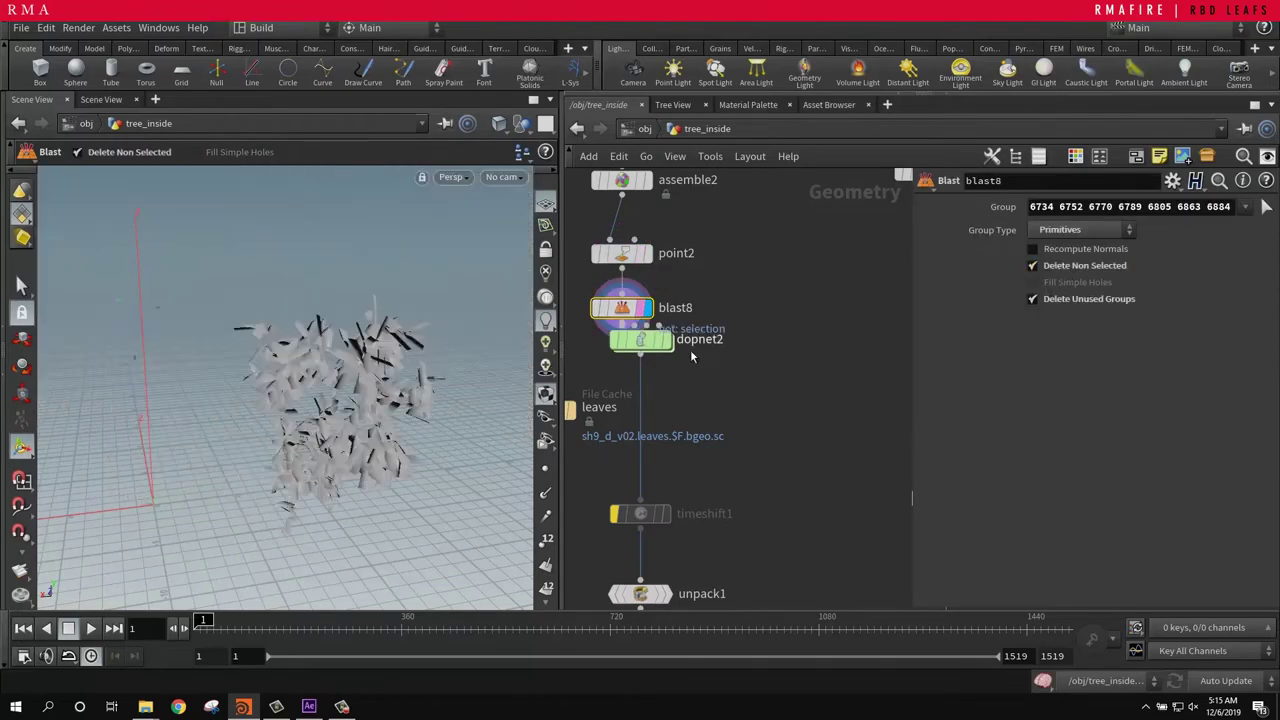
Step: Move dopnet2 clear of the new Blast node and display it, and shift the leaves File Cache node aside
left_click_drag(640, 346, 651, 397)
left_click_drag(328, 407, 352, 442, "alt")
key("Return")
left_click(680, 392)
key("Escape")
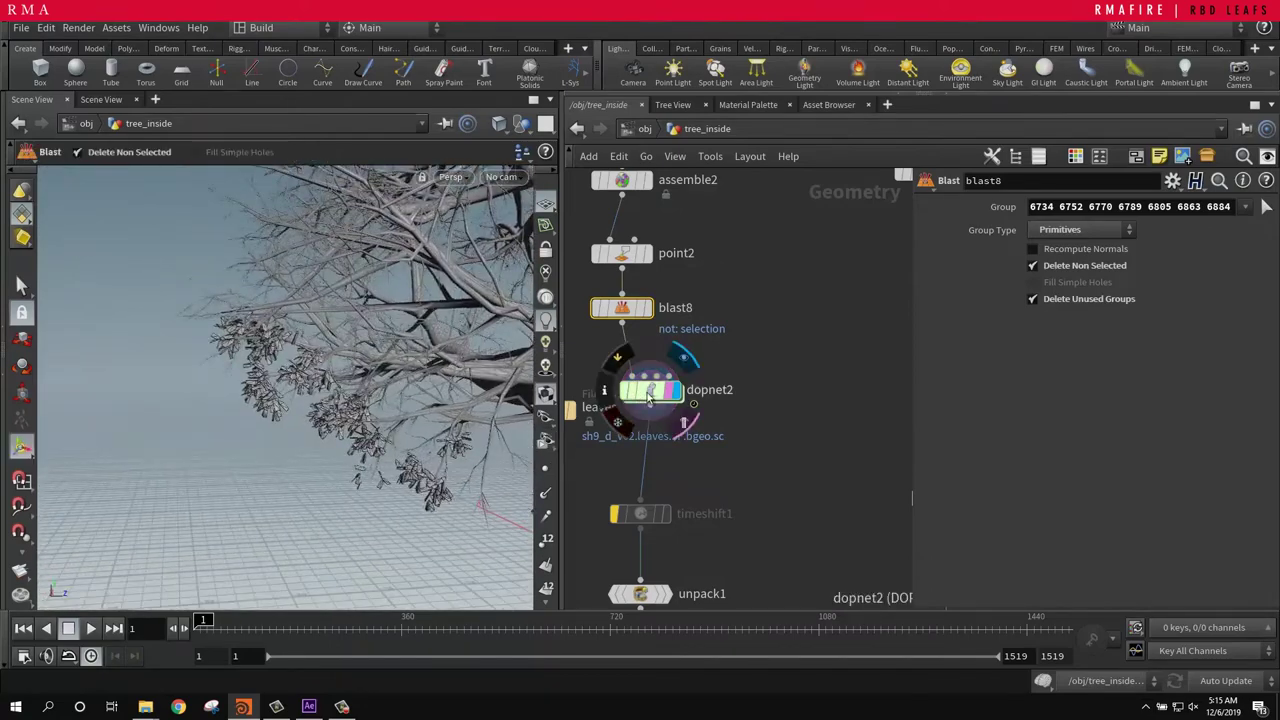
middle_click_drag(799, 491, 919, 477)
left_click_drag(660, 393, 650, 316)
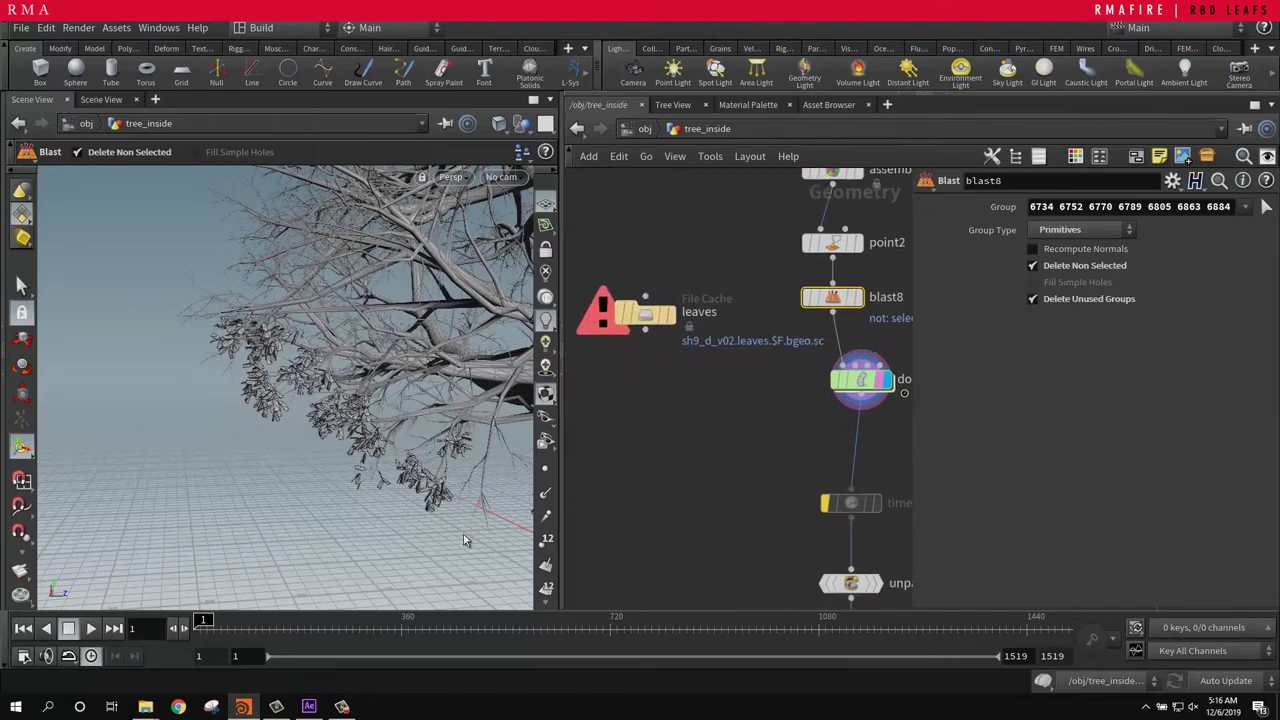
Step: Play the reduced leaf simulation to frame 31, stop it, and examine the falling leaves up close
left_click(90, 628)
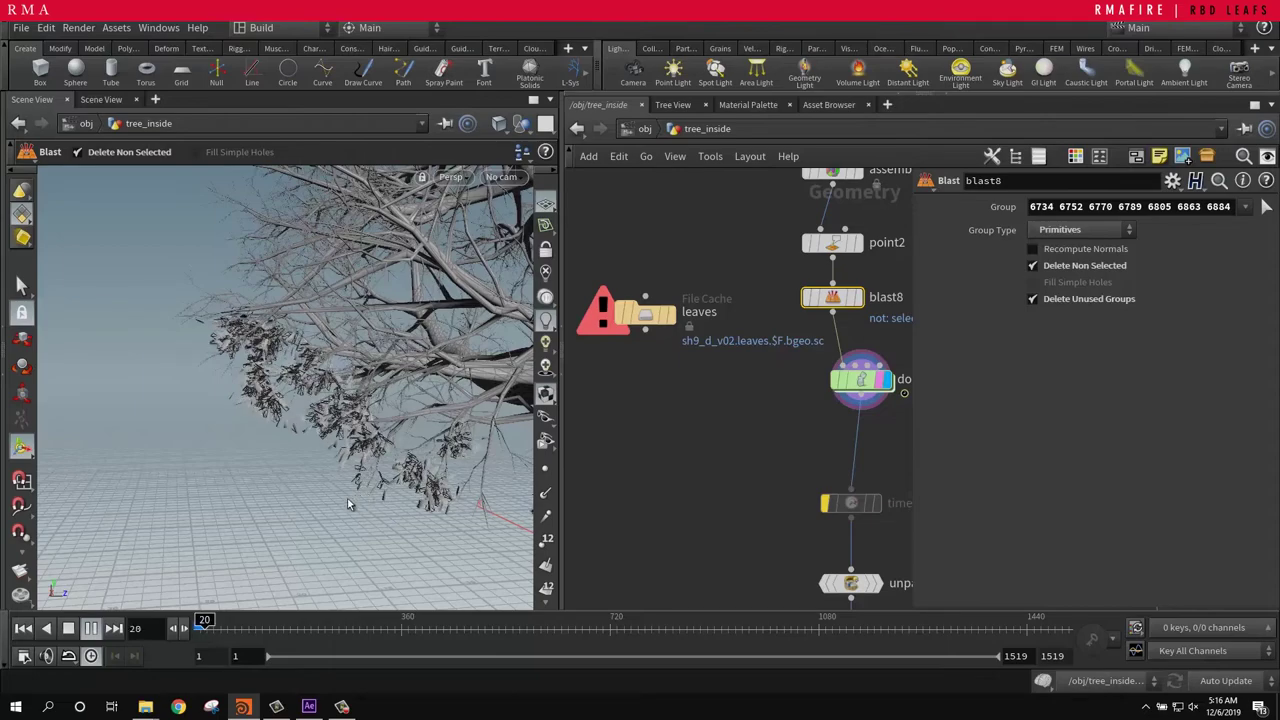
left_click(69, 630)
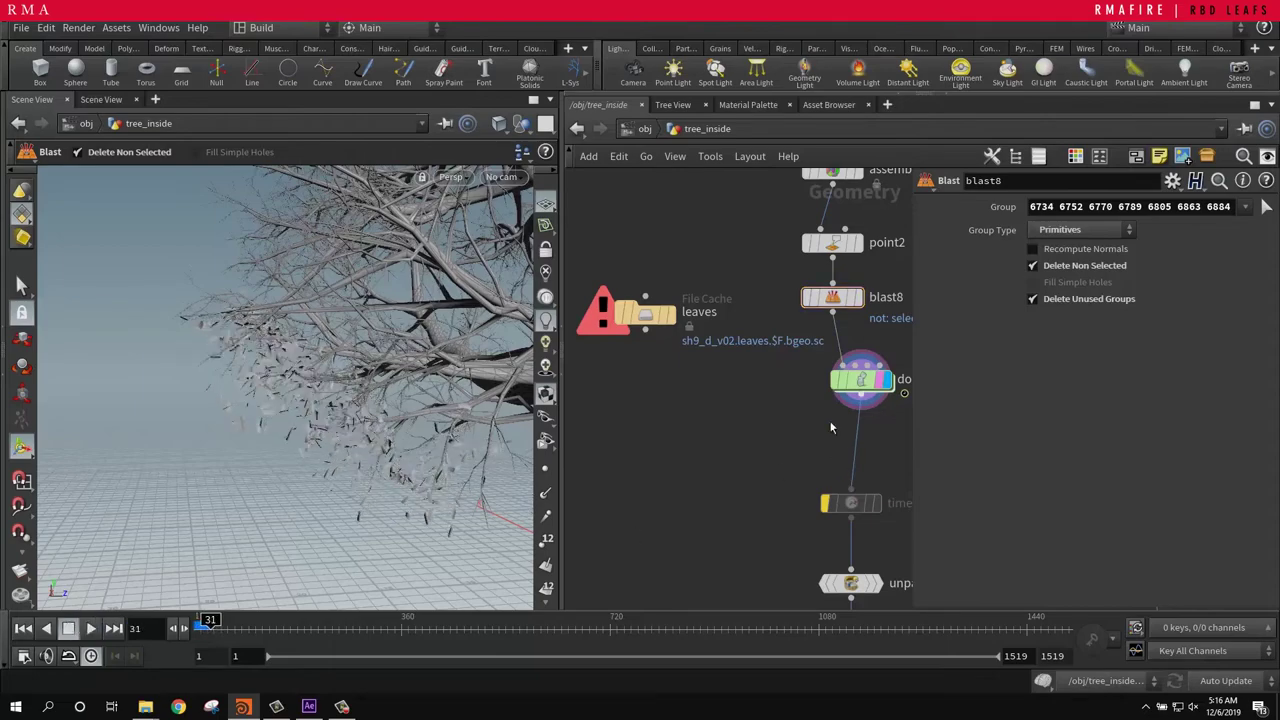
left_click_drag(343, 470, 368, 417, "alt")
right_click_drag(368, 417, 383, 443, "alt")
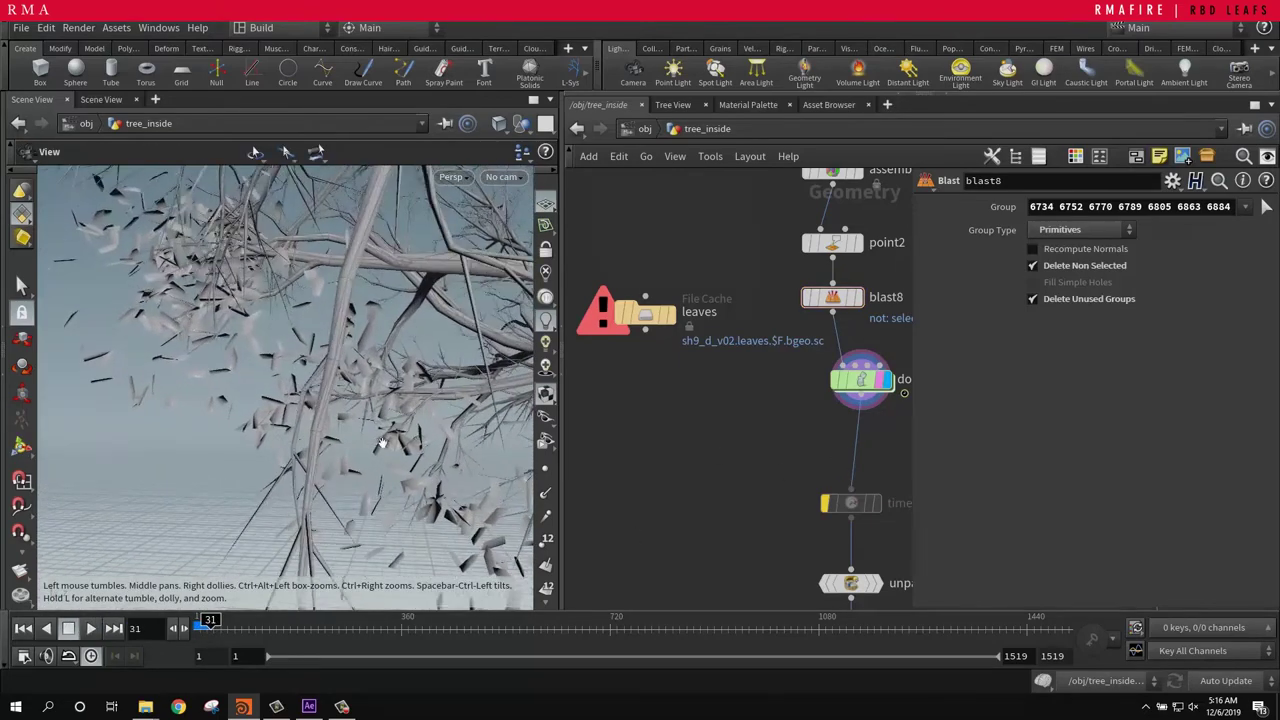
Step: Resume the simulation up to frame 144 and inspect how the leaves scatter around the branches
left_click(91, 630)
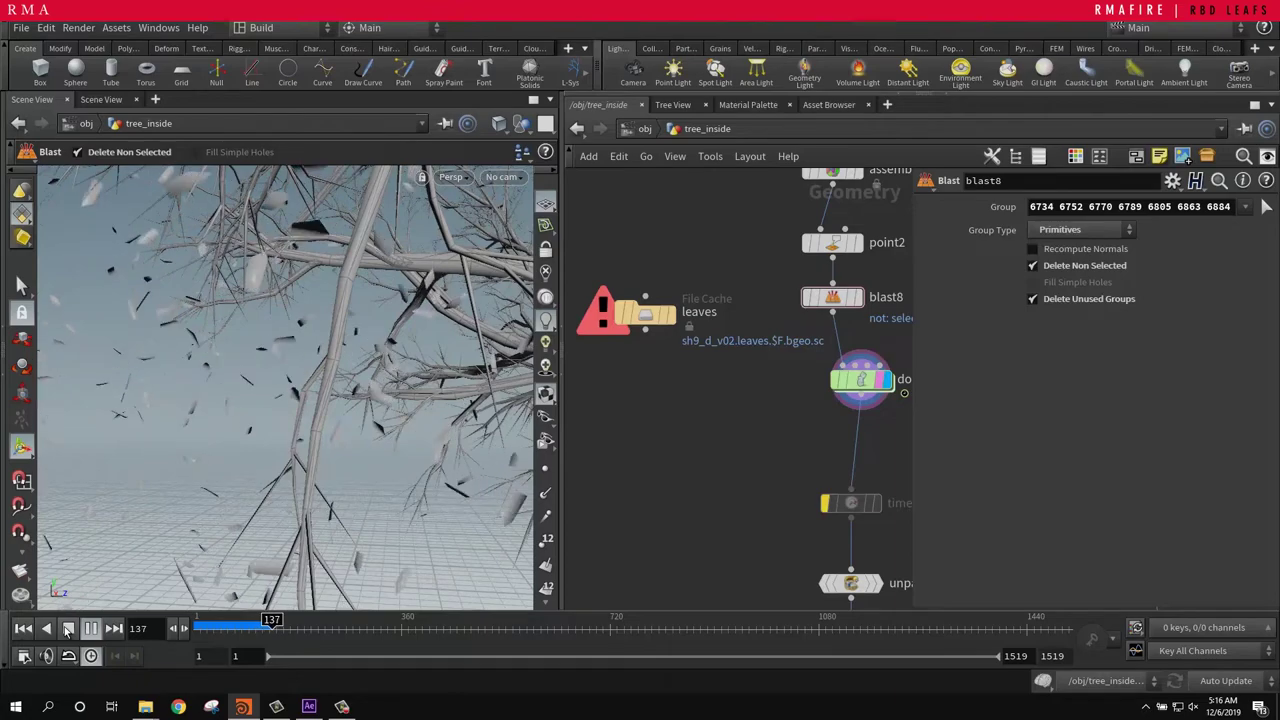
left_click(67, 628)
key("Escape")
right_click_drag(387, 400, 169, 498)
left_click_drag(367, 427, 423, 443)
middle_click_drag(379, 423, 146, 406)
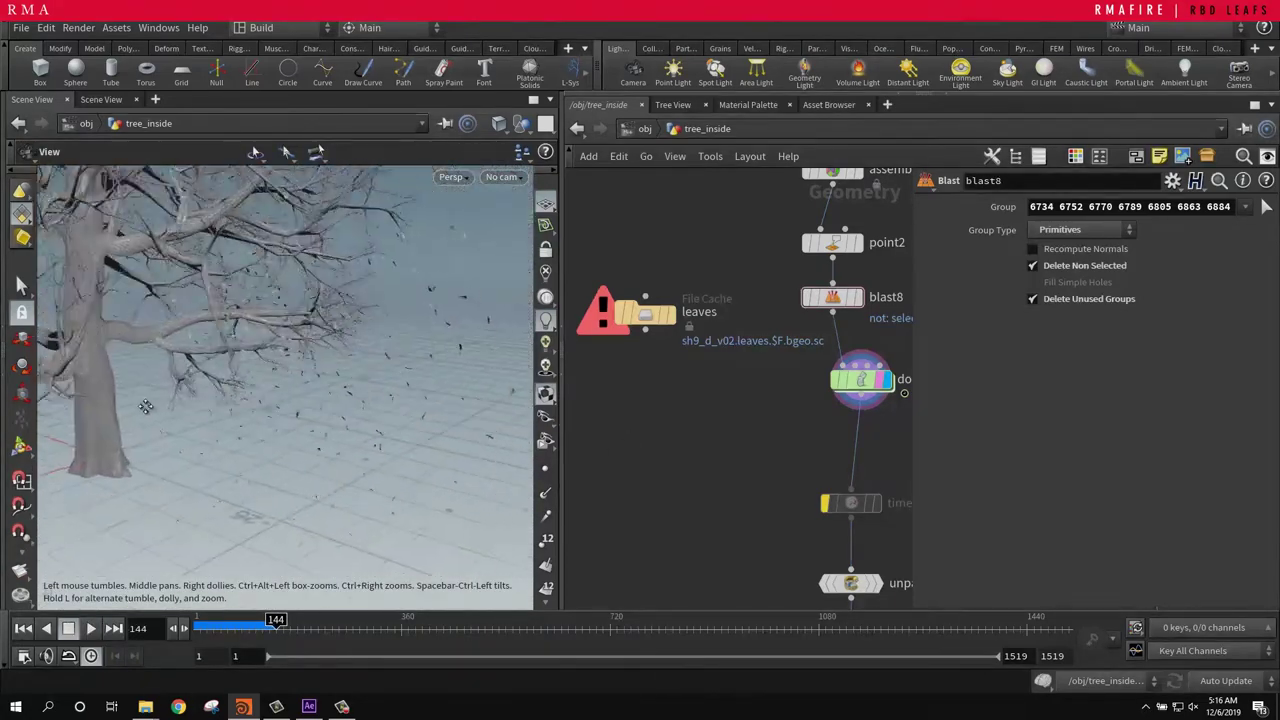
right_click_drag(146, 406, 312, 321)
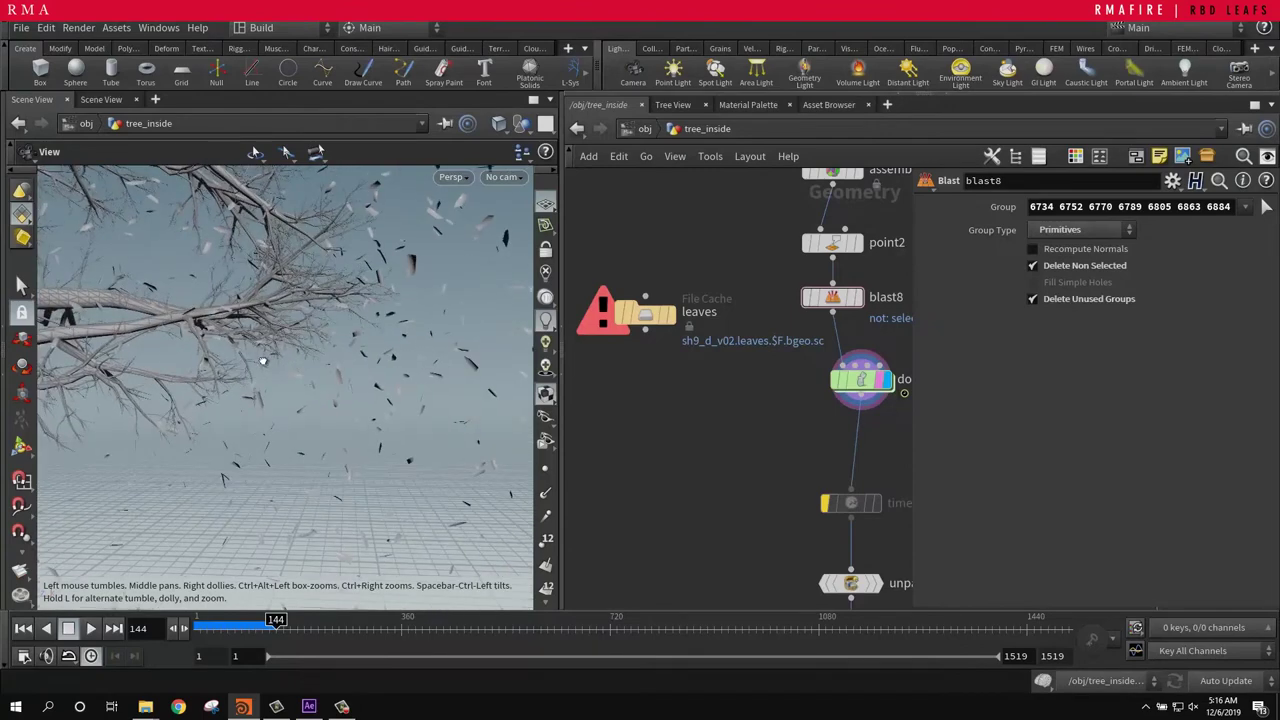
left_click_drag(264, 360, 264, 356)
key("Return")
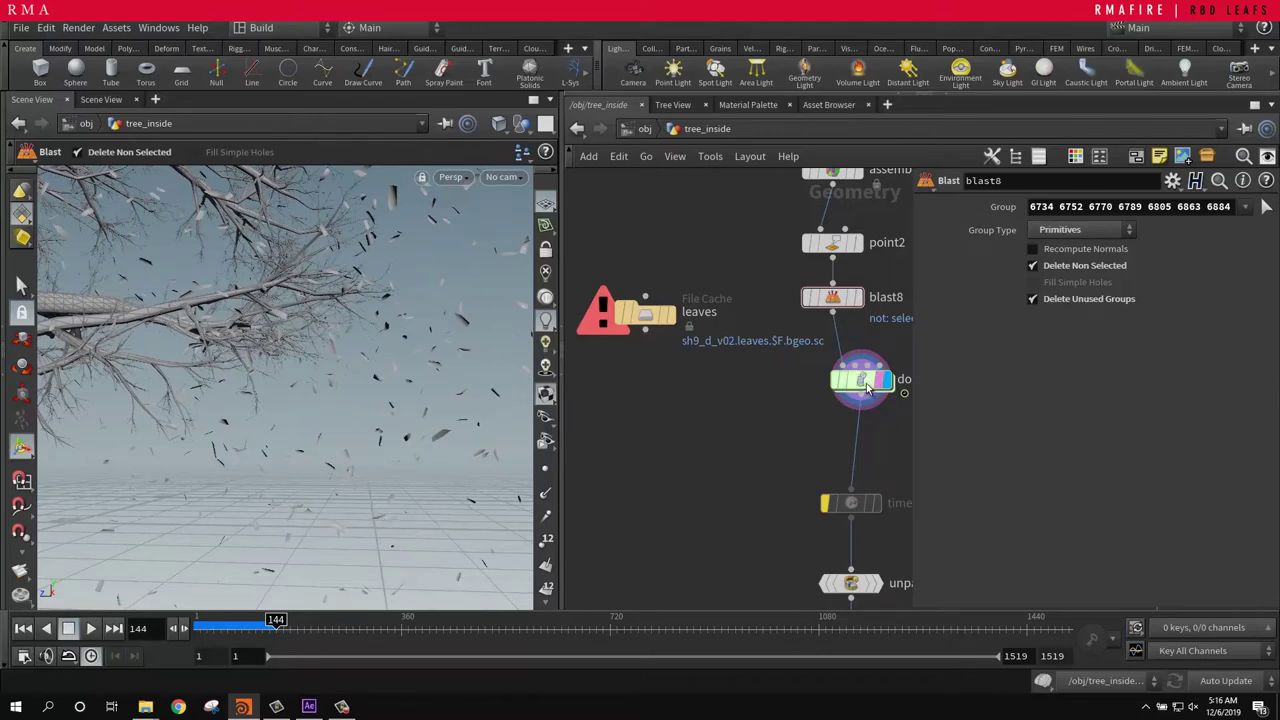
Step: Reposition dopnet2 under the Blast node and examine the simulated leaves around the trunk up close
left_click_drag(862, 379, 843, 393)
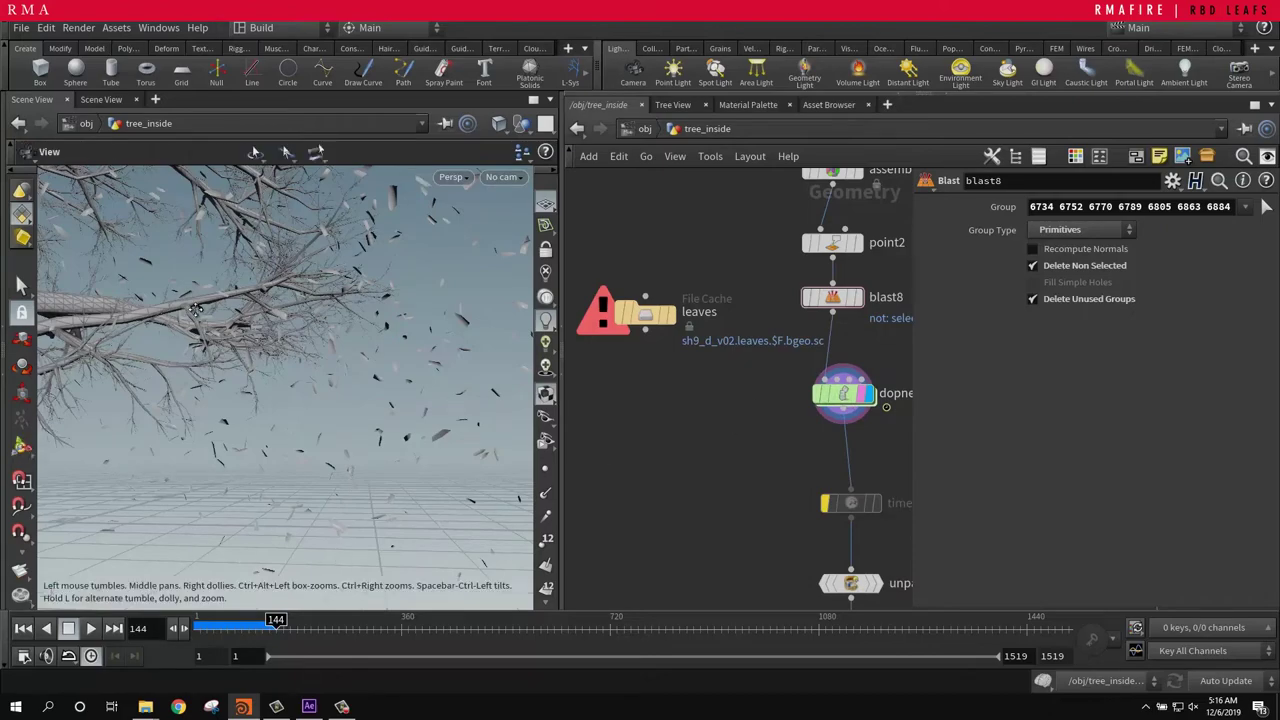
middle_click_drag(205, 309, 316, 310, "alt")
left_click_drag(316, 310, 163, 309, "alt")
right_click_drag(163, 309, 312, 297, "alt")
mouse_move(313, 297)
left_mouse_down()
mouse_move(297, 312)
mouse_move(337, 315)
mouse_move(358, 372)
mouse_move(321, 314)
left_mouse_up()
right_click_drag(304, 334, 393, 335)
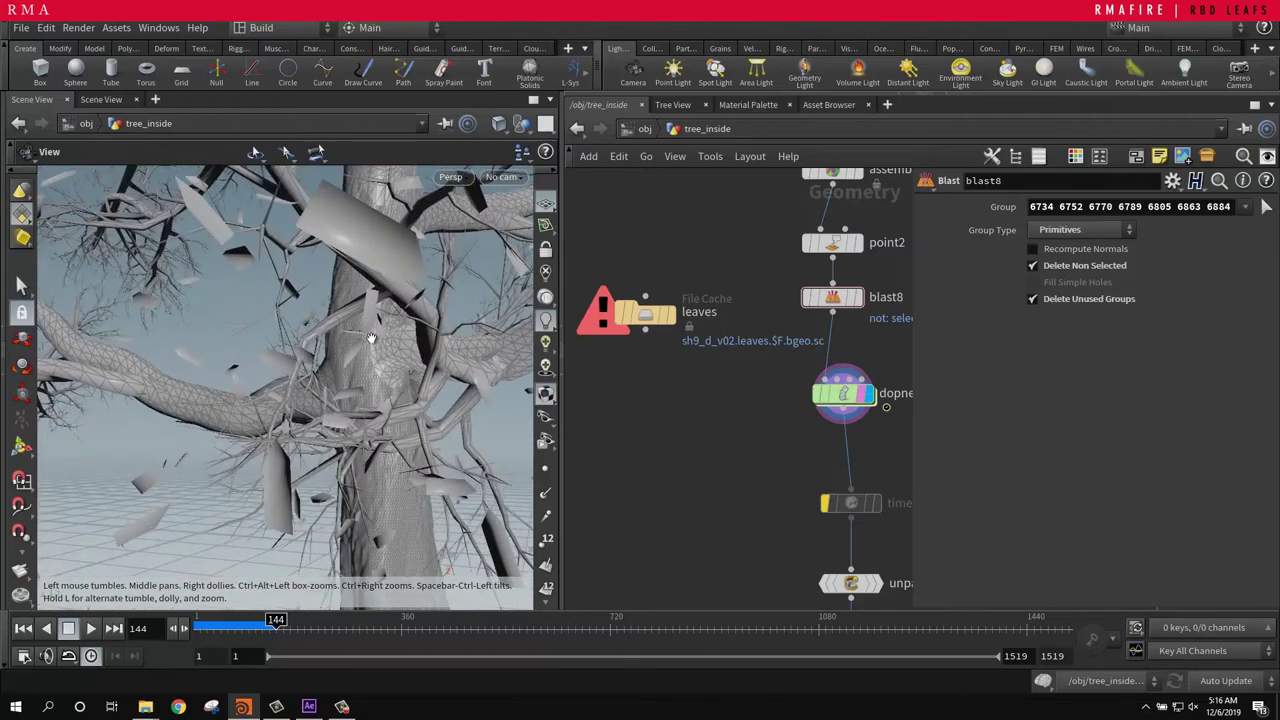
Step: Display unpack1, uvquickshade5 and material6 in turn to compare the leaves, and inspect the uvquickshade5 parameters
scroll(784, 428, "down", 3)
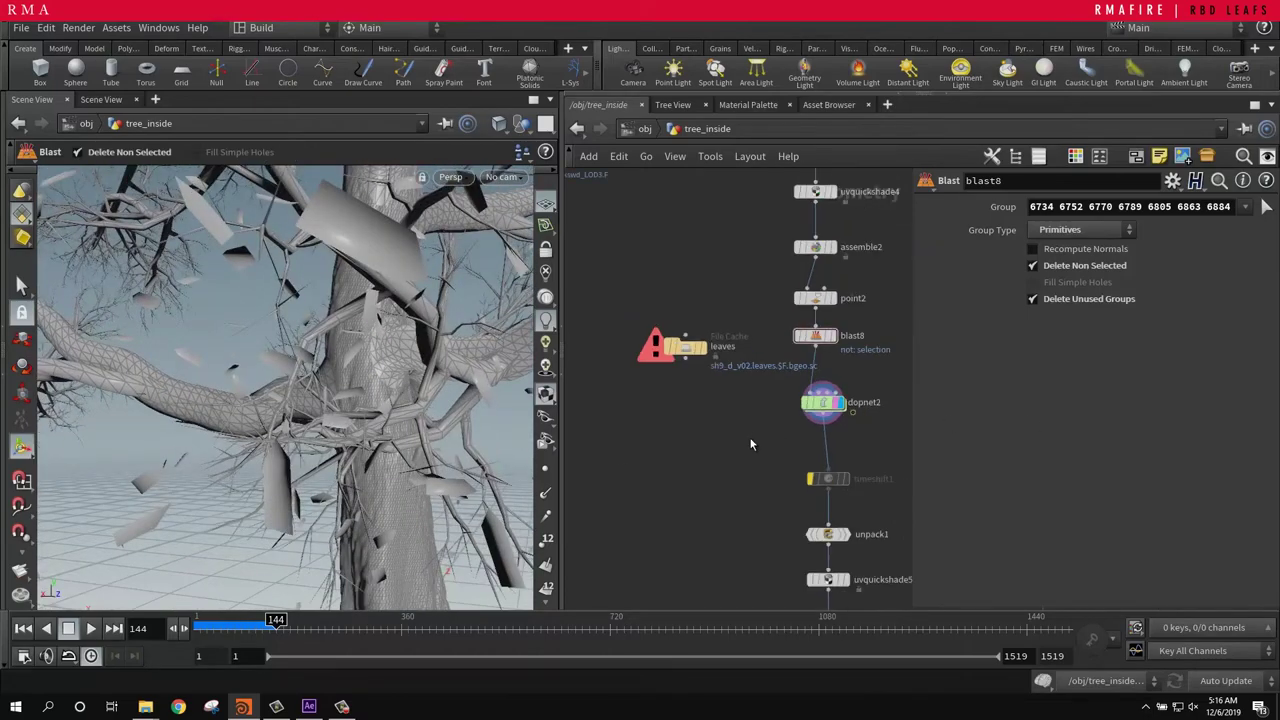
middle_click_drag(735, 434, 609, 264)
scroll(729, 360, "up", 2)
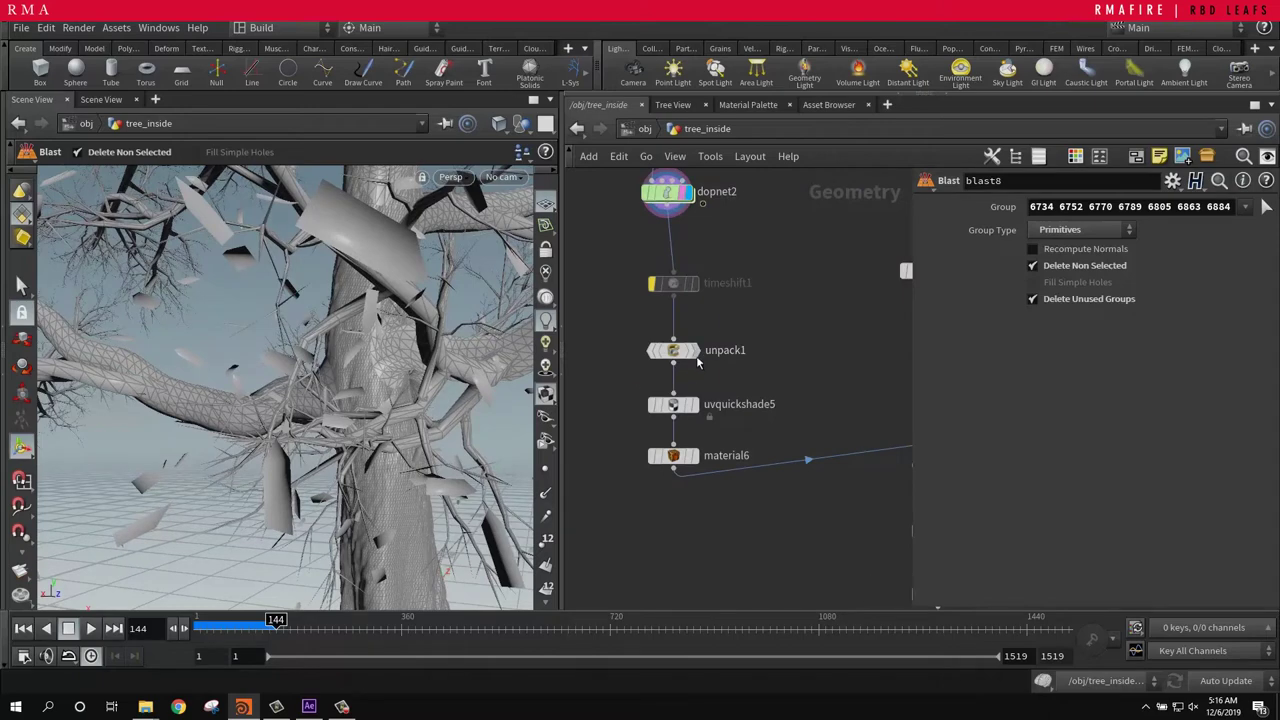
left_click(690, 350)
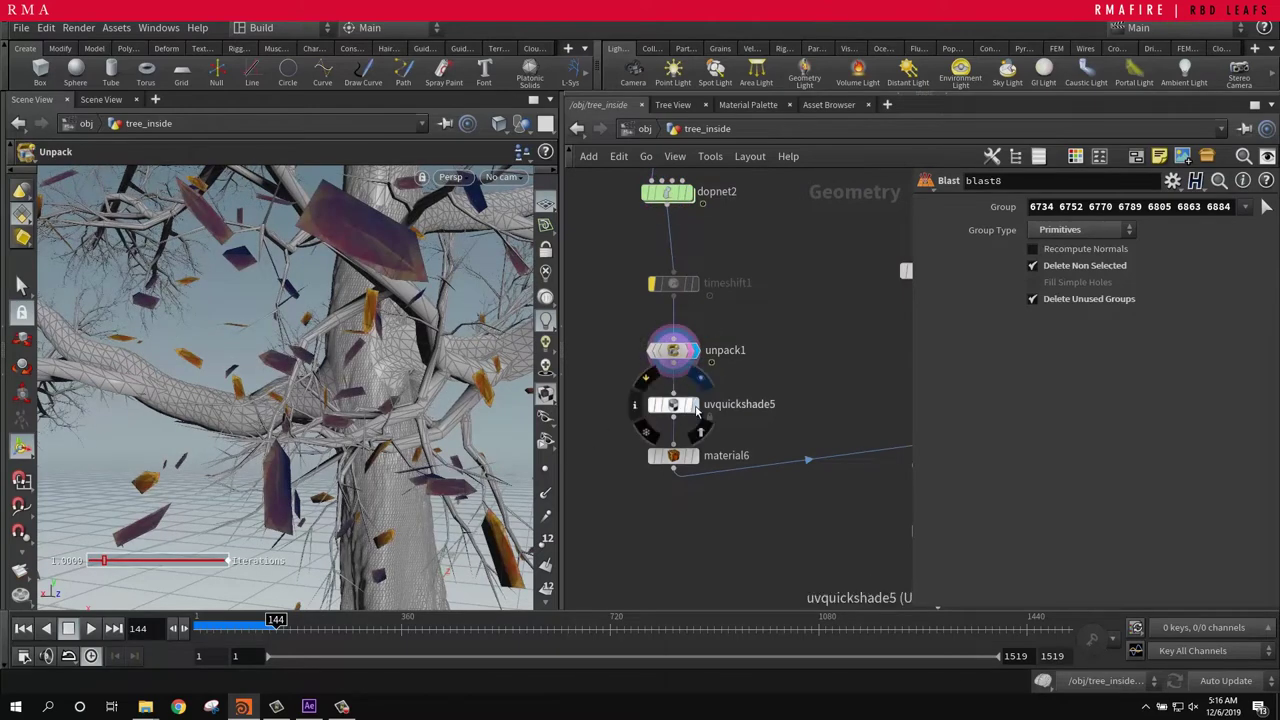
left_click(692, 404)
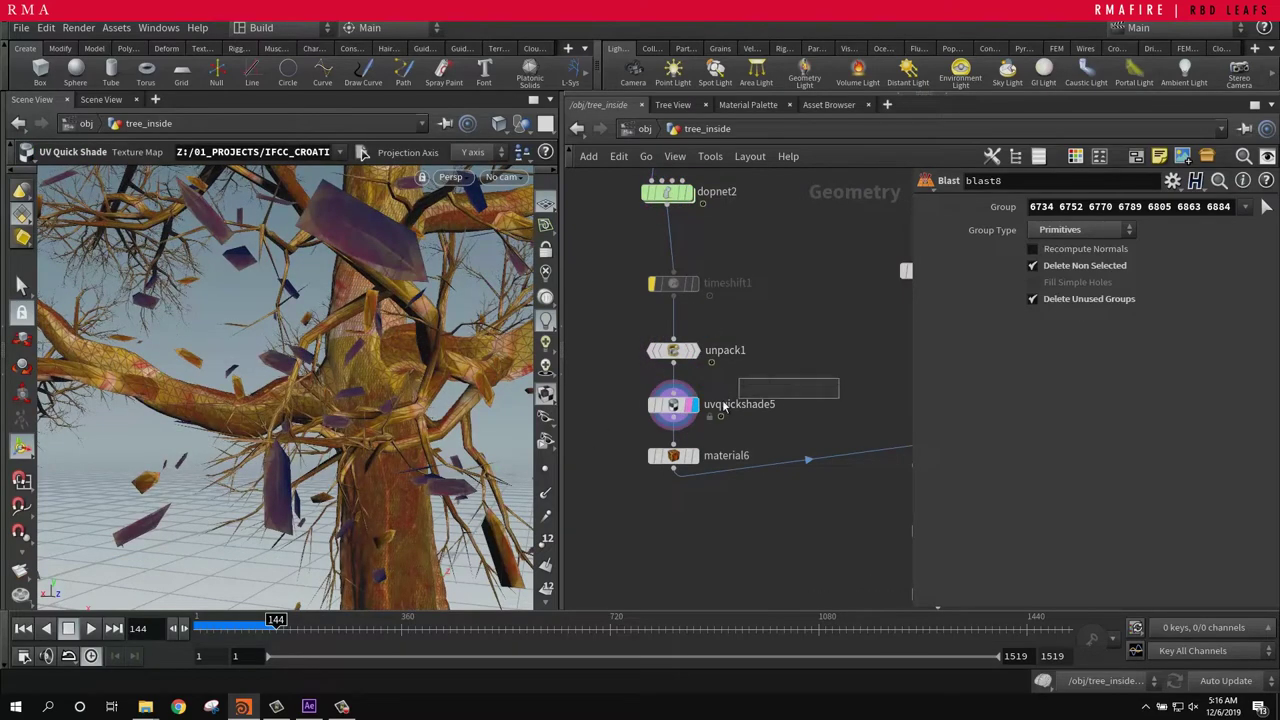
left_click(673, 404)
left_click(691, 457)
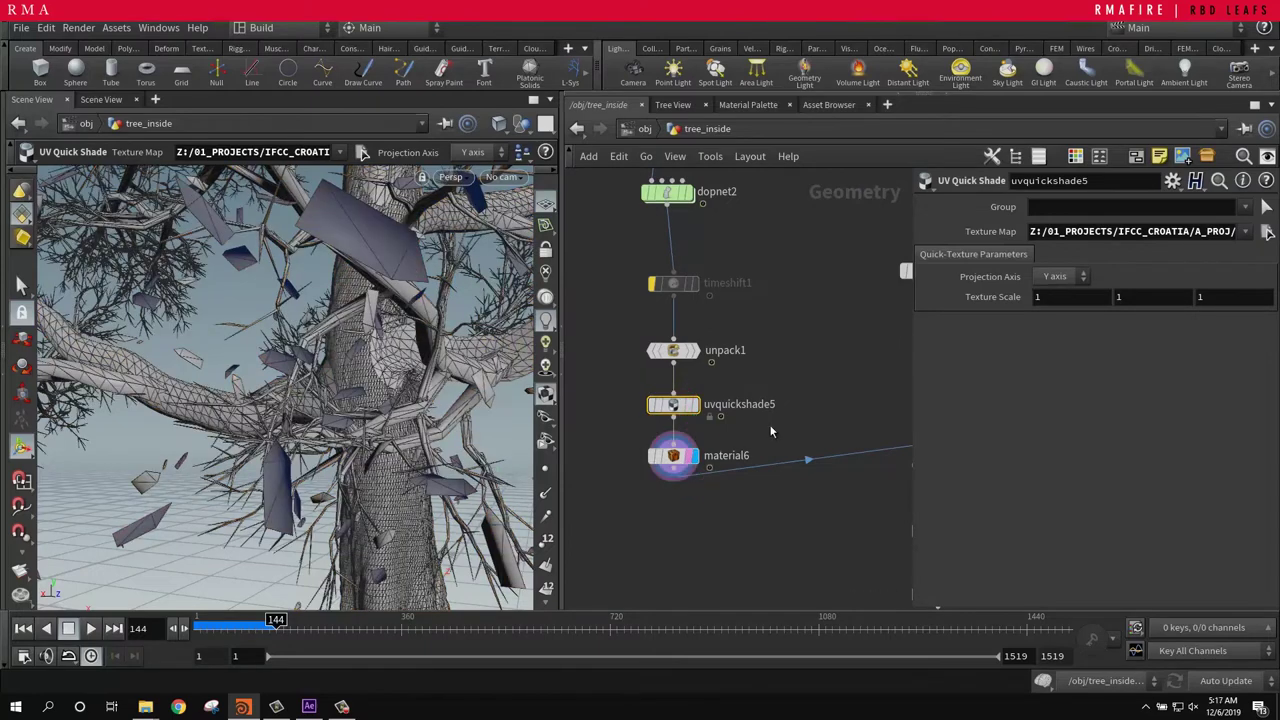
Step: Display the merge13 node to view the simulated leaves combined with the tree trunk
middle_click_drag(821, 407, 665, 355)
mouse_move(787, 382)
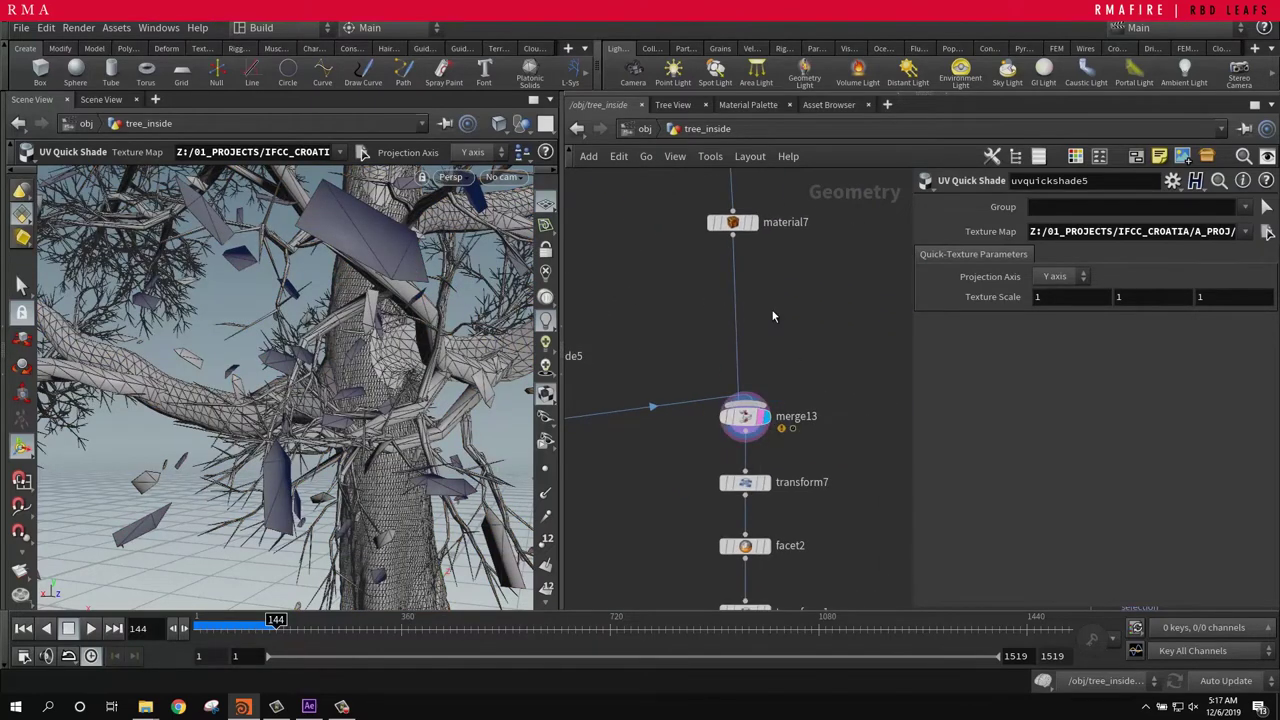
right_click_drag(362, 327, 210, 430, "alt")
right_click_drag(827, 364, 838, 455)
scroll(838, 455, "down", 2)
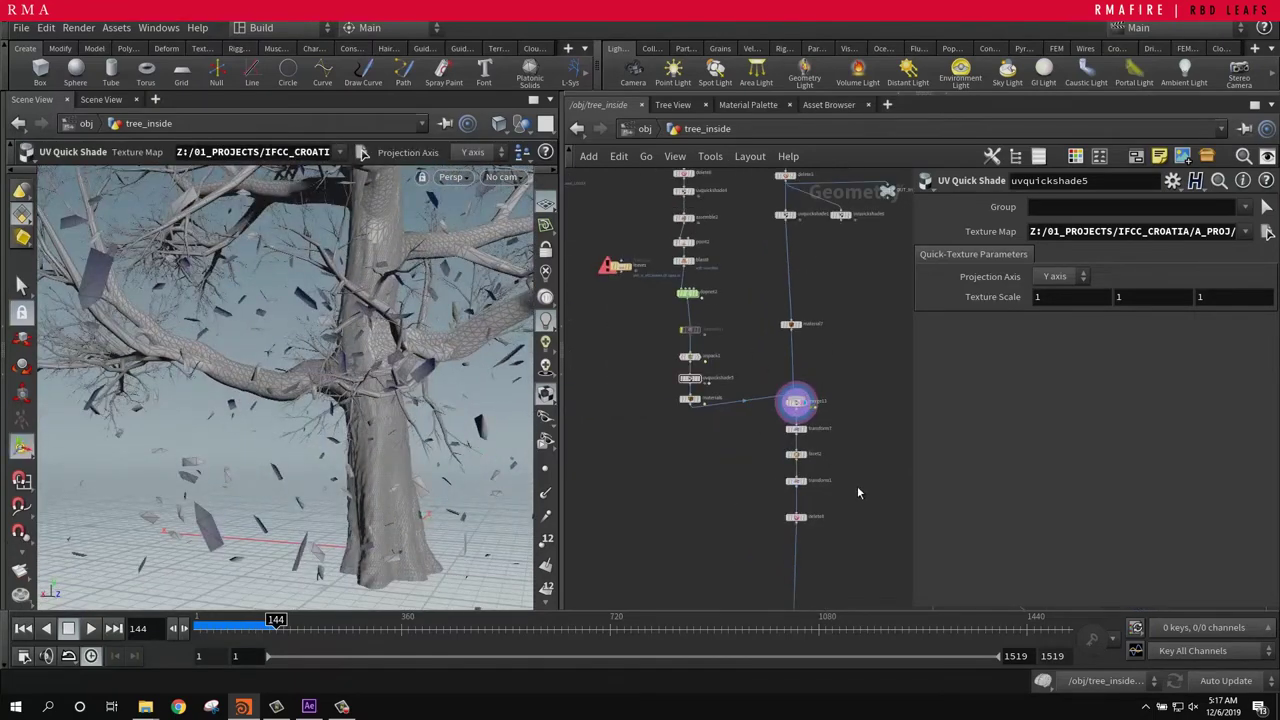
Step: Display and select the delete8 node, examining its bounding box and Delete Non-Selected settings around the tree
middle_click_drag(850, 473, 741, 289)
scroll(741, 289, "up", 1)
scroll(692, 337, "up", 3)
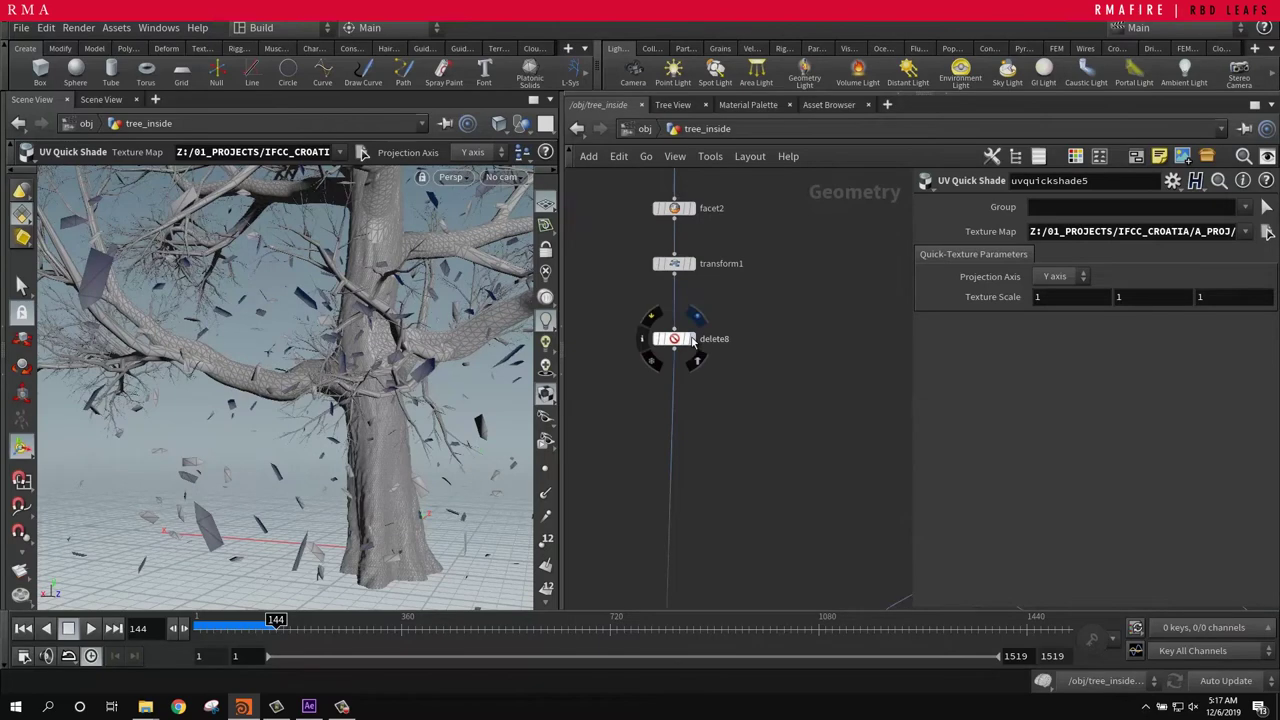
left_click(689, 341)
left_click_drag(782, 316, 629, 374)
middle_click_drag(473, 291, 292, 366)
left_click_drag(292, 366, 307, 416)
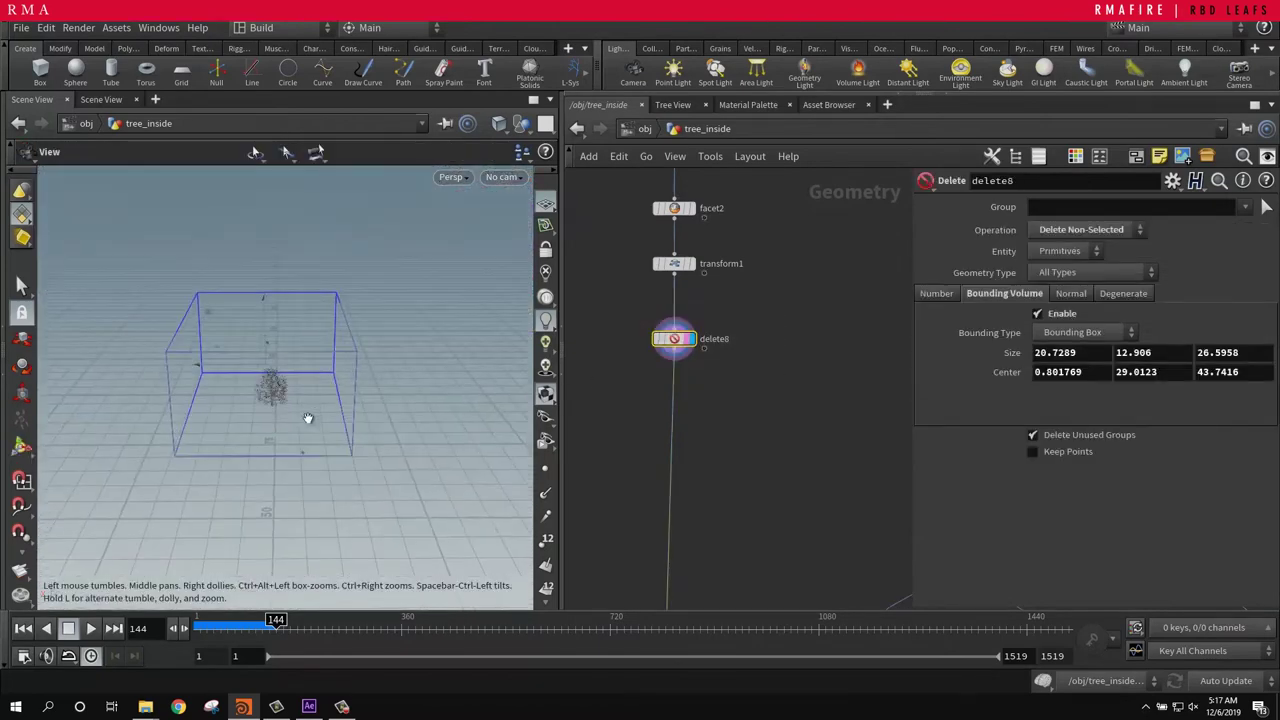
scroll(335, 392, "up", 2)
key("Return")
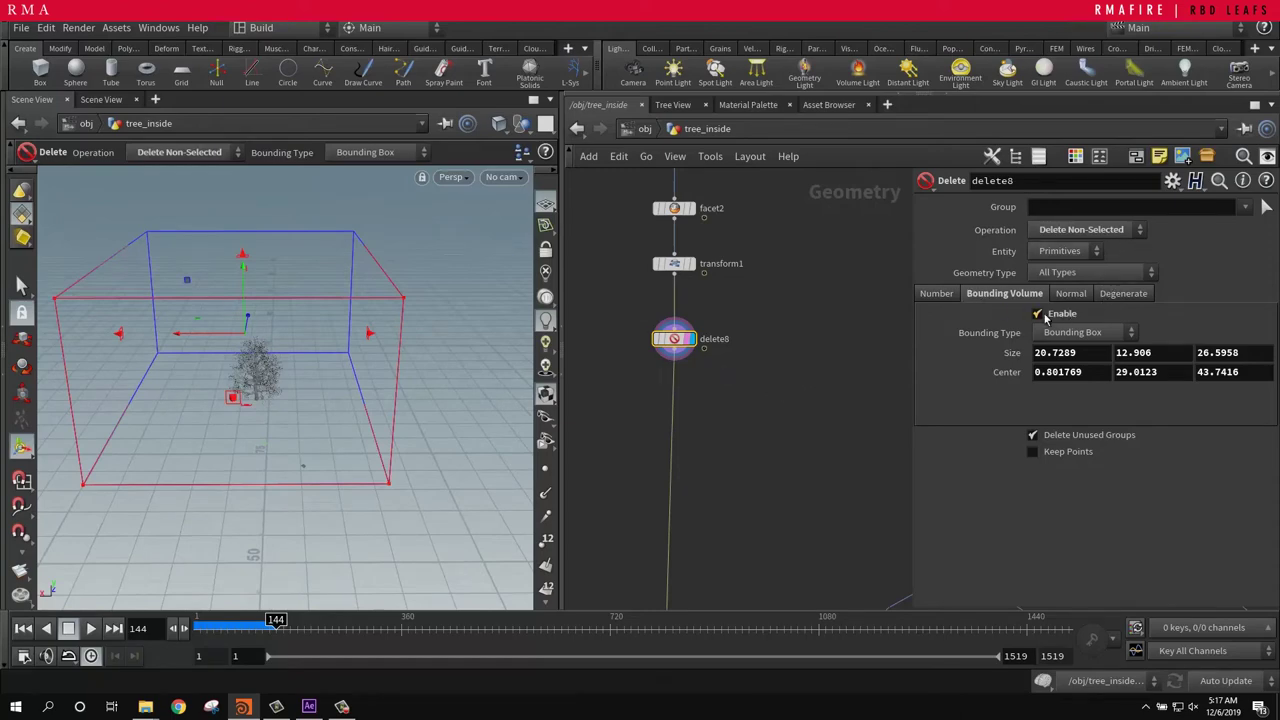
mouse_move(190, 345)
left_mouse_down("alt")
mouse_move(337, 318)
mouse_move(240, 340)
mouse_move(181, 385)
mouse_move(194, 331)
mouse_move(205, 344)
left_mouse_up("alt")
key("Return")
key("Escape")
key("Return")
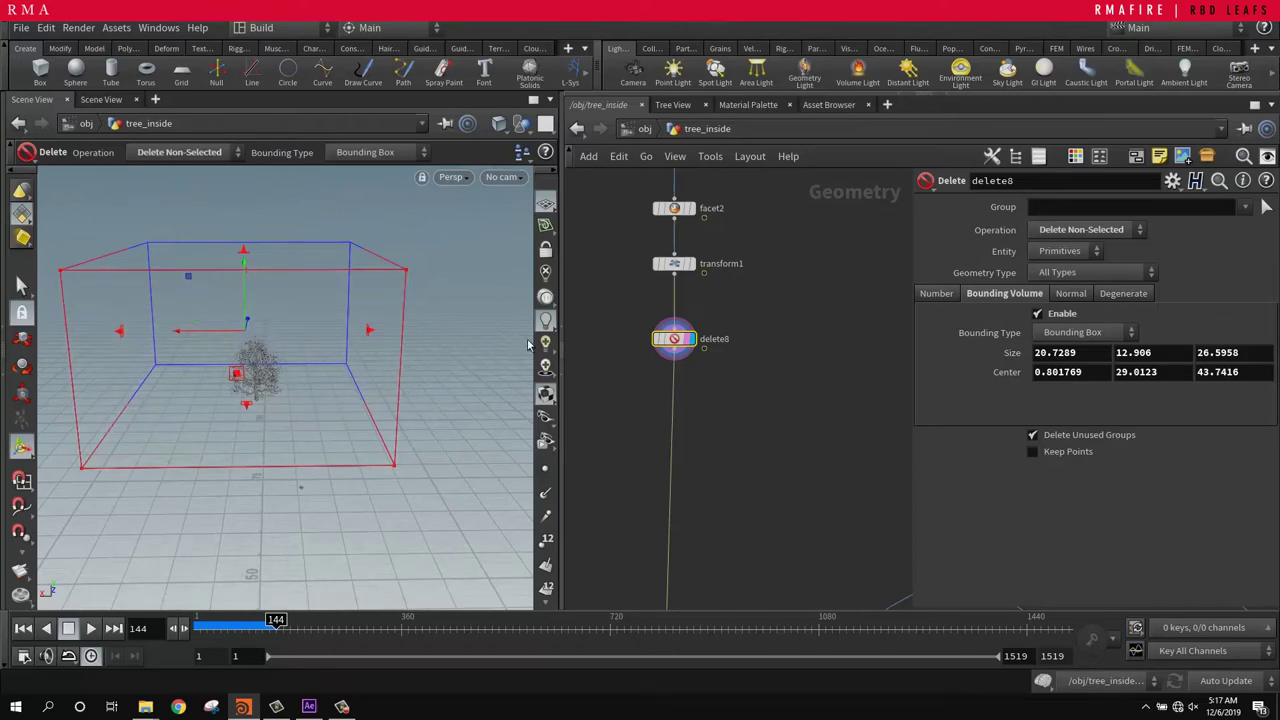
right_click_drag(300, 368, 177, 443, "alt")
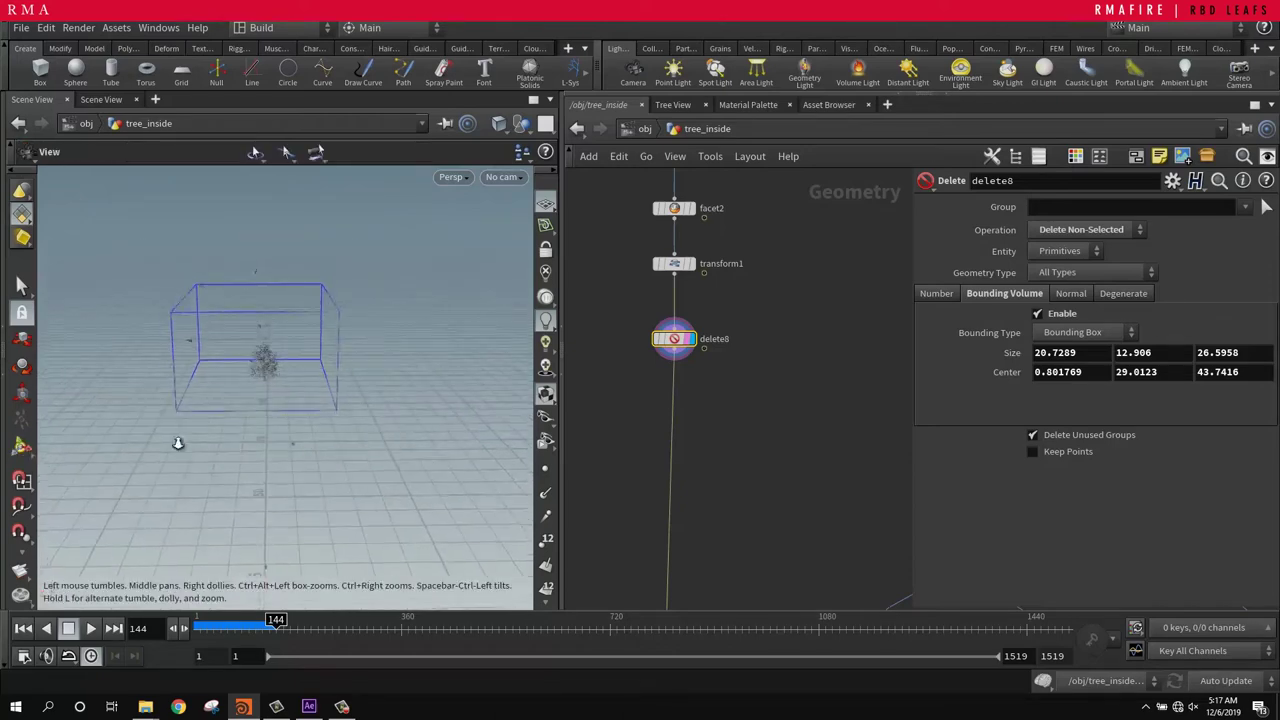
Step: Switch to Snipping Tool and capture the viewport area showing delete8's bounding box around the tree
left_click_drag(177, 443, 243, 378, "alt")
right_click_drag(243, 378, 296, 345, "alt")
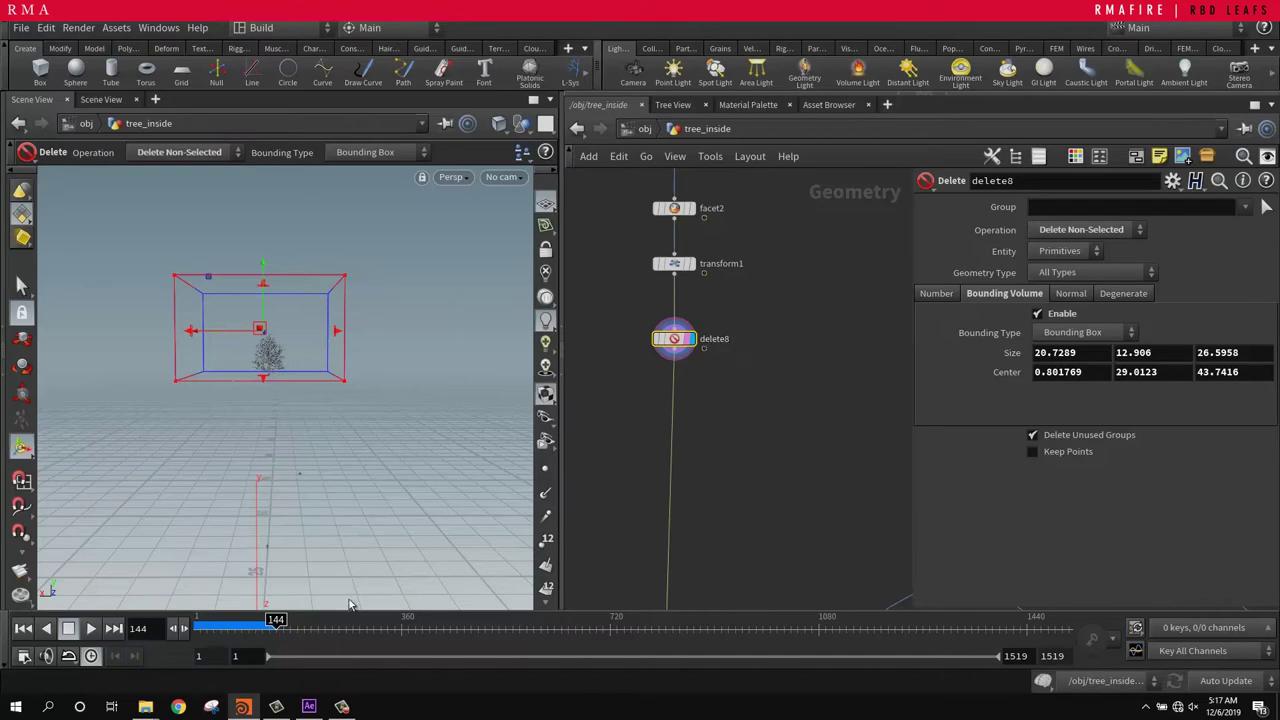
left_click(211, 706)
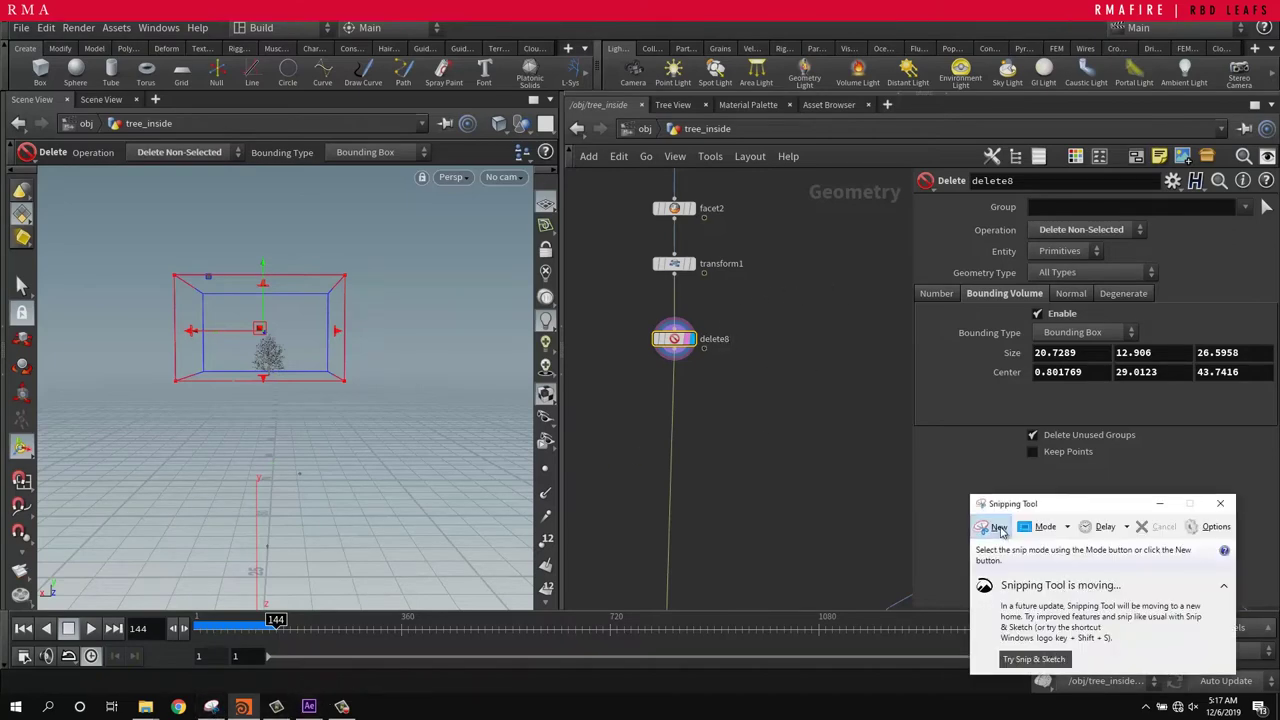
left_click(998, 527)
left_click_drag(38, 168, 533, 505)
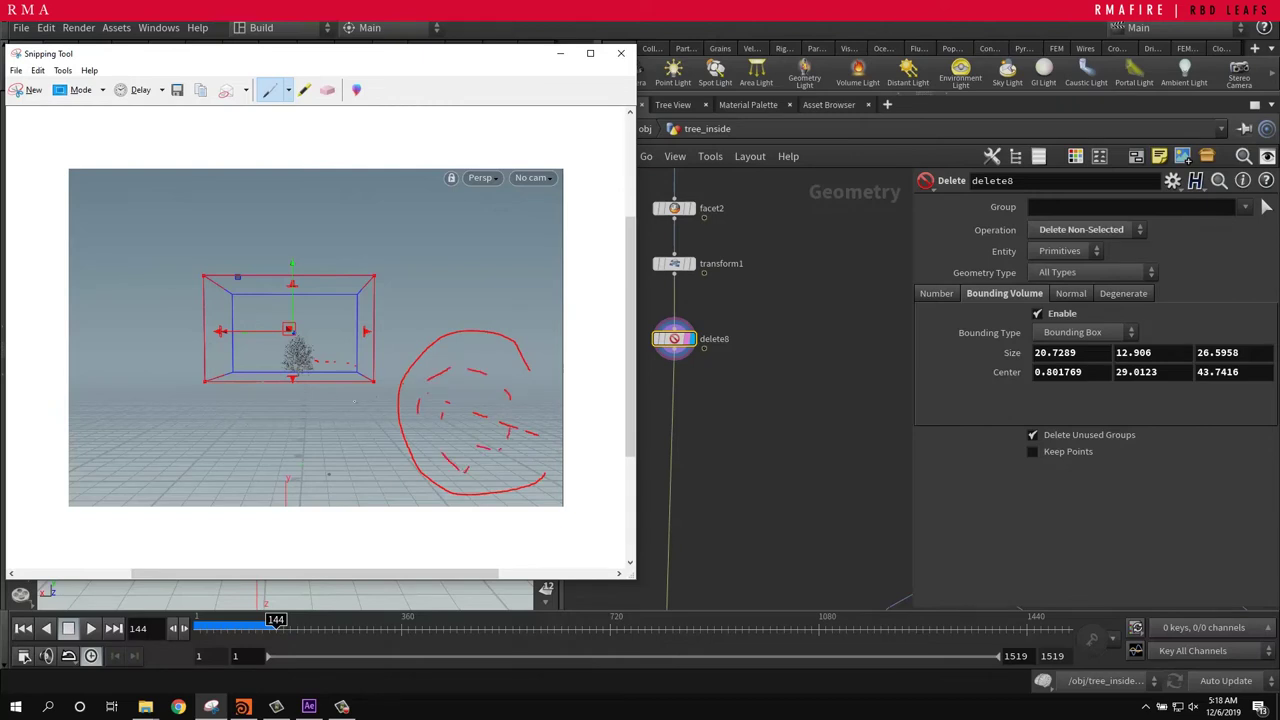
Step: Draw red pen strokes around and below the bounding box on the snip, and close it without saving
mouse_move(377, 398)
left_mouse_down()
mouse_move(218, 424)
mouse_move(374, 419)
left_mouse_up()
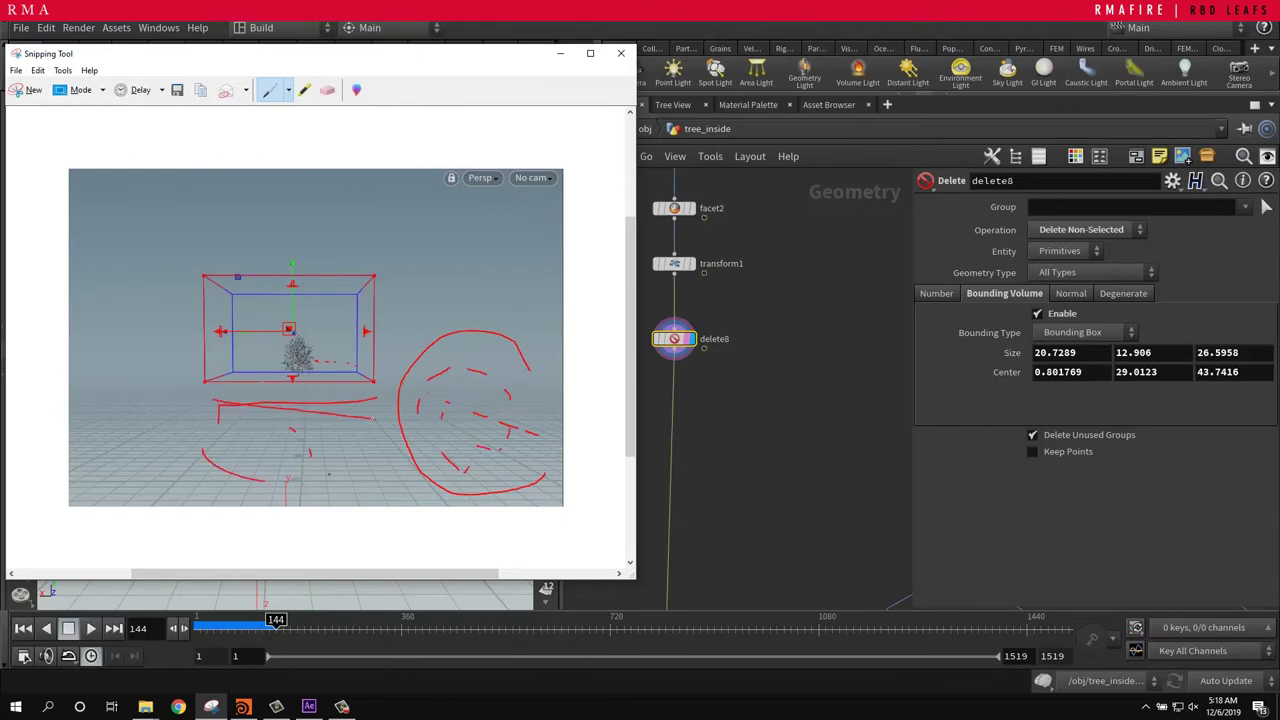
left_click_drag(196, 264, 197, 414)
mouse_move(225, 268)
left_mouse_down()
mouse_move(372, 279)
mouse_move(388, 172)
left_mouse_up()
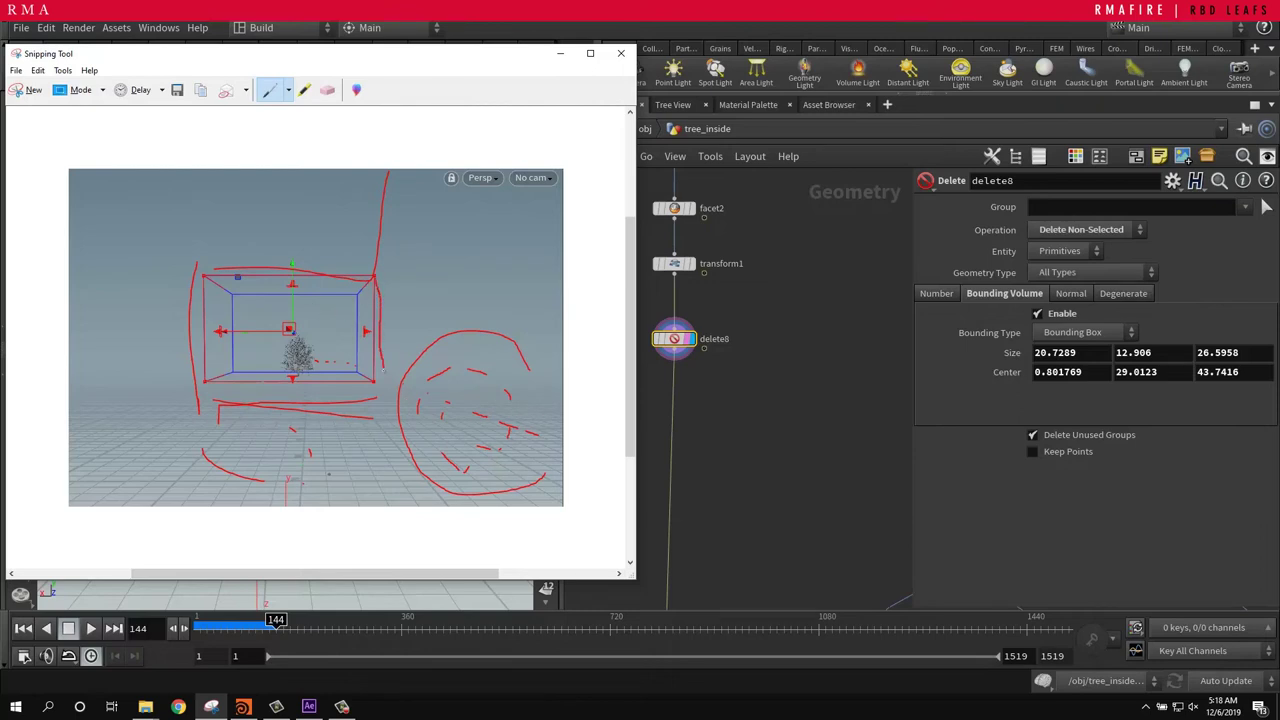
mouse_move(388, 306)
left_mouse_down()
mouse_move(386, 400)
mouse_move(204, 396)
mouse_move(374, 405)
left_mouse_up()
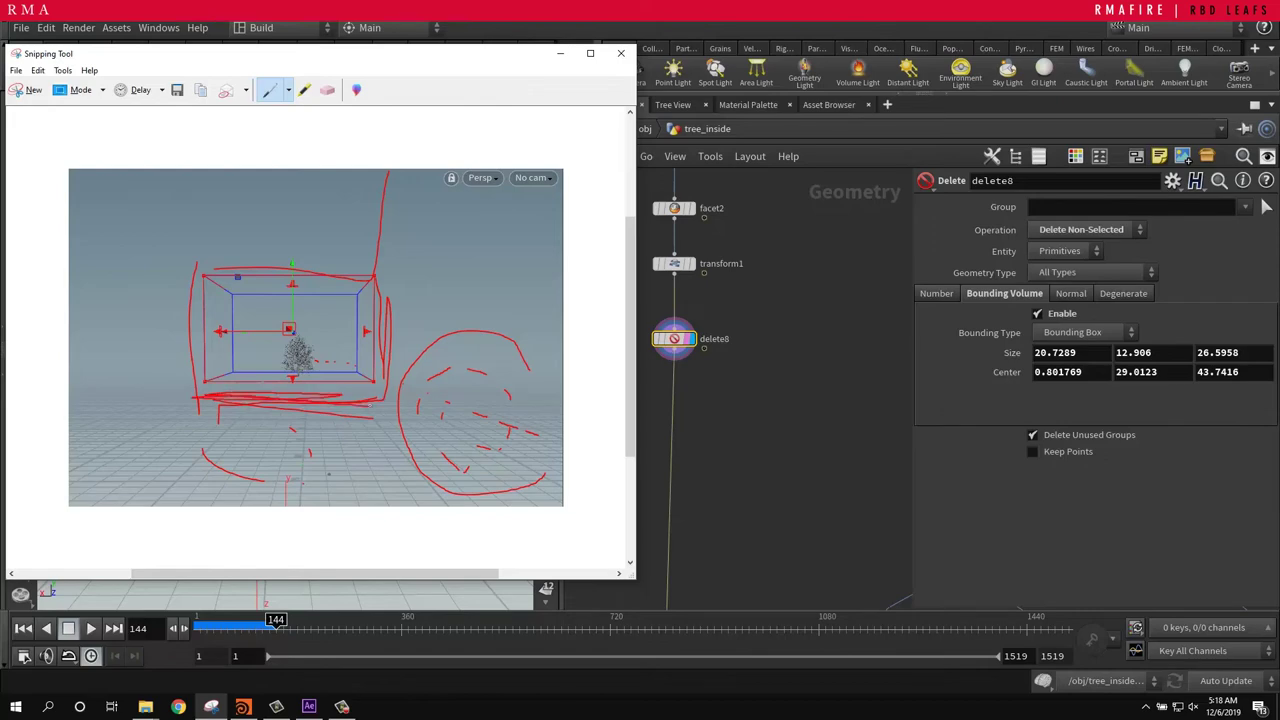
left_click(620, 52)
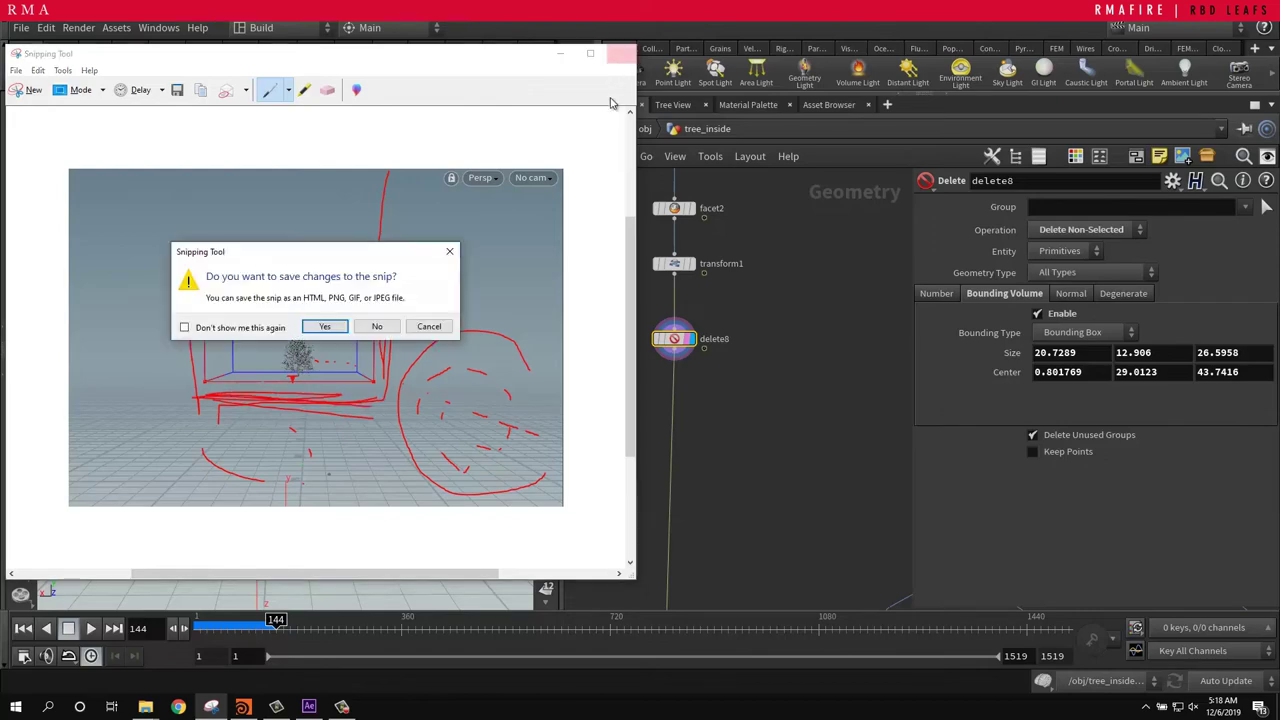
left_click(373, 323)
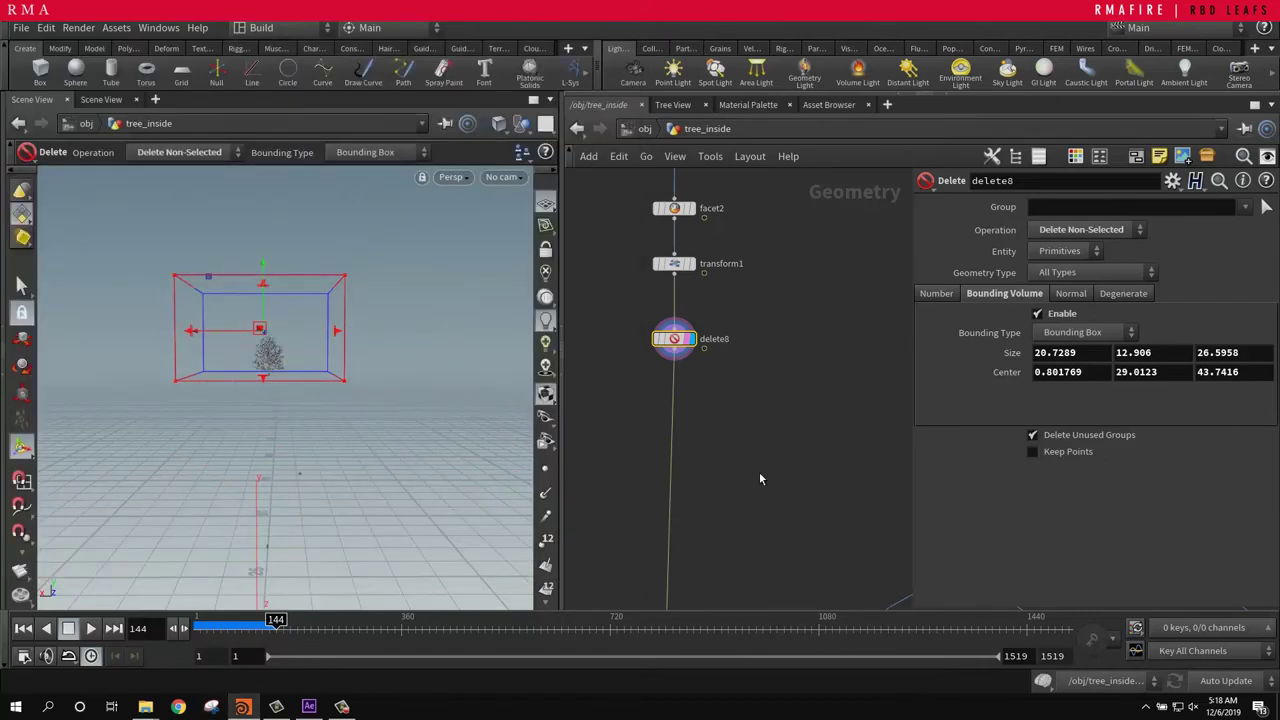
Step: Display the transform18 node below merge8 and select it to show its parameters
scroll(763, 477, "down", 3)
middle_click_drag(765, 488, 797, 390)
middle_click_drag(689, 548, 694, 243)
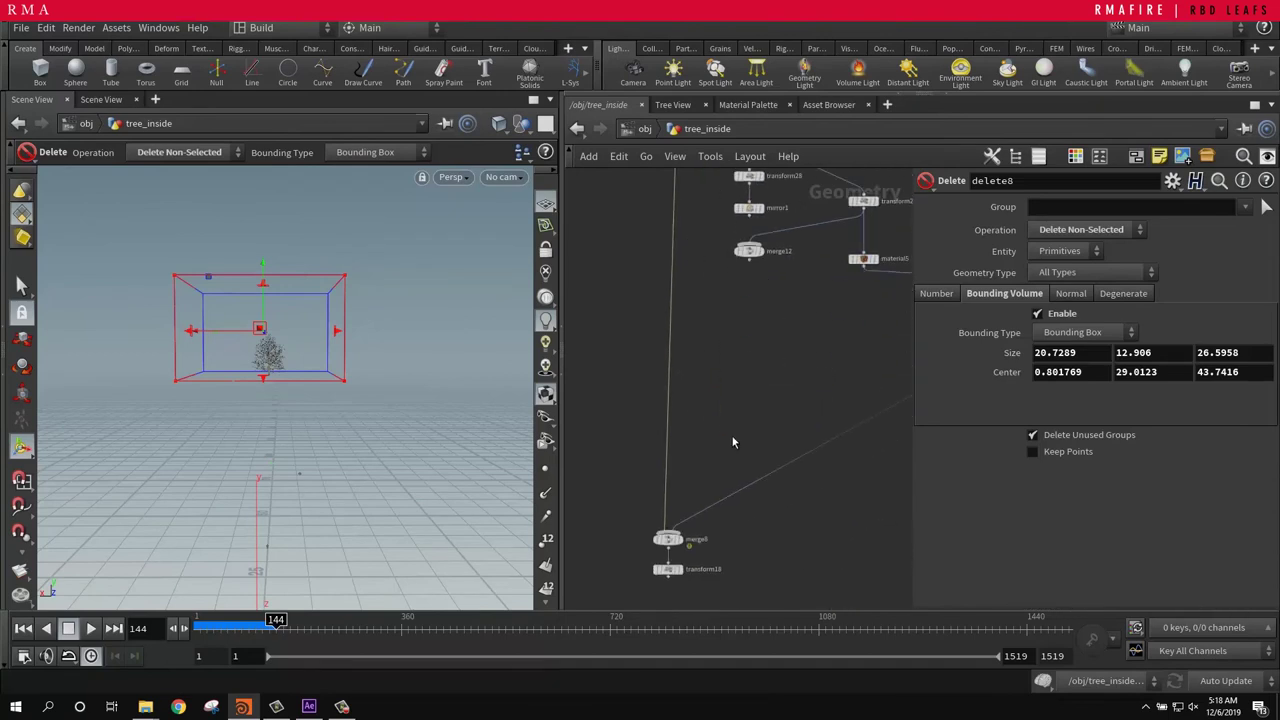
middle_click_drag(734, 440, 720, 306)
scroll(700, 448, "up", 3)
left_click(643, 429)
left_click(645, 428)
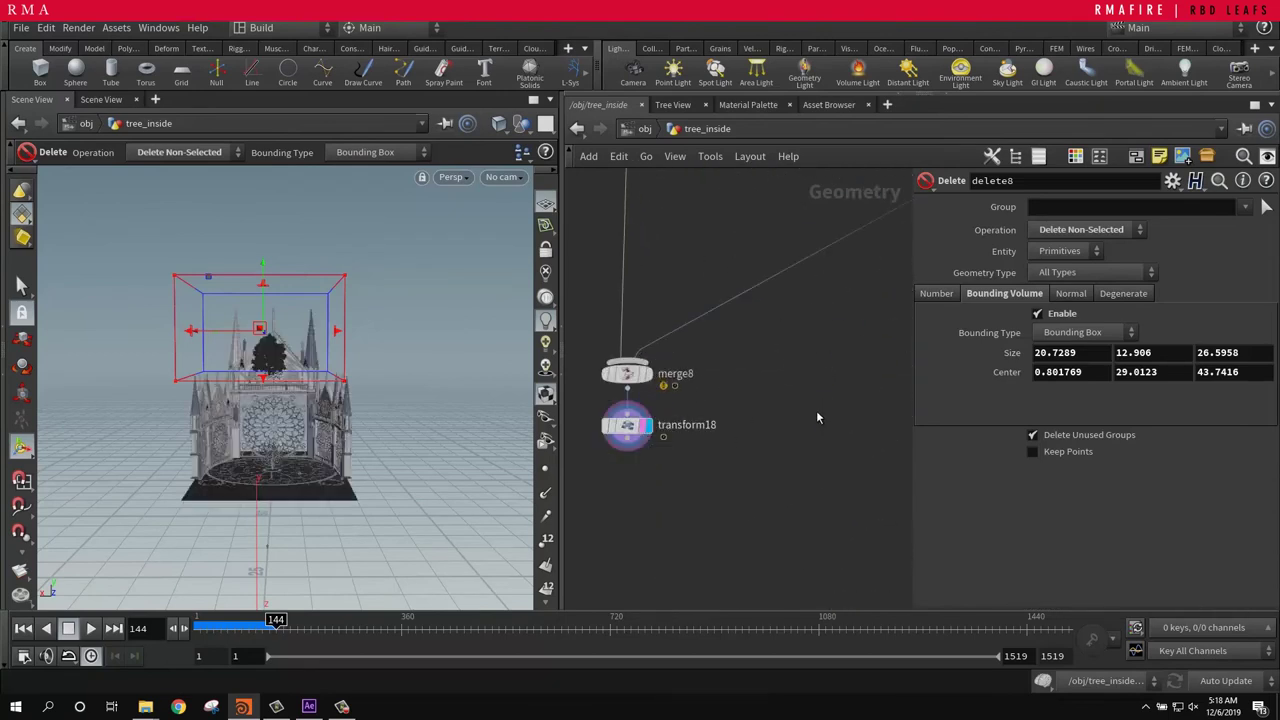
left_click(627, 426)
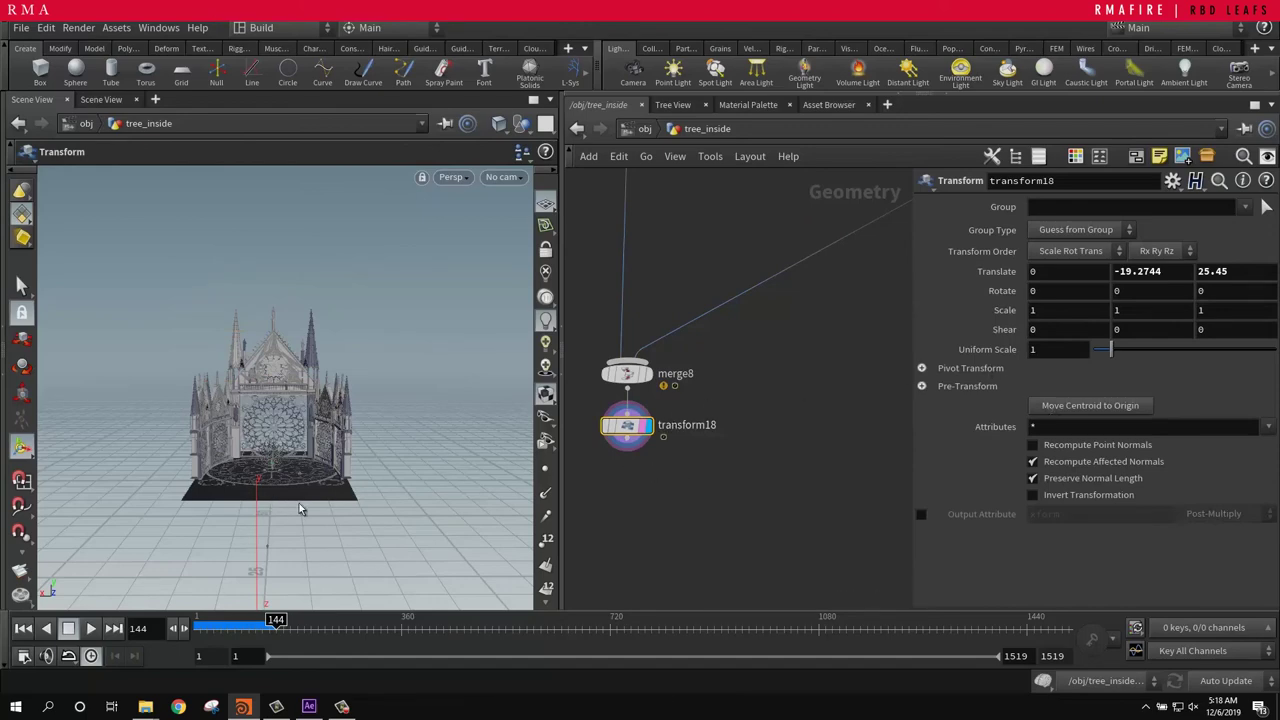
Step: Examine the combined cathedral scene from several angles, ending close up on the tree and the leaves around its branches
right_click_drag(346, 448, 125, 555, "alt")
left_click_drag(367, 465, 457, 531)
key("Return")
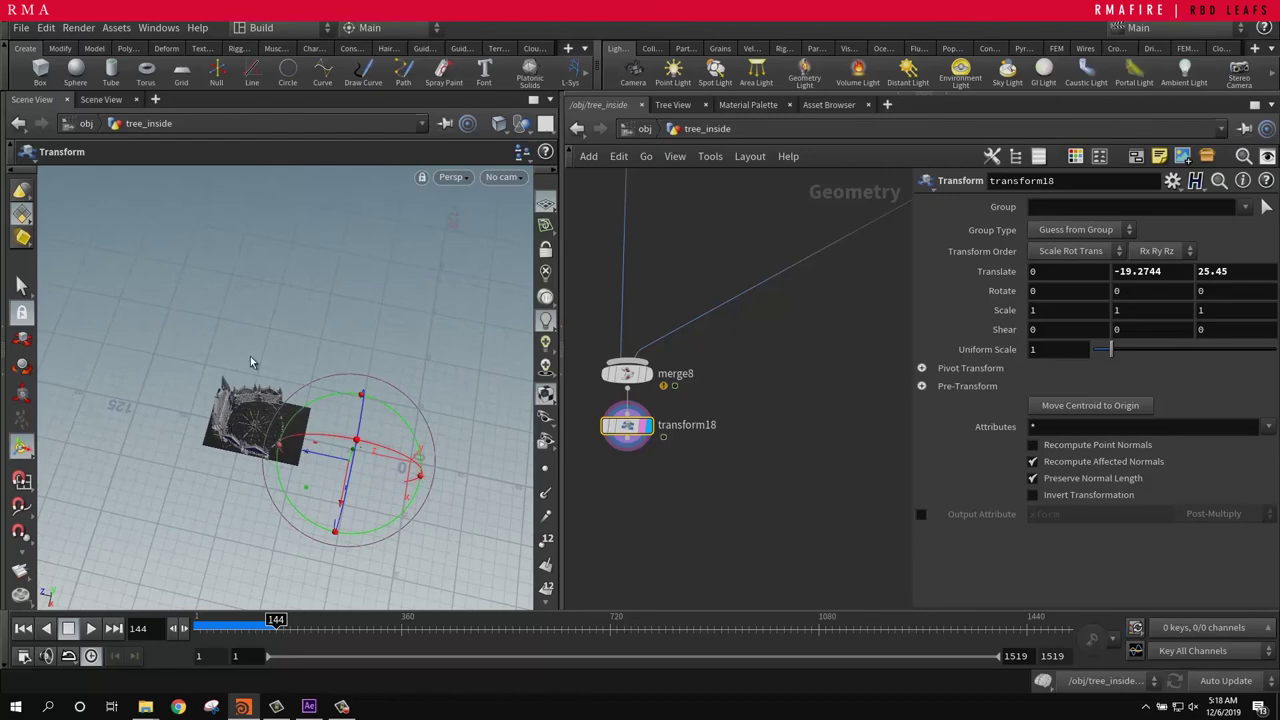
right_click_drag(268, 457, 490, 410, "alt")
left_click_drag(400, 410, 333, 256, "alt")
left_click_drag(345, 385, 303, 451, "alt")
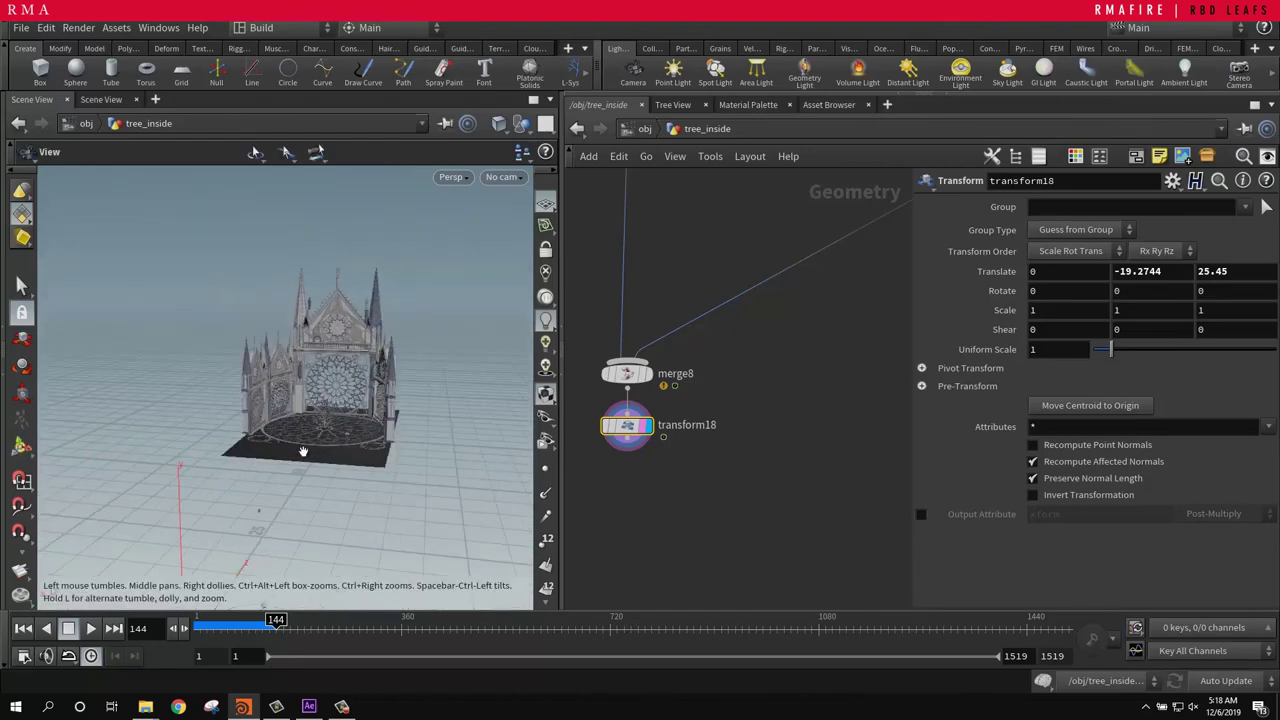
right_click_drag(366, 428, 506, 386, "alt")
right_click_drag(305, 408, 445, 375, "alt")
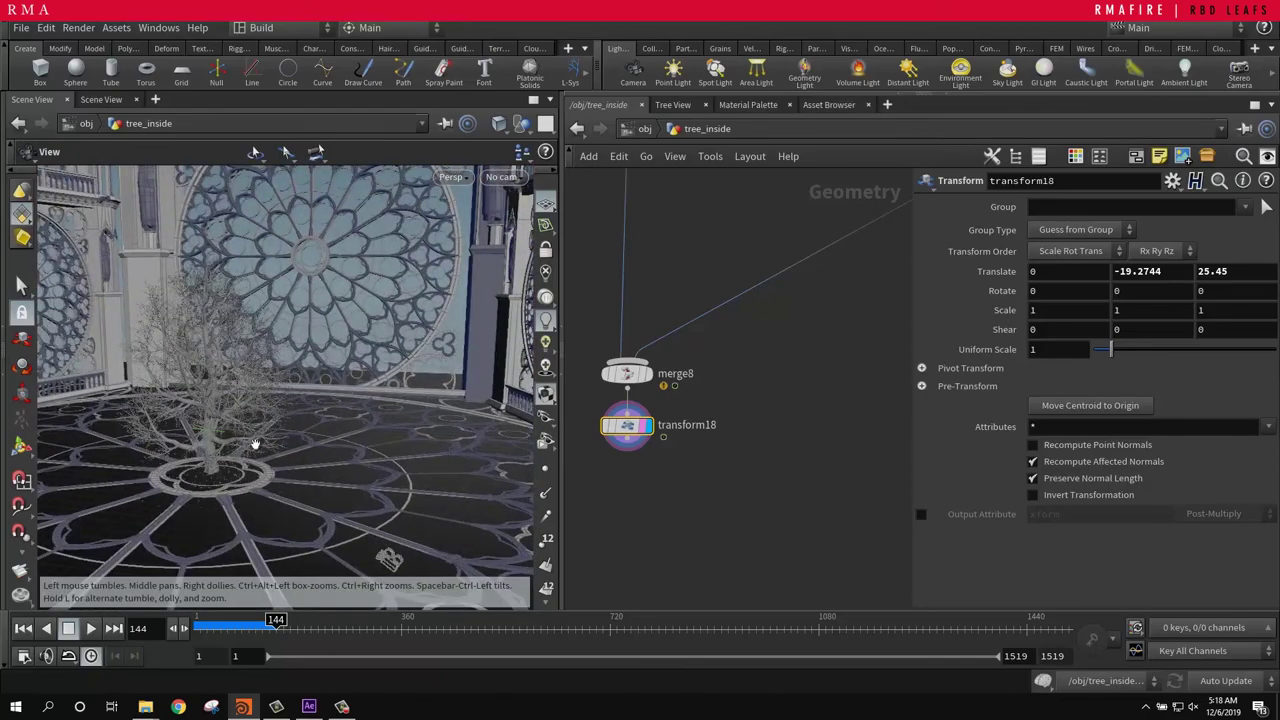
left_click_drag(201, 426, 194, 400, "alt")
scroll(216, 438, "up", 10)
right_click_drag(194, 400, 230, 410, "alt")
left_click_drag(230, 410, 436, 368)
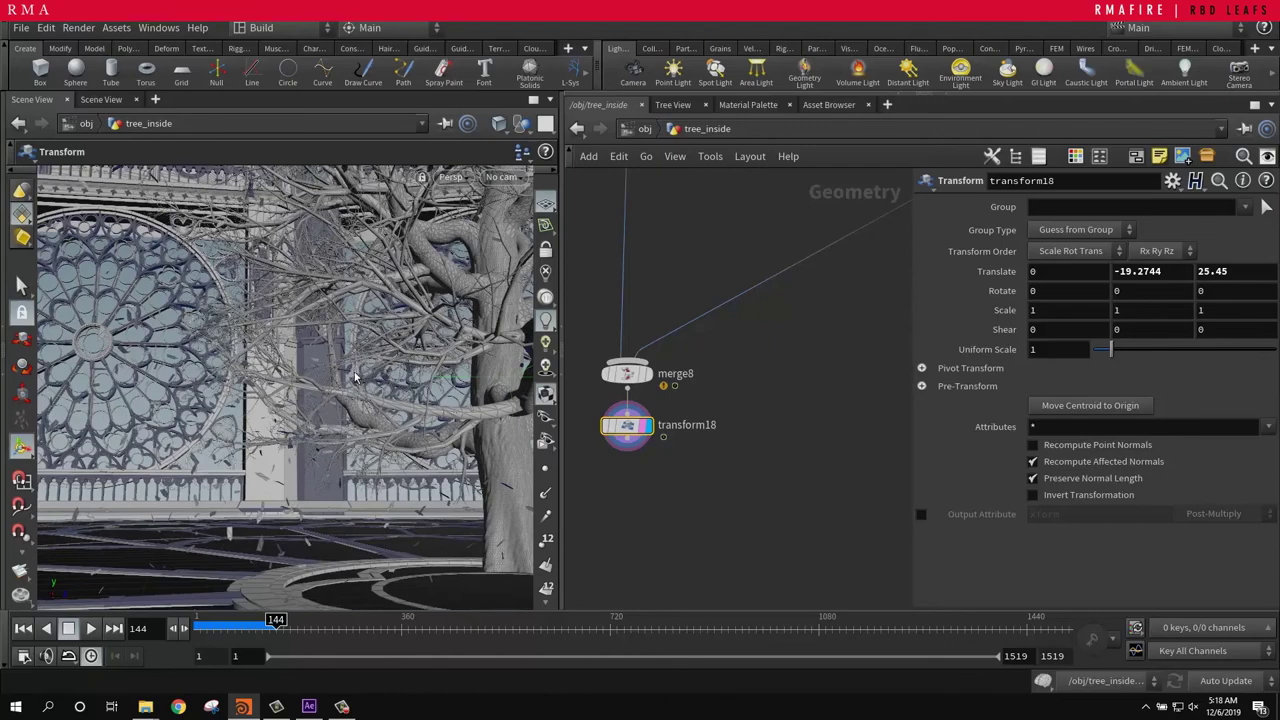